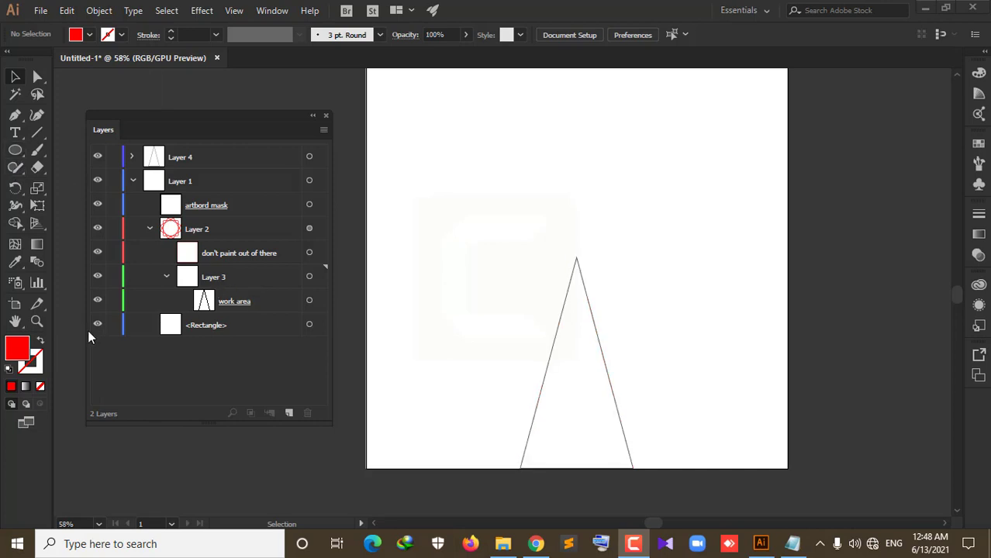
Step: Give new paths no fill and a black stroke, and lock Layer 4
{"action": "left_click", "coordinate": [41, 385]}
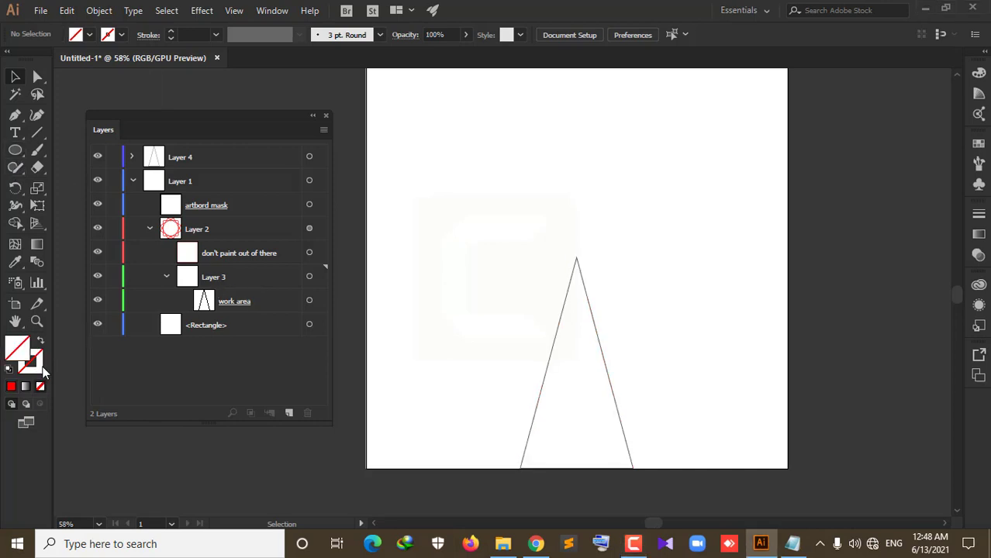
{"action": "left_click", "coordinate": [171, 31]}
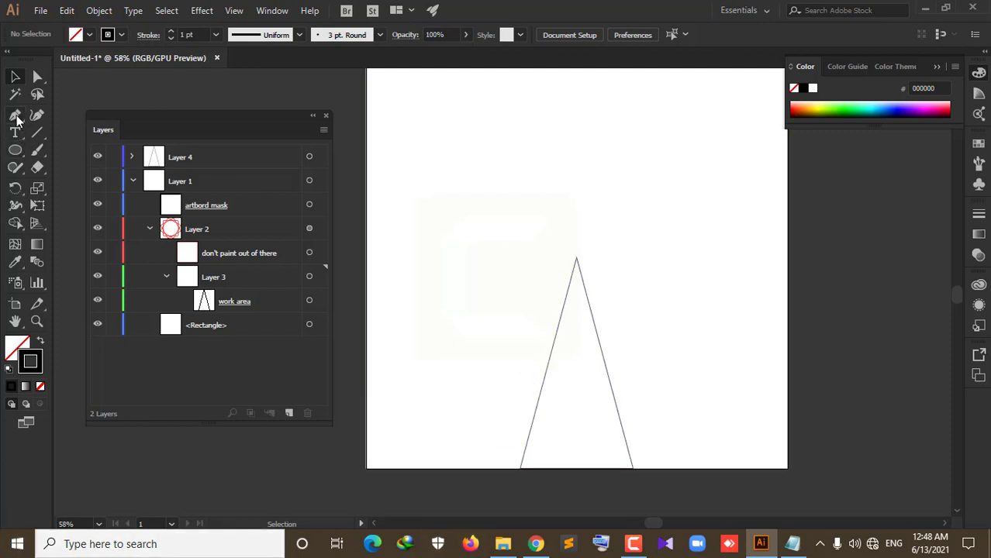
{"action": "left_click", "coordinate": [15, 116]}
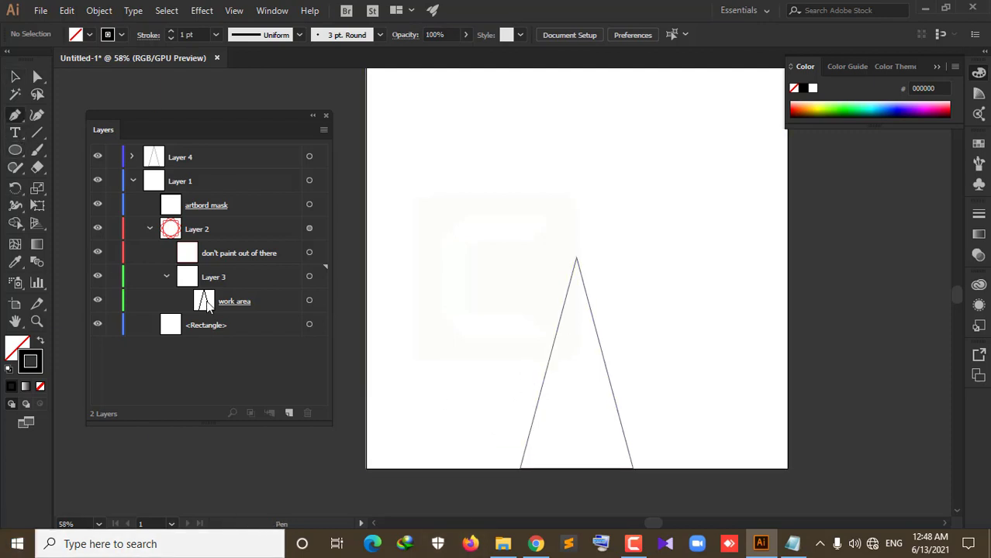
{"action": "left_click", "coordinate": [113, 158]}
Step: Draw a curved Pen path from the triangle's left edge to its right edge
{"action": "left_click", "coordinate": [558, 324]}
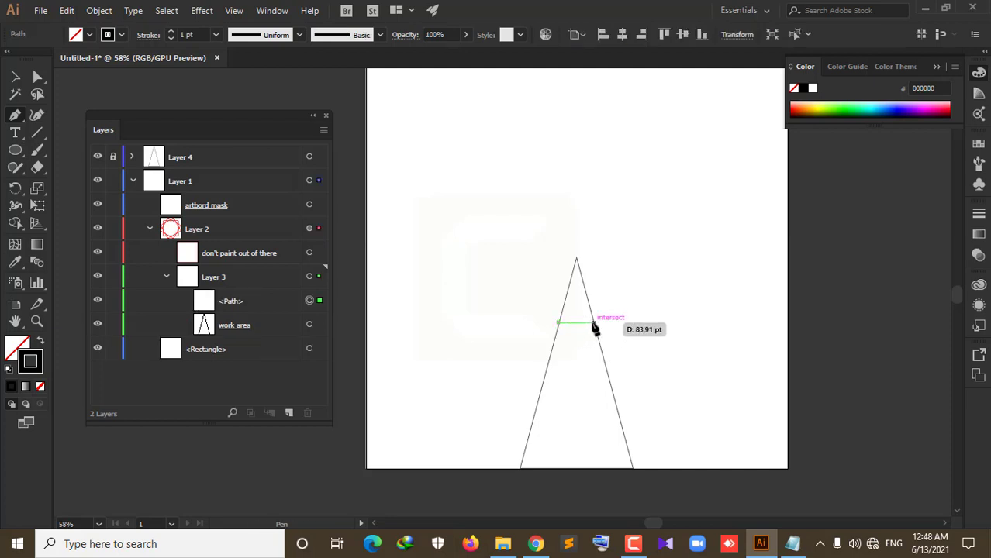
{"action": "mouse_move", "coordinate": [594, 323]}
{"action": "left_mouse_down"}
{"action": "mouse_move", "coordinate": [622, 320]}
{"action": "mouse_move", "coordinate": [603, 324]}
{"action": "mouse_move", "coordinate": [613, 322]}
{"action": "left_mouse_up"}
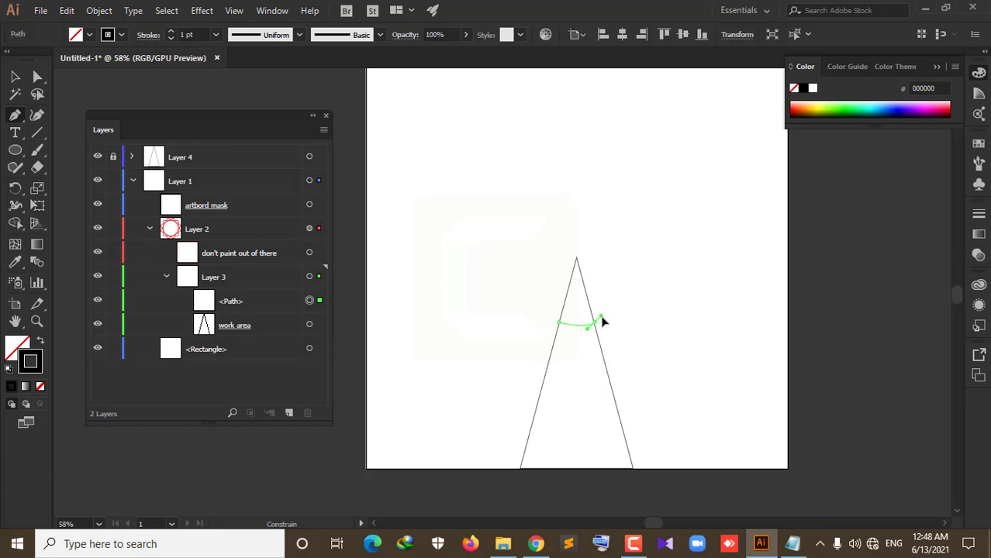
{"action": "left_click_drag", "start_coordinate": [602, 322], "coordinate": [612, 316]}
{"action": "left_click_drag", "start_coordinate": [610, 321], "coordinate": [700, 375]}
{"action": "key", "text": "Escape"}
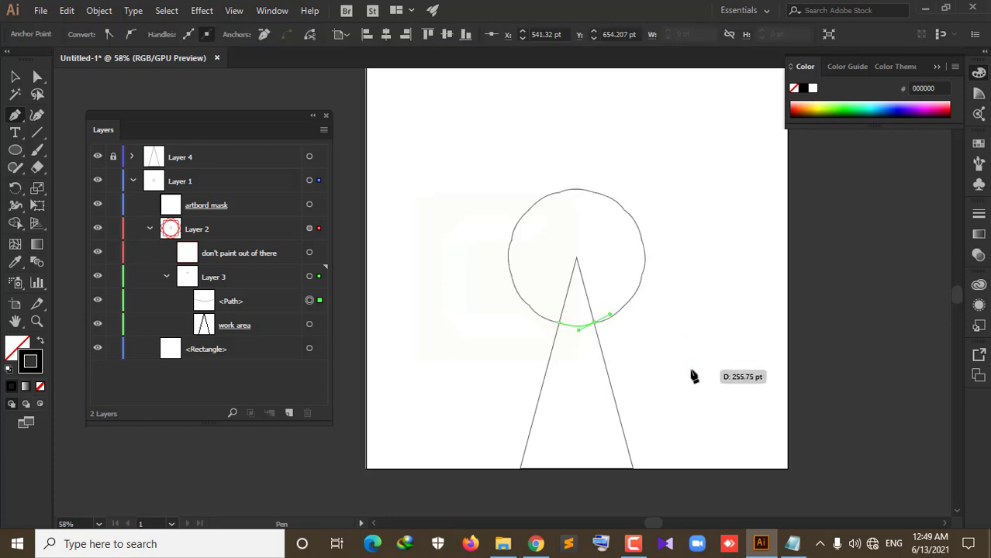
{"action": "scroll", "coordinate": [605, 358], "scroll_direction": "up", "scroll_amount": 5, "text": "alt"}
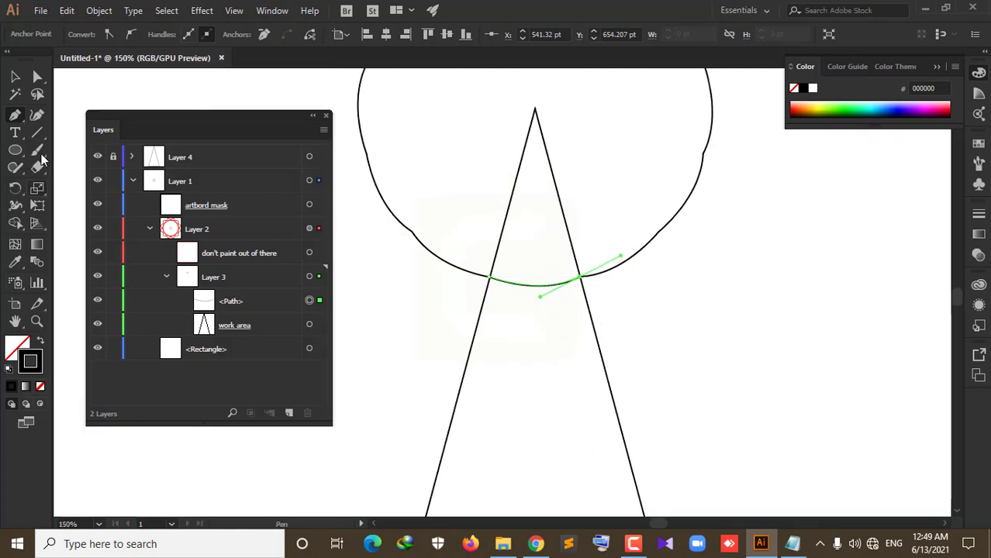
Step: Adjust the arc's direction handle so it follows the circle's lower curve, then deselect it
{"action": "left_click", "coordinate": [36, 78]}
{"action": "scroll", "coordinate": [624, 250], "scroll_direction": "up", "scroll_amount": 1, "text": "alt"}
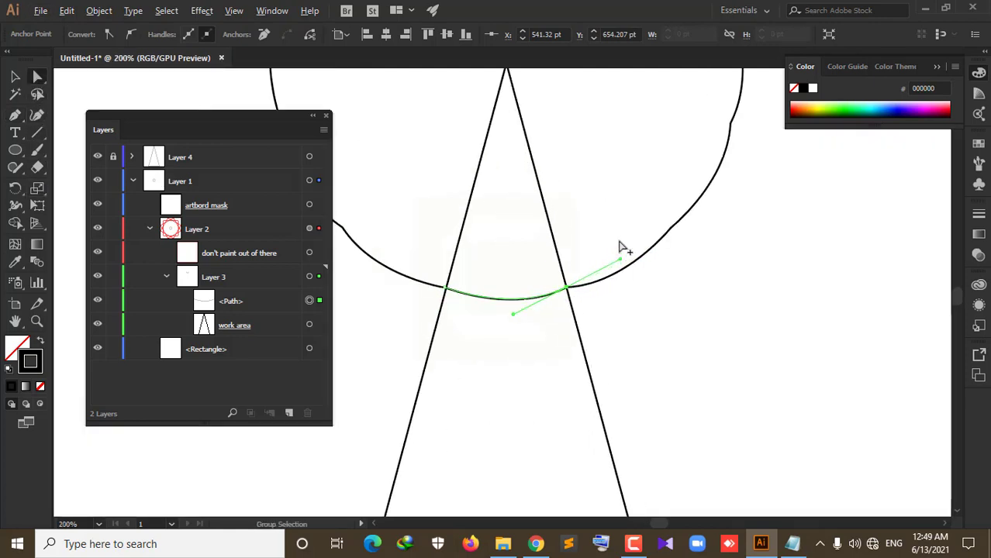
{"action": "left_click_drag", "start_coordinate": [620, 260], "coordinate": [599, 279]}
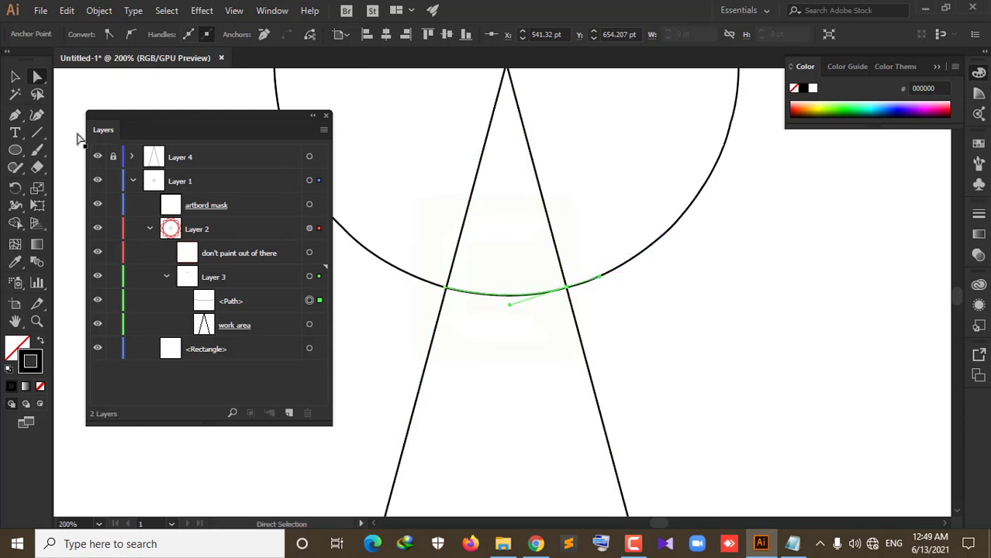
{"action": "left_click", "coordinate": [15, 77]}
{"action": "left_click", "coordinate": [512, 343]}
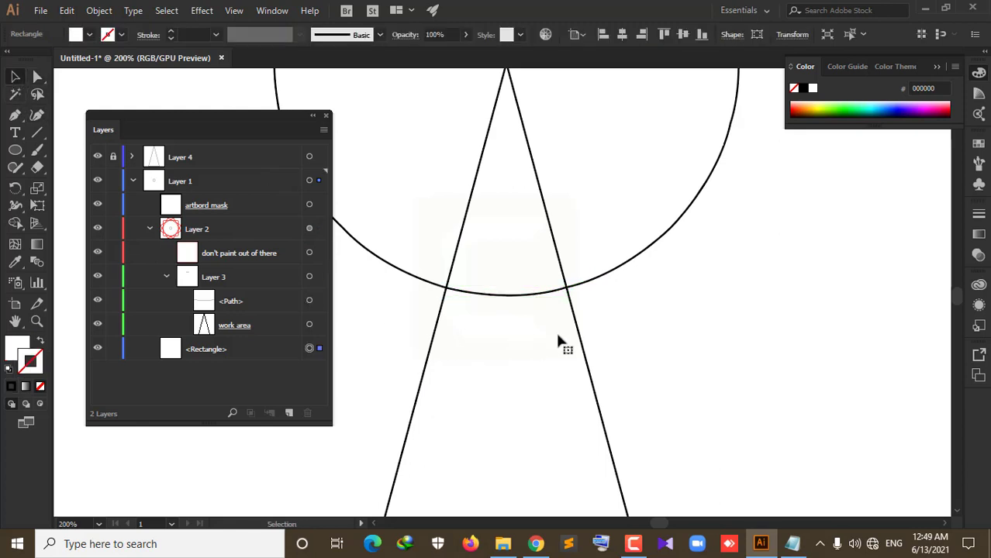
{"action": "left_click", "coordinate": [518, 301]}
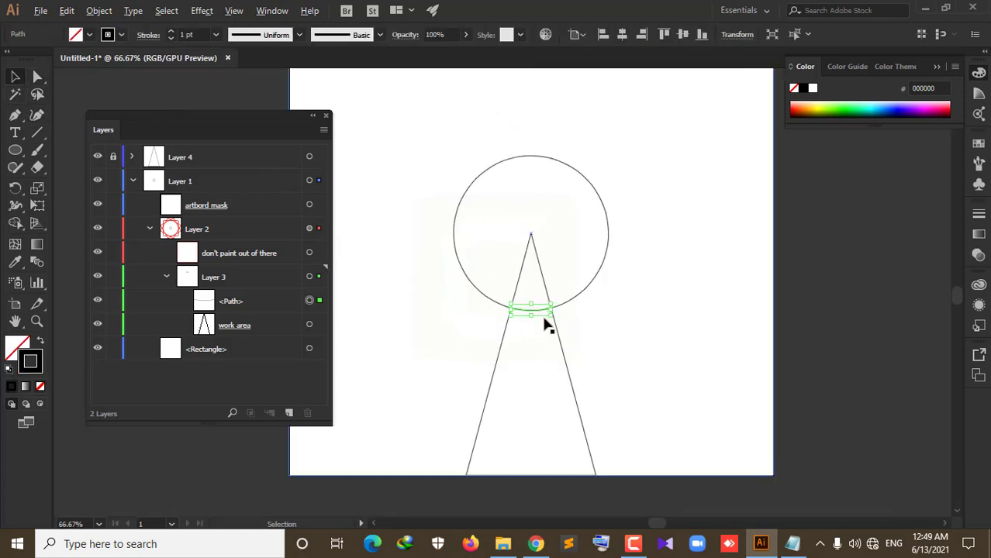
{"action": "scroll", "coordinate": [544, 326], "scroll_direction": "down", "scroll_amount": 3}
{"action": "left_click", "coordinate": [814, 286]}
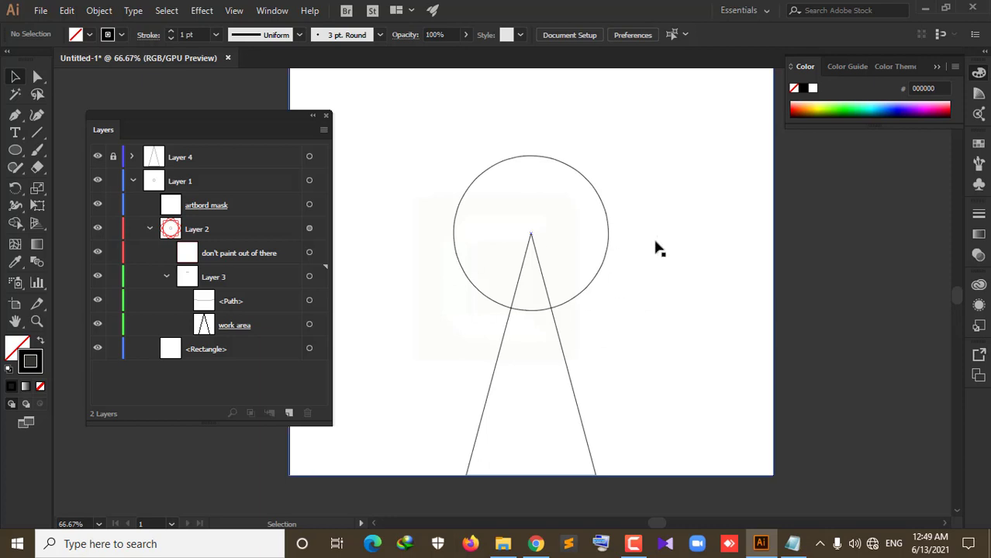
{"action": "scroll", "coordinate": [525, 306], "scroll_direction": "up", "scroll_amount": 3}
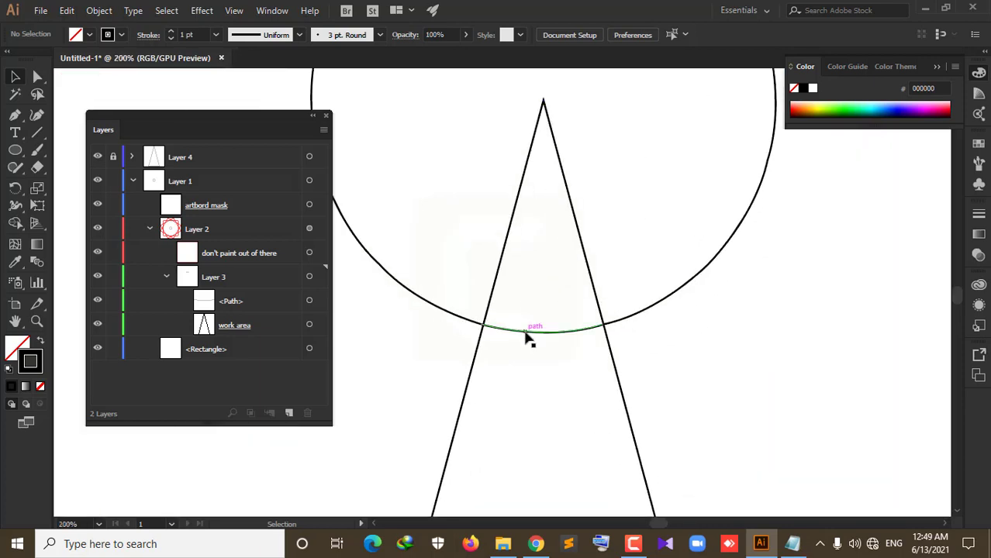
Step: Give the small arc between the triangle legs a 3 pt stroke with projecting caps
{"action": "left_click", "coordinate": [530, 332]}
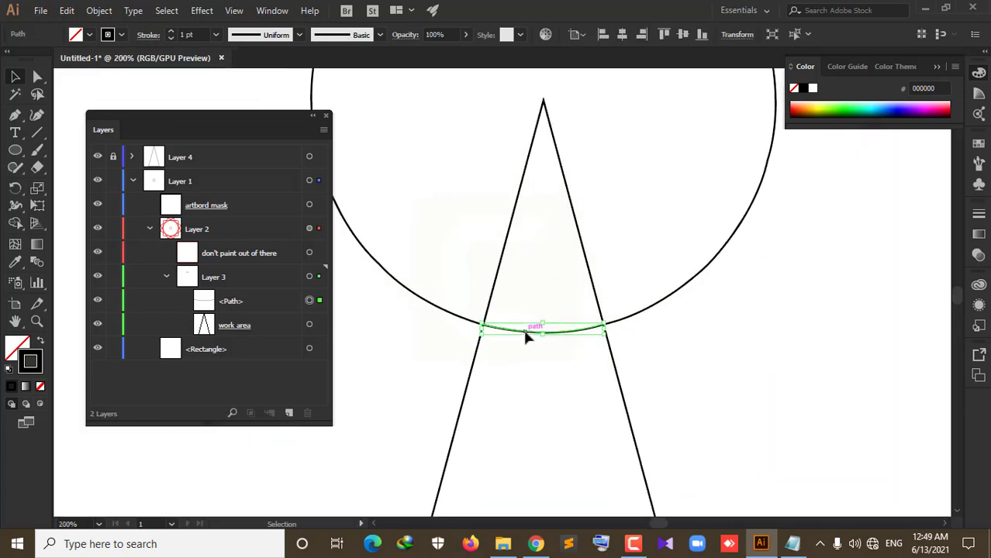
{"action": "left_click", "coordinate": [172, 33]}
{"action": "left_click", "coordinate": [171, 32]}
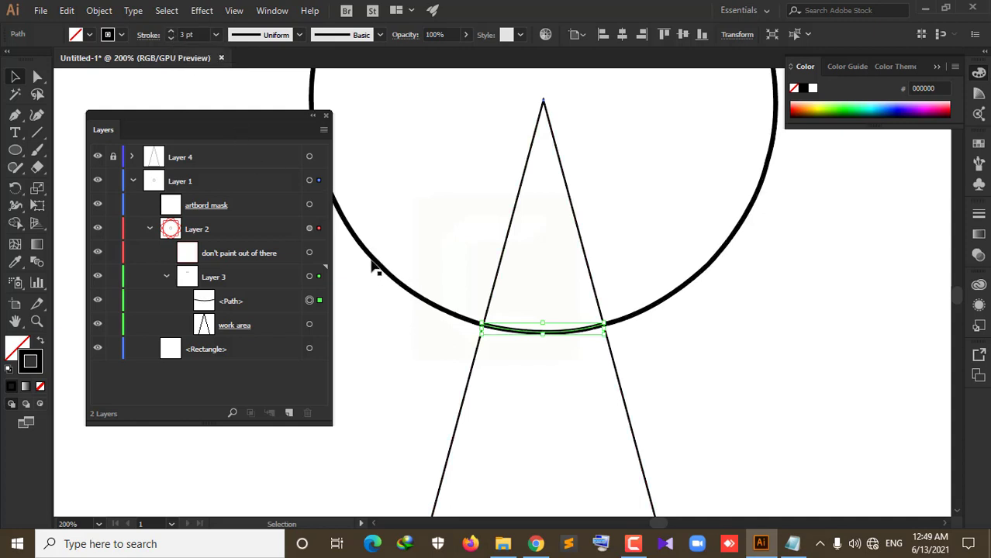
{"action": "scroll", "coordinate": [373, 270], "scroll_direction": "up", "scroll_amount": 2}
{"action": "scroll", "coordinate": [382, 271], "scroll_direction": "up", "scroll_amount": 1}
{"action": "scroll", "coordinate": [391, 272], "scroll_direction": "up", "scroll_amount": 1}
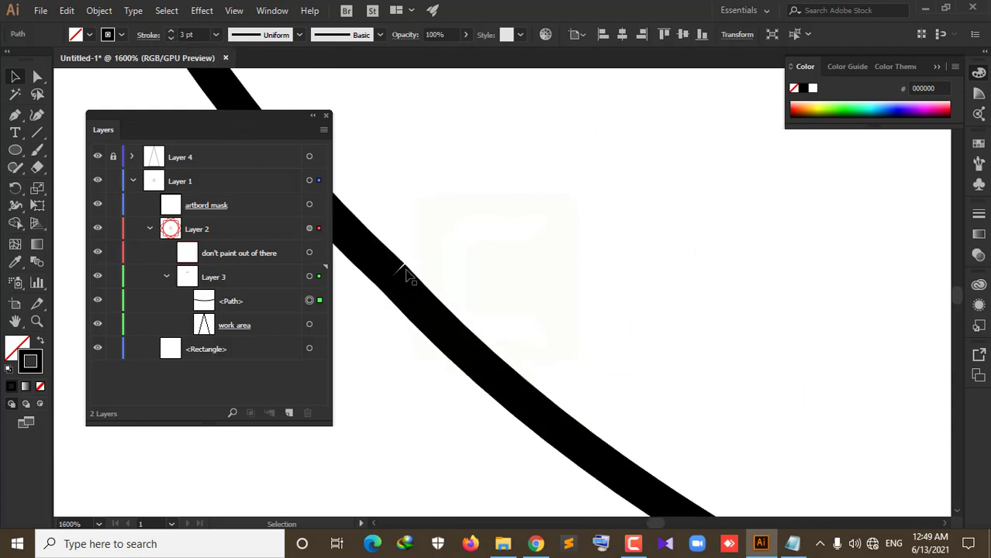
{"action": "scroll", "coordinate": [403, 273], "scroll_direction": "up", "scroll_amount": 1}
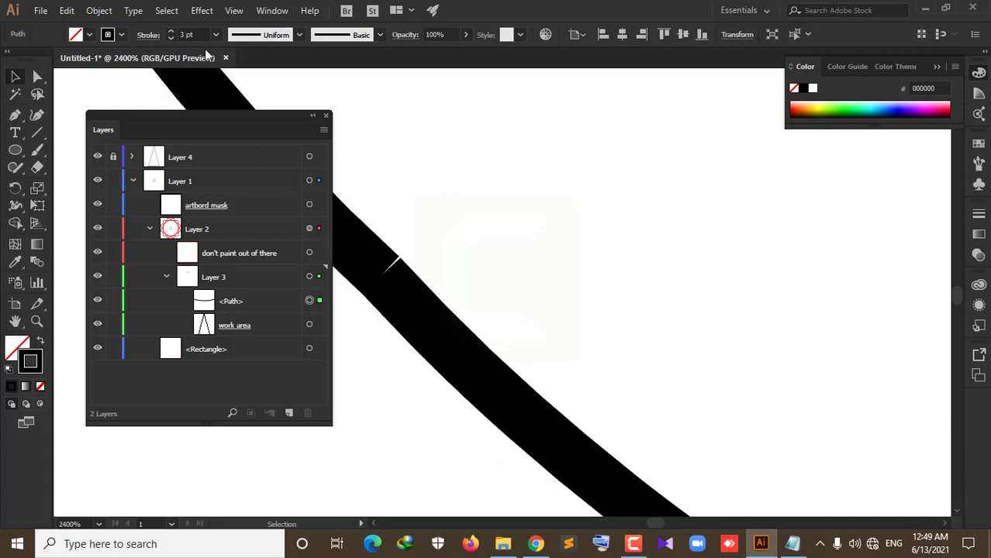
{"action": "left_click", "coordinate": [141, 35]}
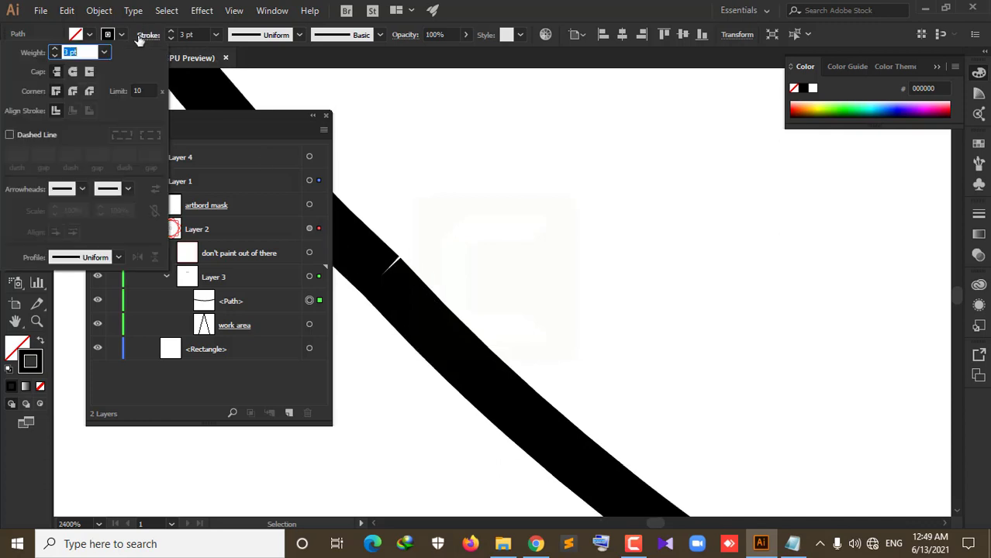
{"action": "left_click", "coordinate": [89, 73]}
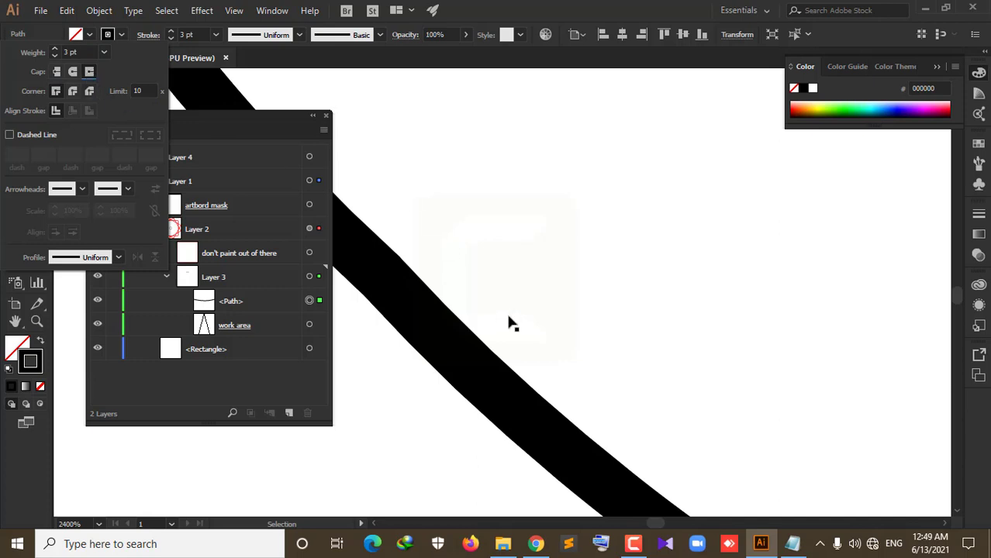
{"action": "key", "text": "Escape"}
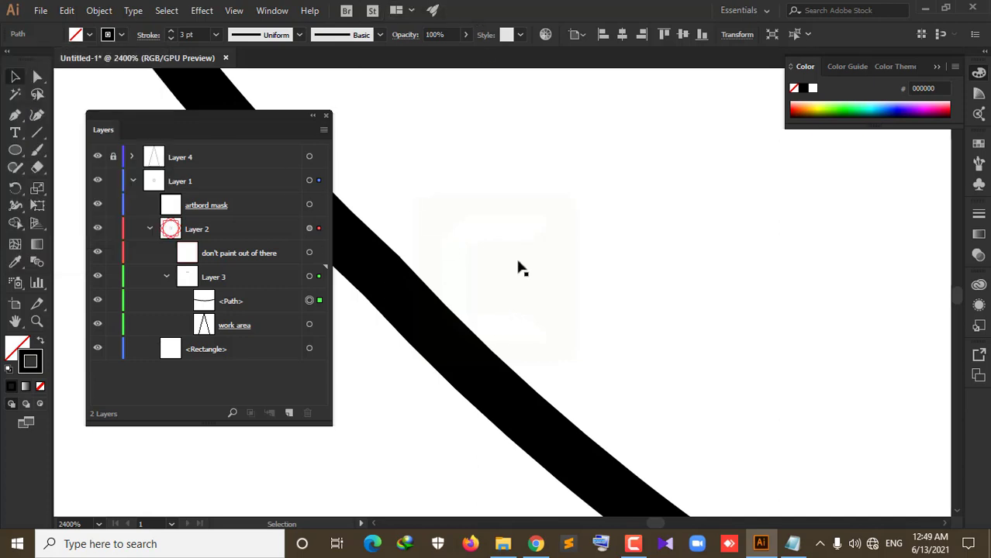
{"action": "scroll", "coordinate": [541, 357], "scroll_direction": "down", "scroll_amount": 3}
Step: Zoom out and pan to show the whole circle and triangle, then deselect the arc
{"action": "scroll", "coordinate": [546, 353], "scroll_direction": "down", "scroll_amount": 3}
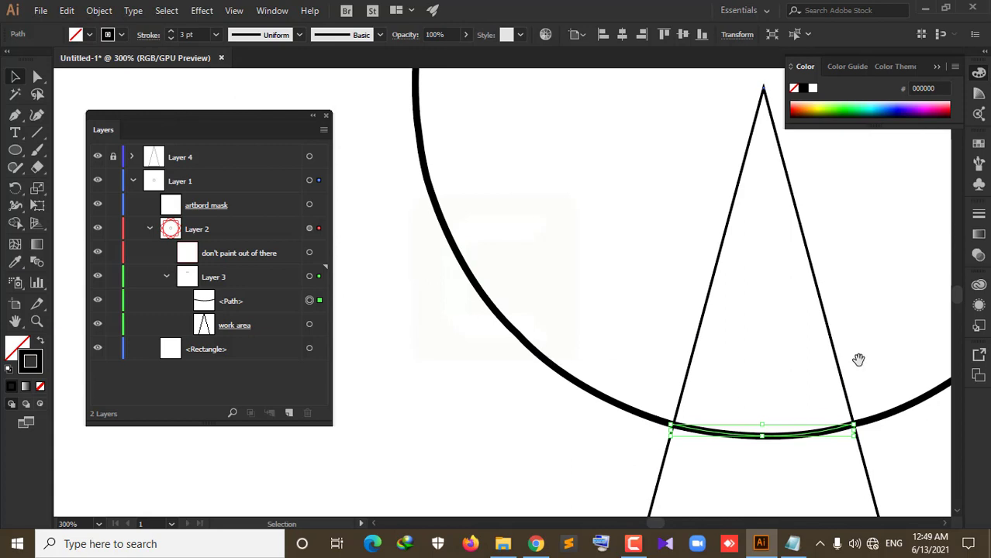
{"action": "left_click_drag", "start_coordinate": [858, 359], "coordinate": [586, 359]}
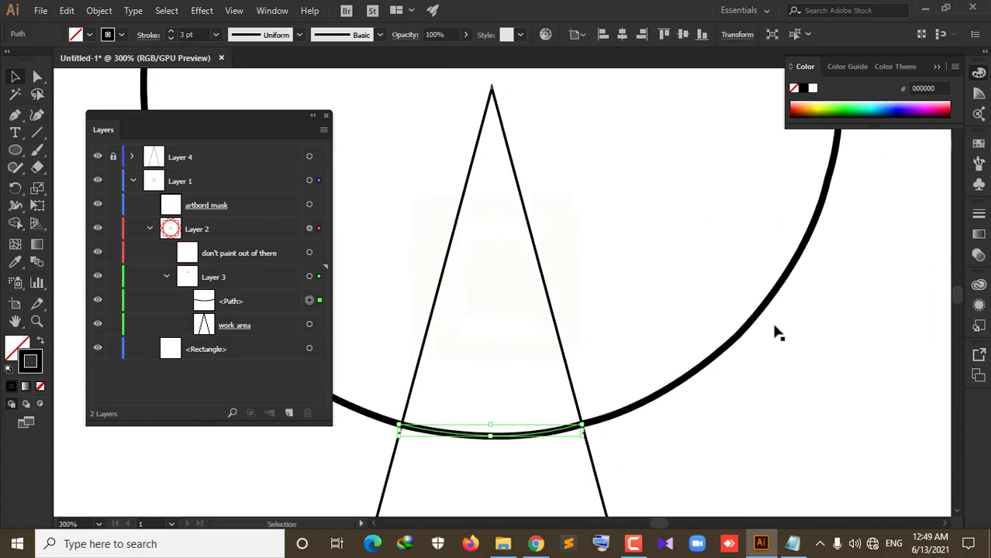
{"action": "scroll", "coordinate": [771, 326], "scroll_direction": "up", "scroll_amount": 2}
{"action": "scroll", "coordinate": [765, 329], "scroll_direction": "down", "scroll_amount": 4}
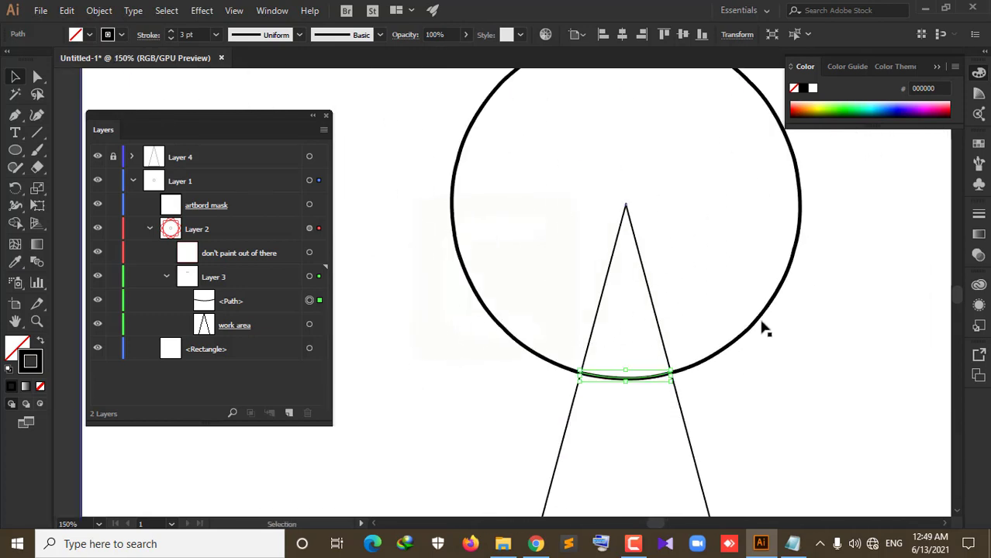
{"action": "scroll", "coordinate": [760, 328], "scroll_direction": "down", "scroll_amount": 1}
{"action": "scroll", "coordinate": [766, 335], "scroll_direction": "down", "scroll_amount": 1}
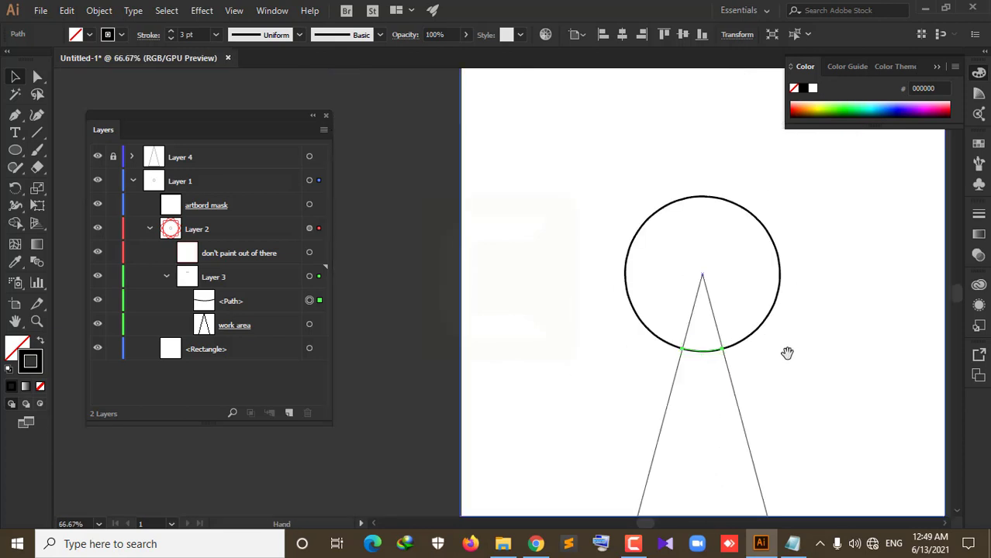
{"action": "left_click_drag", "start_coordinate": [789, 350], "coordinate": [641, 292]}
{"action": "scroll", "coordinate": [594, 282], "scroll_direction": "up", "scroll_amount": 1}
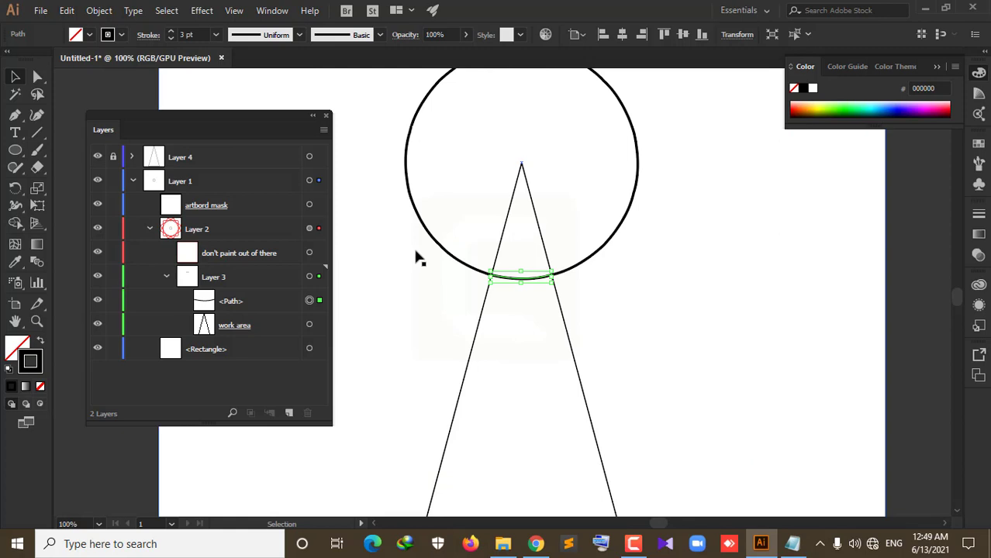
{"action": "left_click", "coordinate": [645, 339]}
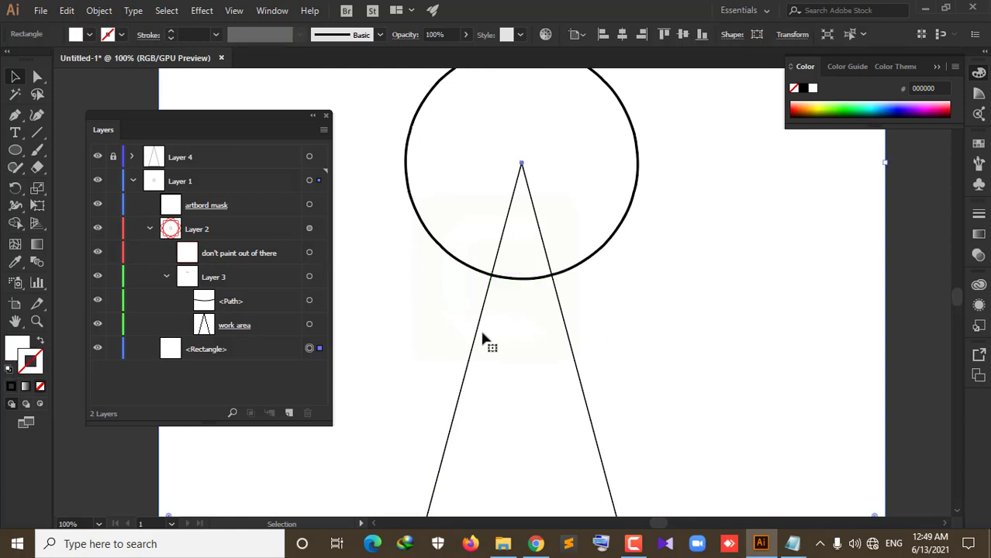
{"action": "left_click", "coordinate": [14, 117]}
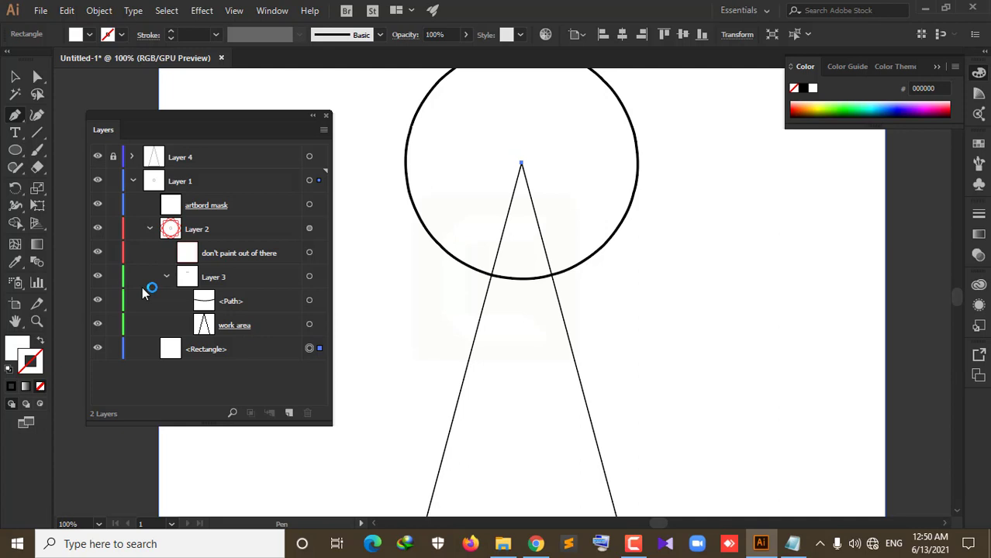
Step: Draw an S-curve from the circle–left-side intersection down toward the triangle's right side
{"action": "left_click", "coordinate": [491, 277]}
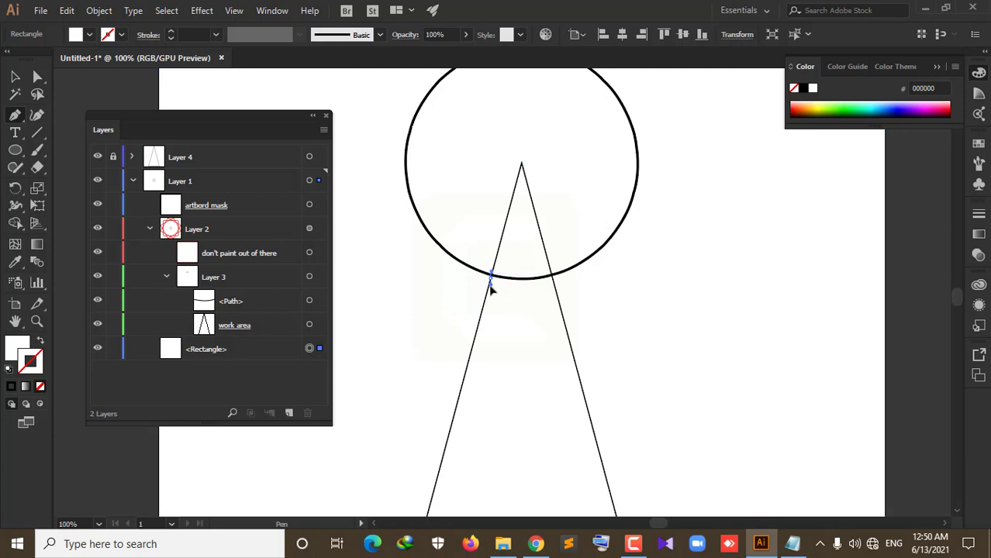
{"action": "left_click_drag", "start_coordinate": [490, 277], "coordinate": [484, 301]}
{"action": "key", "text": "shift"}
{"action": "left_click_drag", "start_coordinate": [486, 300], "coordinate": [482, 314]}
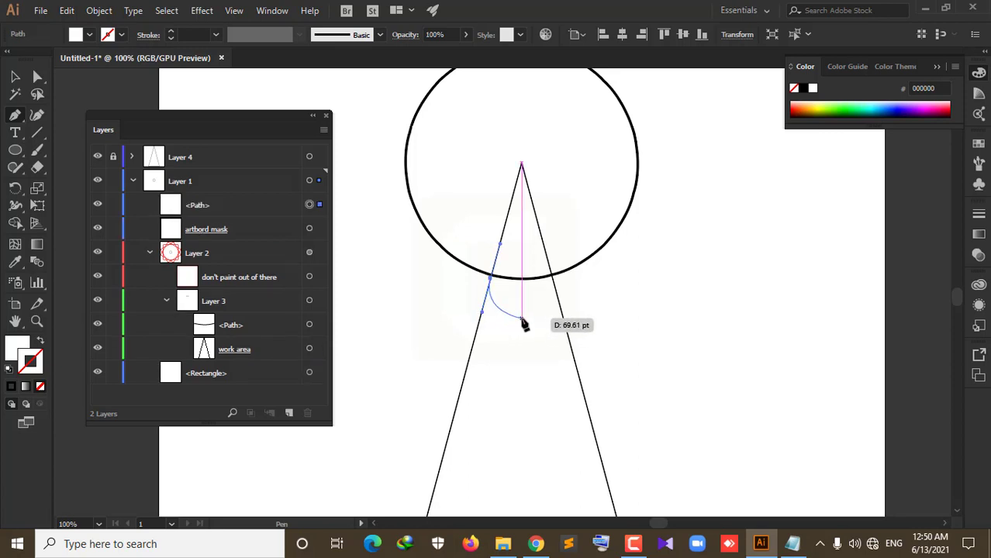
{"action": "left_click_drag", "start_coordinate": [521, 317], "coordinate": [524, 337]}
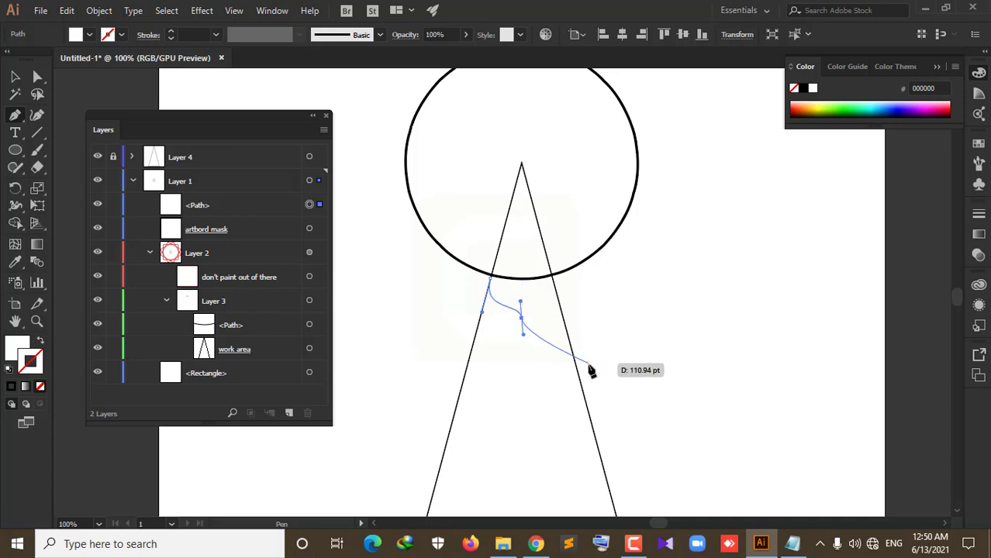
{"action": "left_click_drag", "start_coordinate": [524, 338], "coordinate": [583, 369]}
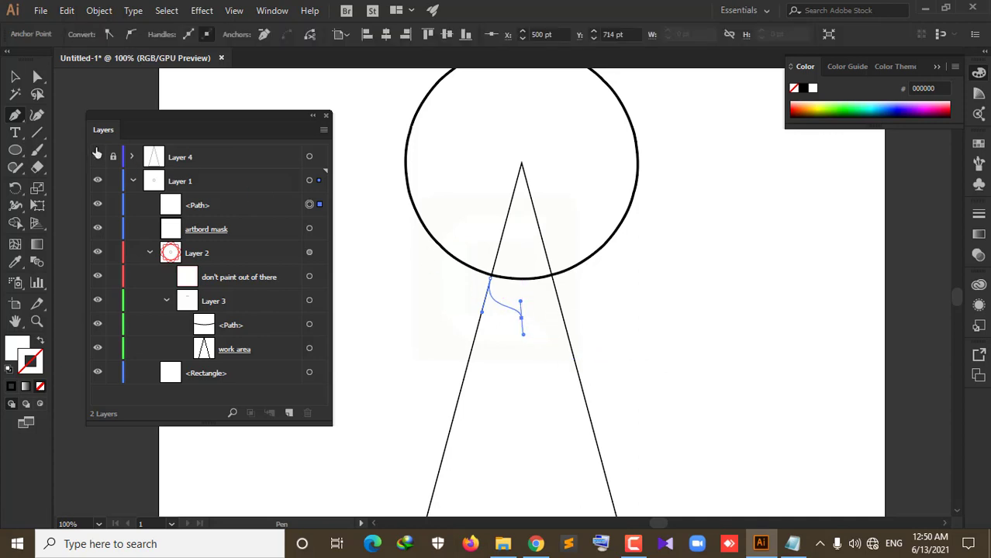
Step: Select the new curve and set its fill to None
{"action": "left_click", "coordinate": [15, 77]}
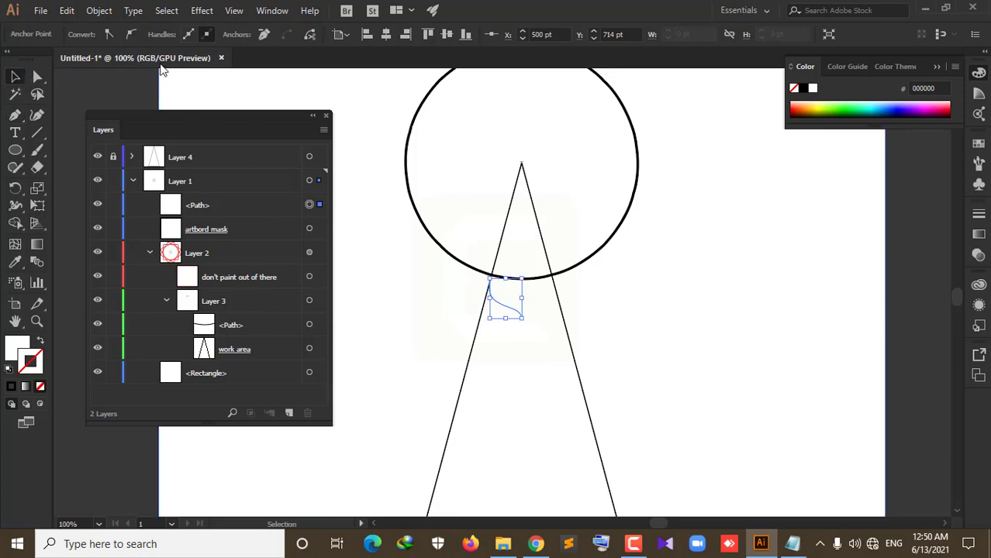
{"action": "left_click", "coordinate": [521, 316]}
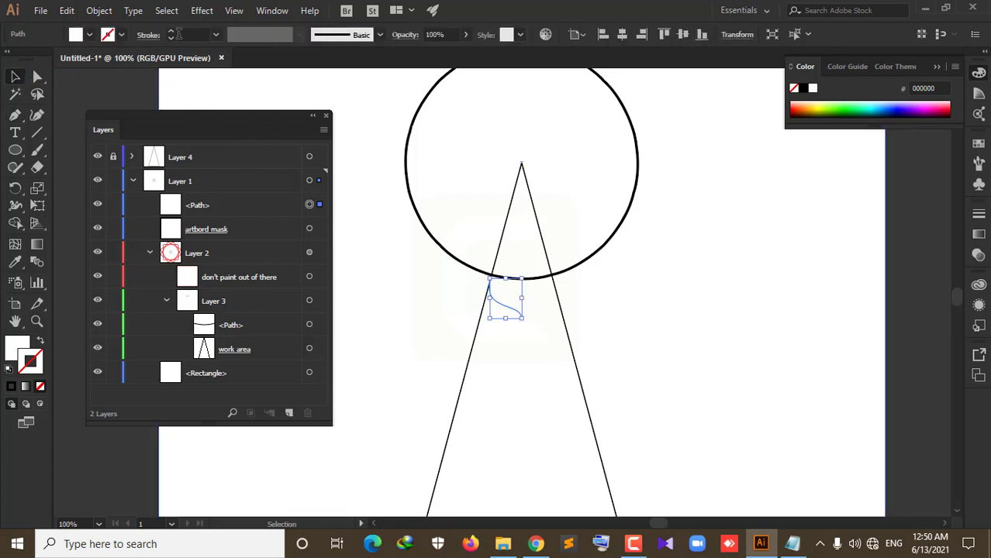
{"action": "left_click", "coordinate": [90, 35]}
{"action": "left_click", "coordinate": [11, 59]}
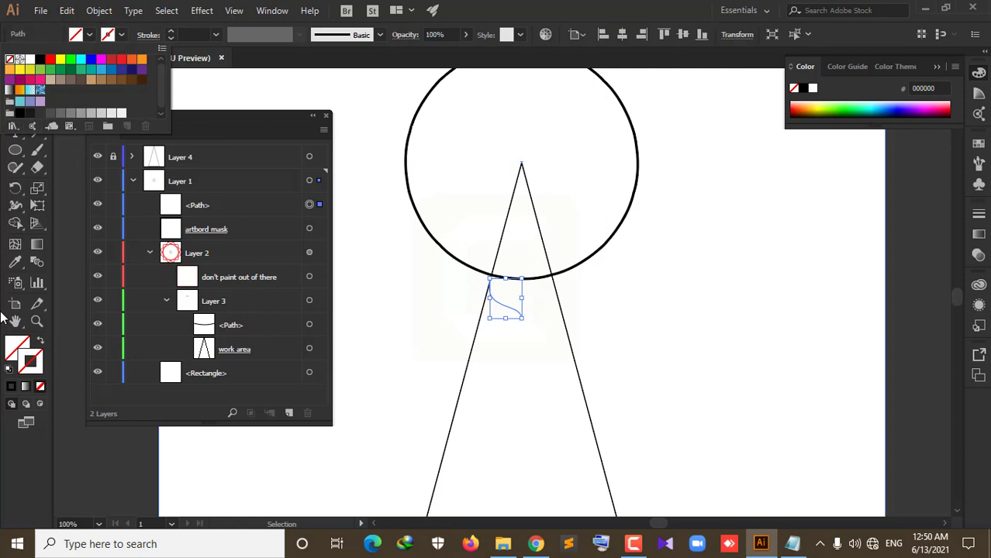
Step: Give the S-curve a black 3 pt stroke
{"action": "left_click", "coordinate": [11, 386]}
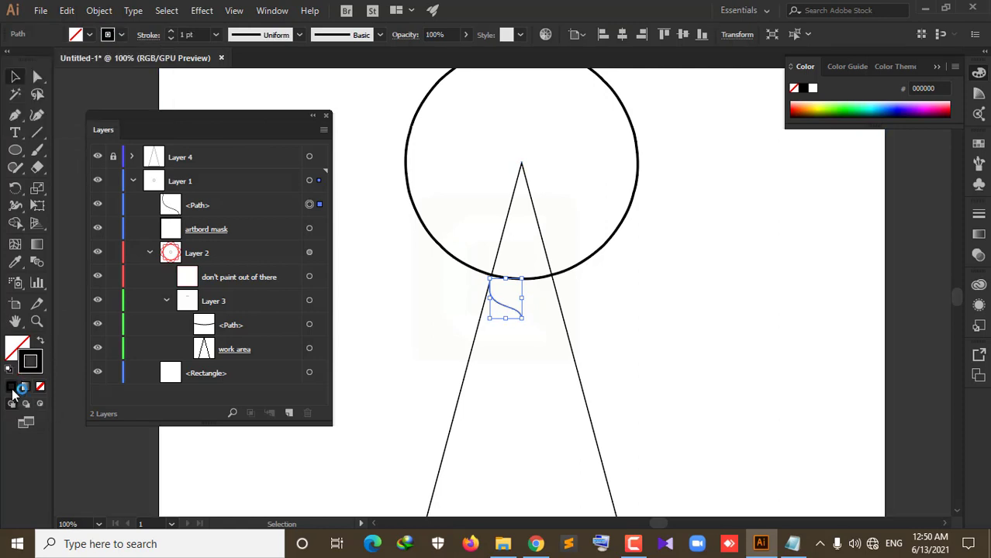
{"action": "scroll", "coordinate": [544, 288], "scroll_direction": "up", "scroll_amount": 3}
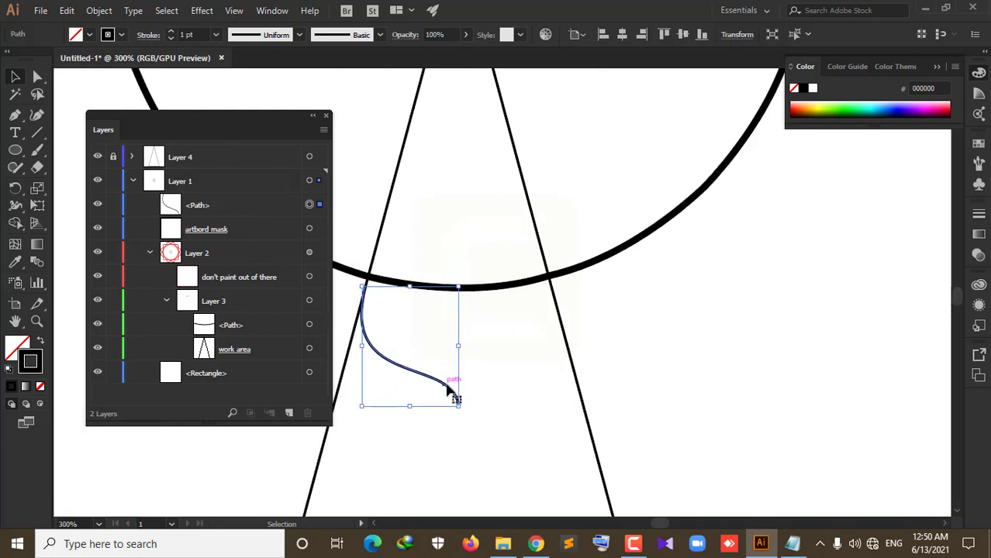
{"action": "scroll", "coordinate": [454, 398], "scroll_direction": "up", "scroll_amount": 2}
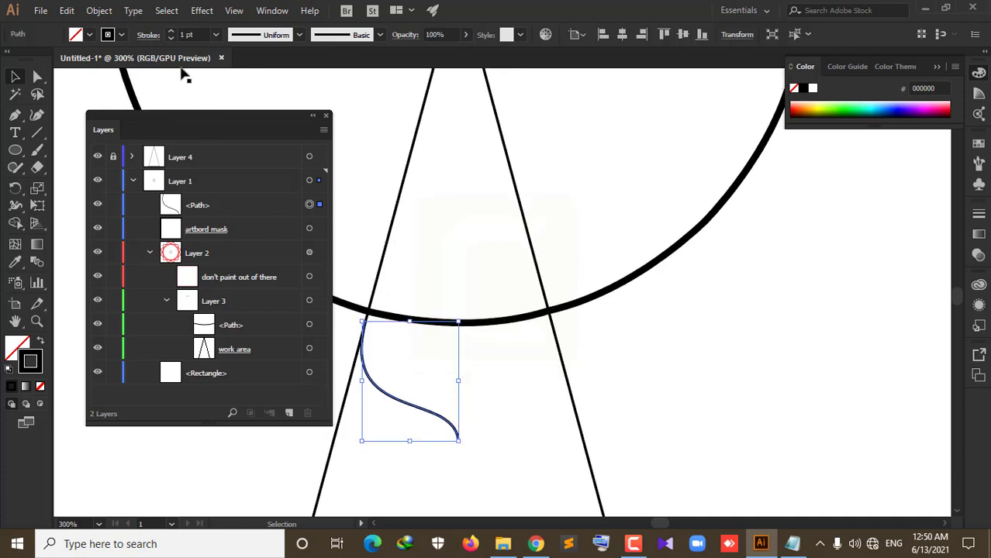
{"action": "left_click", "coordinate": [171, 30]}
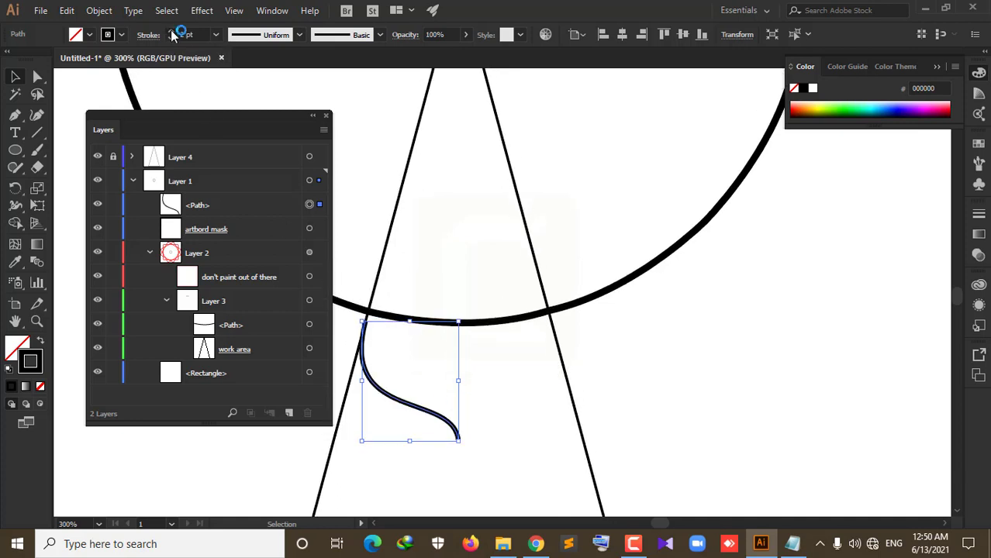
{"action": "left_click", "coordinate": [171, 29]}
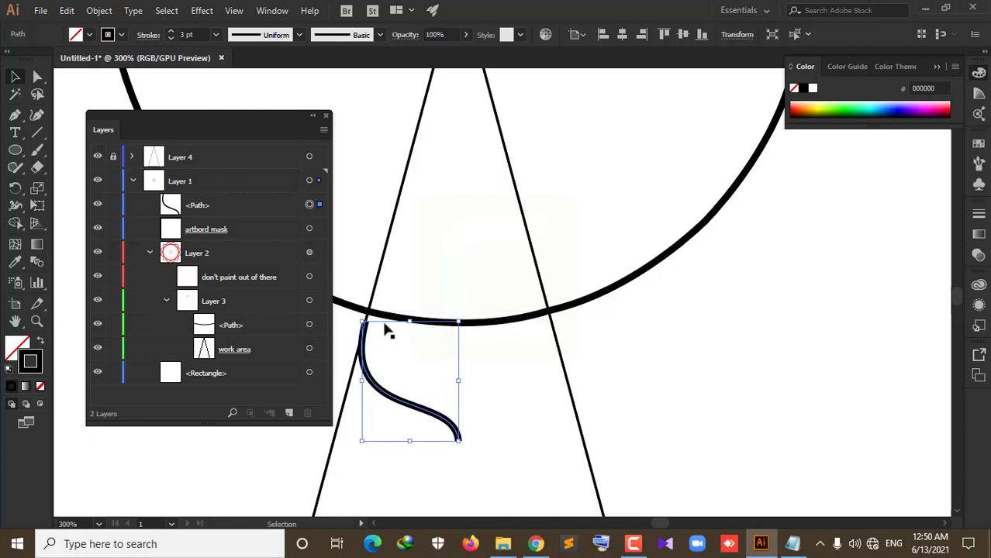
{"action": "scroll", "coordinate": [390, 329], "scroll_direction": "up", "scroll_amount": 2}
{"action": "scroll", "coordinate": [504, 254], "scroll_direction": "up", "scroll_amount": 1}
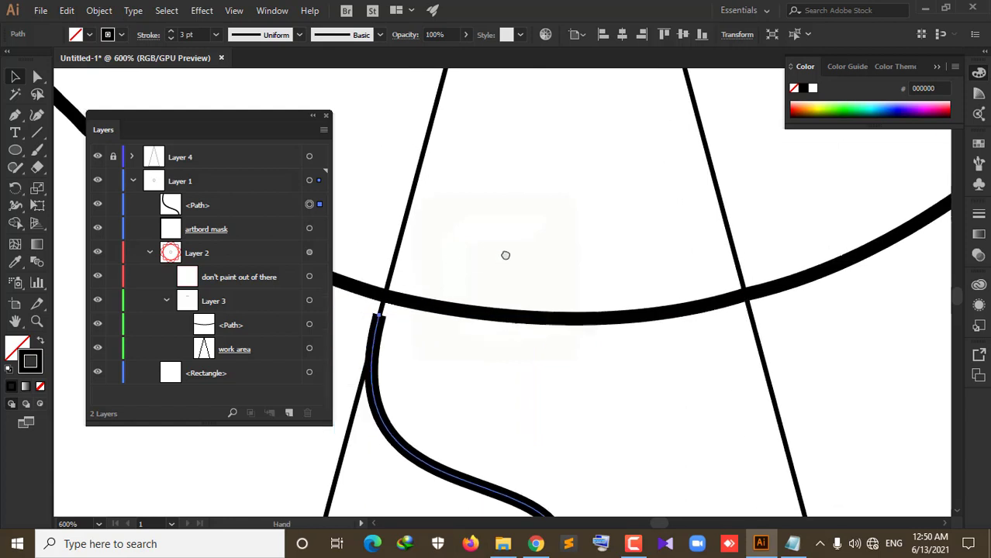
{"action": "scroll", "coordinate": [419, 298], "scroll_direction": "down", "scroll_amount": 1}
Step: Move the curve's top anchor onto the circle's outline
{"action": "left_click", "coordinate": [37, 76]}
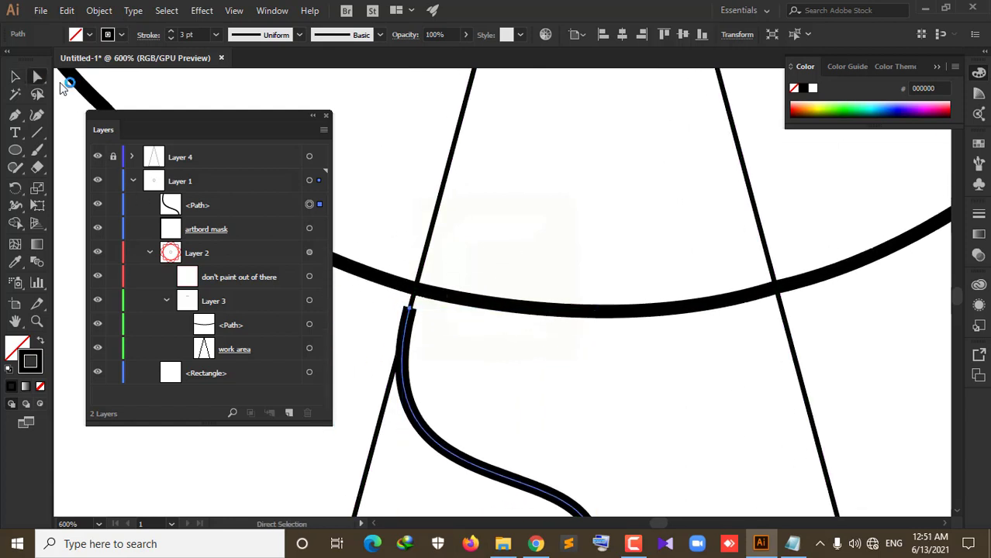
{"action": "left_click", "coordinate": [410, 310]}
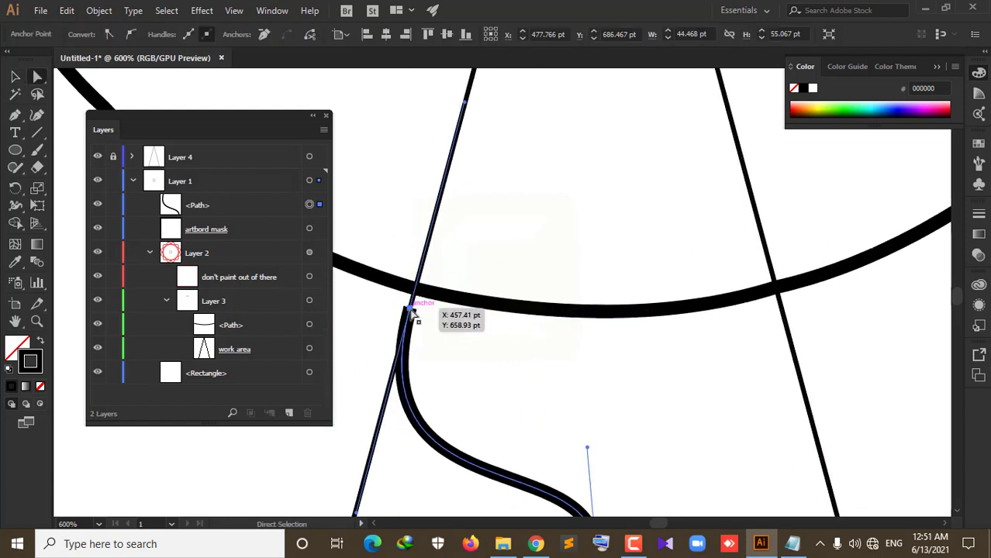
{"action": "left_click_drag", "start_coordinate": [411, 310], "coordinate": [417, 293]}
{"action": "scroll", "coordinate": [490, 398], "scroll_direction": "down", "scroll_amount": 2}
{"action": "scroll", "coordinate": [502, 378], "scroll_direction": "down", "scroll_amount": 3}
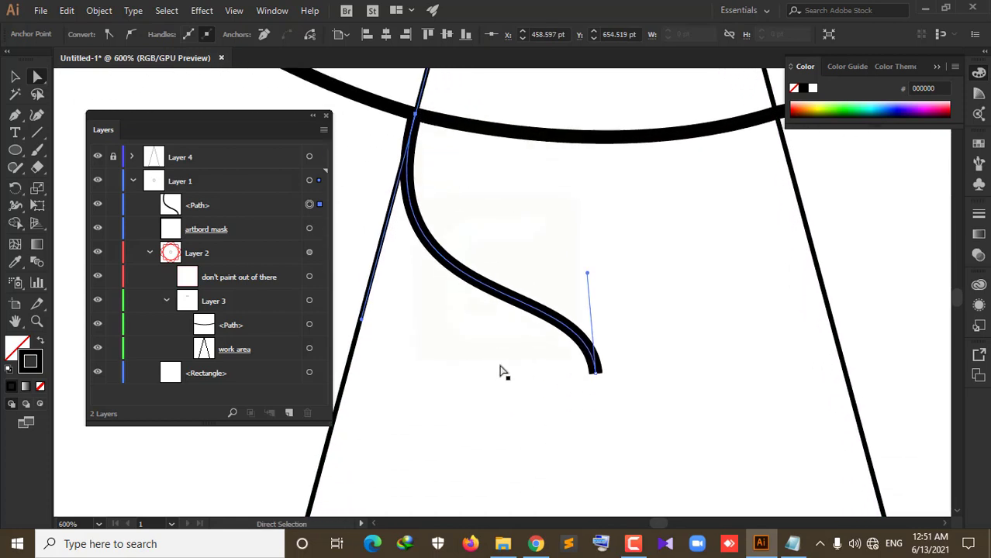
{"action": "scroll", "coordinate": [612, 372], "scroll_direction": "down", "scroll_amount": 2, "text": "alt"}
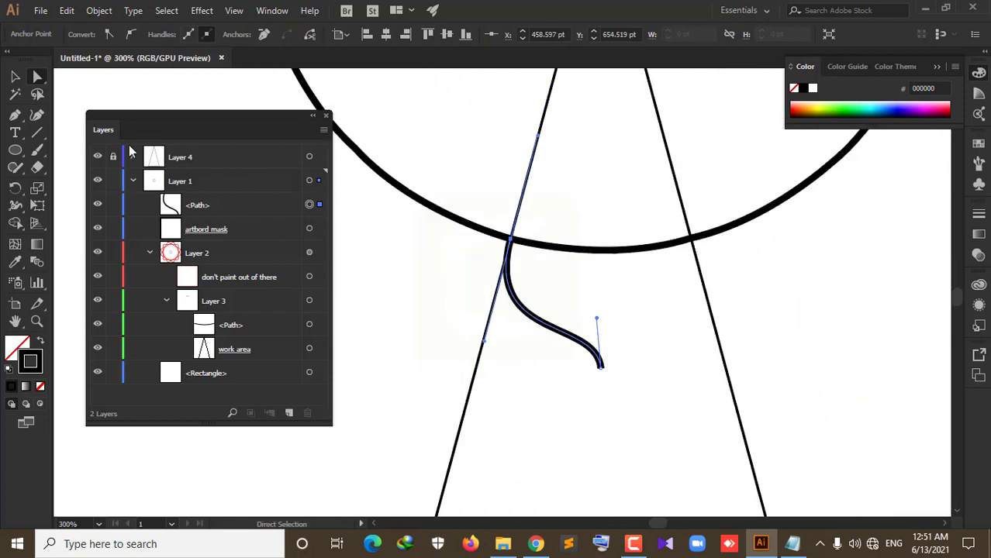
{"action": "left_click", "coordinate": [15, 76]}
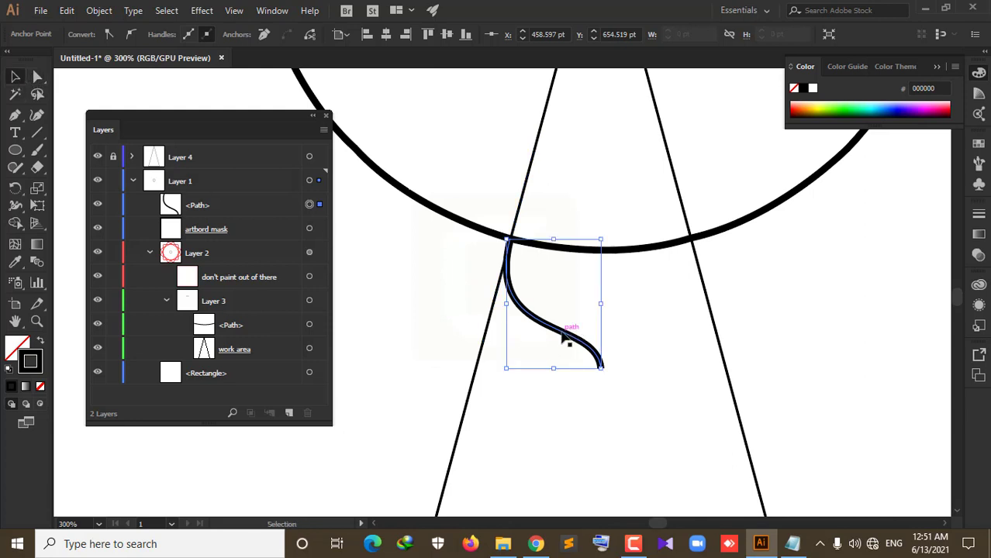
Step: Open the Reflect options, cancel without mirroring, and zoom out to see the artboard
{"action": "left_click", "coordinate": [14, 189]}
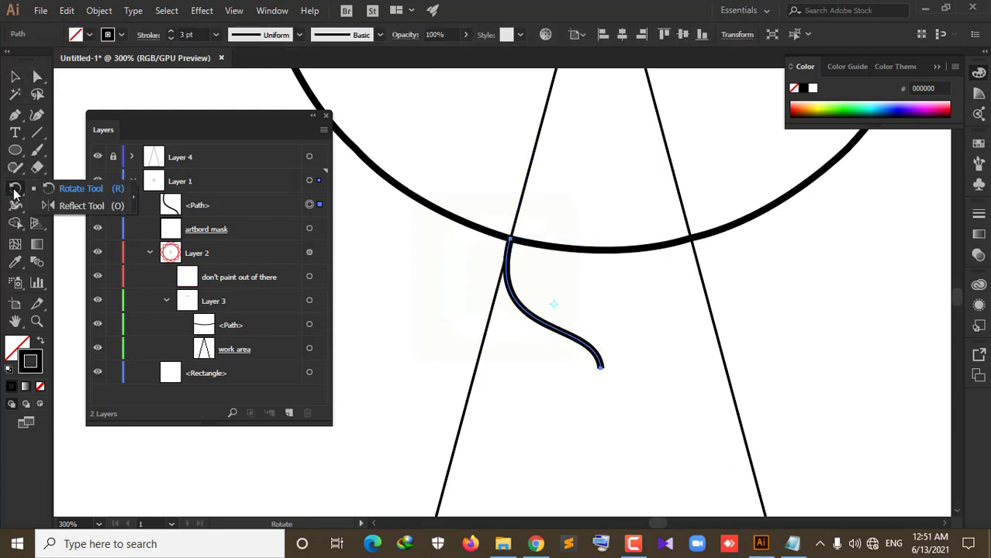
{"action": "left_click", "coordinate": [47, 206]}
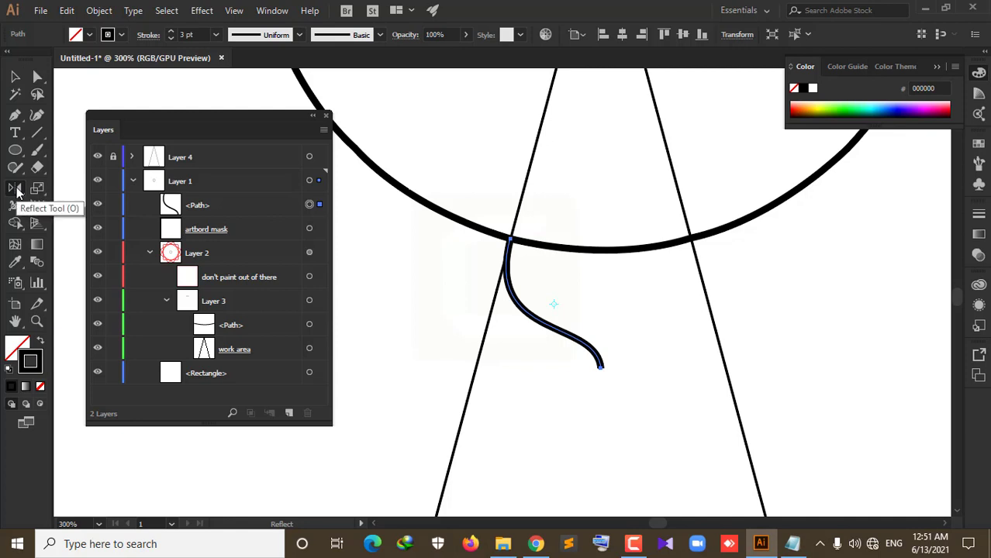
{"action": "double_click", "coordinate": [15, 190]}
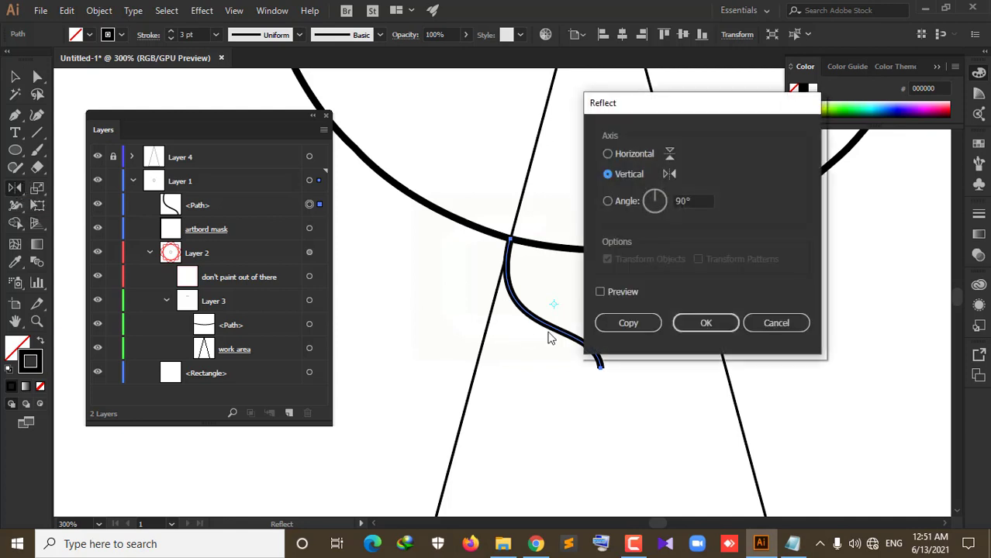
{"action": "left_click_drag", "start_coordinate": [707, 106], "coordinate": [343, 91]}
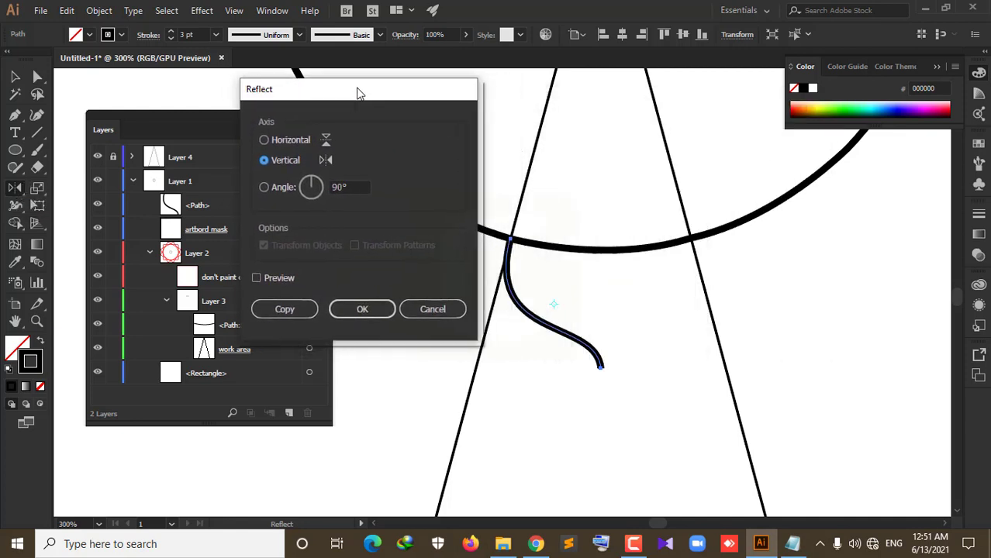
{"action": "left_click", "coordinate": [405, 310]}
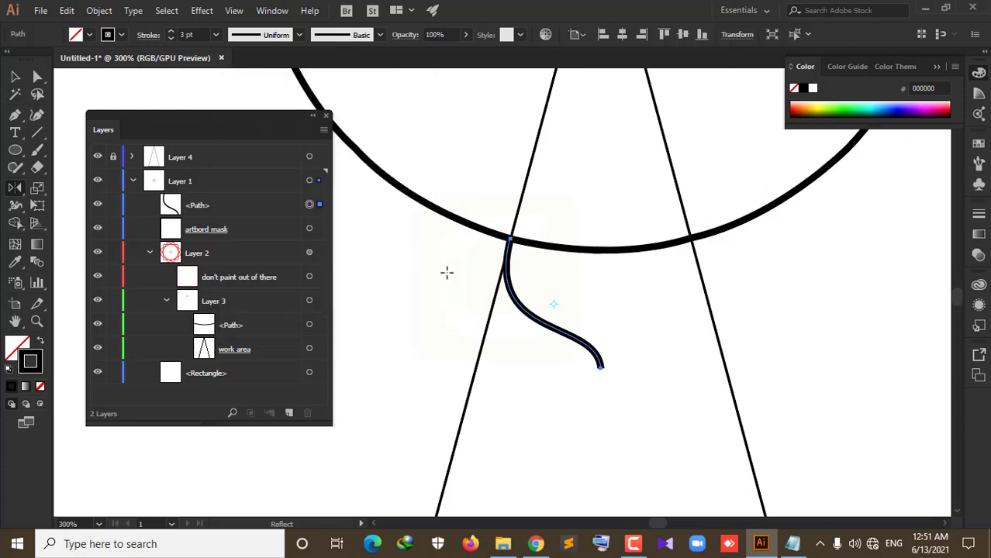
{"action": "key", "text": "ctrl+minus"}
{"action": "key", "text": "ctrl+minus"}
{"action": "key", "text": "ctrl+minus"}
{"action": "key", "text": "ctrl+minus"}
{"action": "left_click", "coordinate": [14, 75]}
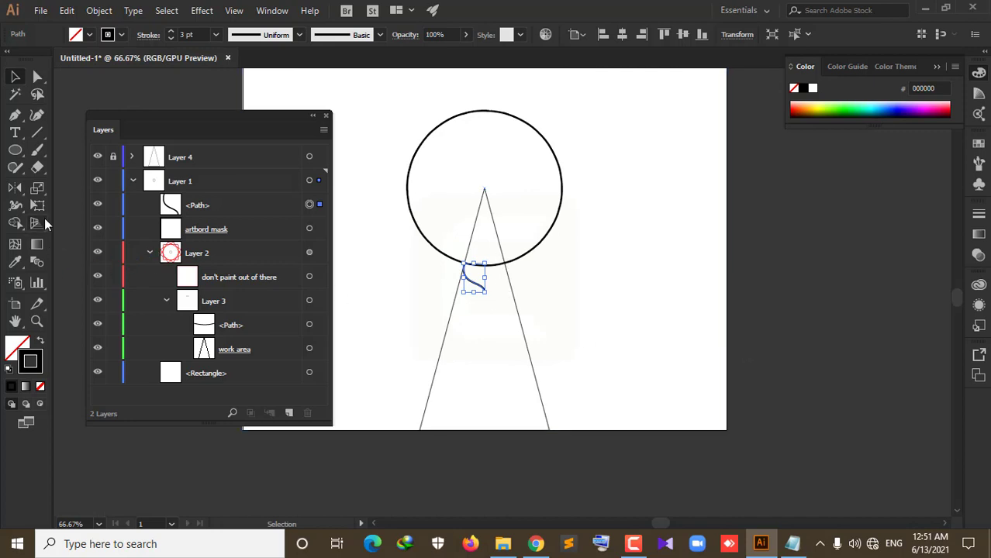
Step: Show the rulers and drag a vertical guide through the circle's centre
{"action": "key", "text": "ctrl+r"}
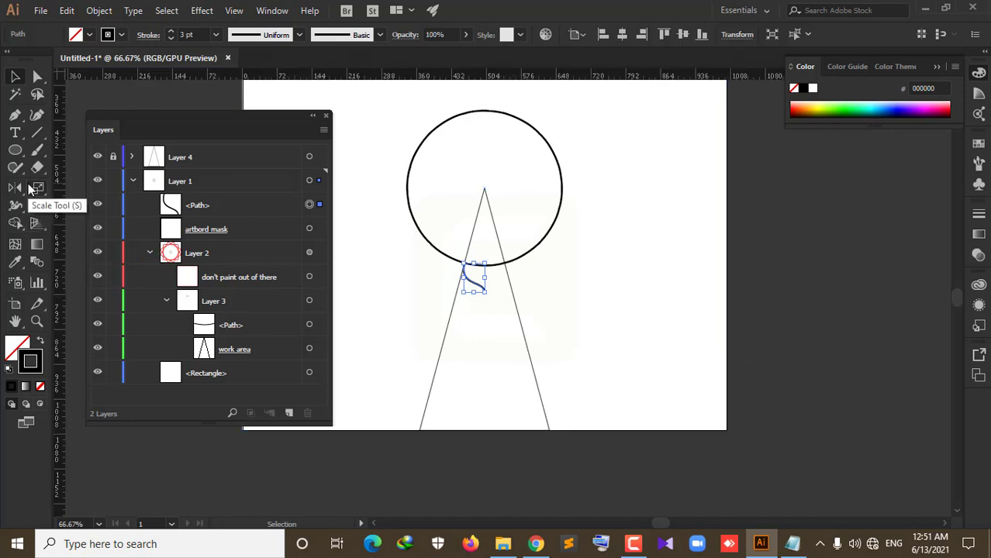
{"action": "left_click_drag", "start_coordinate": [60, 227], "coordinate": [484, 258]}
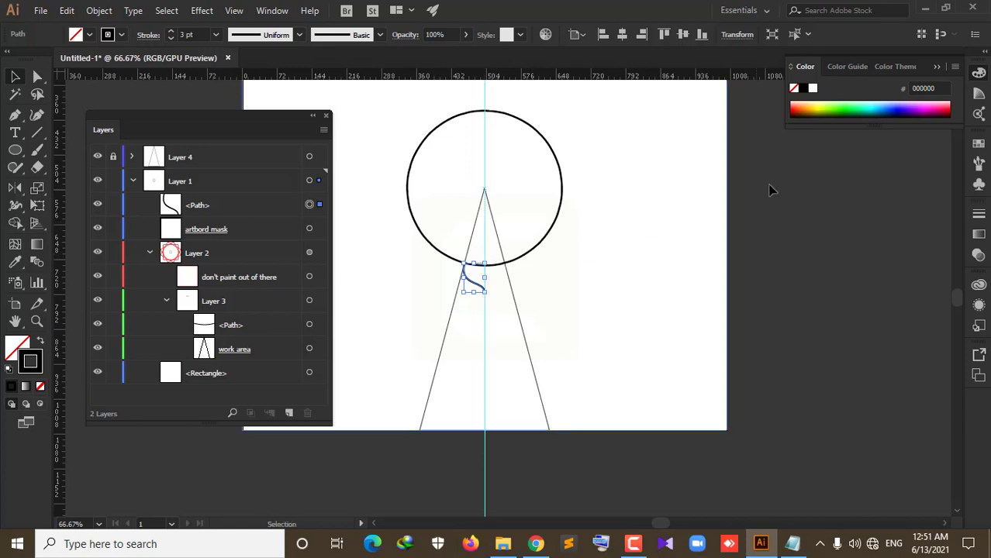
{"action": "left_click", "coordinate": [736, 35]}
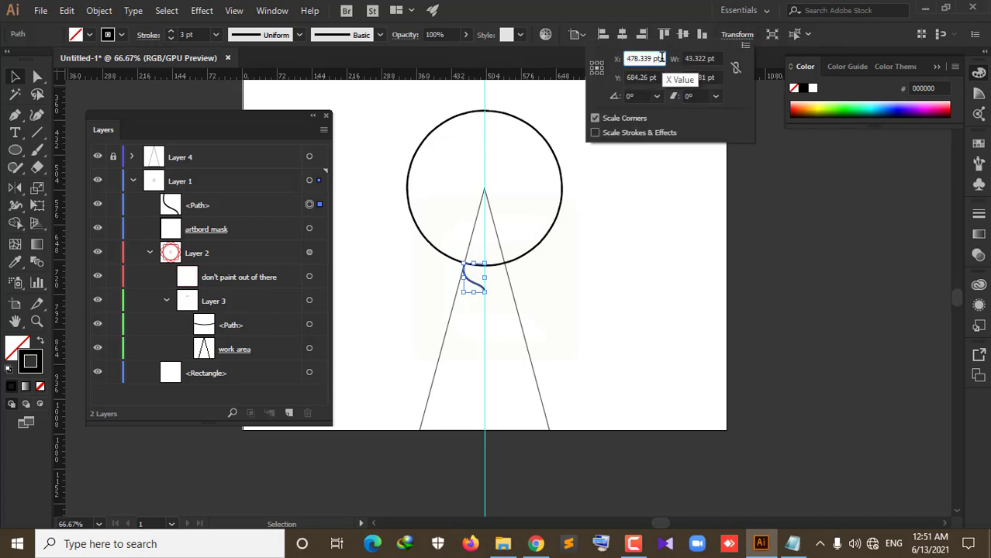
{"action": "type", "text": "500"}
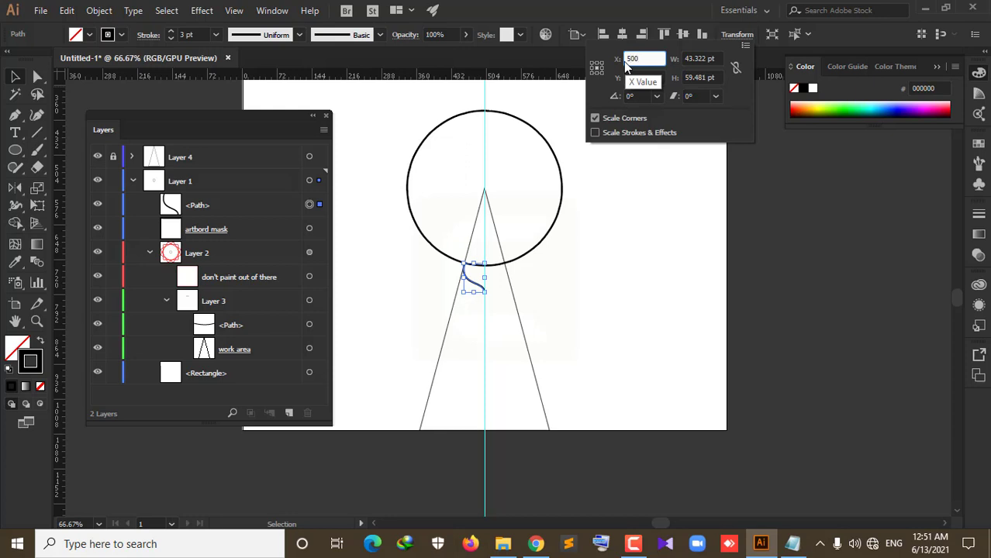
{"action": "key", "text": "Return"}
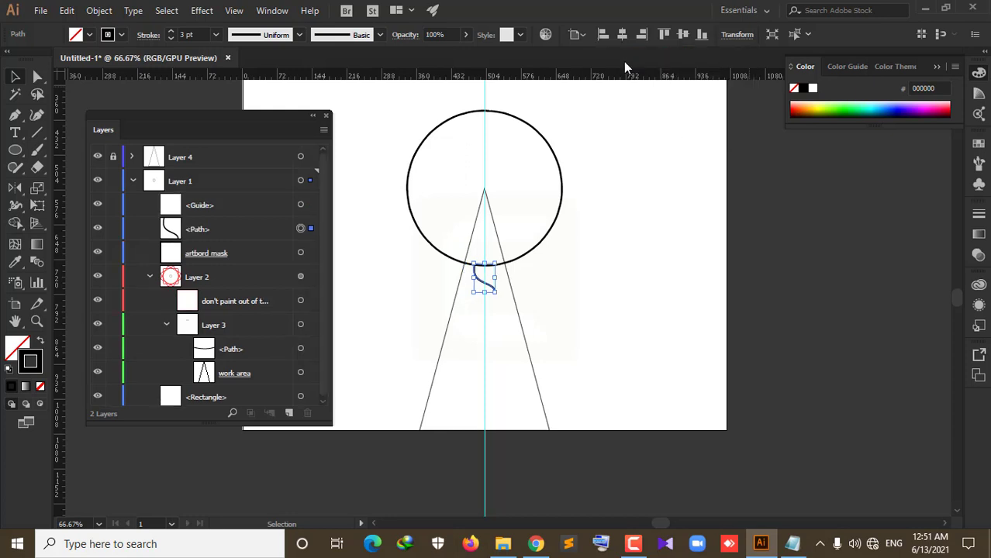
{"action": "key", "text": "ctrl+z"}
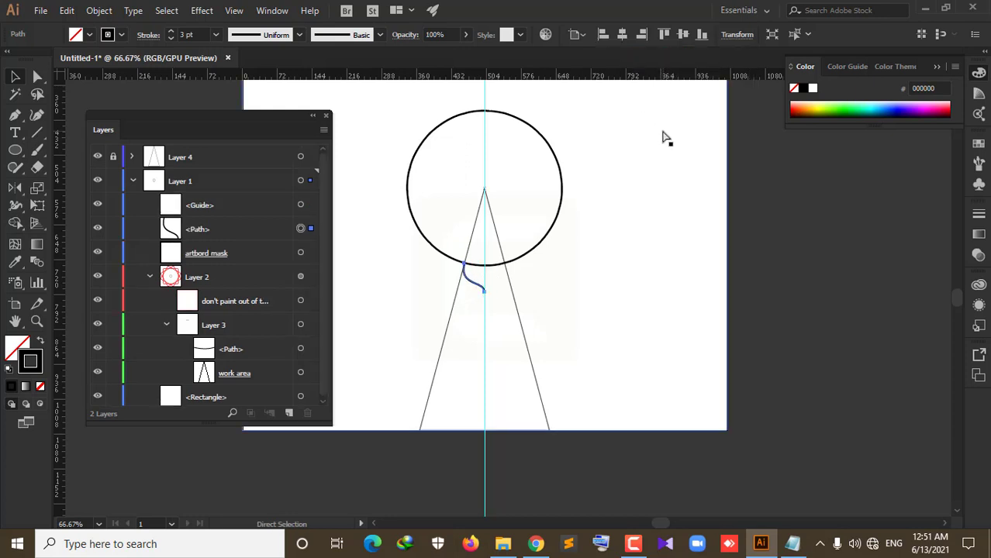
{"action": "left_click_drag", "start_coordinate": [452, 471], "coordinate": [518, 509]}
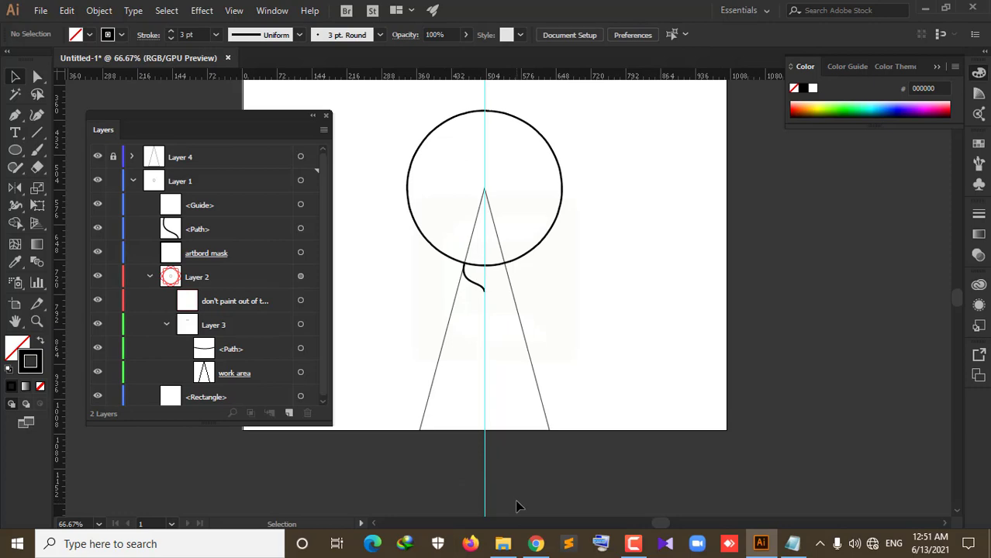
Step: Unlock the guides and set the vertical guide's X position to 500 pt
{"action": "left_click", "coordinate": [233, 11]}
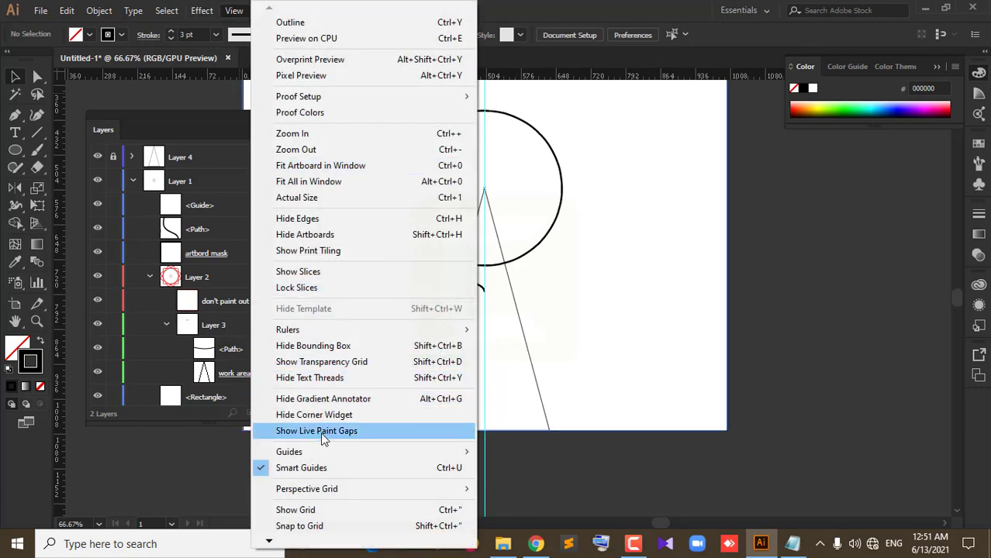
{"action": "mouse_move", "coordinate": [289, 452]}
{"action": "left_click", "coordinate": [527, 467]}
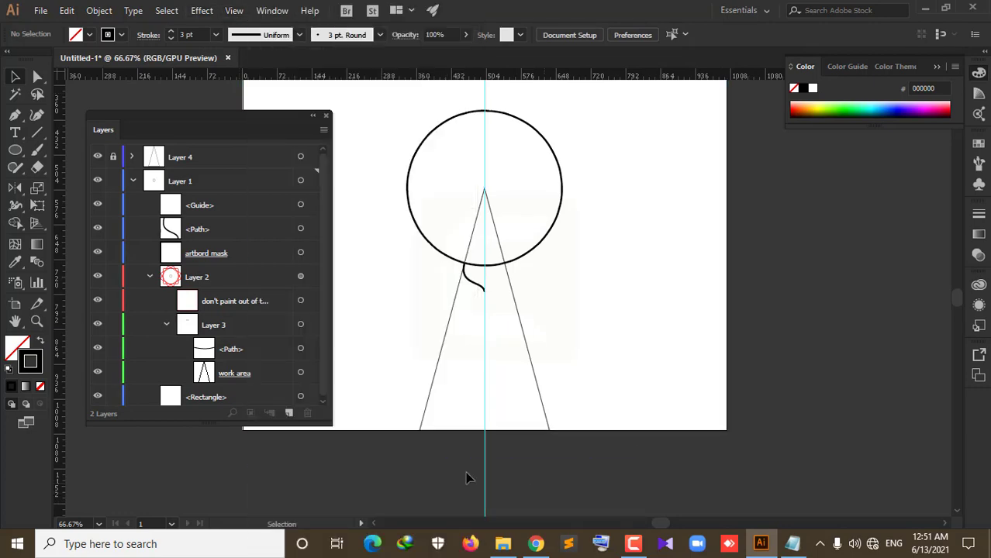
{"action": "left_click_drag", "start_coordinate": [431, 457], "coordinate": [562, 500]}
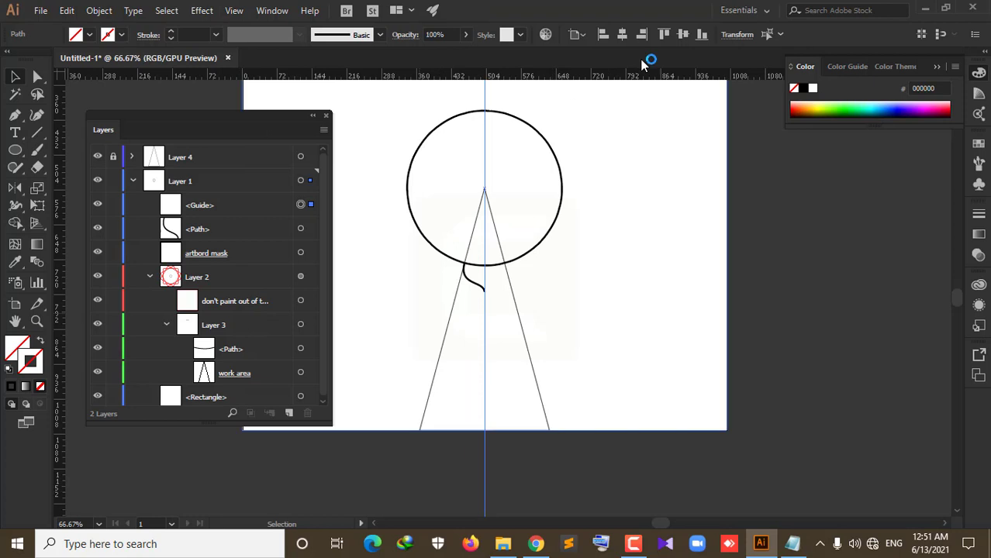
{"action": "left_click", "coordinate": [737, 35]}
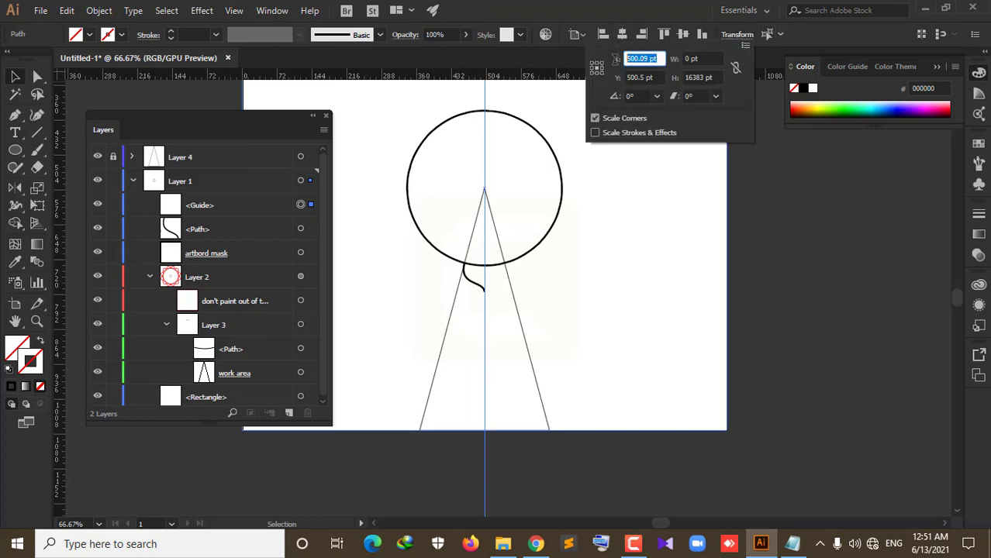
{"action": "type", "text": "500"}
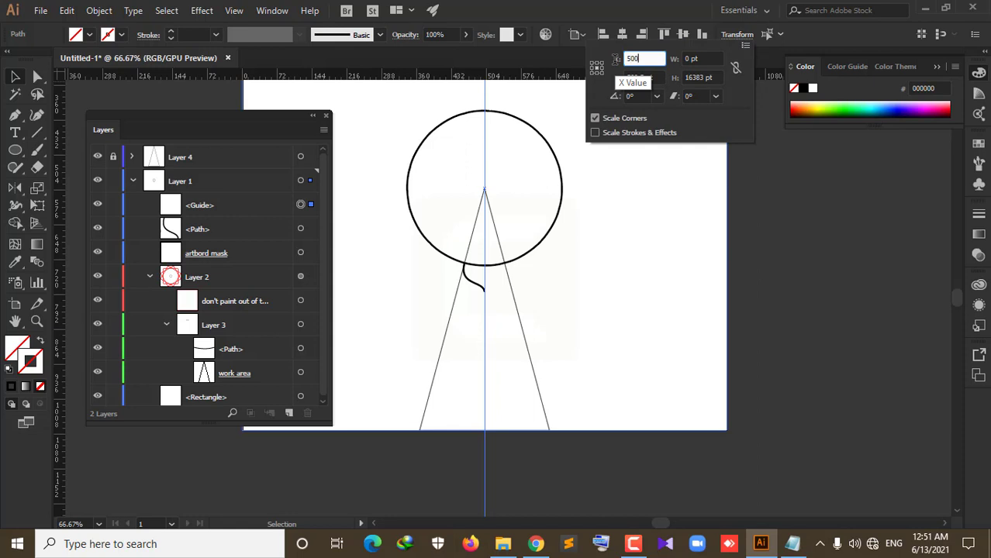
{"action": "key", "text": "Return"}
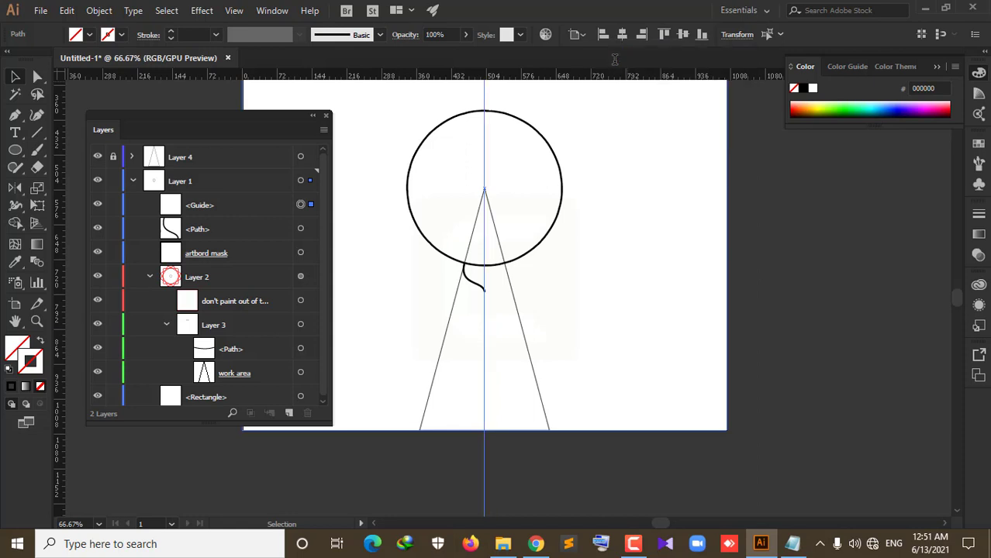
Step: Bring the curve below the circle into view and select only that curve
{"action": "scroll", "coordinate": [482, 365], "scroll_direction": "up", "scroll_amount": 3}
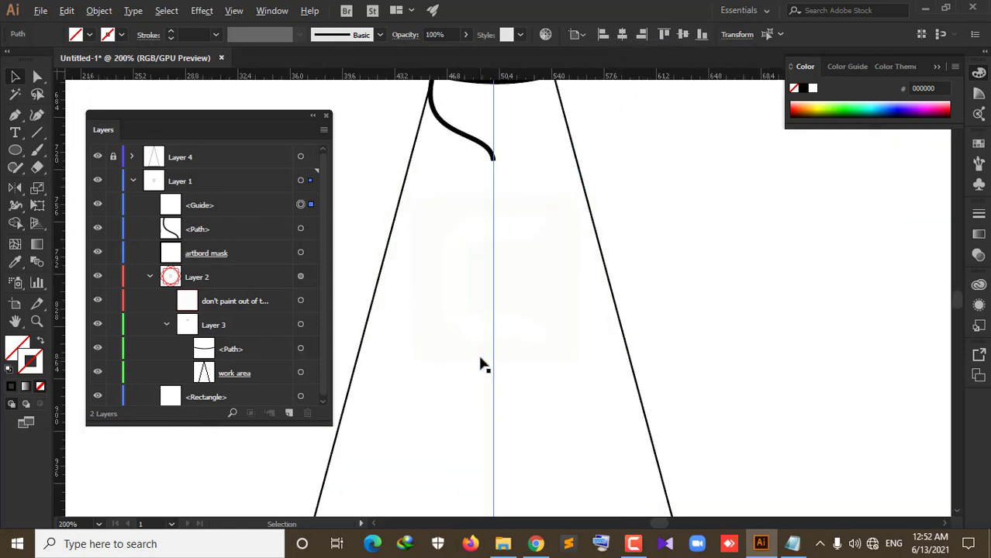
{"action": "scroll", "coordinate": [480, 353], "scroll_direction": "down", "scroll_amount": 1}
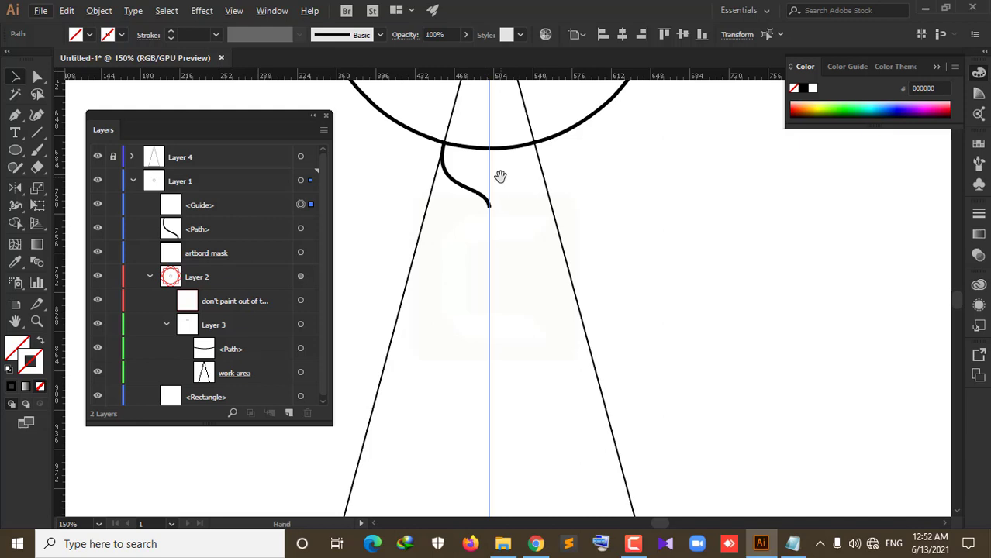
{"action": "left_click_drag", "start_coordinate": [500, 172], "coordinate": [531, 274]}
{"action": "scroll", "coordinate": [536, 299], "scroll_direction": "up", "scroll_amount": 1}
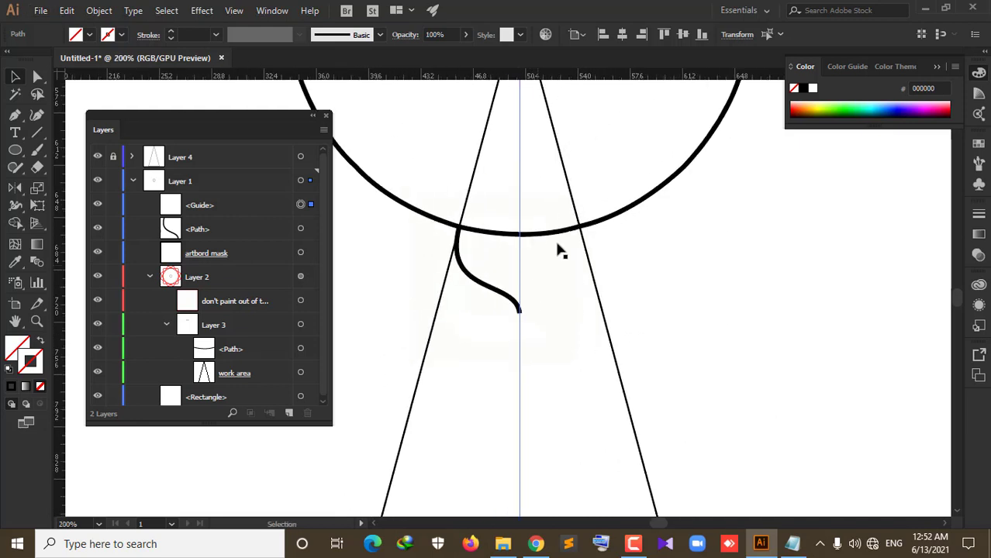
{"action": "scroll", "coordinate": [546, 448], "scroll_direction": "down", "scroll_amount": 1}
{"action": "scroll", "coordinate": [609, 420], "scroll_direction": "down", "scroll_amount": 3}
{"action": "scroll", "coordinate": [593, 436], "scroll_direction": "down", "scroll_amount": 4}
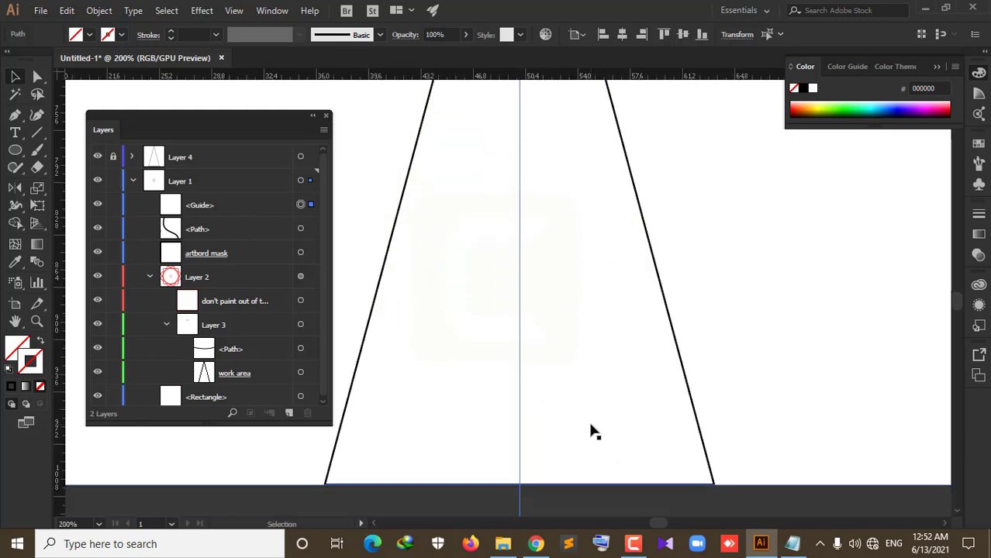
{"action": "scroll", "coordinate": [593, 436], "scroll_direction": "down", "scroll_amount": 2}
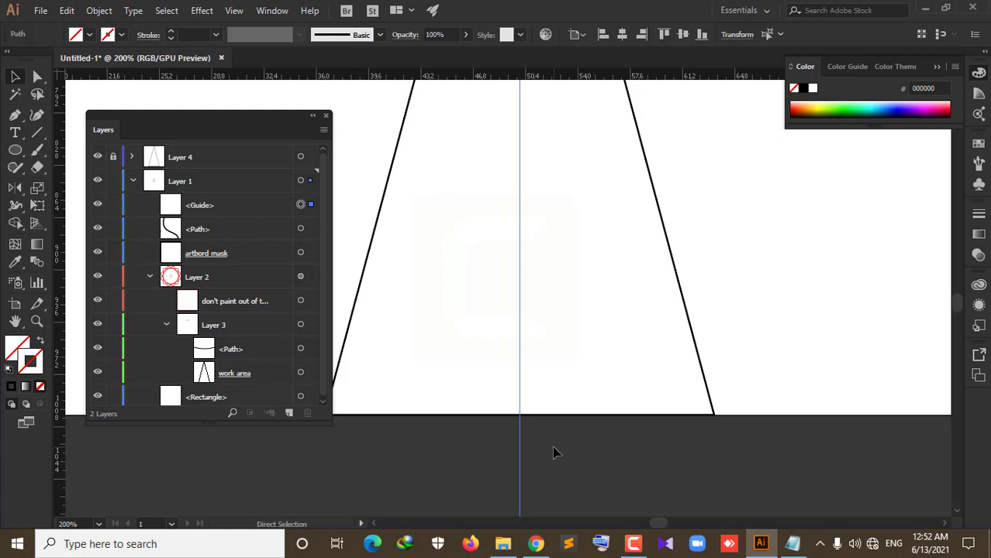
{"action": "left_click", "coordinate": [554, 452]}
{"action": "scroll", "coordinate": [520, 242], "scroll_direction": "up", "scroll_amount": 3}
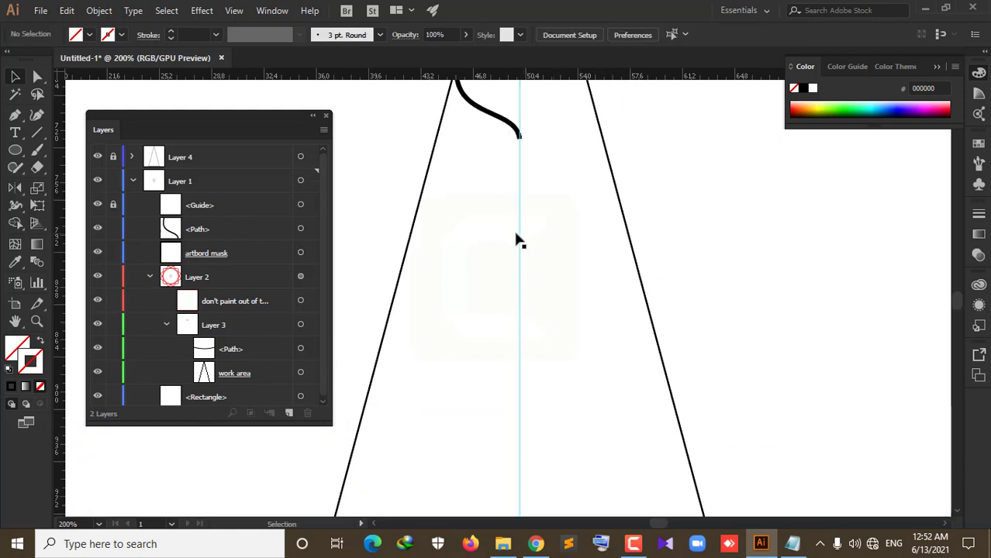
{"action": "scroll", "coordinate": [519, 242], "scroll_direction": "up", "scroll_amount": 2}
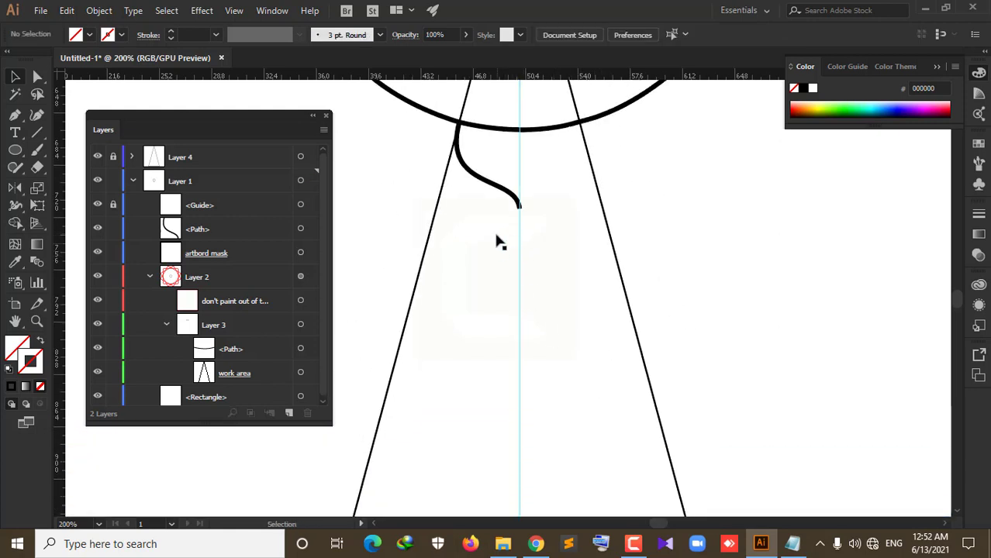
{"action": "left_click", "coordinate": [493, 191]}
Step: Reflect a copy of the S-curve across the vertical centre guide
{"action": "left_click", "coordinate": [15, 189]}
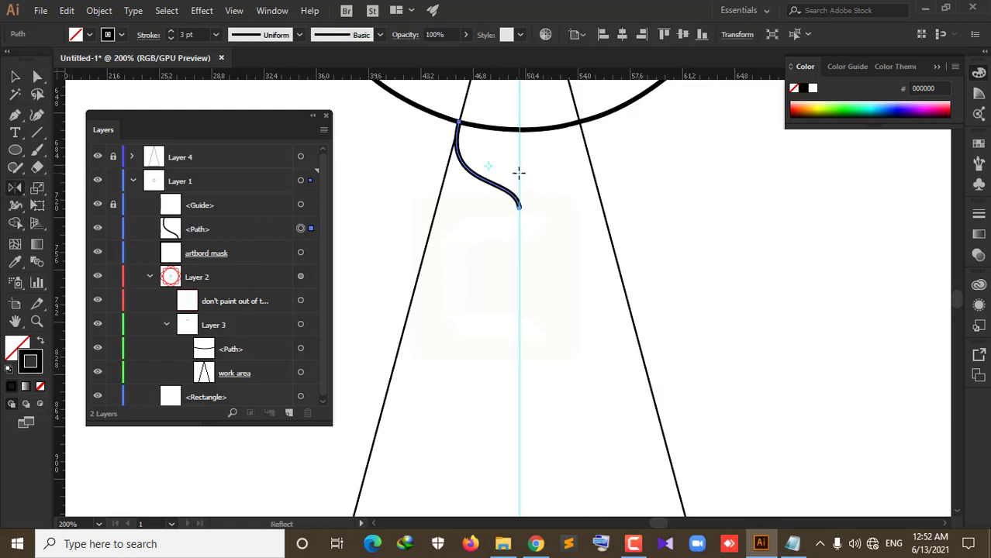
{"action": "scroll", "coordinate": [519, 174], "scroll_direction": "up", "scroll_amount": 3}
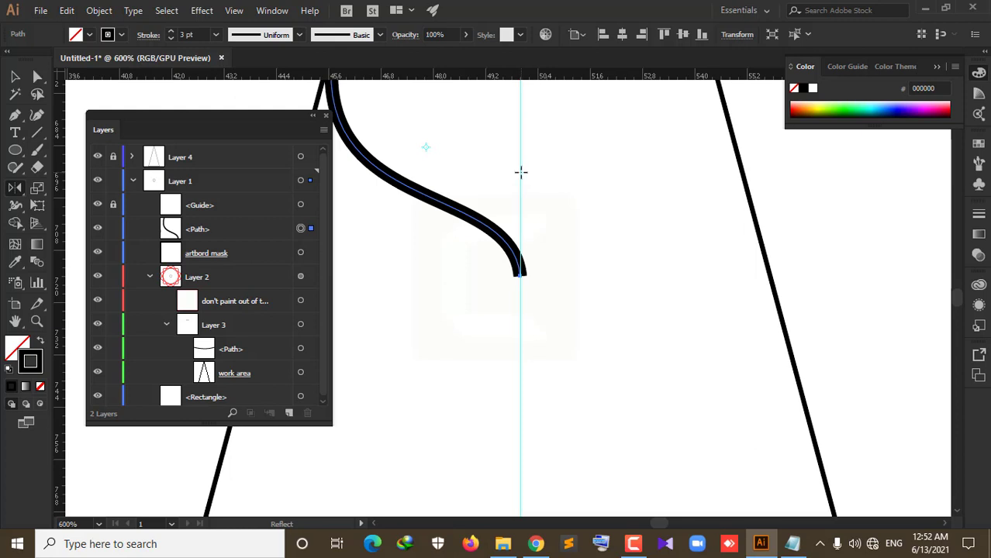
{"action": "left_click", "coordinate": [519, 172], "text": "alt"}
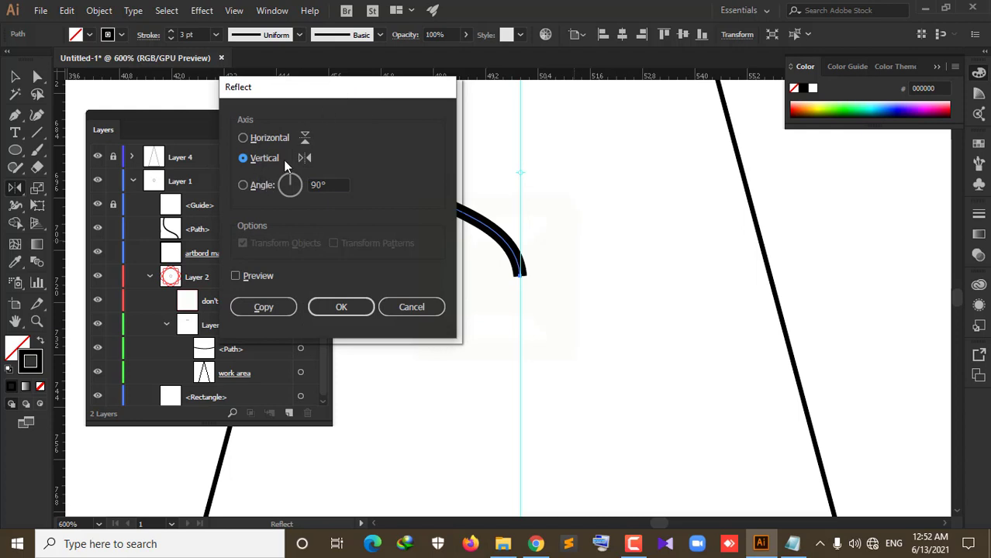
{"action": "left_click", "coordinate": [257, 276]}
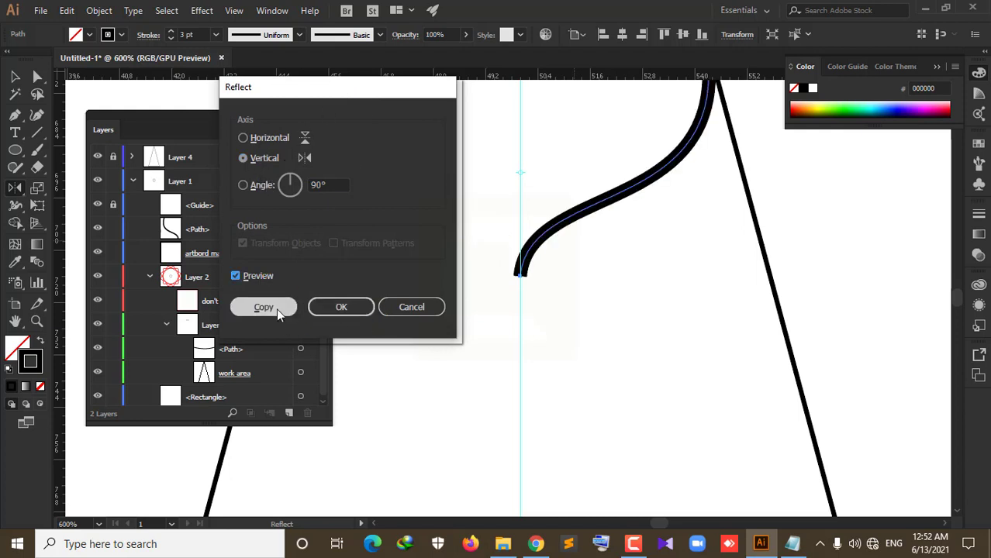
{"action": "left_click", "coordinate": [263, 307]}
{"action": "scroll", "coordinate": [641, 320], "scroll_direction": "down", "scroll_amount": 3}
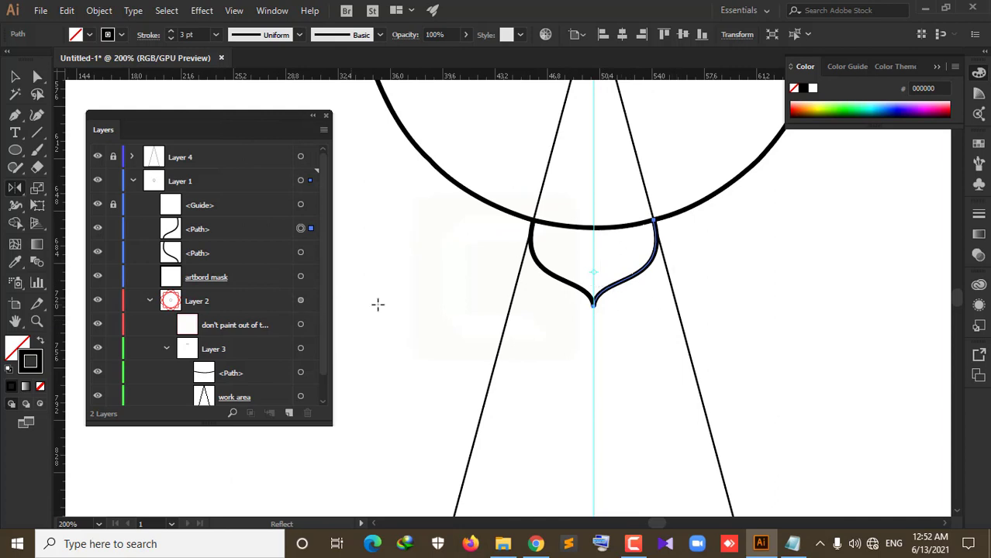
{"action": "scroll", "coordinate": [661, 283], "scroll_direction": "down", "scroll_amount": 1}
Step: Select the mirrored right and left petal curve paths and drop them into Layer 3
{"action": "scroll", "coordinate": [661, 283], "scroll_direction": "down", "scroll_amount": 2}
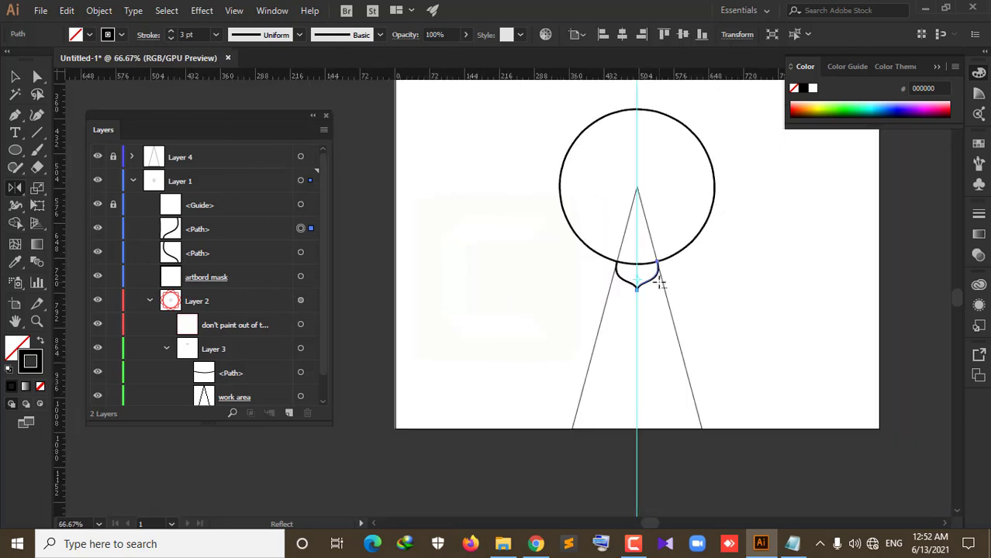
{"action": "scroll", "coordinate": [659, 283], "scroll_direction": "up", "scroll_amount": 1}
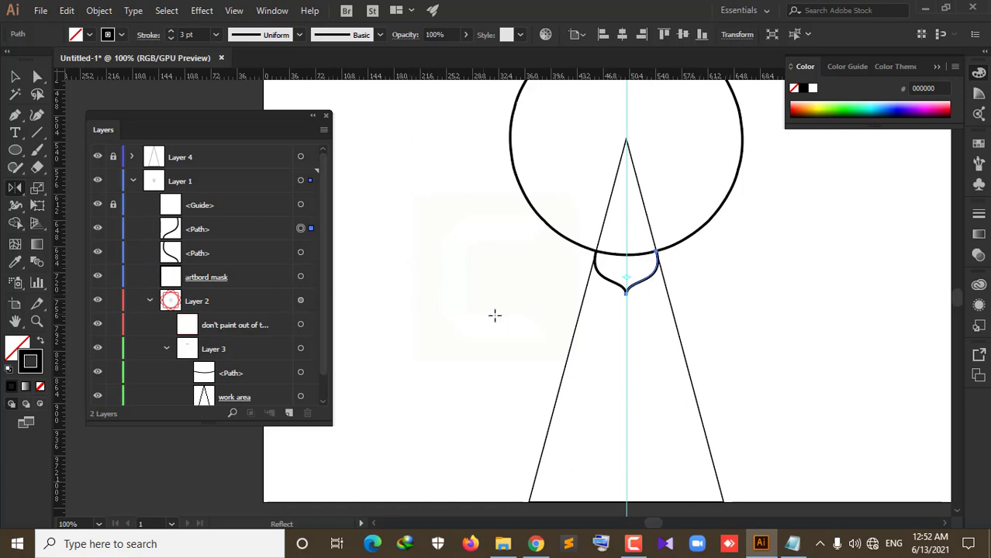
{"action": "left_click", "coordinate": [15, 76]}
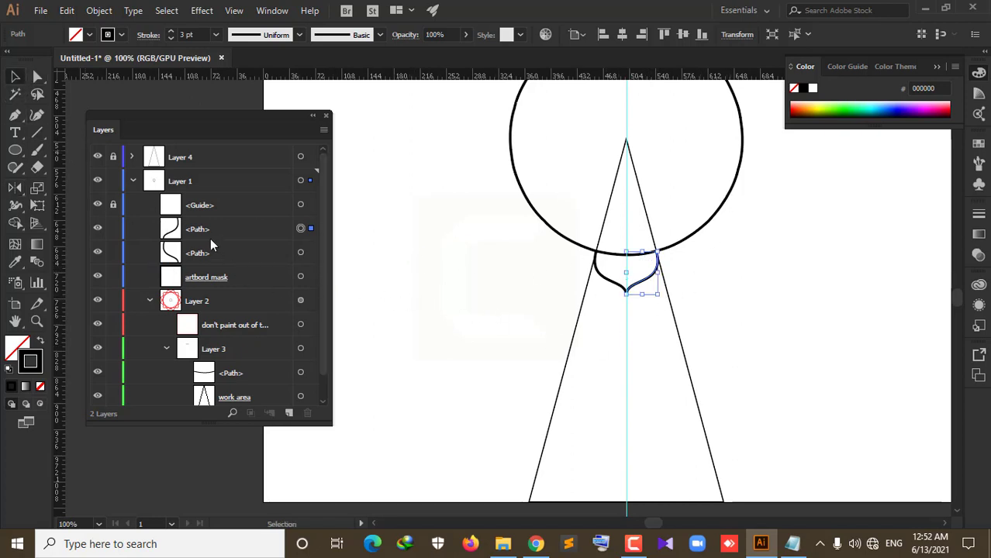
{"action": "left_click", "coordinate": [217, 228]}
{"action": "left_click", "coordinate": [209, 261], "text": "shift"}
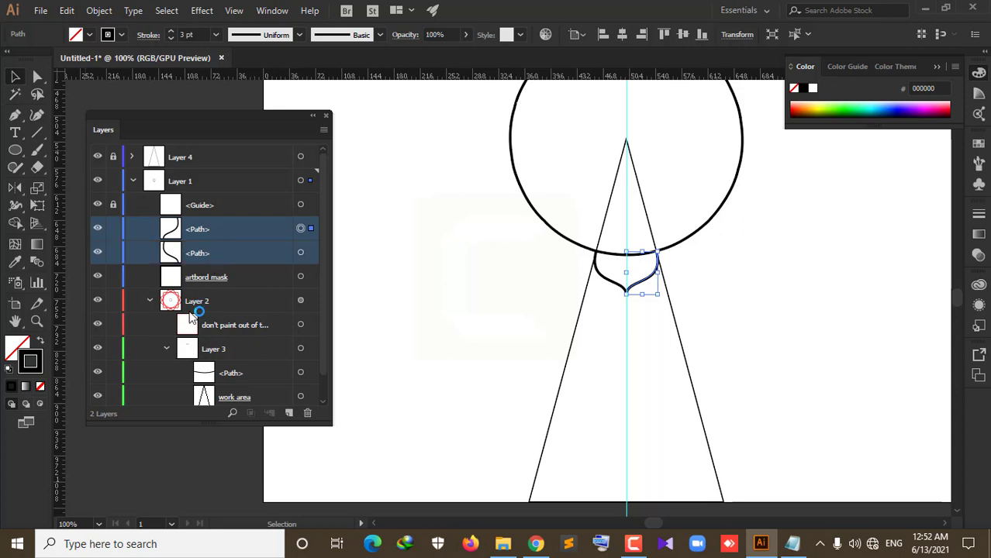
{"action": "scroll", "coordinate": [237, 349], "scroll_direction": "down", "scroll_amount": 1}
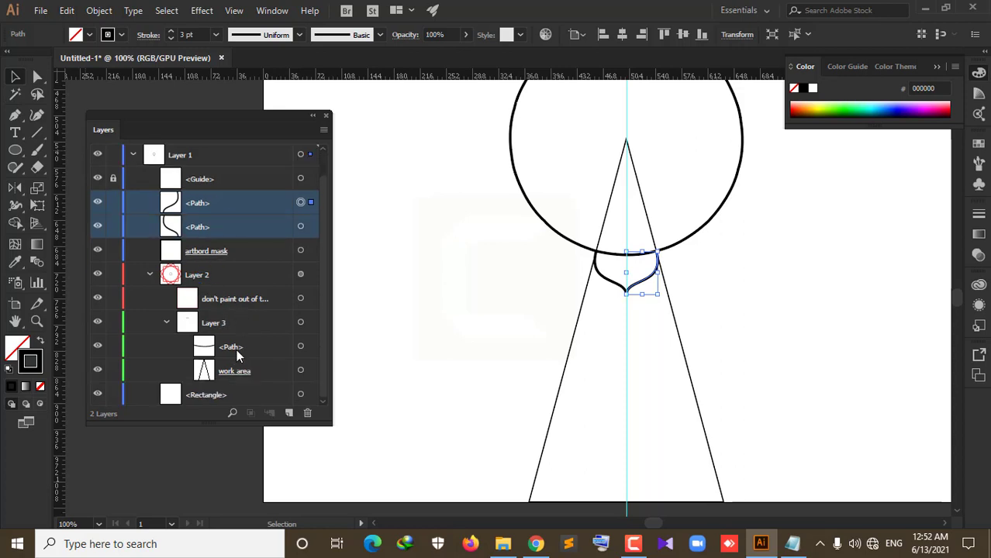
{"action": "left_click_drag", "start_coordinate": [217, 203], "coordinate": [215, 334]}
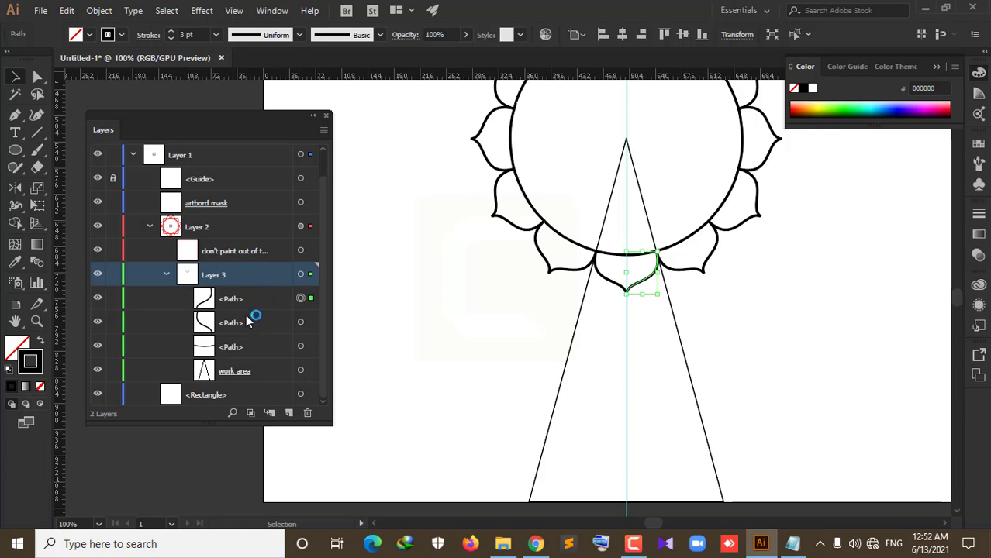
Step: Give the right petal curve a Round Cap stroke
{"action": "scroll", "coordinate": [775, 246], "scroll_direction": "up", "scroll_amount": 1}
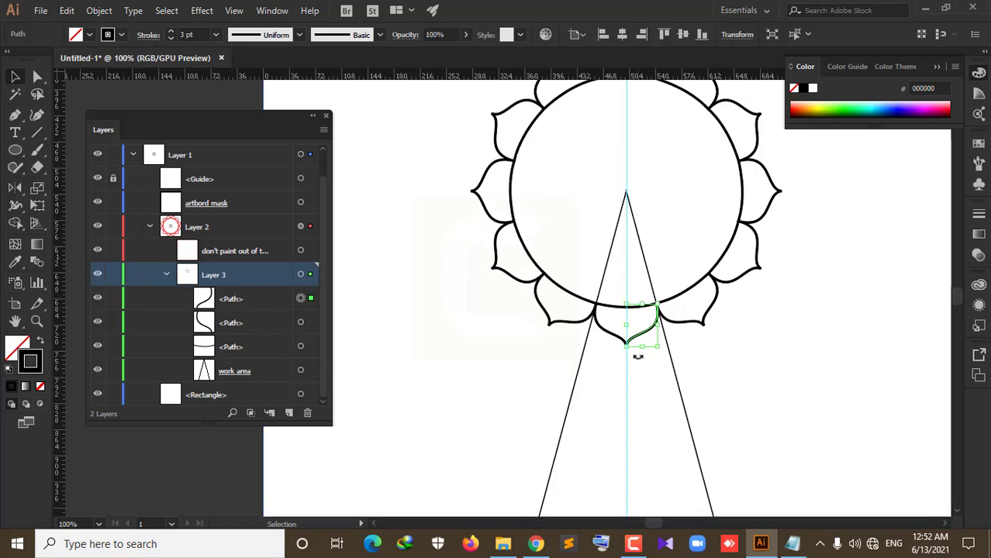
{"action": "scroll", "coordinate": [641, 352], "scroll_direction": "up", "scroll_amount": 3}
{"action": "scroll", "coordinate": [634, 356], "scroll_direction": "up", "scroll_amount": 2}
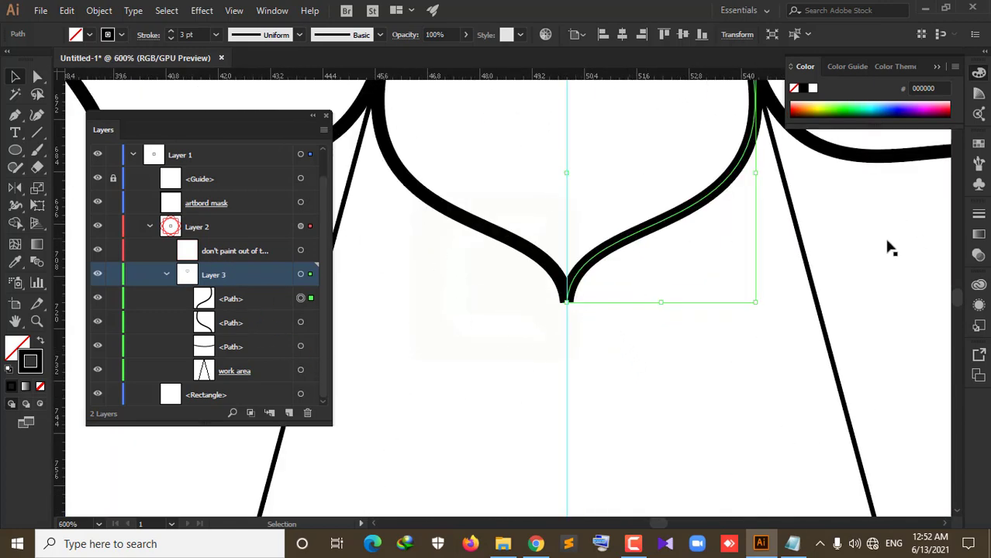
{"action": "scroll", "coordinate": [890, 248], "scroll_direction": "down", "scroll_amount": 2}
{"action": "scroll", "coordinate": [813, 254], "scroll_direction": "right", "scroll_amount": 5}
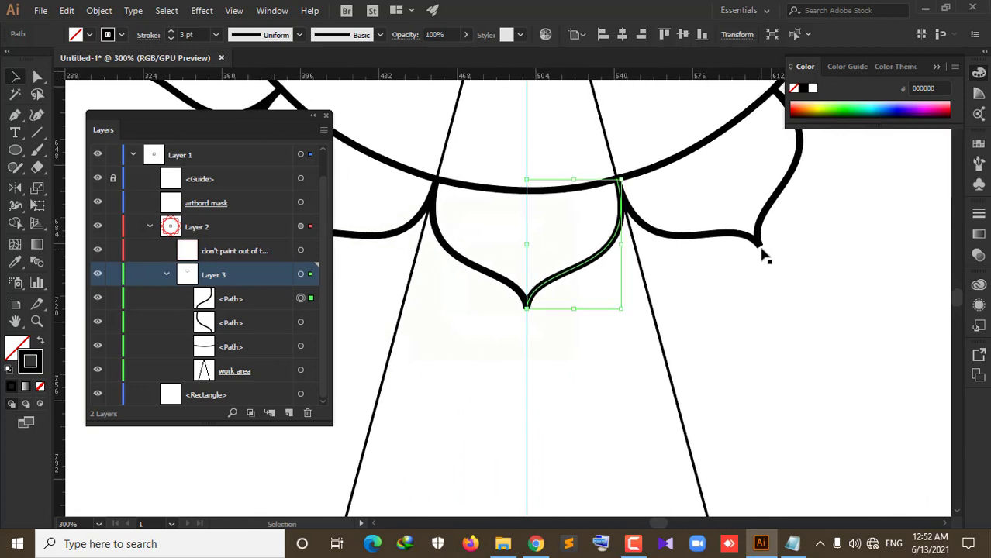
{"action": "left_click", "coordinate": [141, 35]}
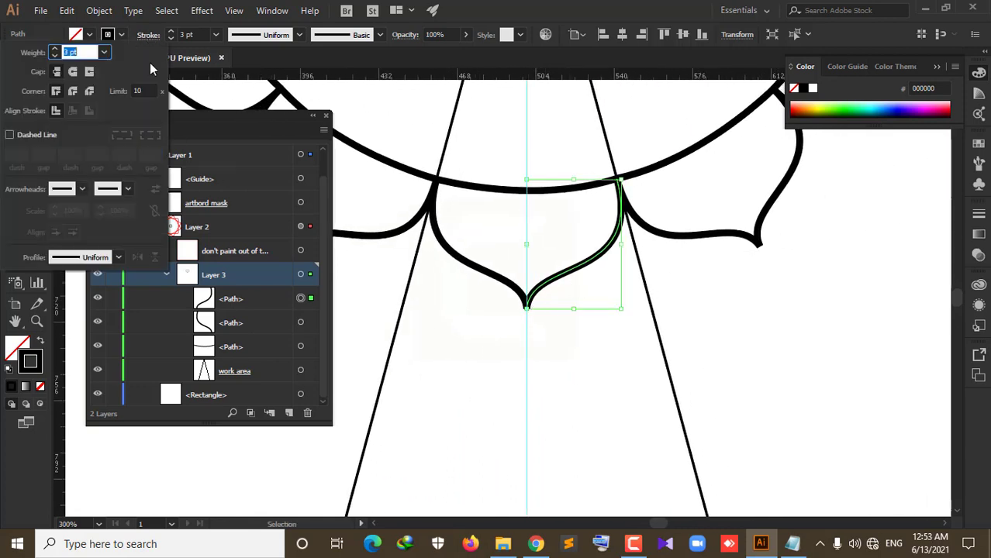
{"action": "left_click", "coordinate": [73, 71]}
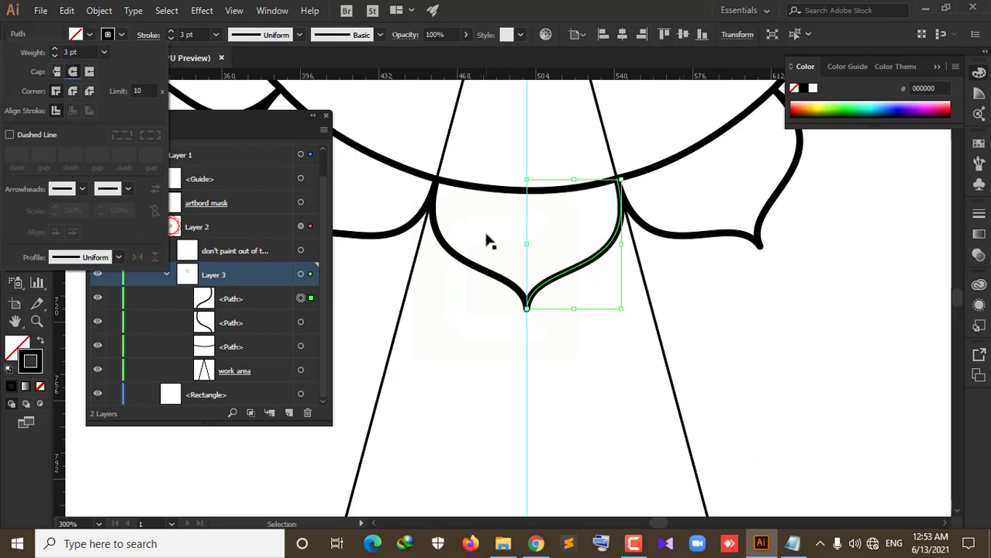
Step: Give the left petal curve a Round Cap stroke as well
{"action": "left_click_drag", "start_coordinate": [487, 239], "coordinate": [655, 293]}
{"action": "left_click", "coordinate": [654, 291]}
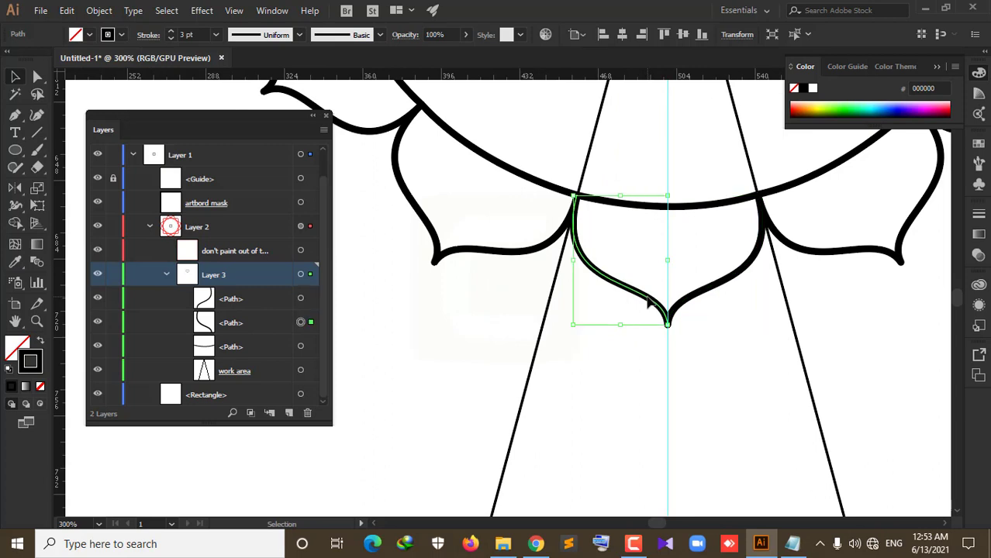
{"action": "left_click", "coordinate": [149, 35]}
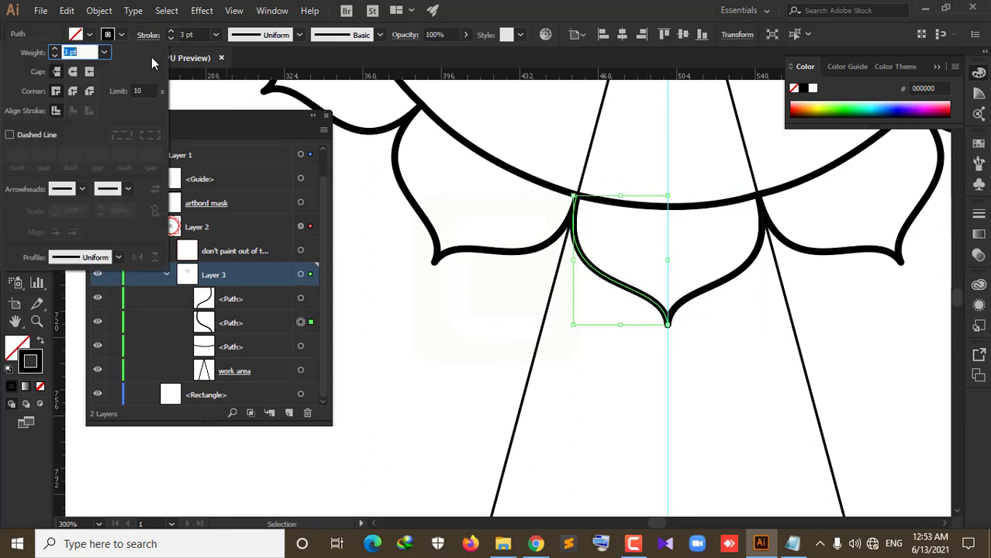
{"action": "left_click", "coordinate": [72, 71]}
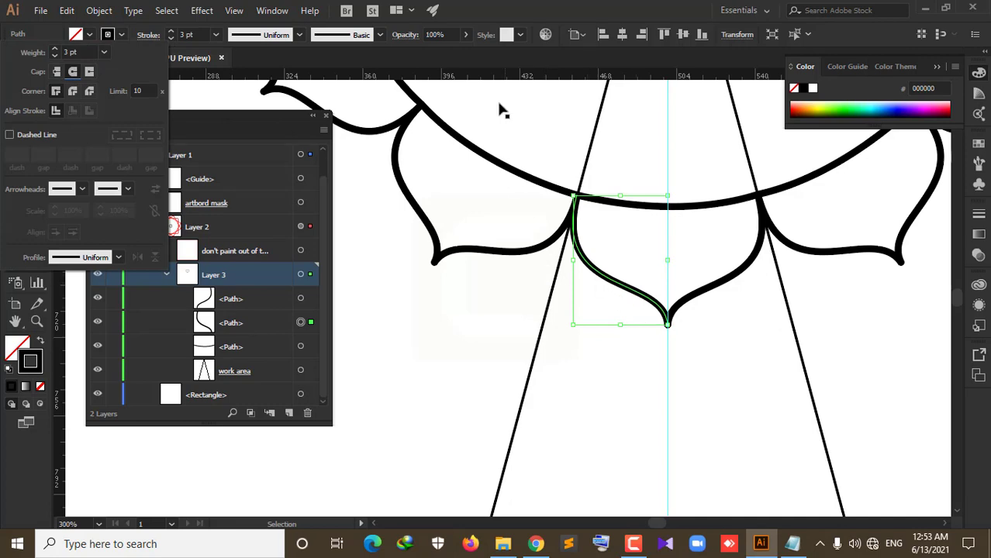
{"action": "scroll", "coordinate": [616, 279], "scroll_direction": "down", "scroll_amount": 2, "text": "alt"}
{"action": "scroll", "coordinate": [616, 285], "scroll_direction": "down", "scroll_amount": 2, "text": "alt"}
Step: Clear the selection and zoom to 300% on the bottom petal and circle arc
{"action": "left_click", "coordinate": [780, 345]}
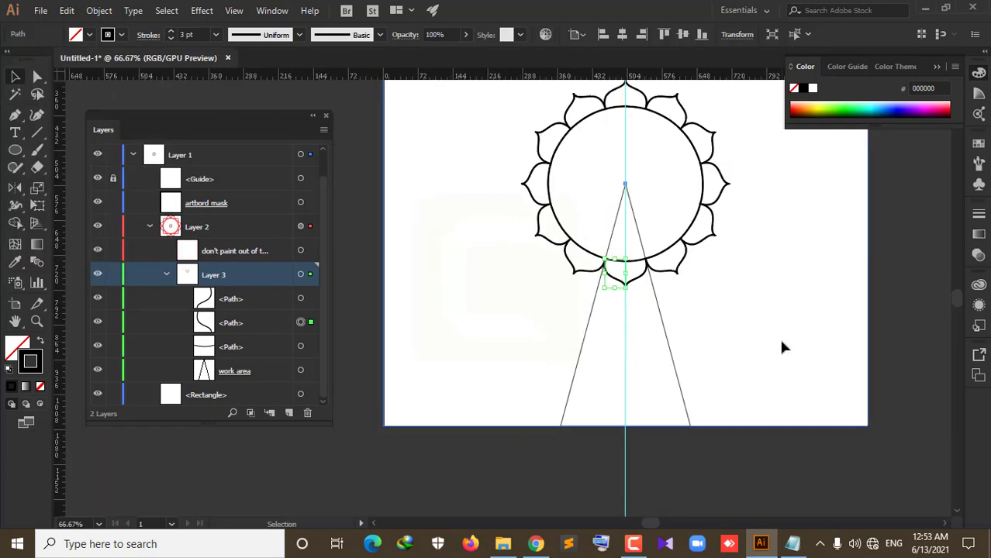
{"action": "left_click", "coordinate": [928, 287]}
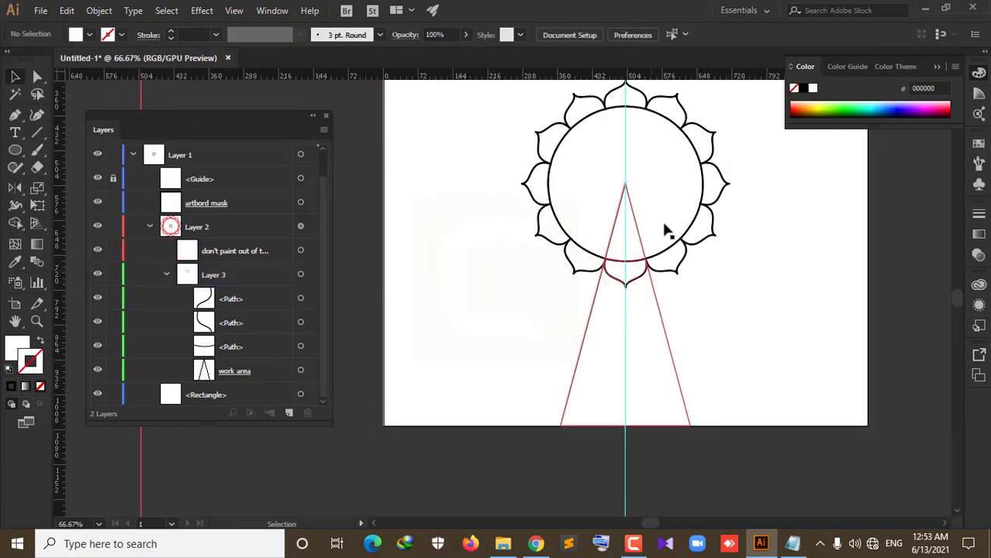
{"action": "scroll", "coordinate": [663, 232], "scroll_direction": "up", "scroll_amount": 3}
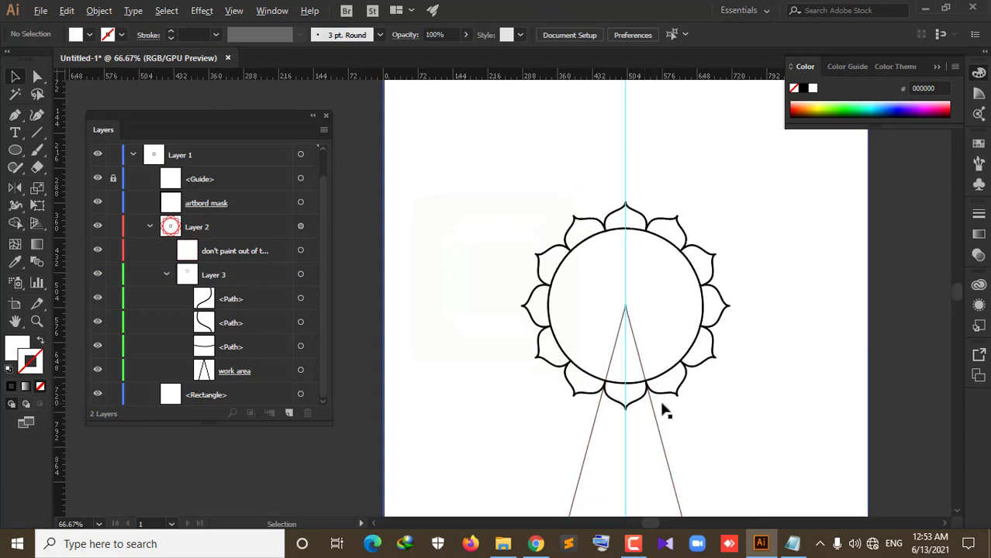
{"action": "scroll", "coordinate": [661, 407], "scroll_direction": "up", "scroll_amount": 2, "text": "alt"}
{"action": "scroll", "coordinate": [605, 341], "scroll_direction": "down", "scroll_amount": 2}
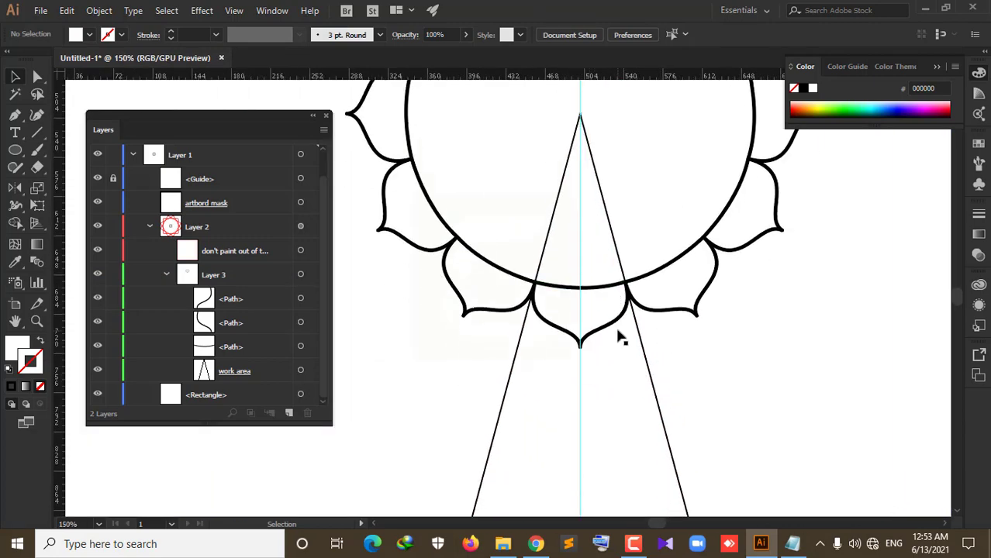
{"action": "scroll", "coordinate": [616, 333], "scroll_direction": "down", "scroll_amount": 2}
{"action": "scroll", "coordinate": [611, 285], "scroll_direction": "down", "scroll_amount": 1, "text": "alt"}
{"action": "scroll", "coordinate": [612, 295], "scroll_direction": "down", "scroll_amount": 1}
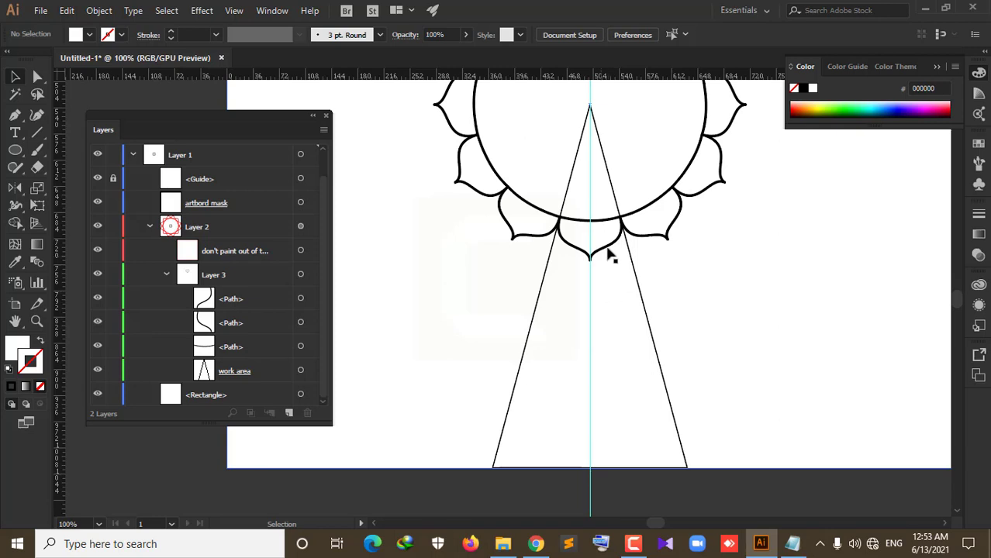
{"action": "scroll", "coordinate": [608, 249], "scroll_direction": "up", "scroll_amount": 2, "text": "alt"}
{"action": "scroll", "coordinate": [608, 250], "scroll_direction": "up", "scroll_amount": 1, "text": "alt"}
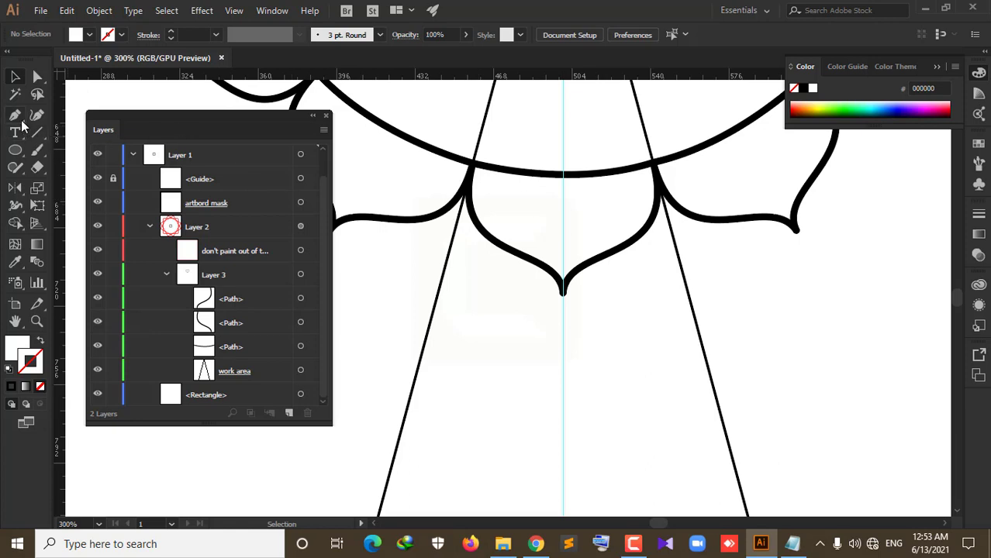
Step: Draw a closed three-point triangle hanging below the circle's bottom edge on the centre guide
{"action": "left_click", "coordinate": [15, 116]}
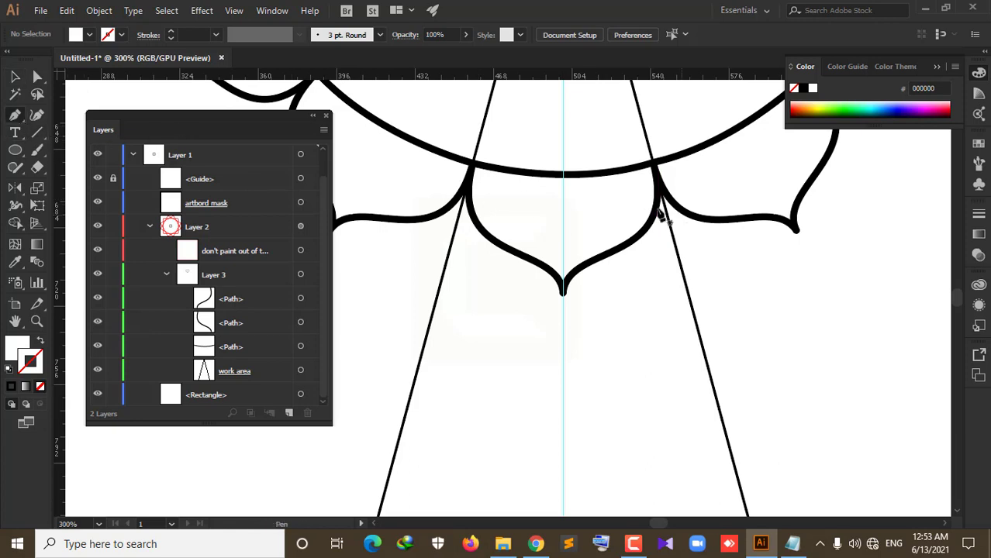
{"action": "left_click", "coordinate": [549, 175]}
{"action": "left_click", "coordinate": [563, 227]}
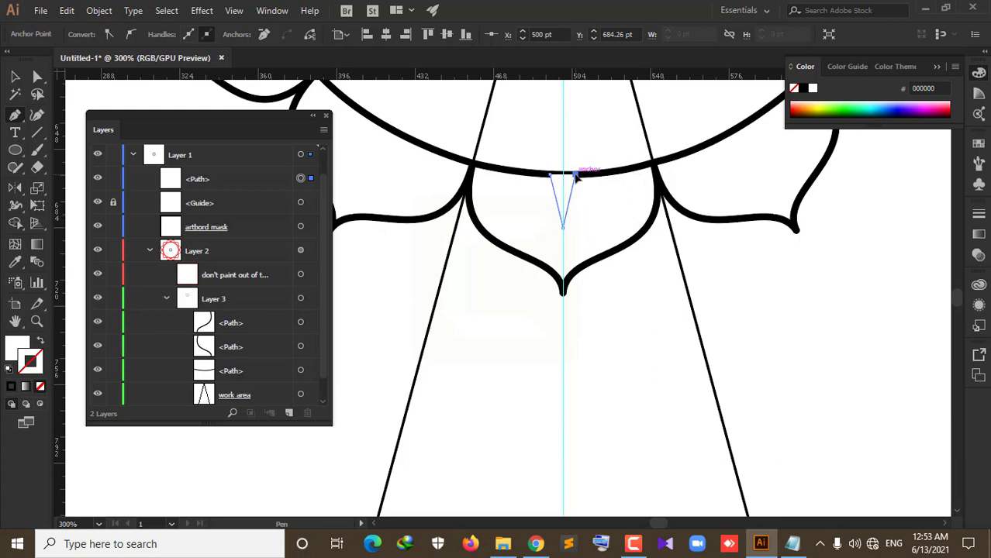
{"action": "left_click", "coordinate": [575, 177]}
Step: Fill the triangle solid black and select its path in the Layers panel
{"action": "key", "text": "ctrl"}
{"action": "left_click", "coordinate": [18, 346]}
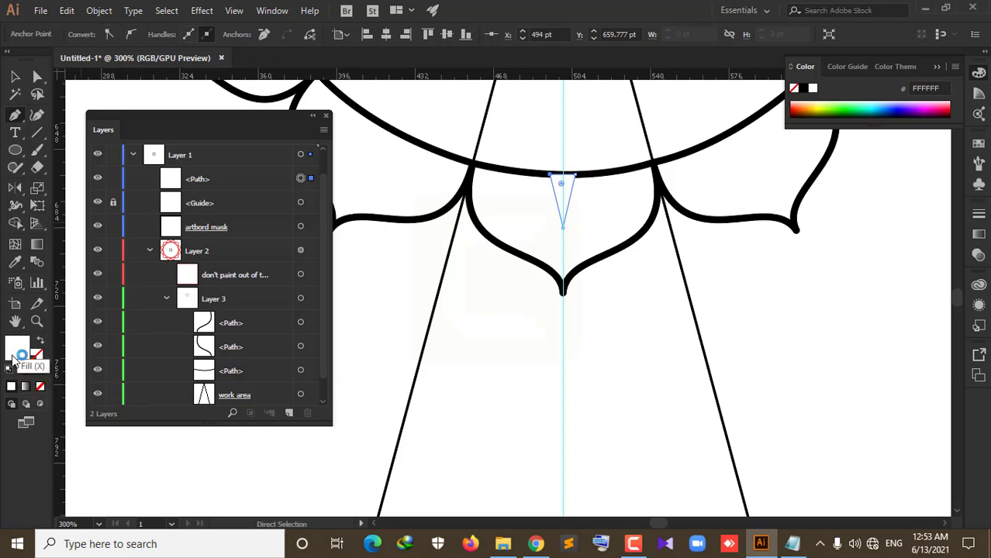
{"action": "double_click", "coordinate": [12, 357]}
{"action": "left_click", "coordinate": [266, 341]}
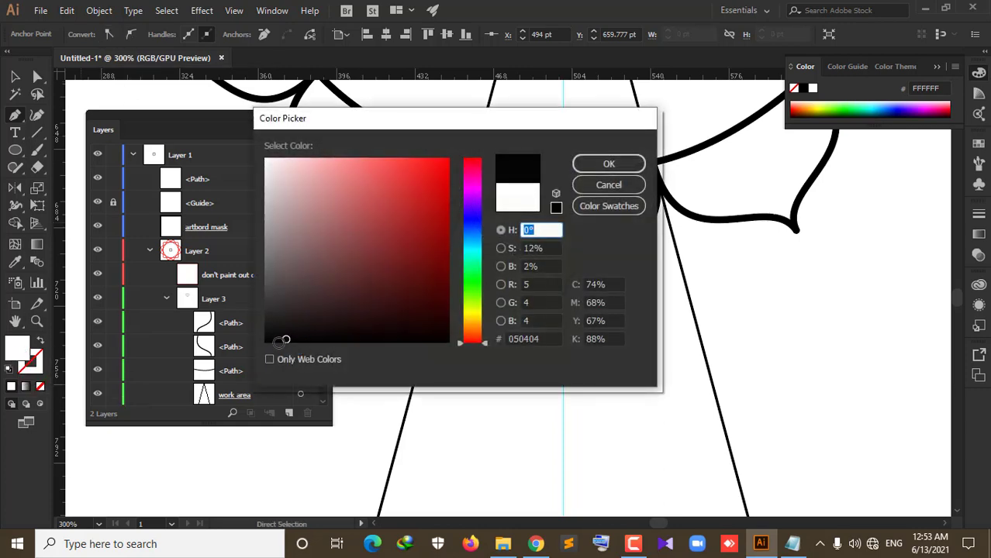
{"action": "left_click", "coordinate": [608, 164]}
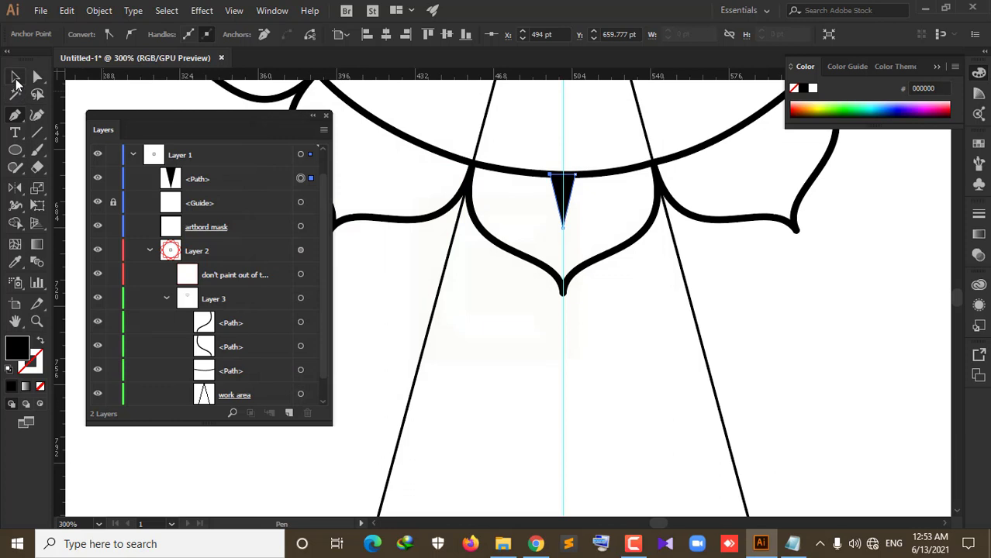
{"action": "left_click", "coordinate": [15, 77]}
{"action": "scroll", "coordinate": [629, 315], "scroll_direction": "down", "scroll_amount": 1}
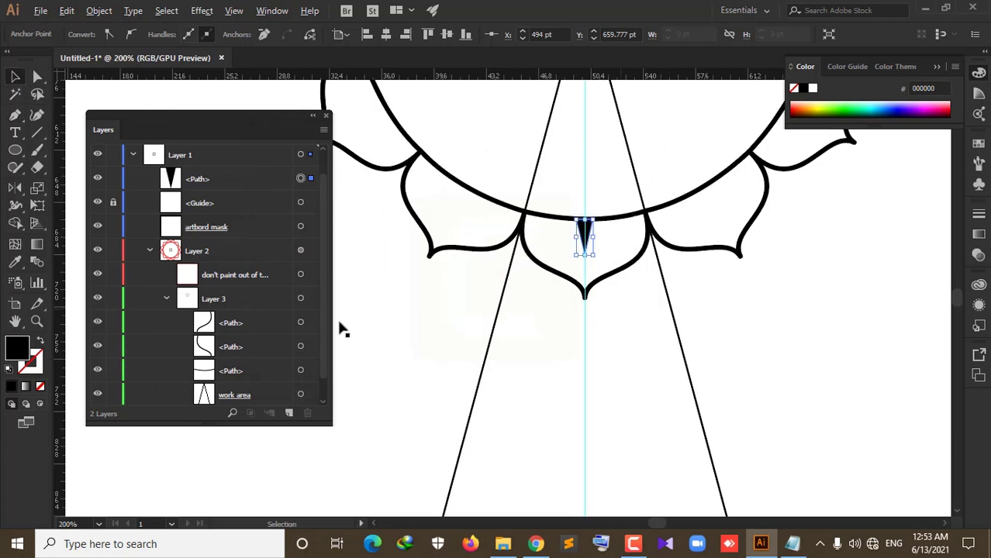
{"action": "left_click", "coordinate": [215, 175]}
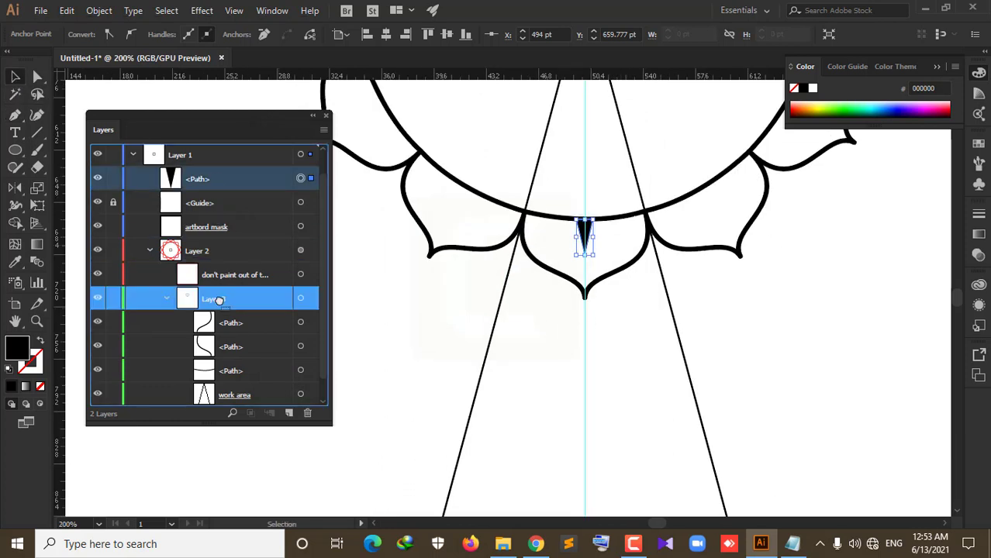
Step: Move the black triangle path into Layer 3 so it repeats under every petal
{"action": "left_click_drag", "start_coordinate": [215, 219], "coordinate": [221, 307]}
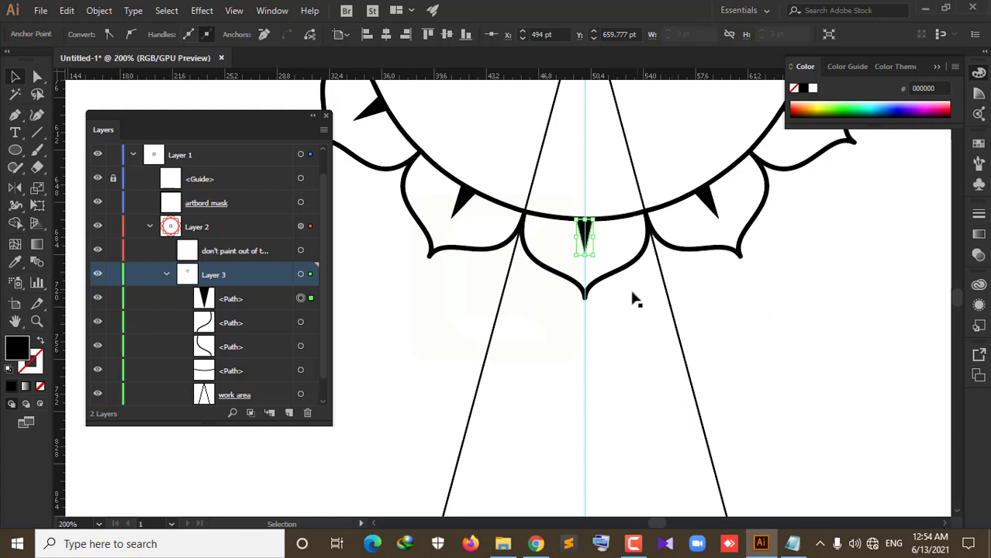
{"action": "scroll", "coordinate": [582, 294], "scroll_direction": "down", "scroll_amount": 1}
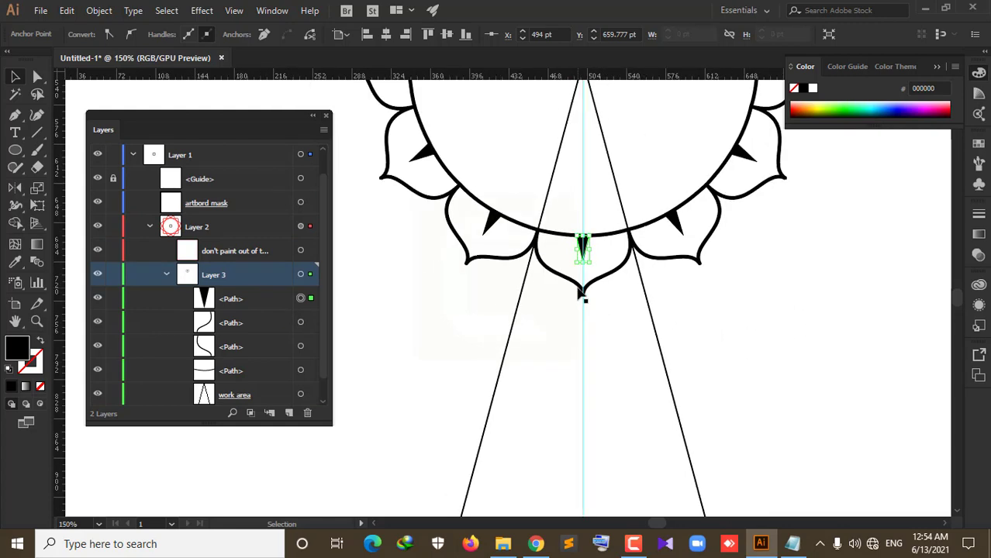
{"action": "scroll", "coordinate": [581, 295], "scroll_direction": "down", "scroll_amount": 1}
{"action": "scroll", "coordinate": [582, 287], "scroll_direction": "up", "scroll_amount": 2}
{"action": "scroll", "coordinate": [582, 268], "scroll_direction": "up", "scroll_amount": 2}
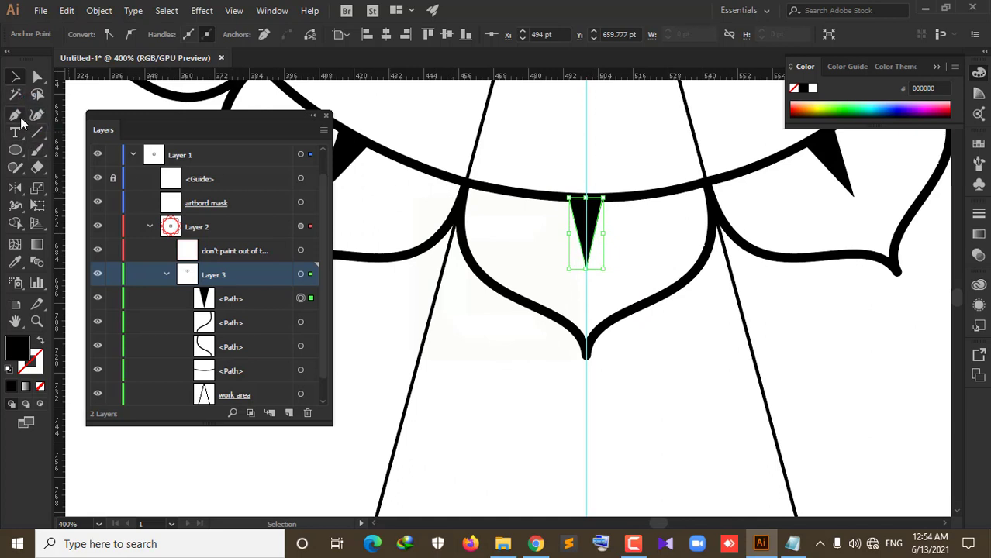
Step: Undo a stray Pen anchor beside the triangle and deselect everything
{"action": "key", "text": "a"}
{"action": "left_click", "coordinate": [569, 200]}
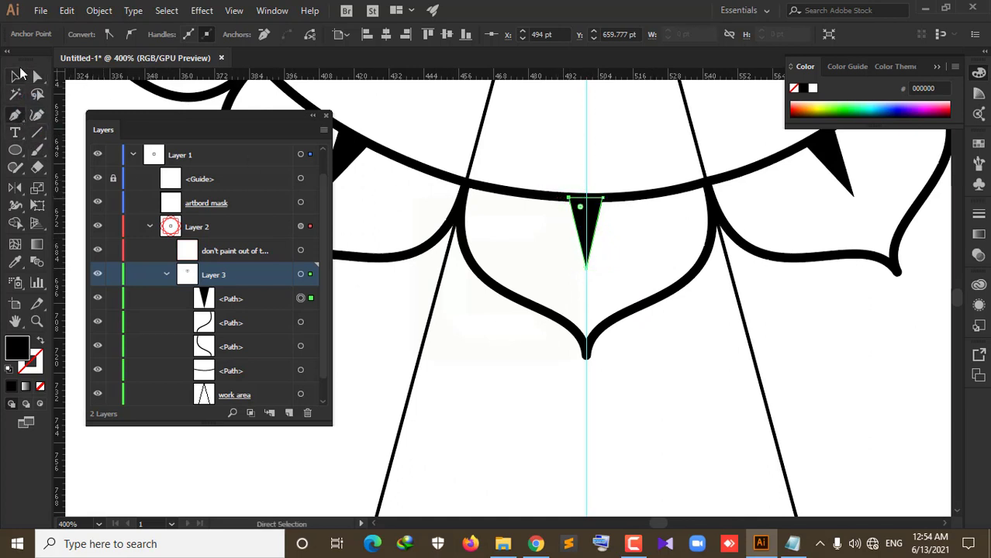
{"action": "left_click", "coordinate": [512, 382]}
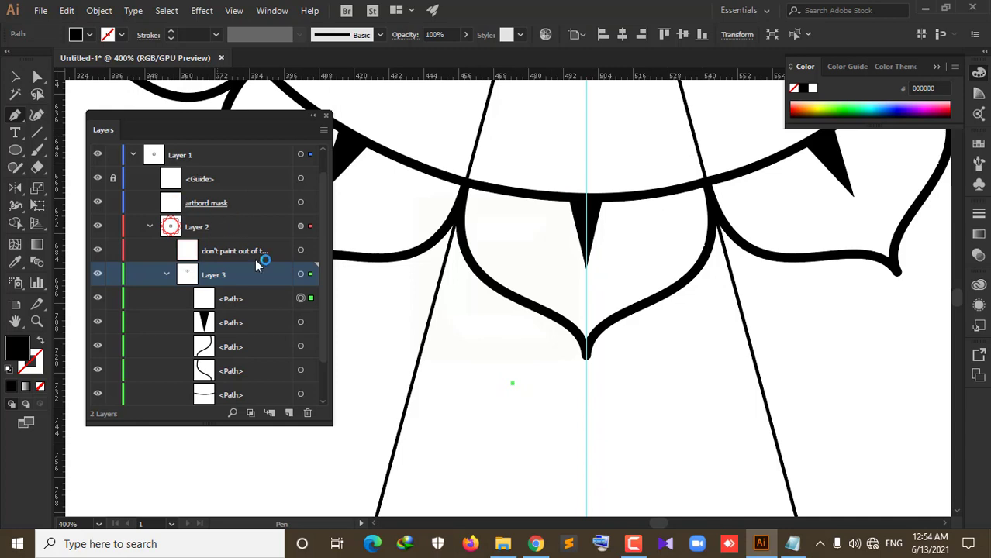
{"action": "key", "text": "ctrl+z"}
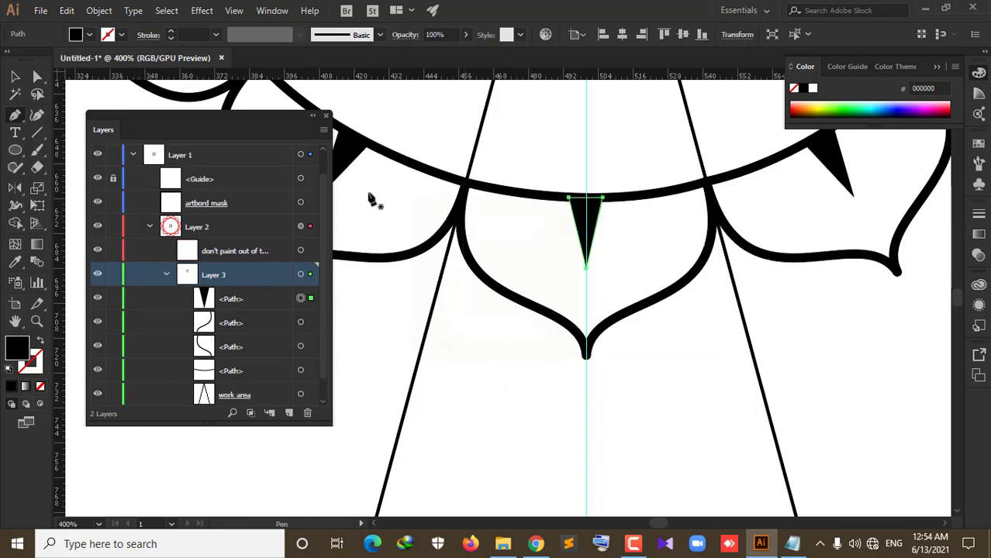
{"action": "left_click", "coordinate": [12, 79]}
{"action": "left_click", "coordinate": [477, 376]}
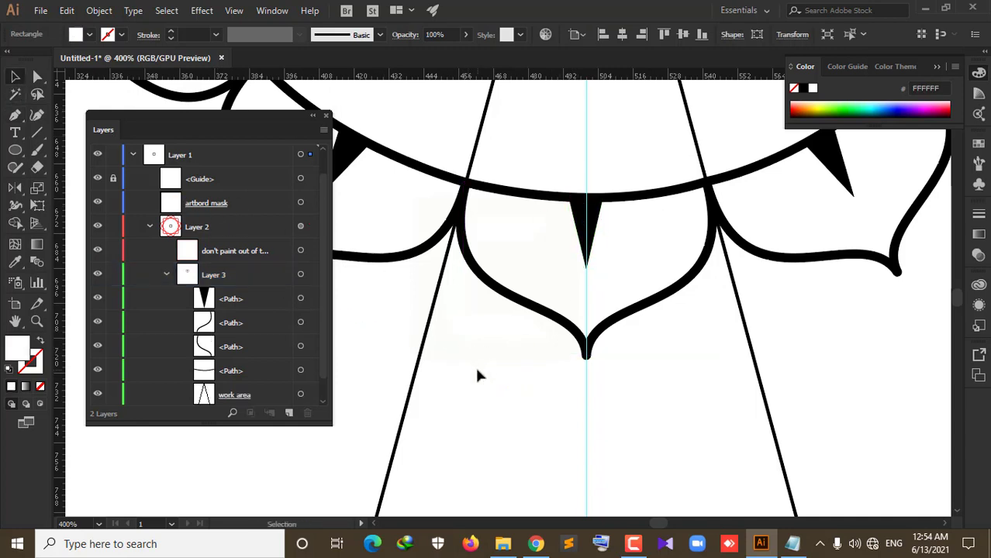
Step: Zoom in and draw a second, slimmer triangle spike left of the first
{"action": "left_click", "coordinate": [15, 114]}
{"action": "scroll", "coordinate": [548, 210], "scroll_direction": "up", "scroll_amount": 3}
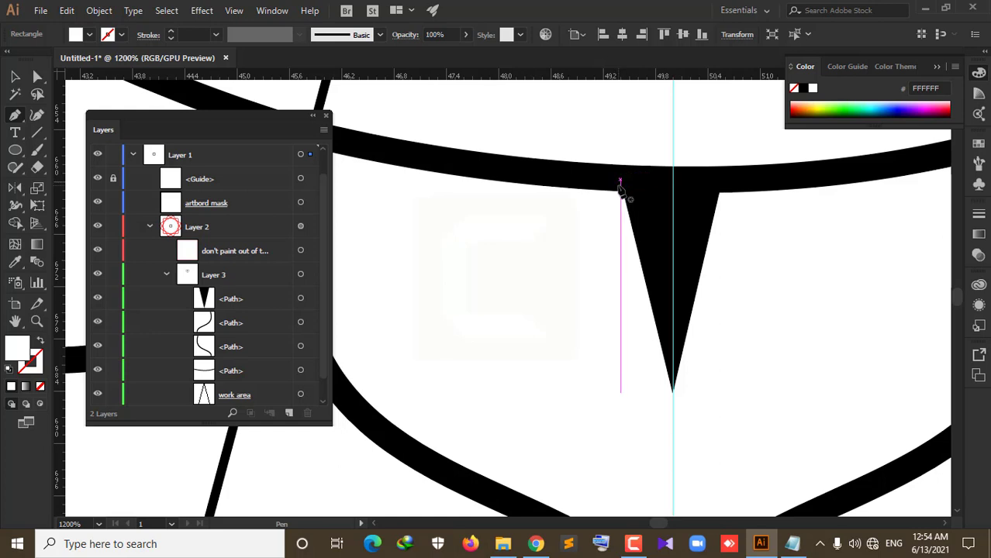
{"action": "left_click", "coordinate": [616, 181]}
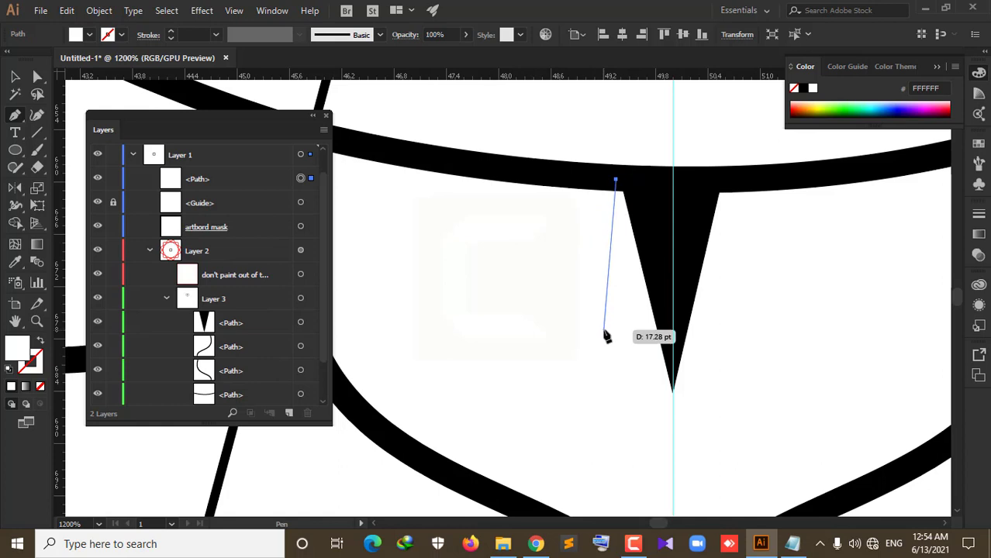
{"action": "left_click", "coordinate": [603, 329]}
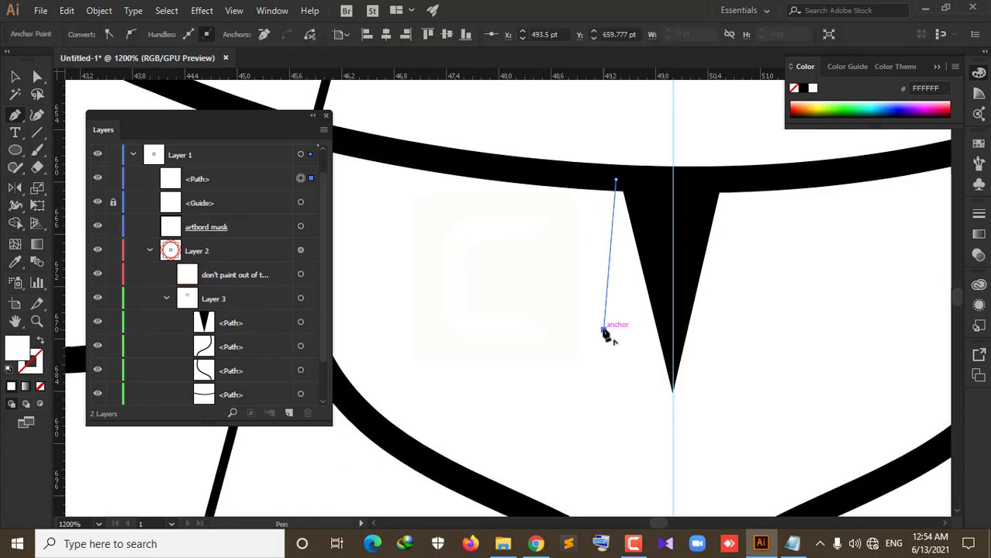
{"action": "left_click", "coordinate": [557, 174]}
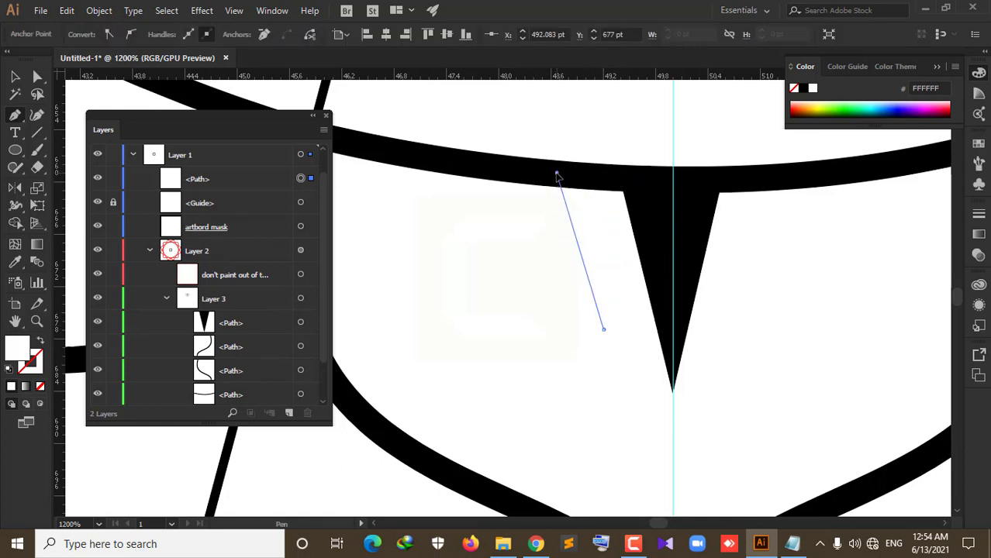
{"action": "left_click", "coordinate": [613, 179]}
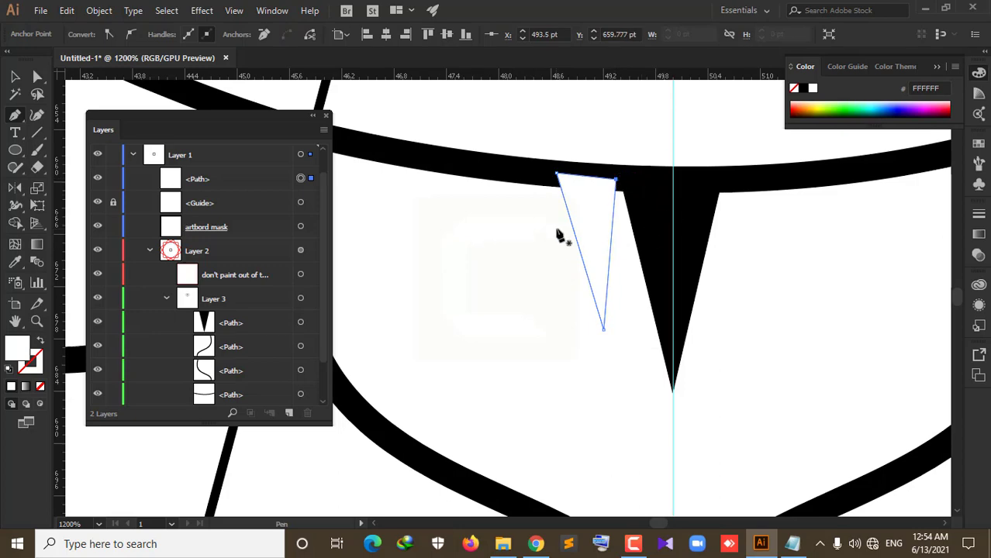
Step: Fill the second spike black and move its path into Layer 3
{"action": "key", "text": "ctrl"}
{"action": "double_click", "coordinate": [17, 348]}
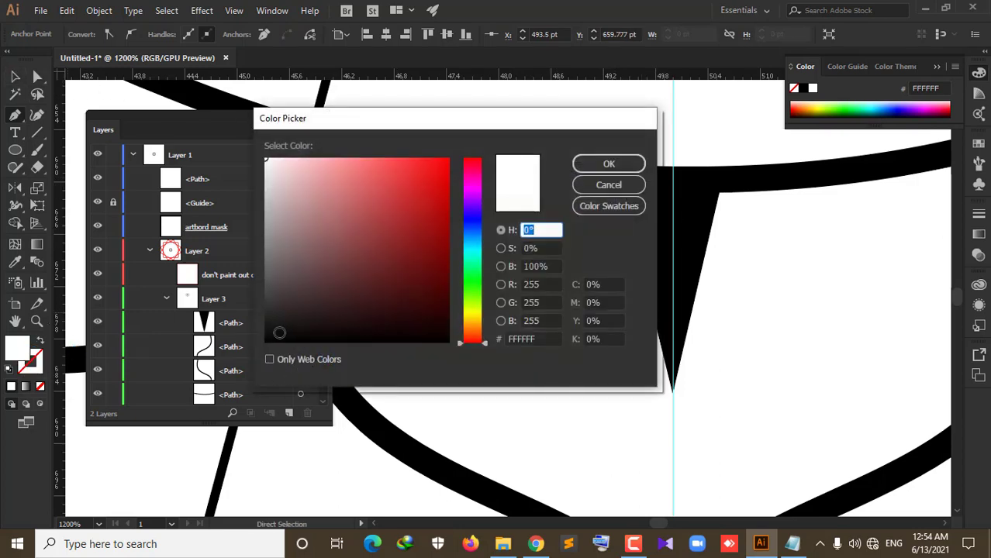
{"action": "left_click", "coordinate": [267, 340]}
{"action": "left_click", "coordinate": [608, 163]}
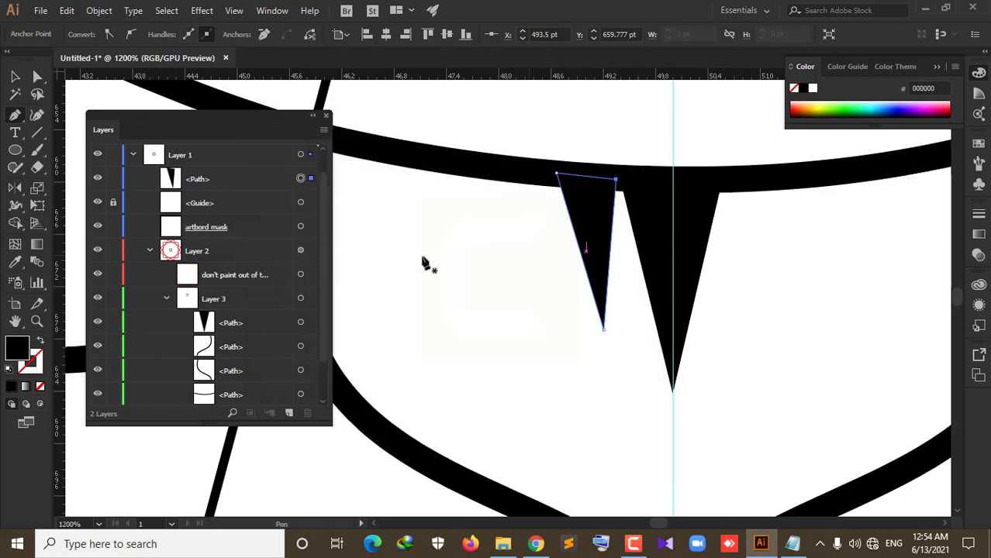
{"action": "left_click", "coordinate": [209, 180]}
{"action": "left_click_drag", "start_coordinate": [218, 204], "coordinate": [249, 310]}
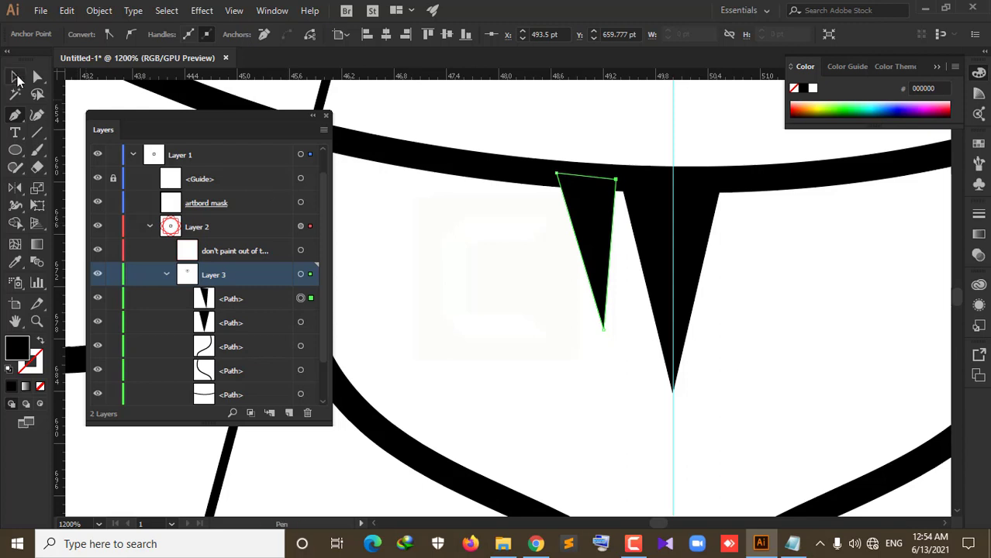
Step: Draw a third slim triangle spike left of the other two, then deselect it
{"action": "left_click", "coordinate": [14, 76]}
{"action": "left_click", "coordinate": [15, 115]}
{"action": "left_click", "coordinate": [548, 177]}
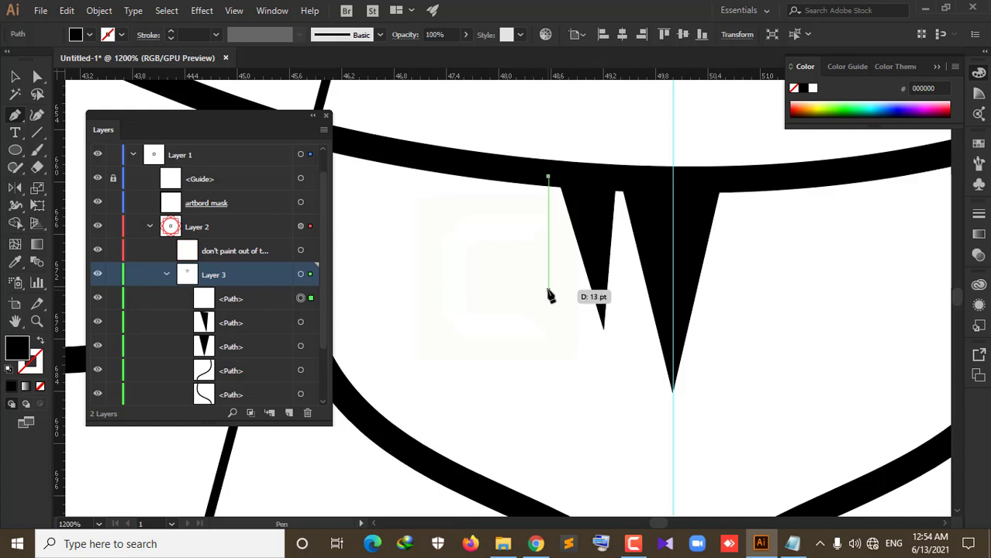
{"action": "left_click", "coordinate": [548, 288]}
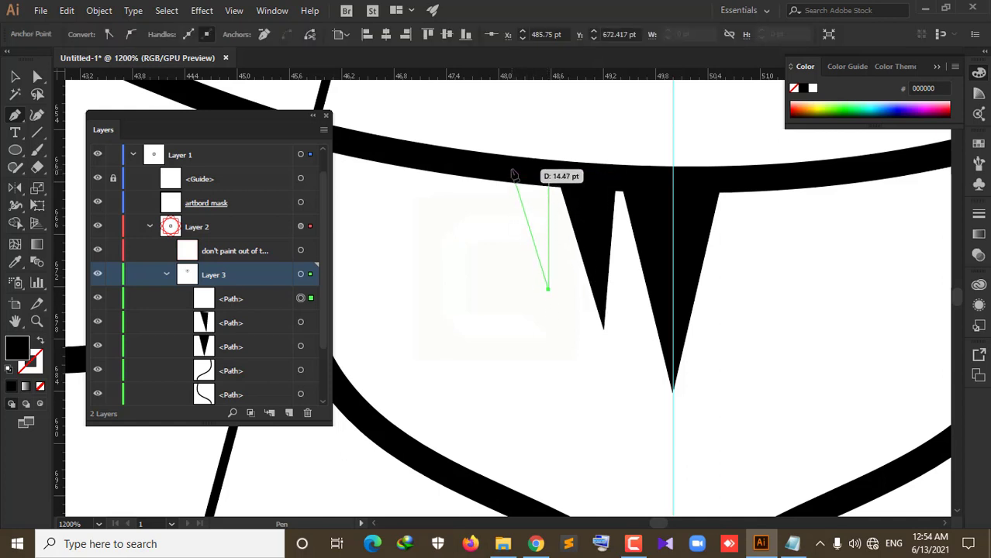
{"action": "left_click", "coordinate": [511, 169]}
{"action": "left_click", "coordinate": [547, 174]}
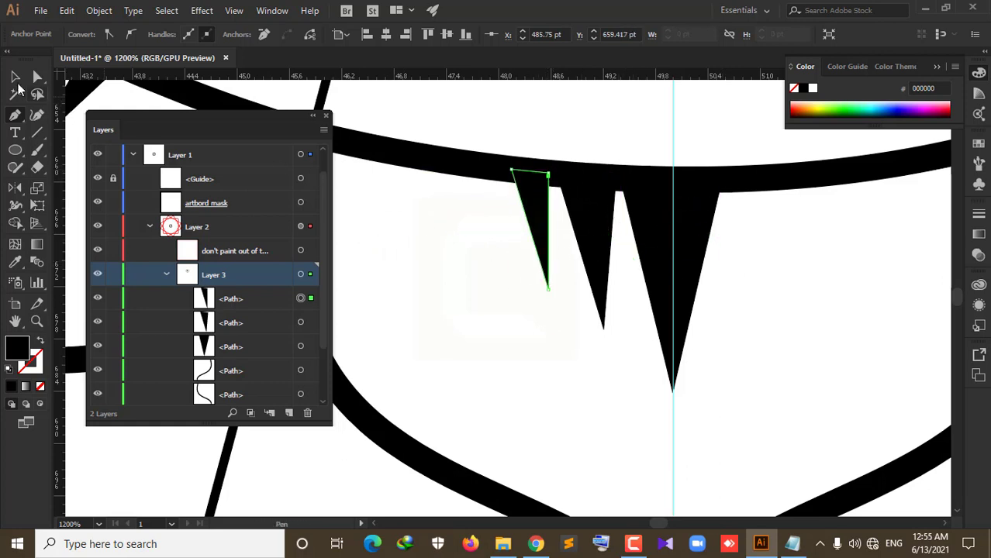
{"action": "key", "text": "v"}
{"action": "left_click", "coordinate": [550, 345]}
Step: Select the two thin spikes to the left of the centre spike
{"action": "key", "text": "m"}
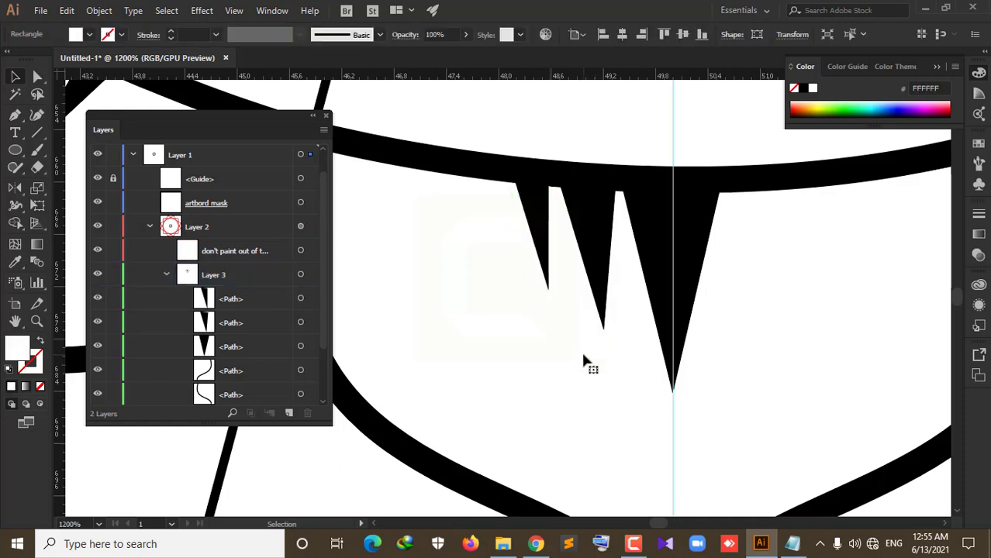
{"action": "scroll", "coordinate": [582, 358], "scroll_direction": "down", "scroll_amount": 1}
{"action": "scroll", "coordinate": [674, 358], "scroll_direction": "down", "scroll_amount": 2}
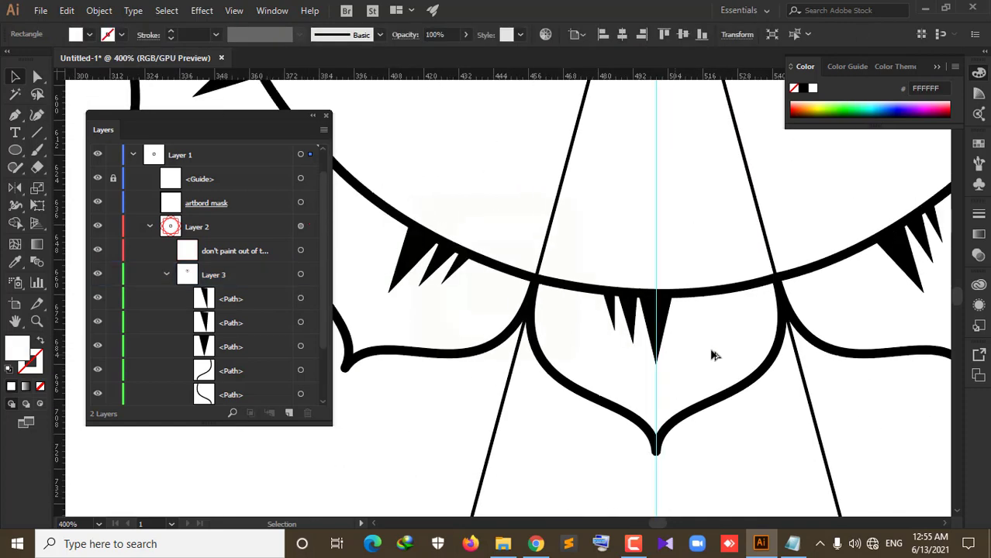
{"action": "left_click_drag", "start_coordinate": [714, 327], "coordinate": [591, 347]}
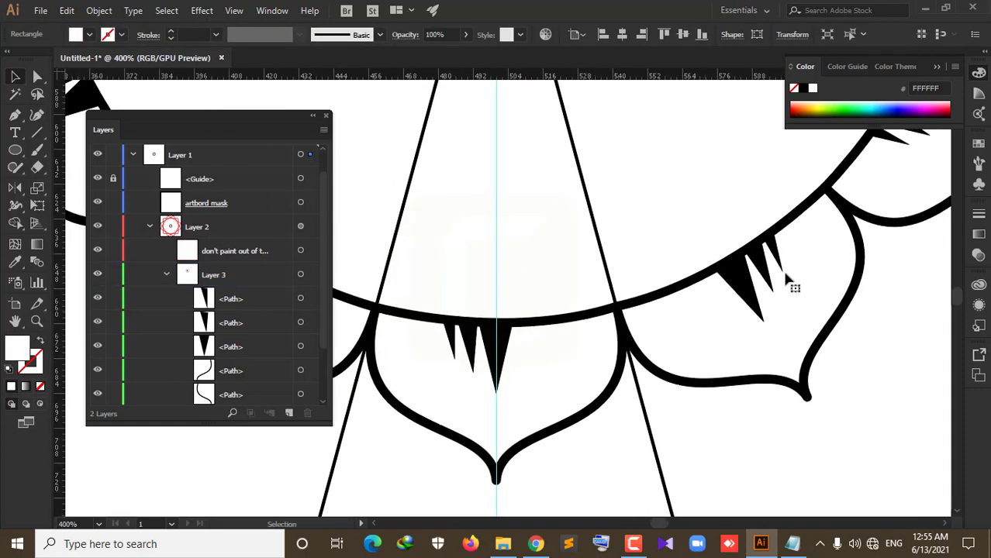
{"action": "scroll", "coordinate": [447, 367], "scroll_direction": "up", "scroll_amount": 1}
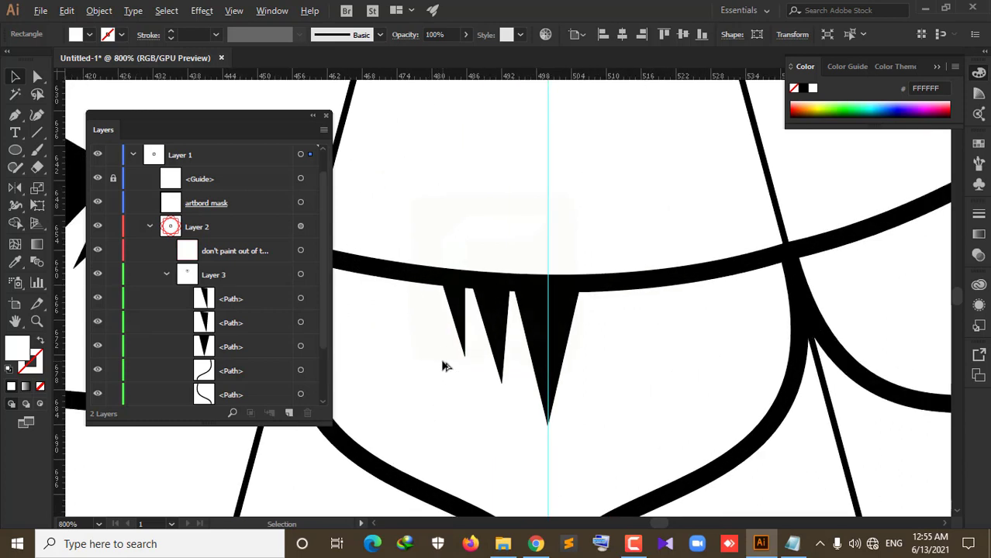
{"action": "scroll", "coordinate": [442, 365], "scroll_direction": "up", "scroll_amount": 2}
{"action": "key", "text": "v"}
{"action": "left_click", "coordinate": [470, 281]}
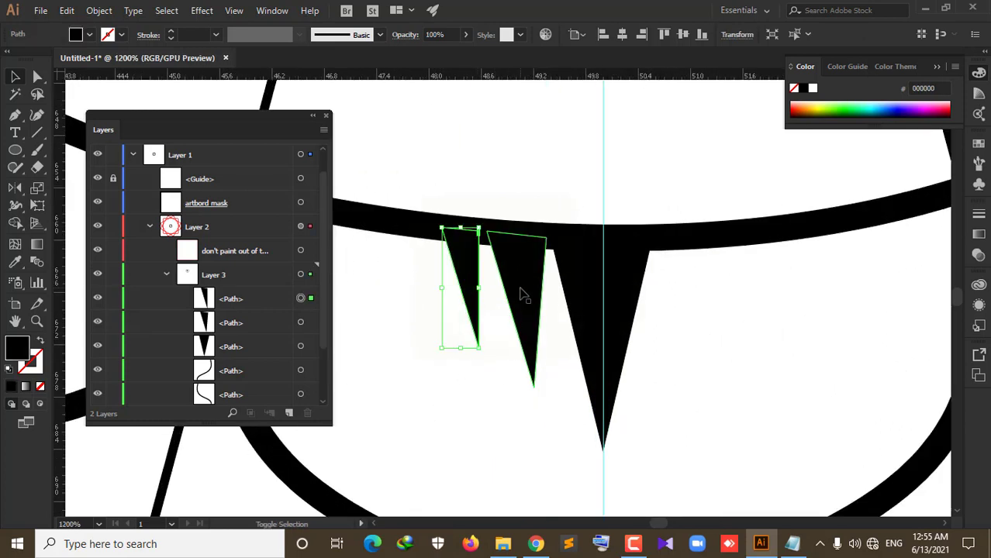
{"action": "left_click", "coordinate": [521, 289], "text": "shift"}
Step: Reflect a copy of both spikes across the vertical axis, then deselect and zoom out
{"action": "left_click", "coordinate": [16, 189]}
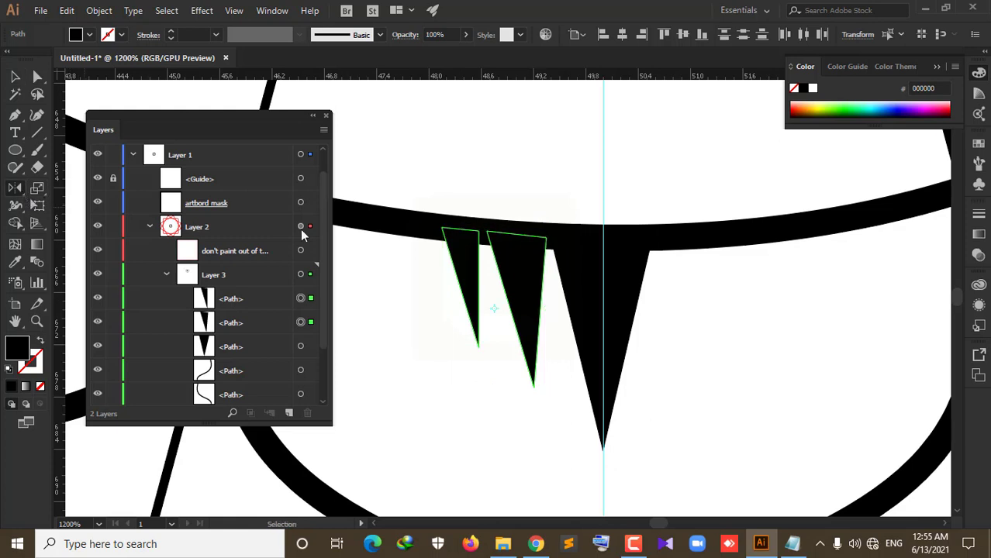
{"action": "left_click", "coordinate": [603, 255], "text": "alt"}
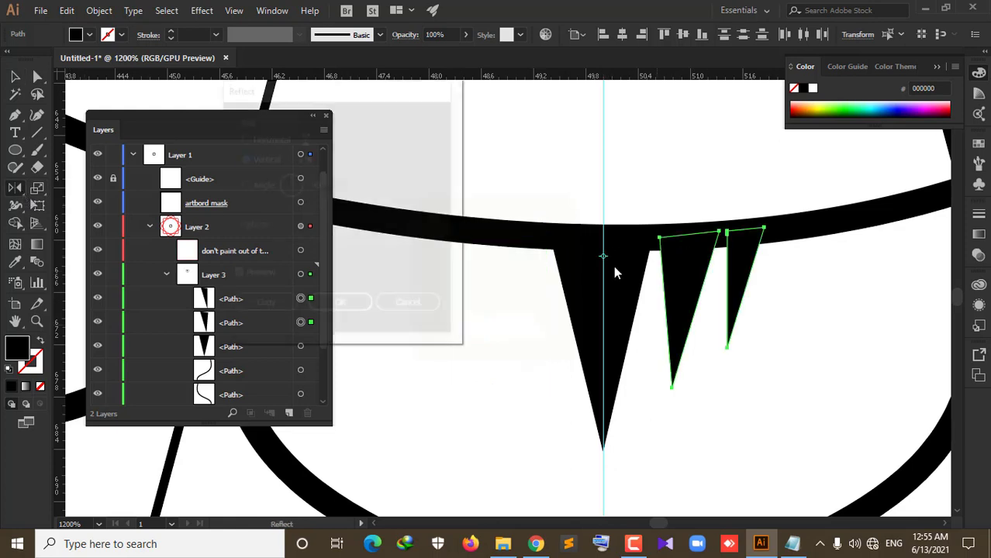
{"action": "left_click", "coordinate": [263, 307]}
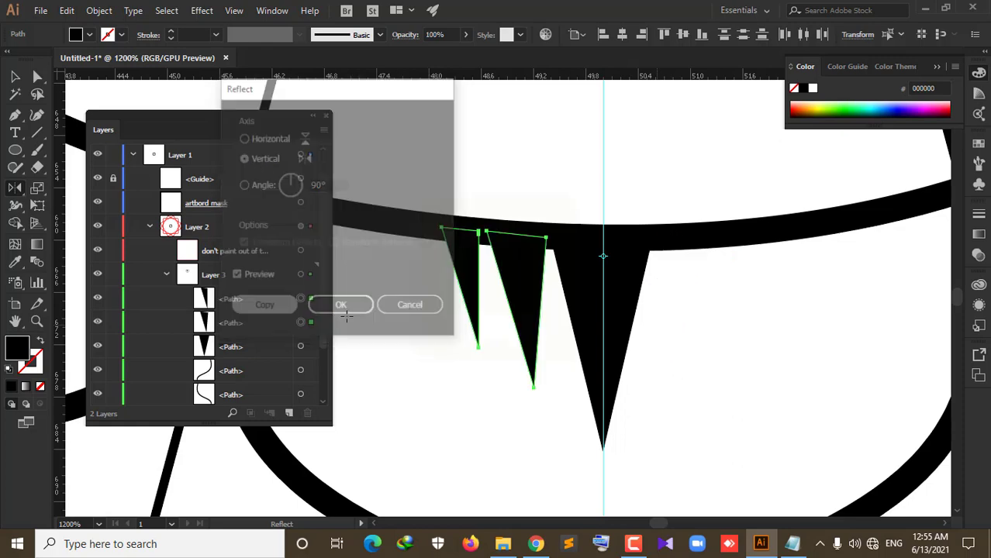
{"action": "left_click", "coordinate": [17, 75]}
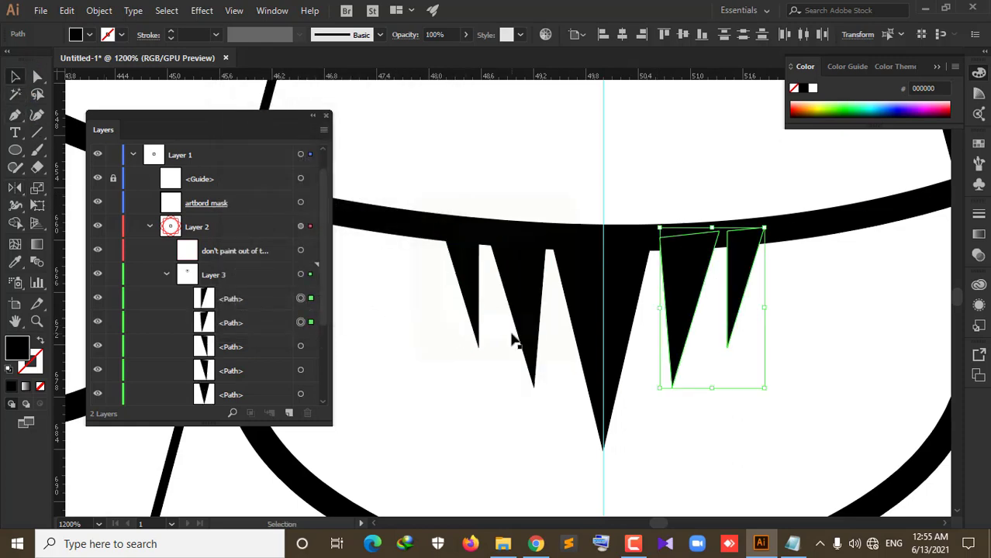
{"action": "scroll", "coordinate": [510, 334], "scroll_direction": "down", "scroll_amount": 4}
{"action": "left_click", "coordinate": [806, 394]}
{"action": "scroll", "coordinate": [824, 372], "scroll_direction": "down", "scroll_amount": 3}
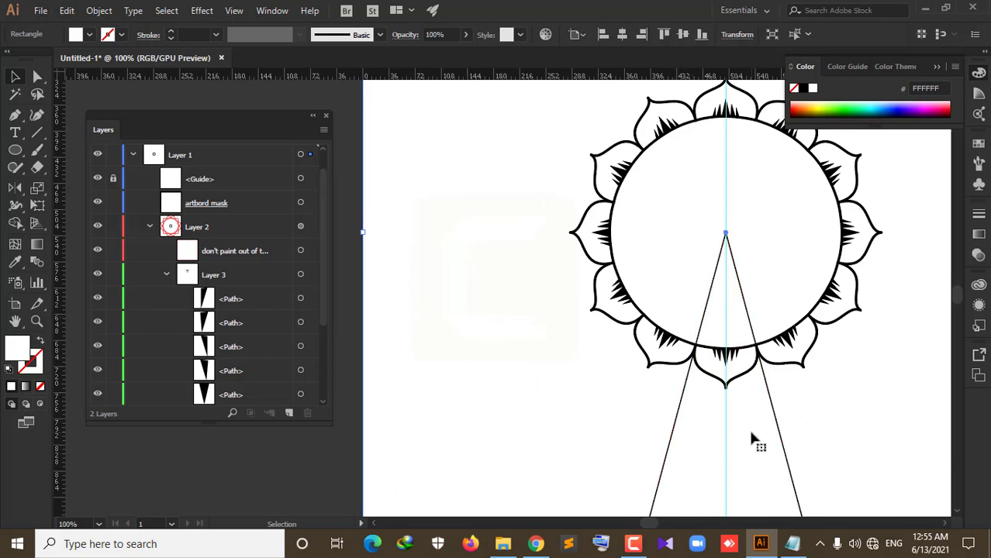
Step: Choose the Blob Brush, paint a test mark below the spikes, and undo it
{"action": "scroll", "coordinate": [751, 435], "scroll_direction": "up", "scroll_amount": 3}
{"action": "scroll", "coordinate": [744, 411], "scroll_direction": "up", "scroll_amount": 1}
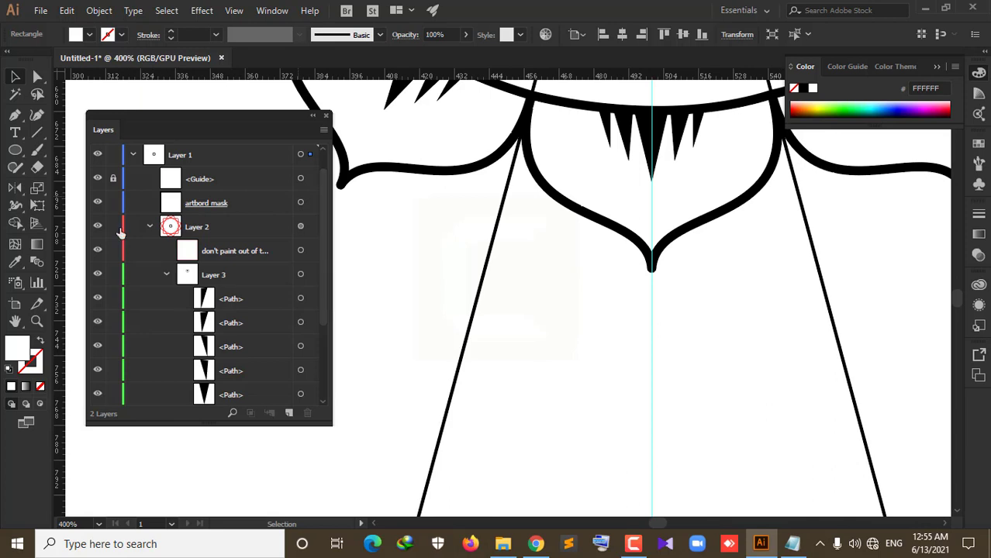
{"action": "left_click", "coordinate": [41, 154]}
{"action": "left_click_drag", "start_coordinate": [40, 154], "coordinate": [101, 166]}
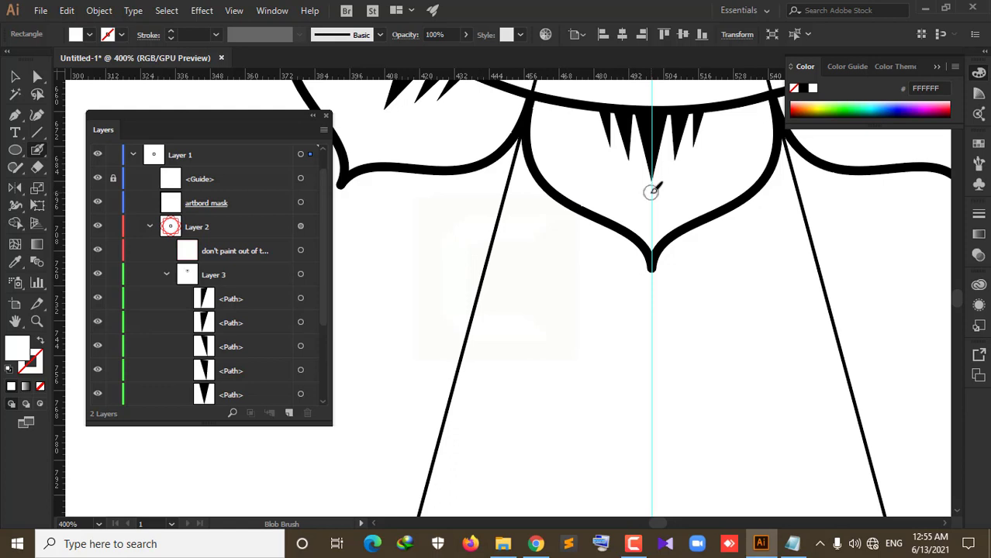
{"action": "left_click", "coordinate": [650, 192]}
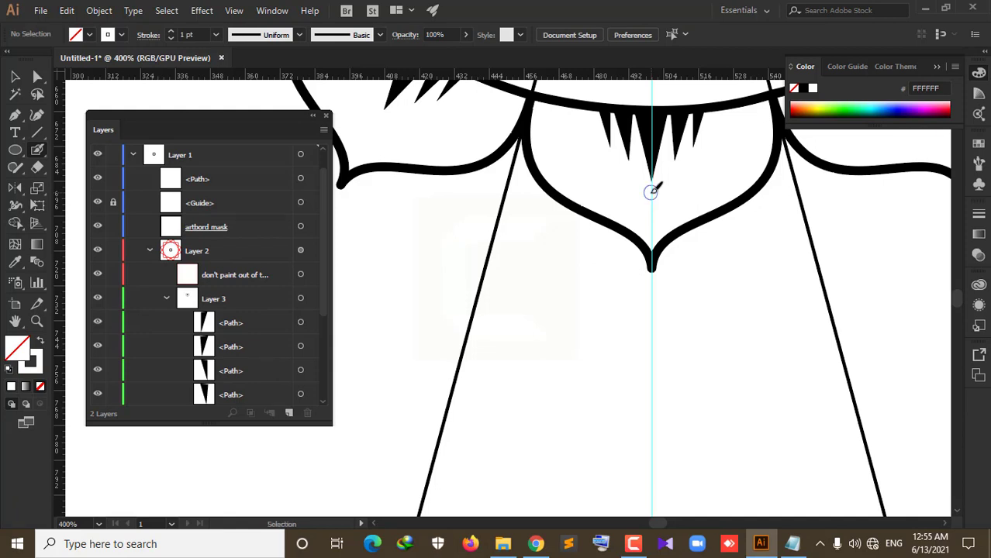
{"action": "key", "text": "ctrl+z"}
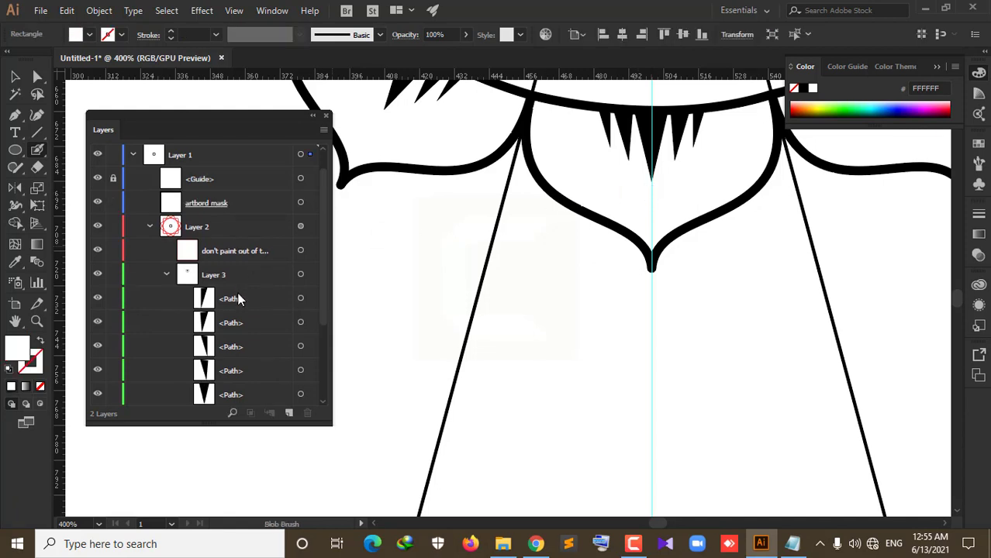
Step: Try a black fill on a Layer 3 path twice, undoing it each time
{"action": "left_click", "coordinate": [240, 299]}
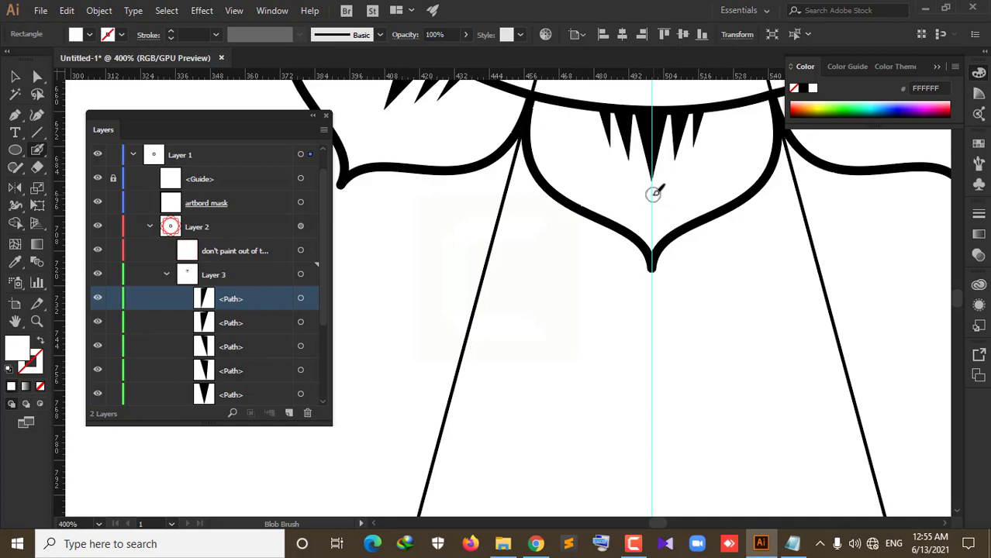
{"action": "double_click", "coordinate": [17, 347]}
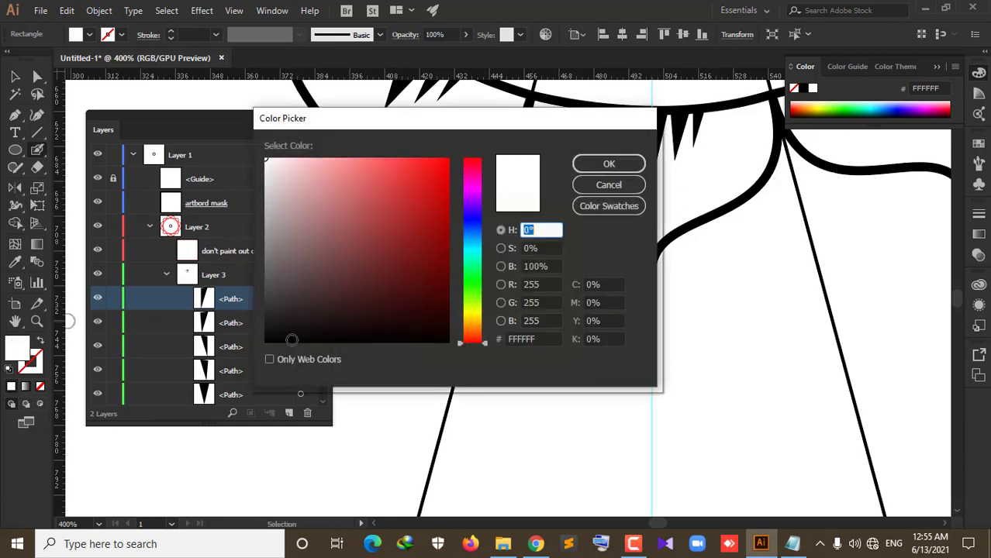
{"action": "left_click", "coordinate": [267, 341]}
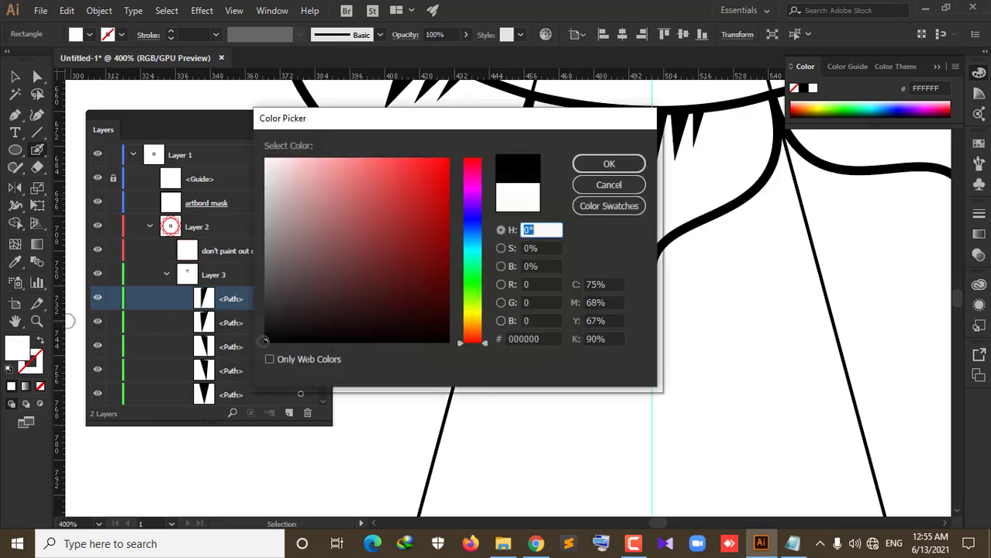
{"action": "left_click", "coordinate": [603, 166]}
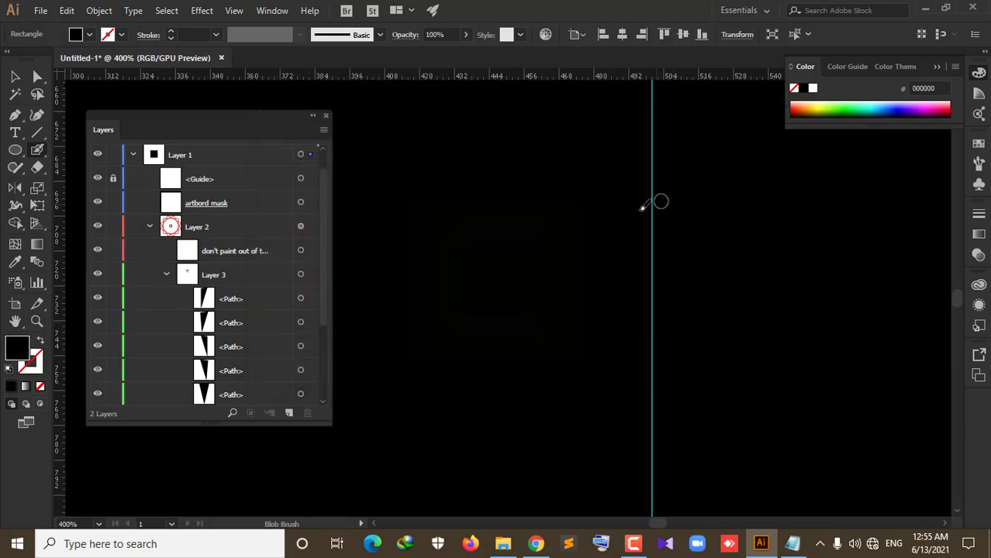
{"action": "key", "text": "ctrl+z"}
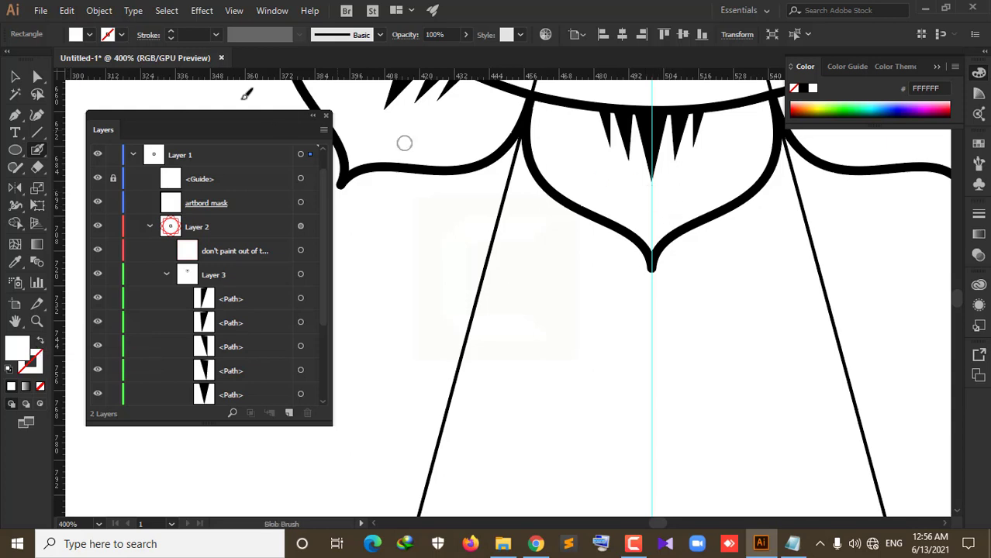
{"action": "left_click", "coordinate": [90, 36]}
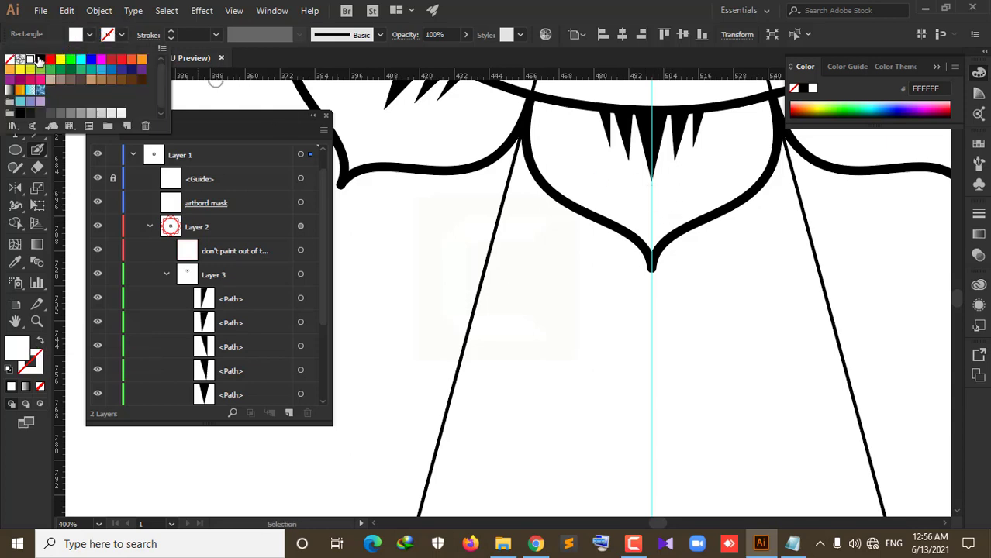
{"action": "left_click", "coordinate": [39, 60]}
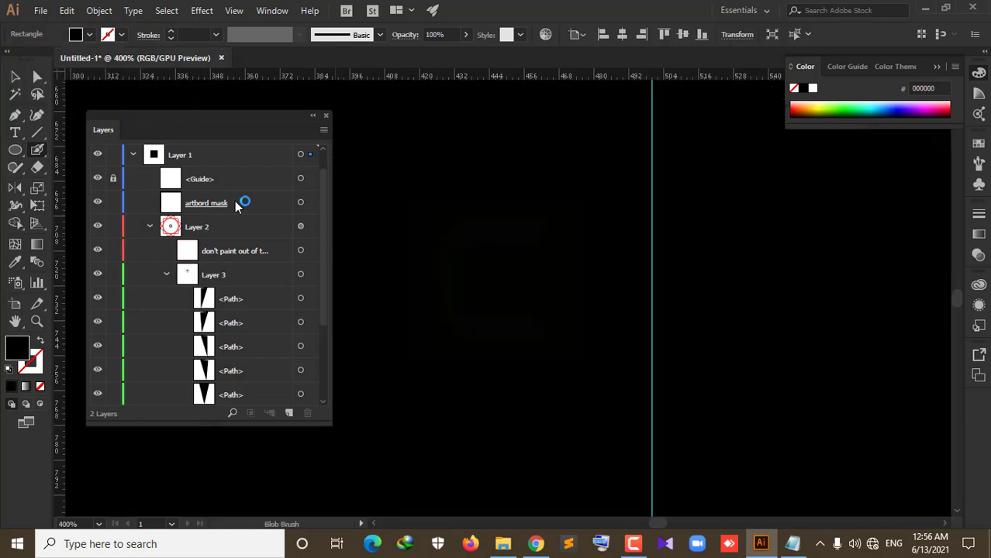
{"action": "key", "text": "ctrl+z"}
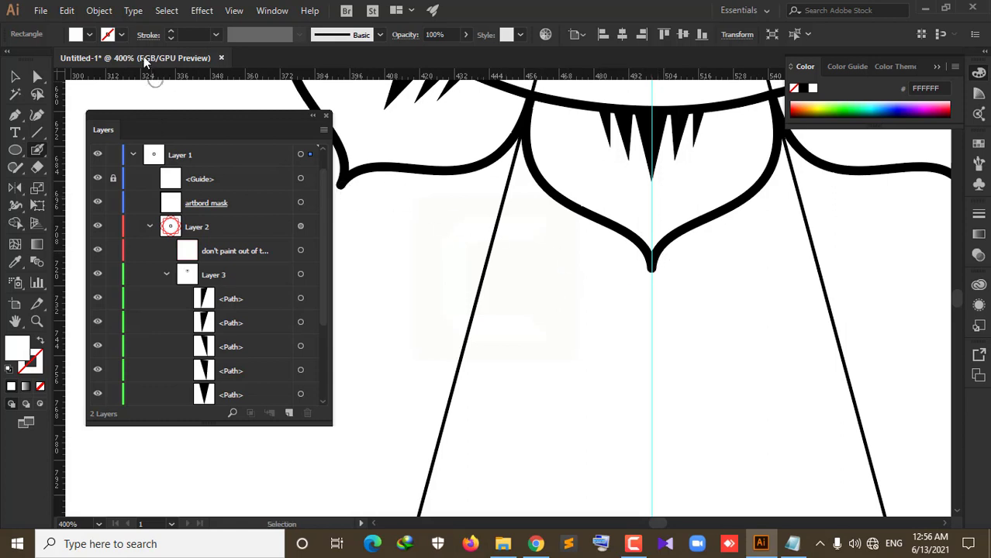
Step: Set the fill to None and the stroke to black for Blob Brush painting
{"action": "left_click", "coordinate": [89, 34]}
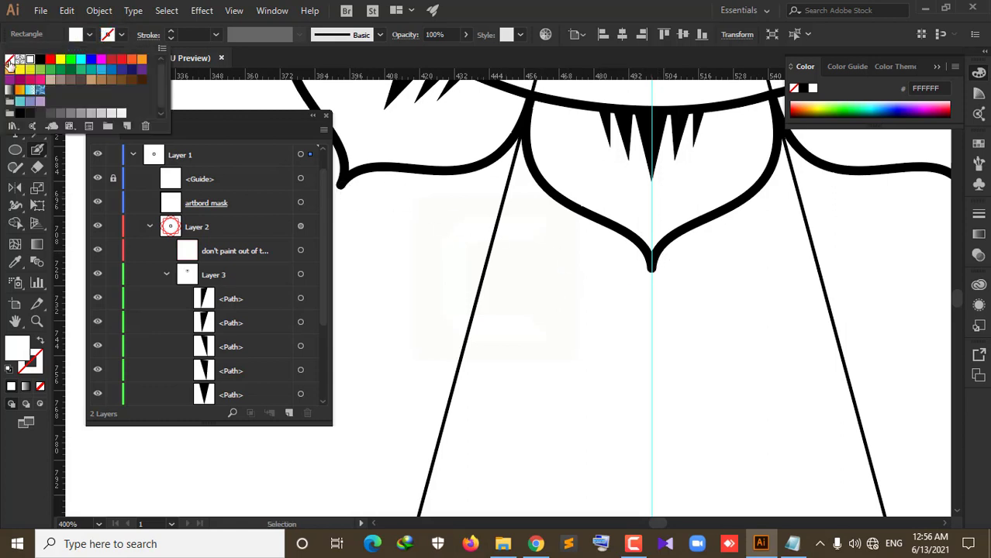
{"action": "left_click", "coordinate": [9, 59]}
{"action": "left_click", "coordinate": [120, 36]}
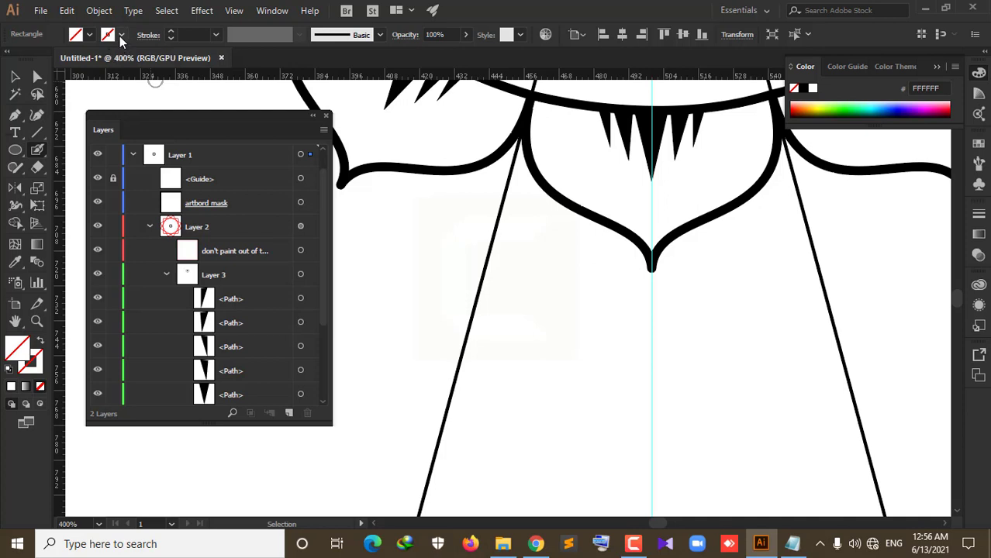
{"action": "left_click", "coordinate": [121, 35]}
{"action": "left_click", "coordinate": [41, 62]}
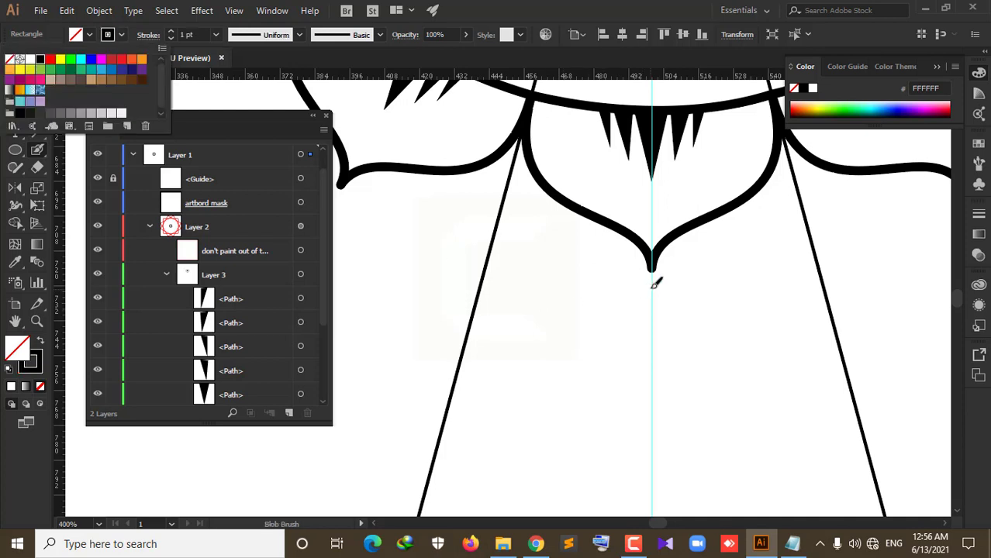
{"action": "left_click", "coordinate": [36, 150]}
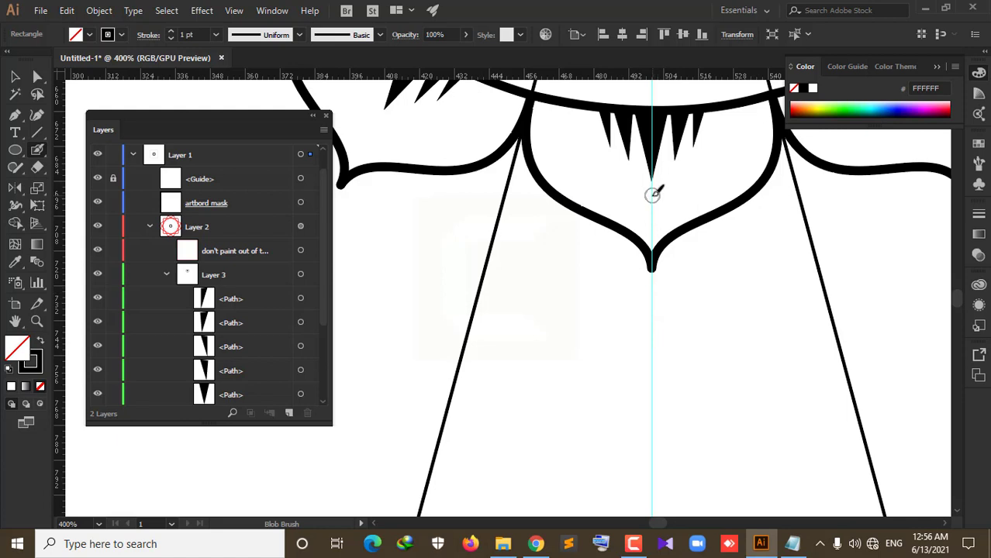
Step: Paint three shrinking dots below the centre spike and move their paths into Layer 3
{"action": "left_click", "coordinate": [651, 196]}
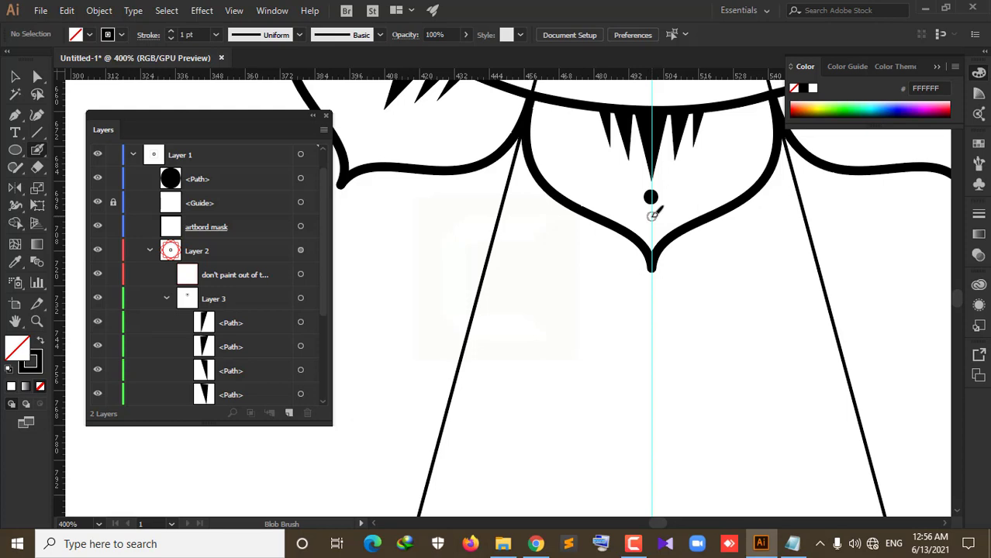
{"action": "left_click", "coordinate": [651, 216]}
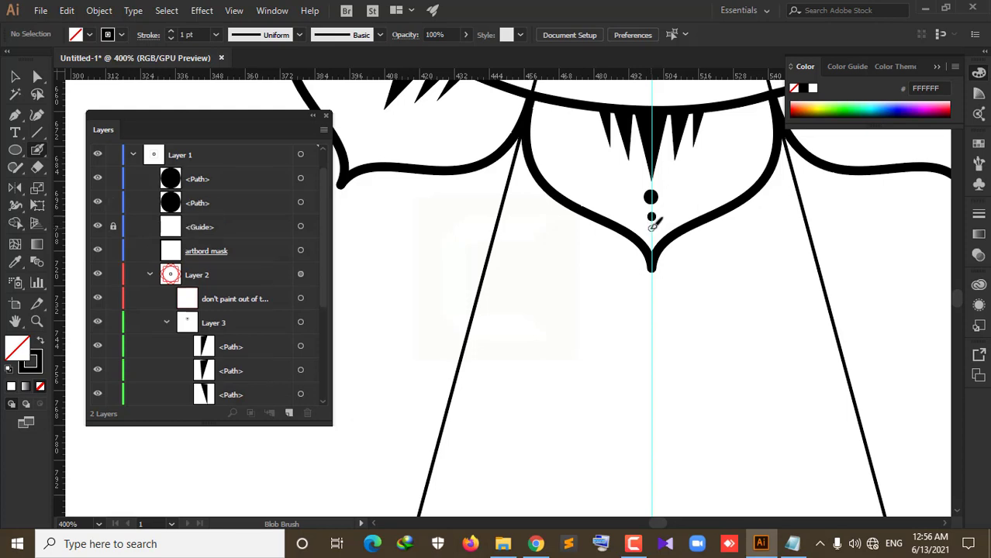
{"action": "left_click", "coordinate": [651, 227]}
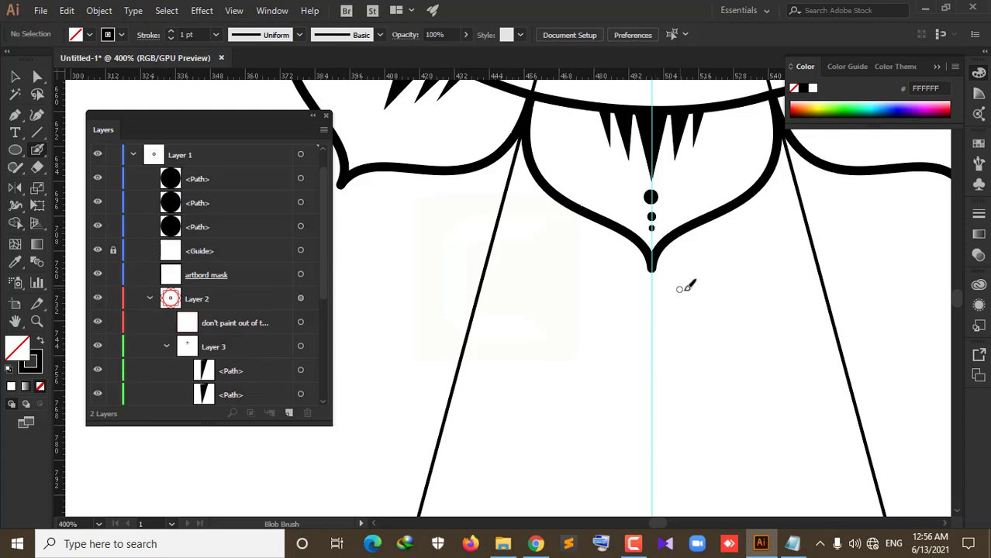
{"action": "left_click", "coordinate": [14, 77]}
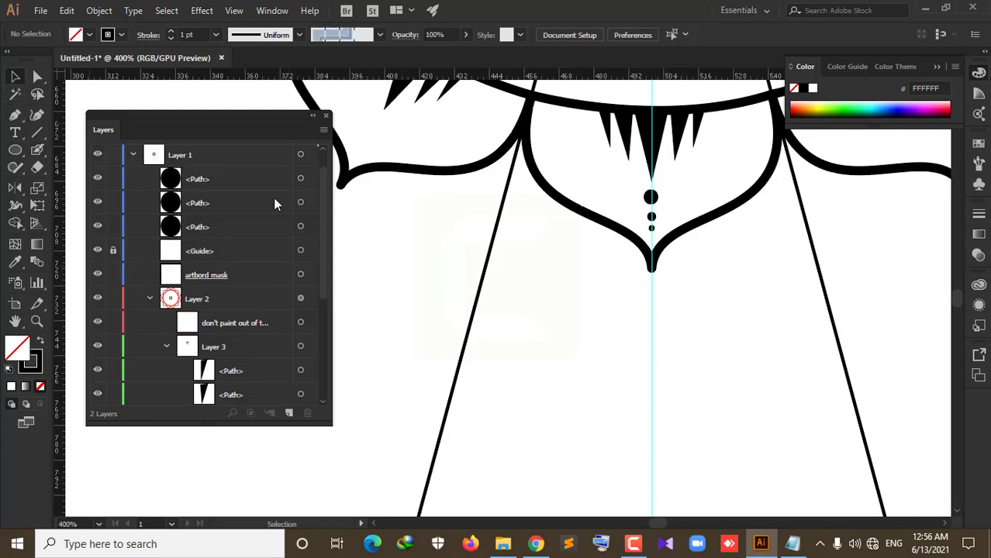
{"action": "left_click", "coordinate": [231, 183]}
{"action": "left_click", "coordinate": [207, 228], "text": "shift"}
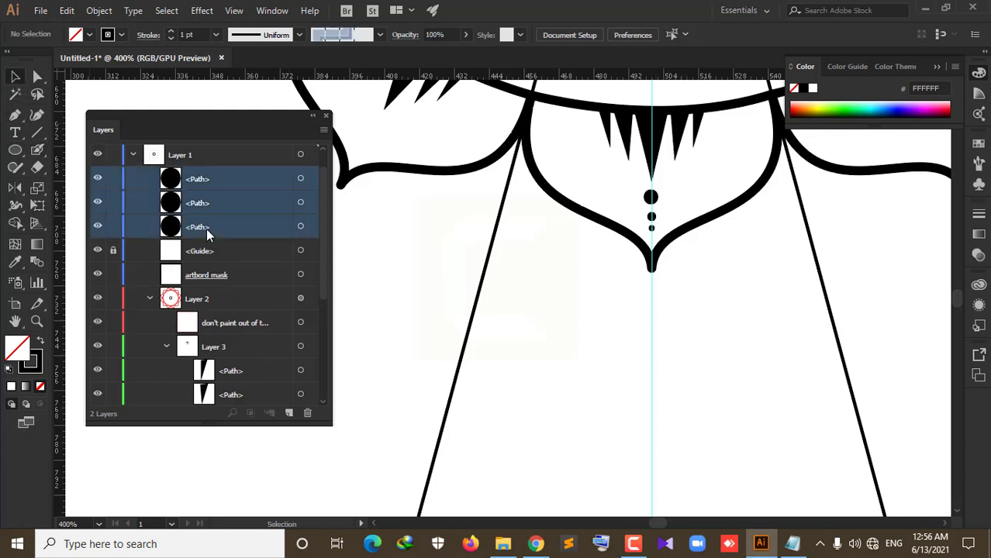
{"action": "left_click_drag", "start_coordinate": [217, 221], "coordinate": [217, 348]}
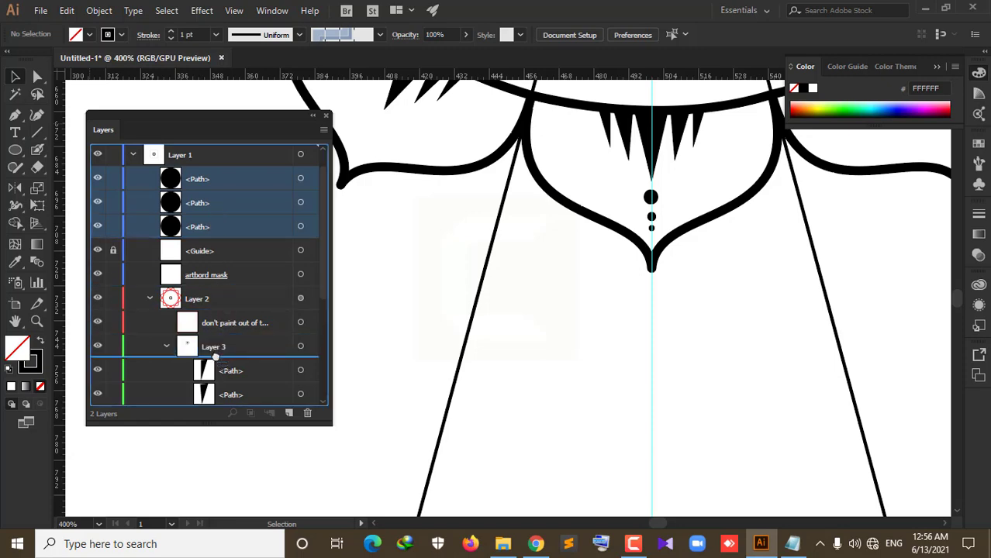
Step: Zoom out to the whole mandala, then zoom to about 600% on the bottom petal's dot trio
{"action": "key", "text": "ctrl+minus"}
{"action": "key", "text": "ctrl+minus"}
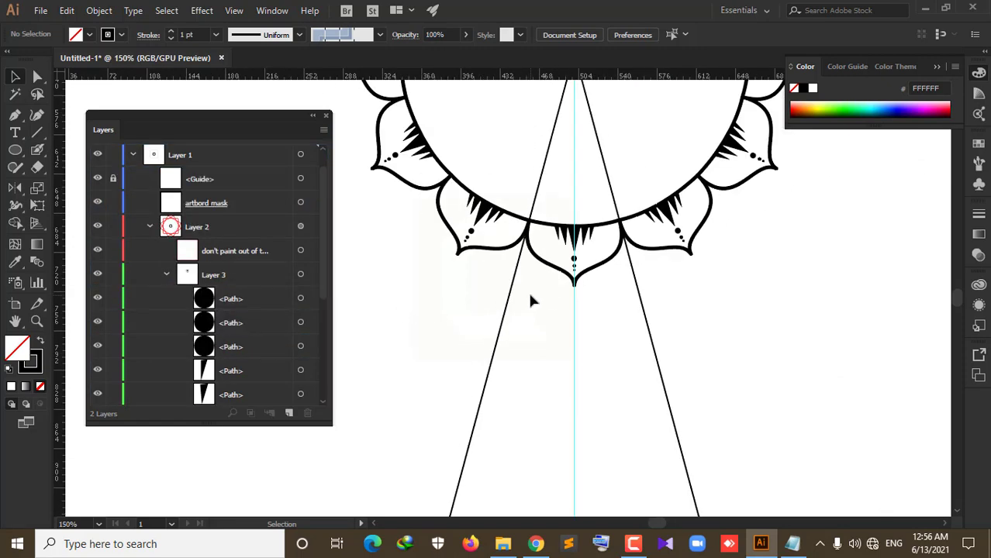
{"action": "key", "text": "ctrl+minus"}
{"action": "key", "text": "ctrl+minus"}
{"action": "key", "text": "ctrl+minus"}
{"action": "scroll", "coordinate": [608, 195], "scroll_direction": "up", "scroll_amount": 2}
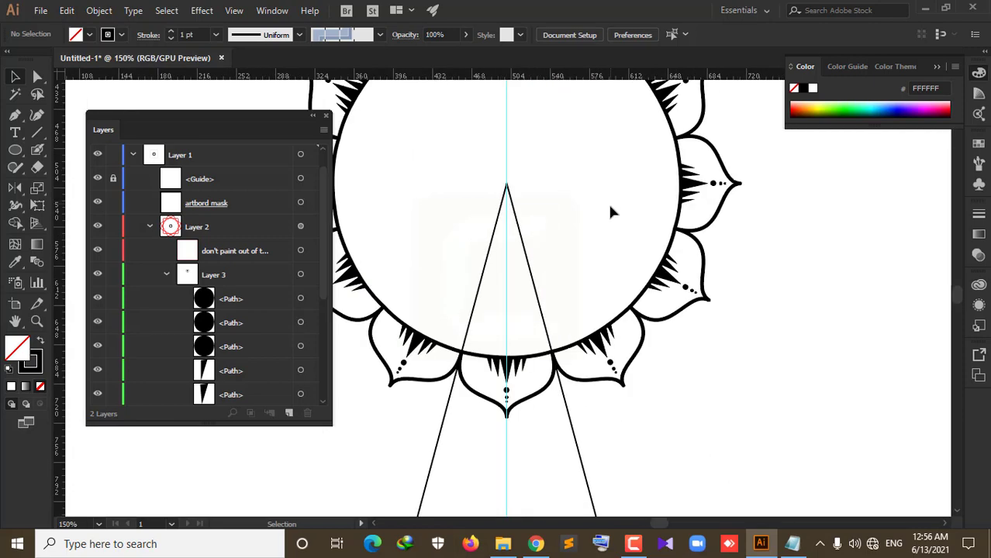
{"action": "scroll", "coordinate": [557, 240], "scroll_direction": "down", "scroll_amount": 1}
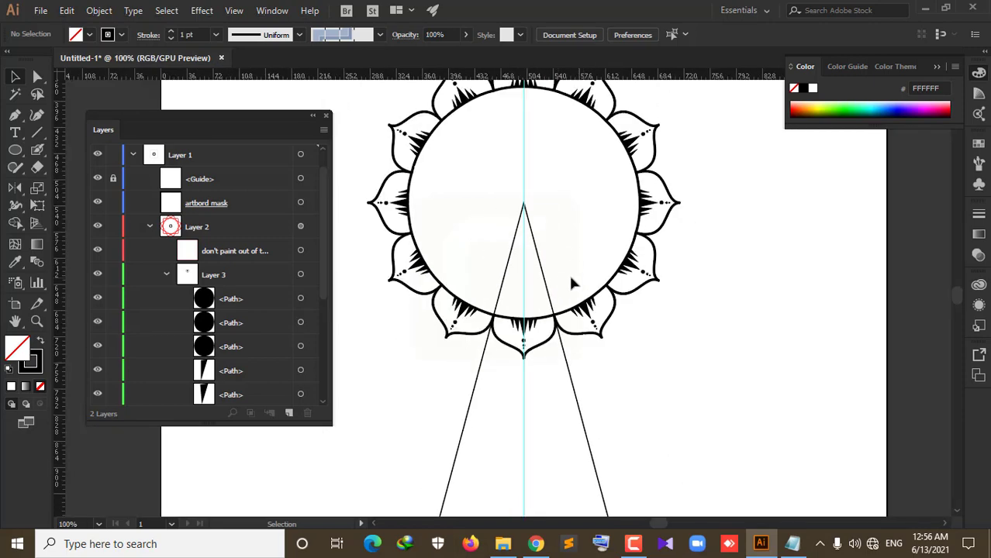
{"action": "scroll", "coordinate": [557, 269], "scroll_direction": "down", "scroll_amount": 1}
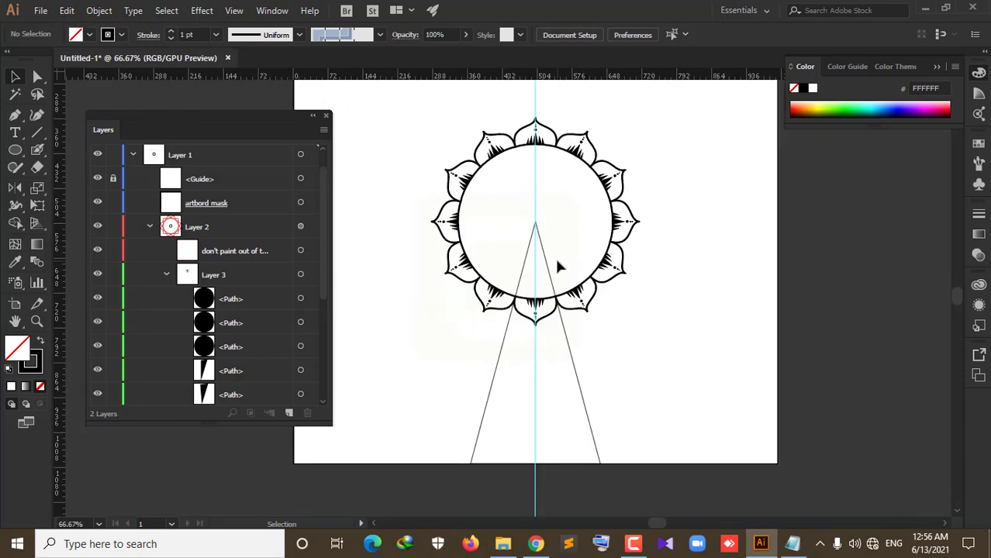
{"action": "scroll", "coordinate": [556, 267], "scroll_direction": "up", "scroll_amount": 2}
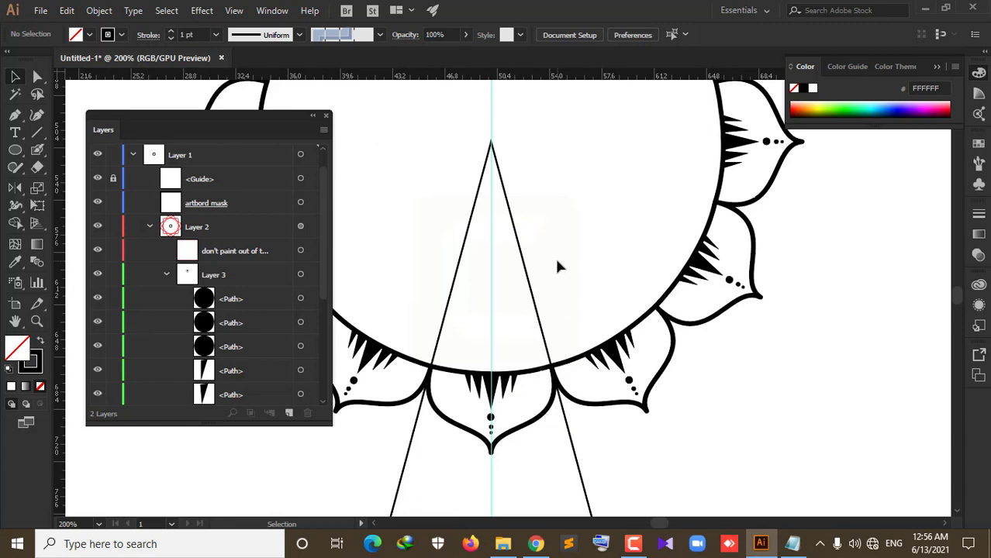
{"action": "scroll", "coordinate": [557, 267], "scroll_direction": "down", "scroll_amount": 1}
{"action": "scroll", "coordinate": [557, 266], "scroll_direction": "down", "scroll_amount": 1}
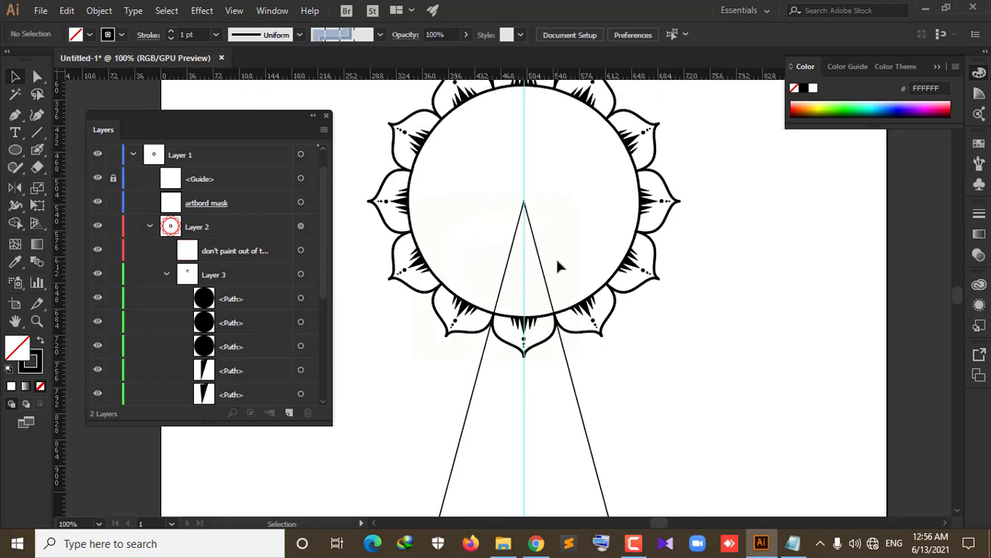
{"action": "scroll", "coordinate": [556, 267], "scroll_direction": "down", "scroll_amount": 1}
{"action": "scroll", "coordinate": [535, 251], "scroll_direction": "up", "scroll_amount": 2}
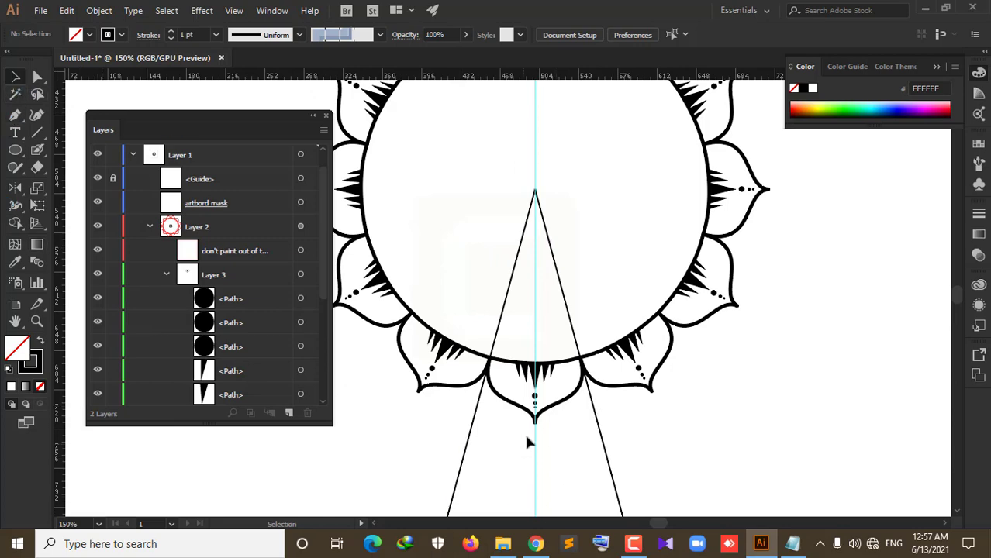
{"action": "scroll", "coordinate": [524, 434], "scroll_direction": "down", "scroll_amount": 1}
{"action": "scroll", "coordinate": [504, 388], "scroll_direction": "down", "scroll_amount": 3}
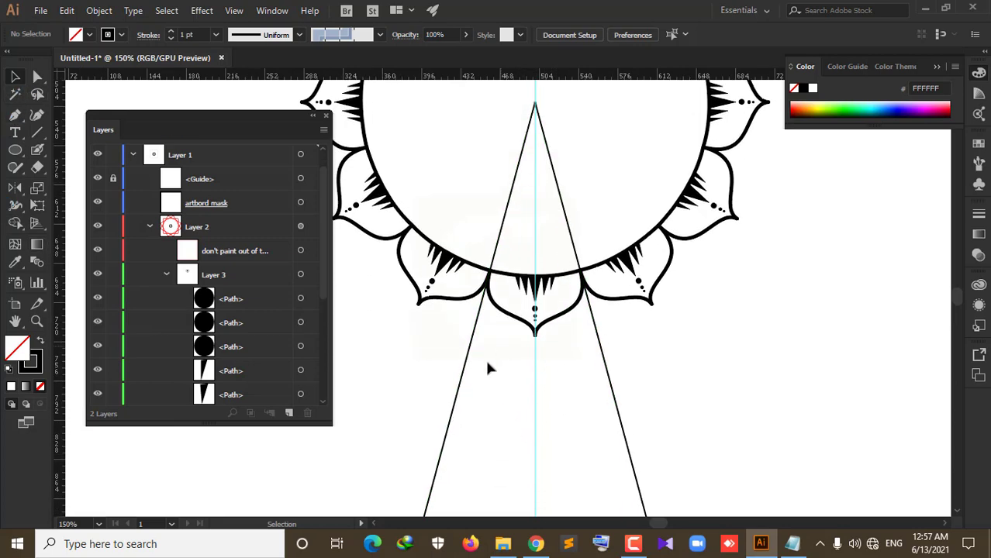
{"action": "scroll", "coordinate": [489, 352], "scroll_direction": "up", "scroll_amount": 2}
{"action": "scroll", "coordinate": [490, 349], "scroll_direction": "up", "scroll_amount": 2}
{"action": "scroll", "coordinate": [490, 349], "scroll_direction": "up", "scroll_amount": 1}
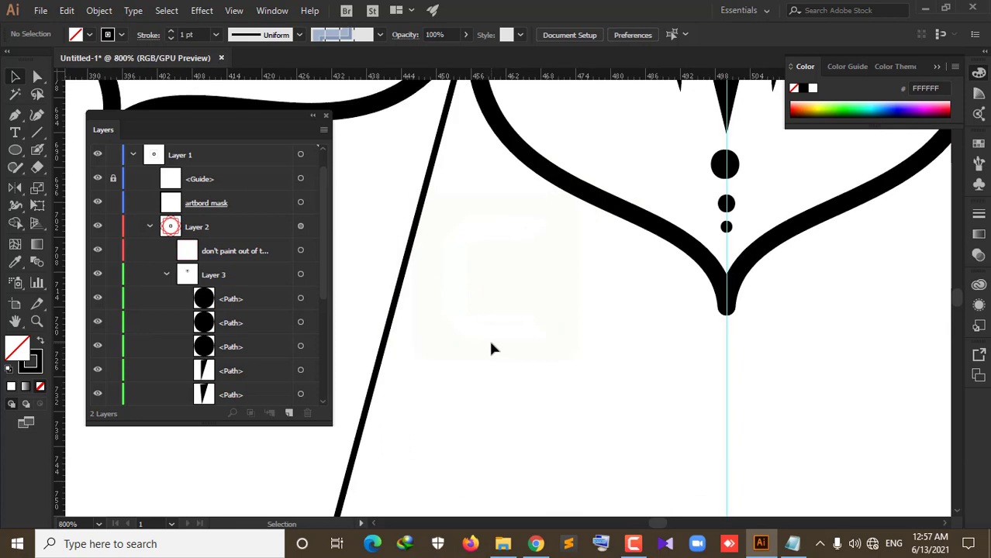
{"action": "scroll", "coordinate": [490, 349], "scroll_direction": "down", "scroll_amount": 1}
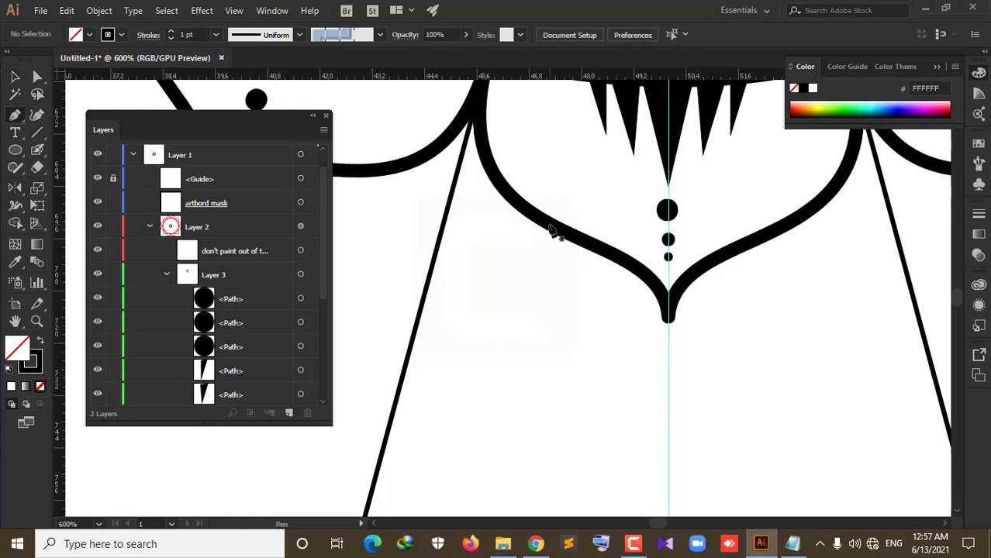
Step: Start a curve on the petal's left edge, dismissing an accidental save dialog and undoing the stray anchor
{"action": "left_click", "coordinate": [547, 227]}
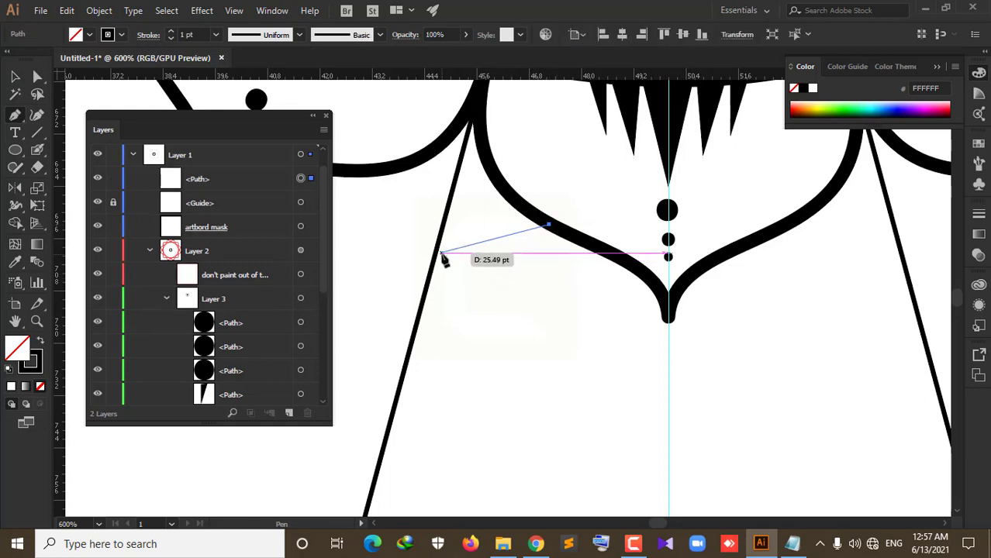
{"action": "key", "text": "ctrl"}
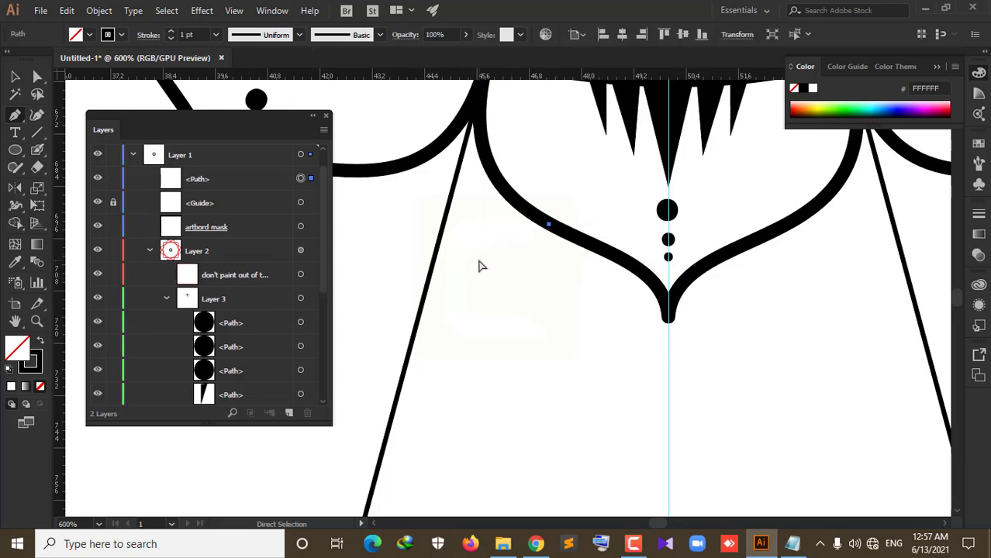
{"action": "key", "text": "ctrl+s"}
{"action": "type", "text": "z"}
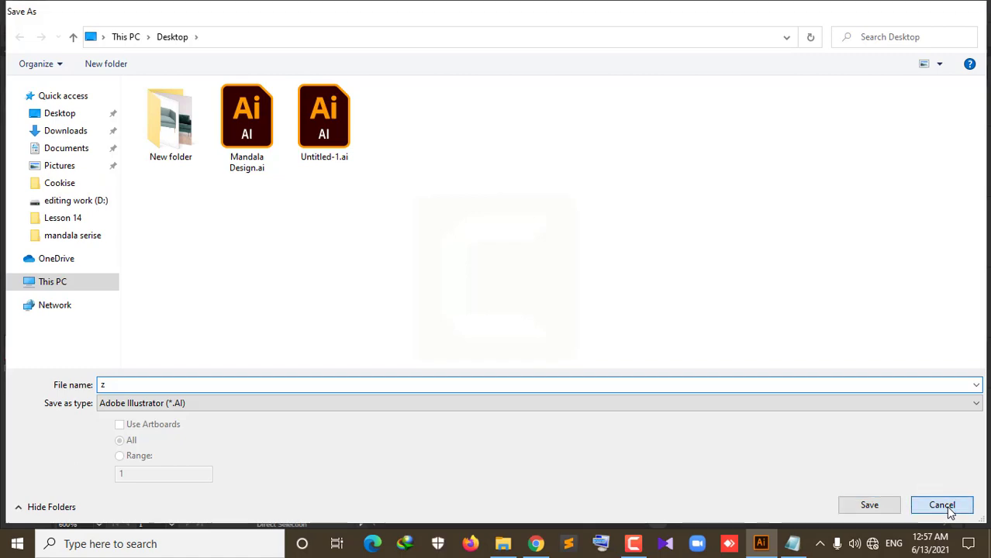
{"action": "left_click", "coordinate": [945, 507]}
{"action": "key", "text": "ctrl+z"}
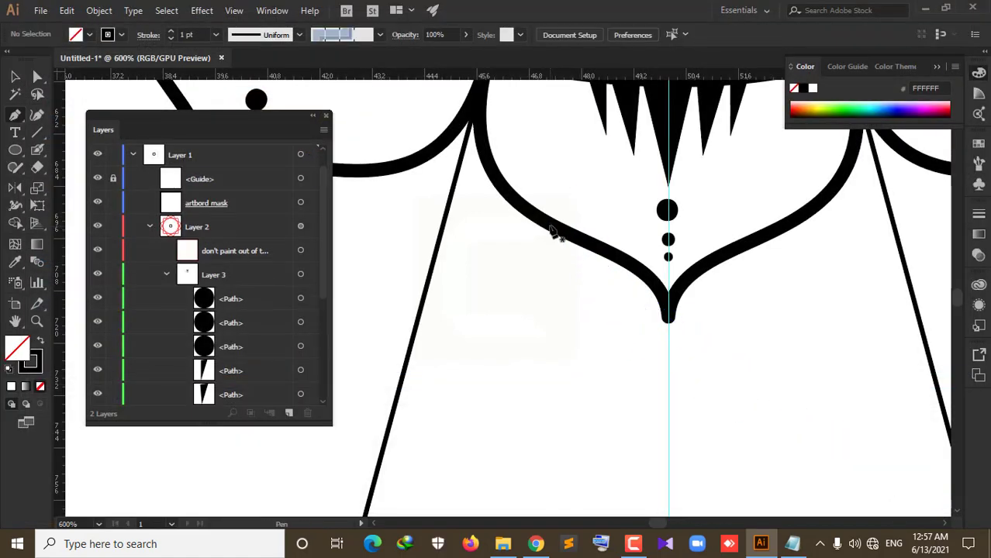
Step: Draw a small curve from the bottom petal's left edge bending down to the left guide line
{"action": "left_click_drag", "start_coordinate": [549, 221], "coordinate": [549, 251]}
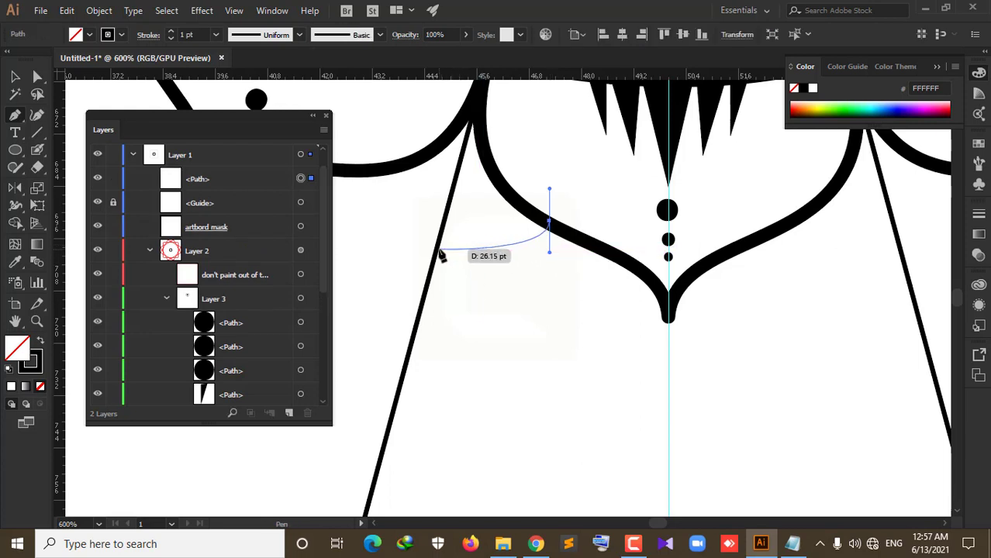
{"action": "left_click_drag", "start_coordinate": [440, 249], "coordinate": [424, 273]}
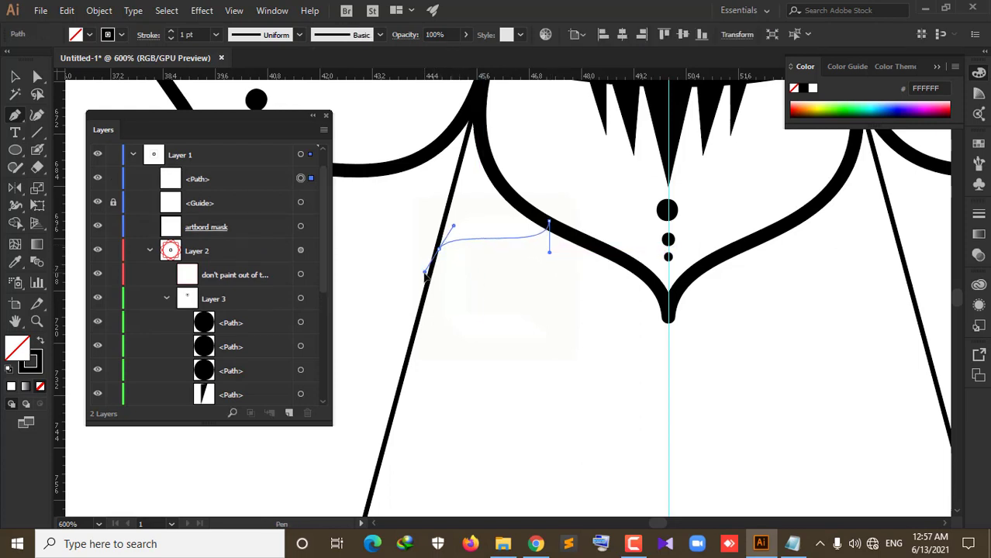
{"action": "left_click_drag", "start_coordinate": [424, 273], "coordinate": [426, 289]}
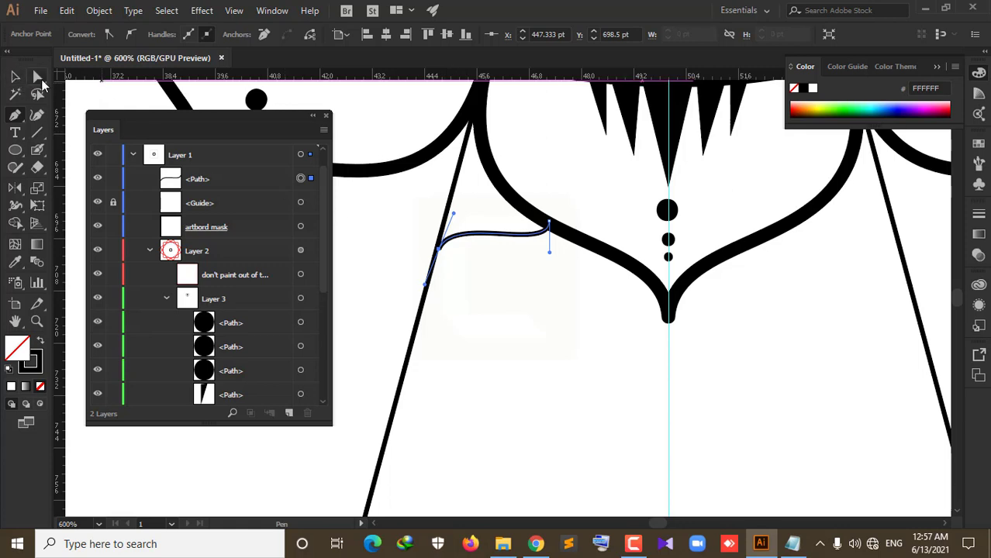
{"action": "left_click", "coordinate": [39, 78]}
{"action": "left_click_drag", "start_coordinate": [439, 250], "coordinate": [434, 266]}
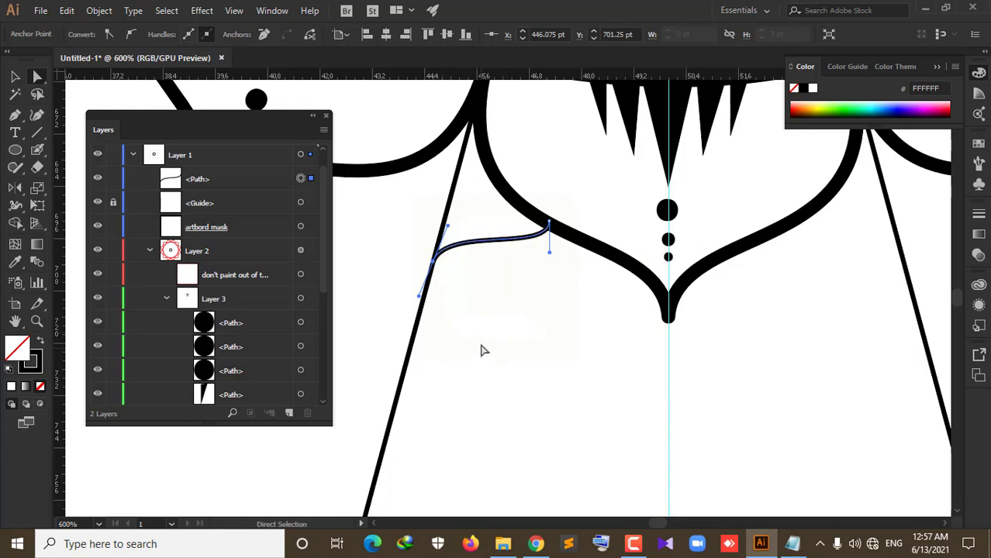
Step: Move the new curve's <Path> row into Layer 3
{"action": "key", "text": "v"}
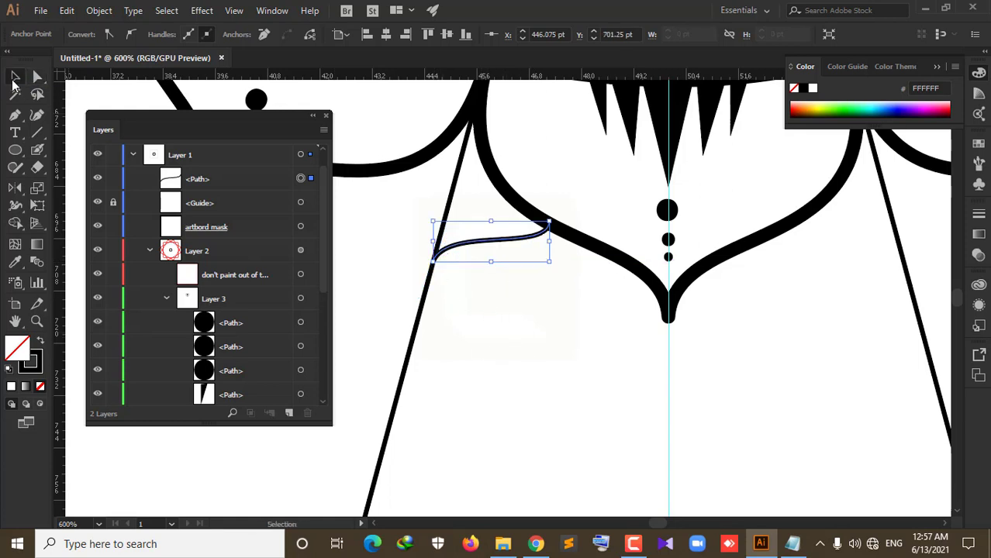
{"action": "left_click", "coordinate": [210, 180]}
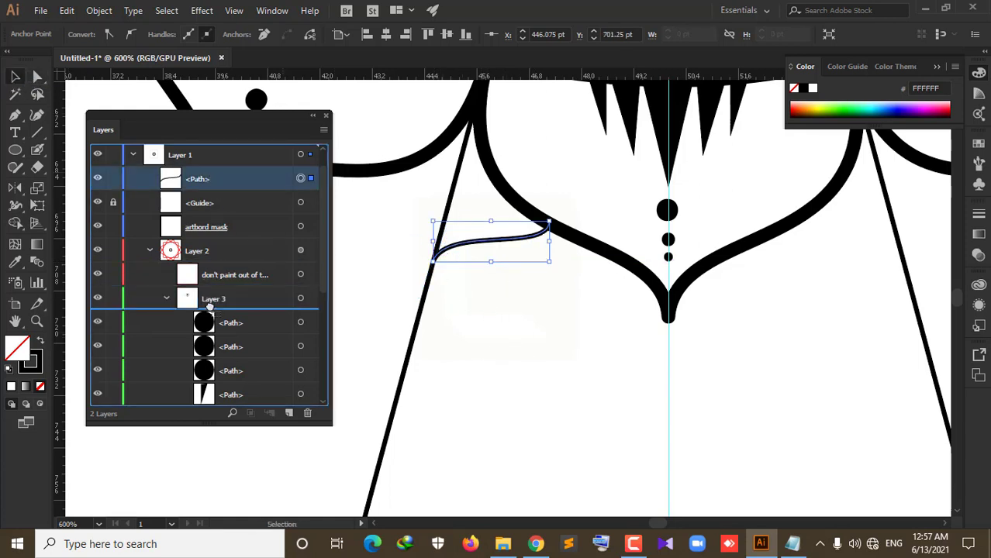
{"action": "left_click_drag", "start_coordinate": [210, 203], "coordinate": [211, 304]}
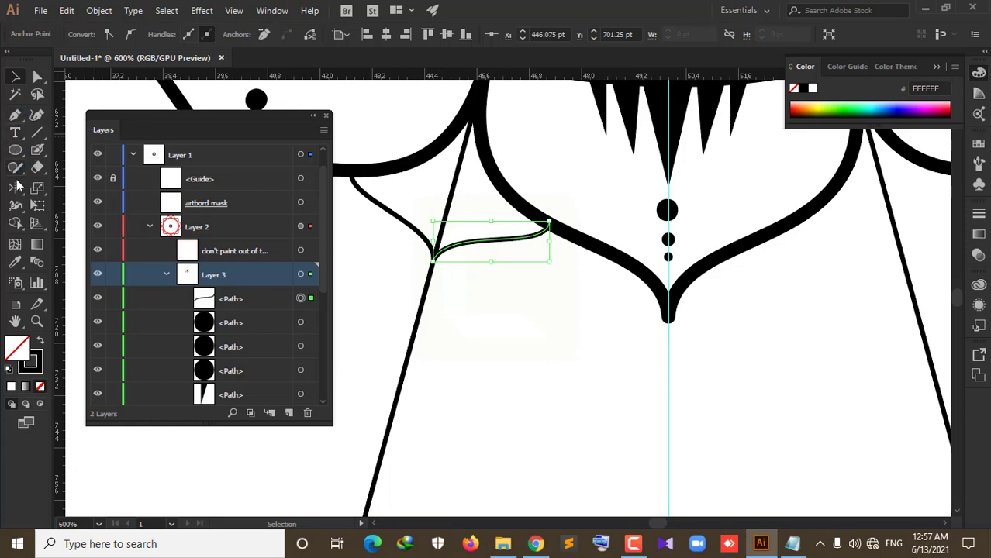
{"action": "key", "text": "a"}
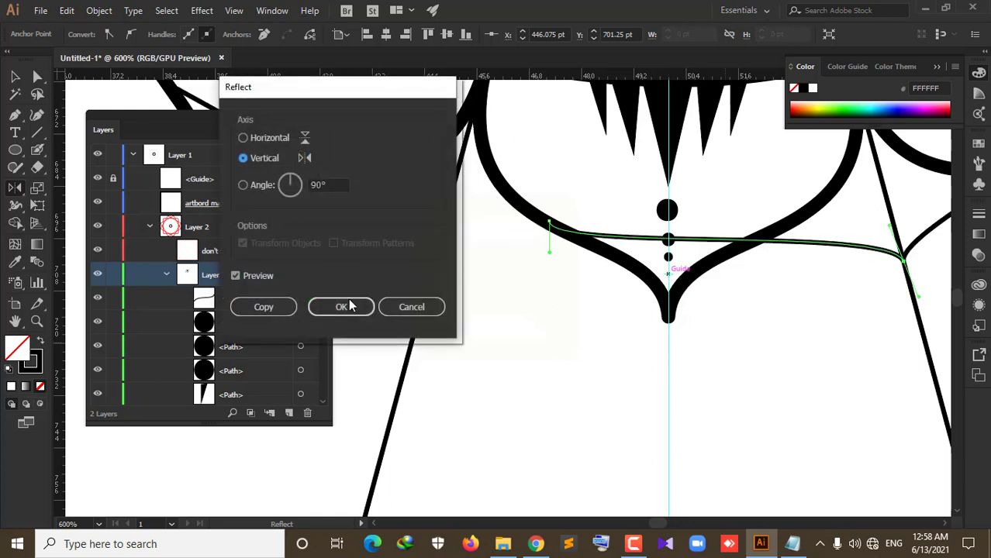
Step: Undo a misplaced mirrored copy and reselect the small curve
{"action": "left_click", "coordinate": [281, 306]}
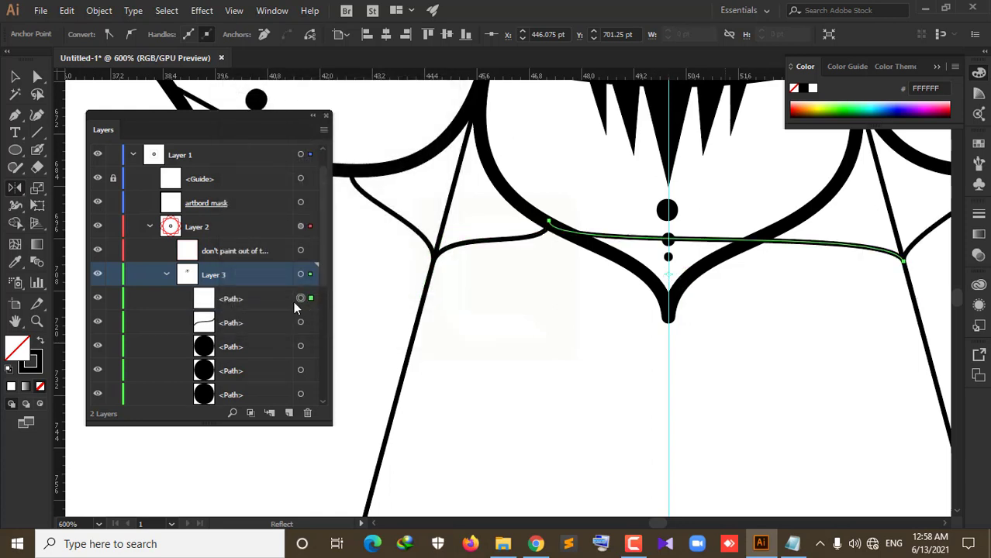
{"action": "key", "text": "ctrl+z"}
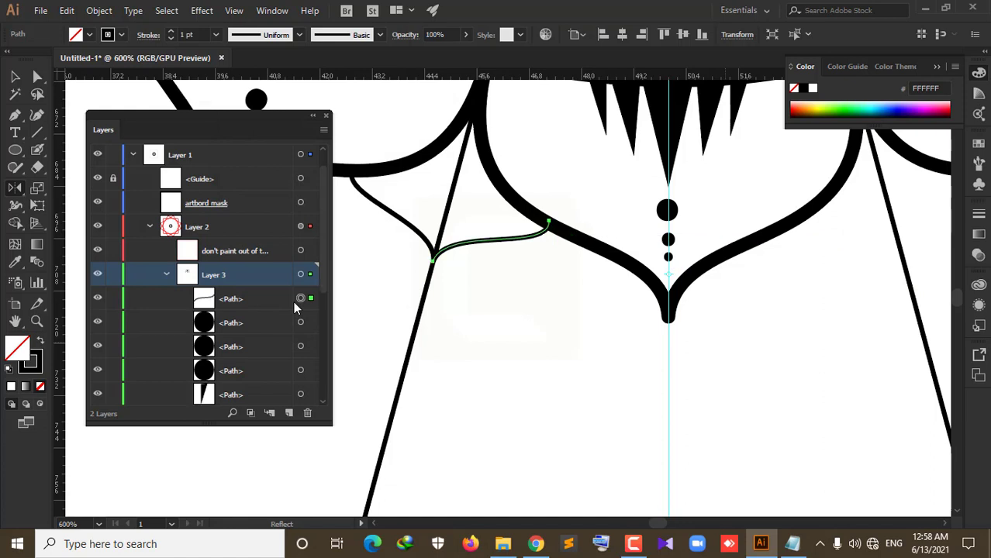
{"action": "left_click", "coordinate": [14, 76]}
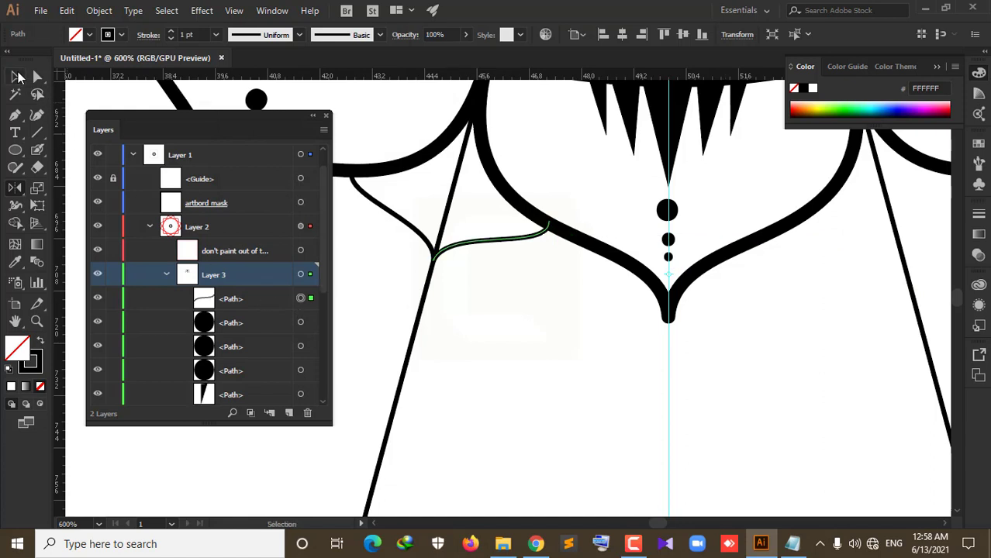
{"action": "left_click", "coordinate": [527, 283]}
{"action": "left_click", "coordinate": [503, 245]}
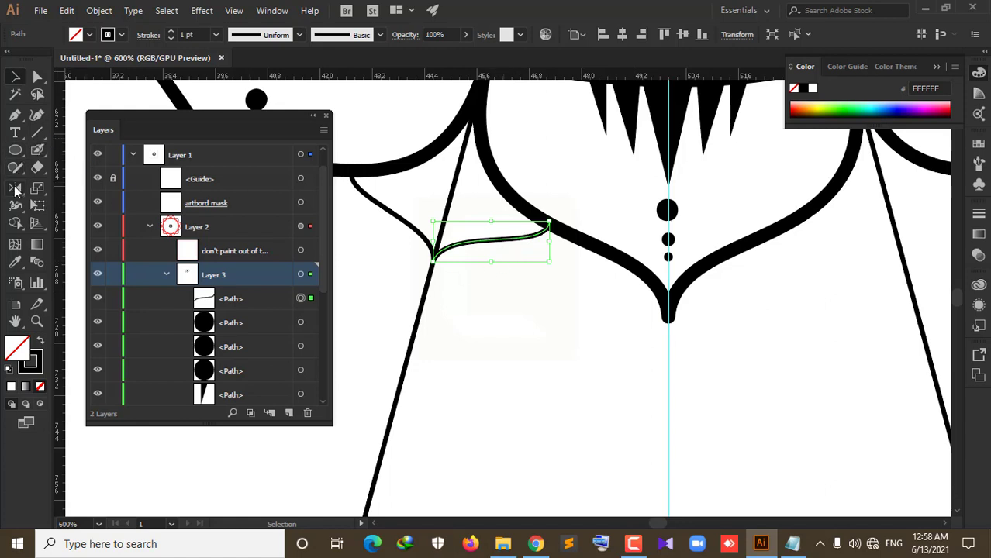
Step: Reflect the curve vertically across the centre guide as a copy joining the petal's right side
{"action": "left_click", "coordinate": [15, 188]}
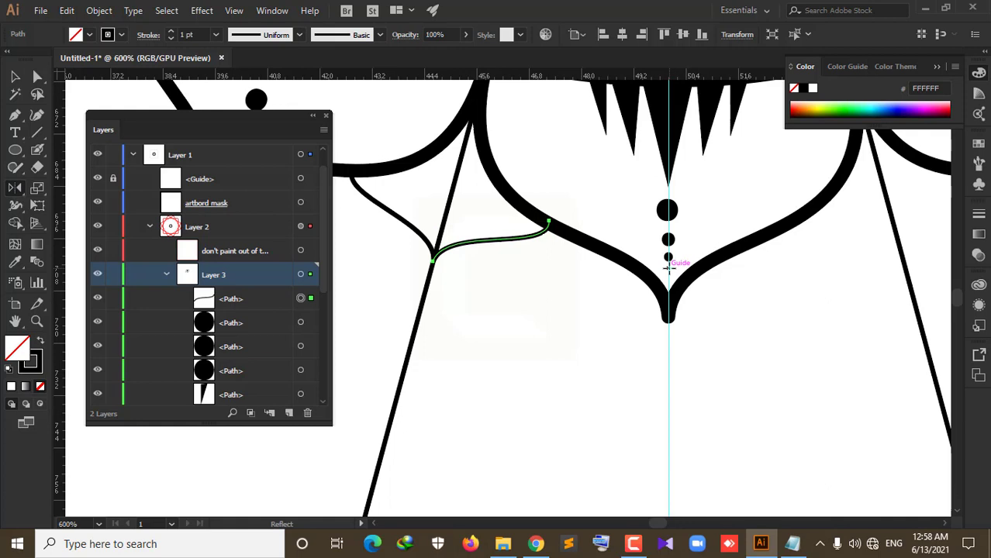
{"action": "left_click", "coordinate": [669, 266], "text": "alt"}
{"action": "left_click", "coordinate": [280, 307]}
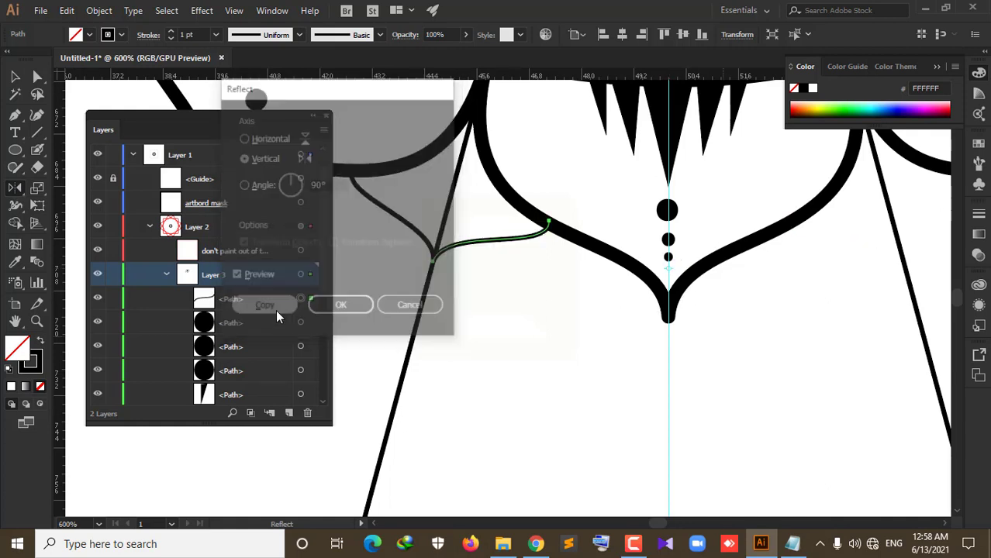
{"action": "left_click", "coordinate": [14, 78]}
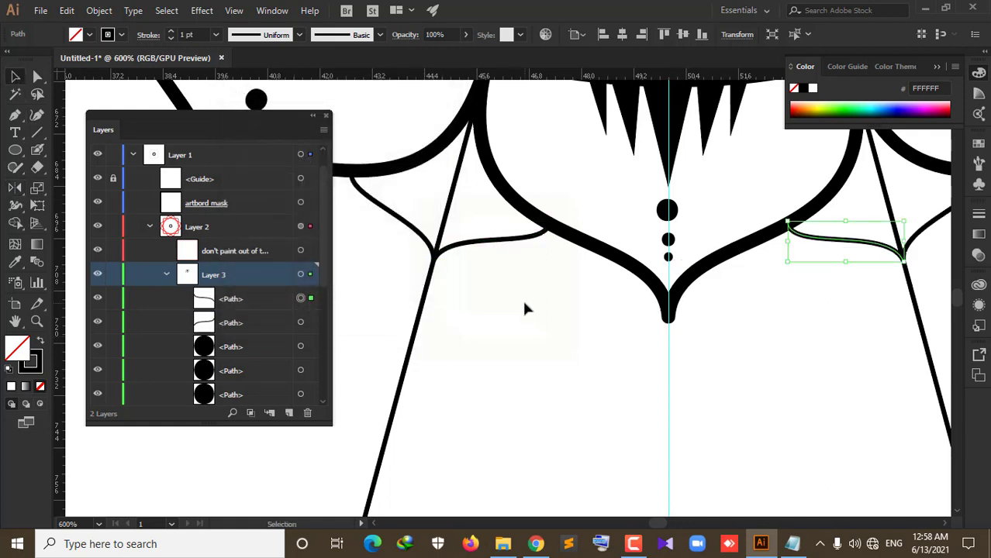
{"action": "scroll", "coordinate": [521, 298], "scroll_direction": "down", "scroll_amount": 5}
{"action": "left_click", "coordinate": [833, 328]}
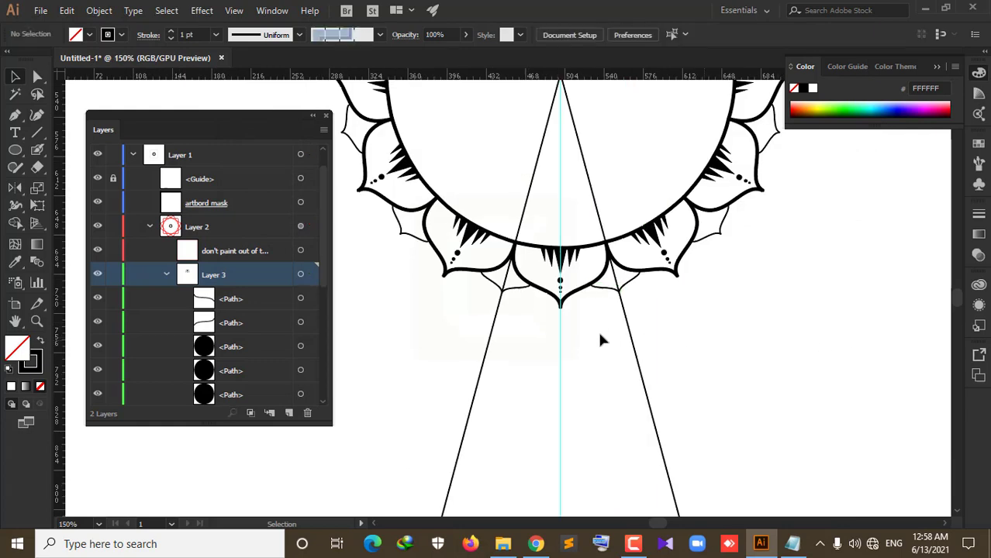
{"action": "left_click", "coordinate": [517, 290]}
{"action": "scroll", "coordinate": [521, 295], "scroll_direction": "up", "scroll_amount": 2}
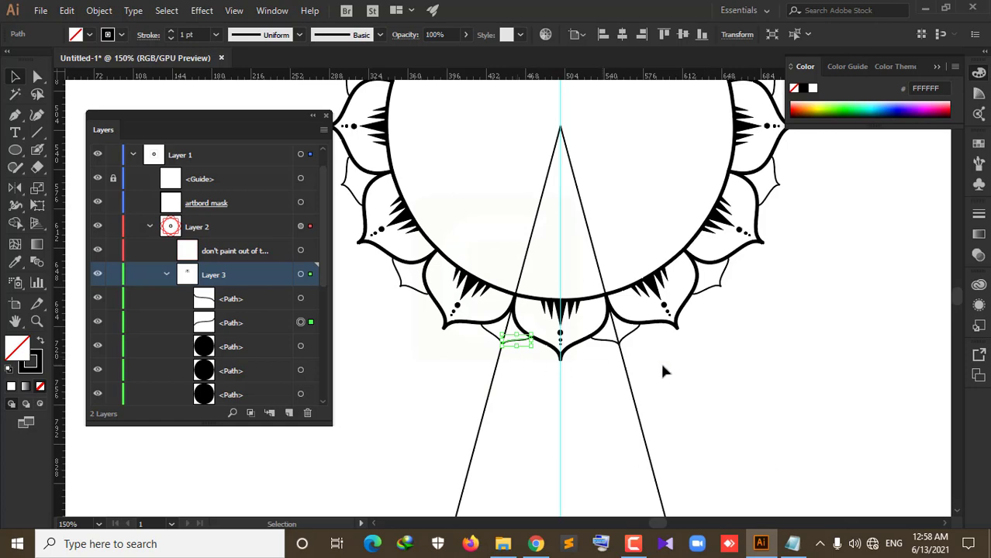
{"action": "left_click", "coordinate": [688, 371]}
{"action": "scroll", "coordinate": [575, 354], "scroll_direction": "down", "scroll_amount": 1, "text": "alt"}
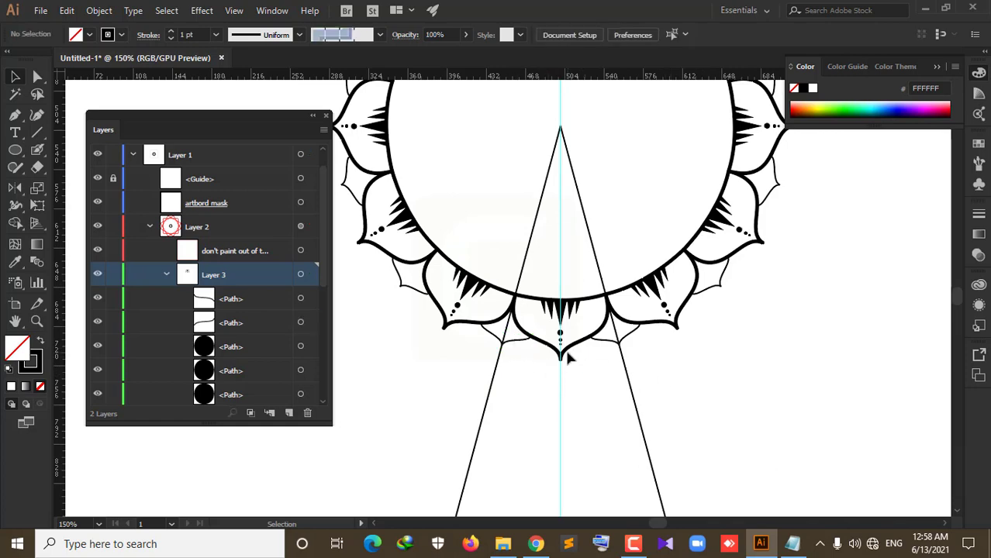
{"action": "scroll", "coordinate": [518, 348], "scroll_direction": "down", "scroll_amount": 1, "text": "alt"}
{"action": "scroll", "coordinate": [521, 354], "scroll_direction": "up", "scroll_amount": 1, "text": "alt"}
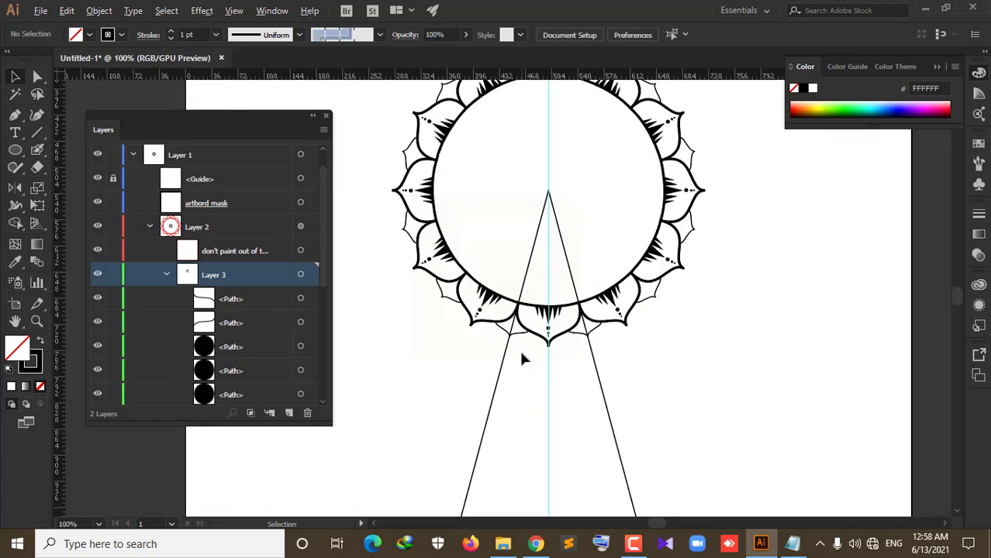
{"action": "scroll", "coordinate": [522, 354], "scroll_direction": "up", "scroll_amount": 2, "text": "alt"}
{"action": "scroll", "coordinate": [521, 357], "scroll_direction": "down", "scroll_amount": 2, "text": "alt"}
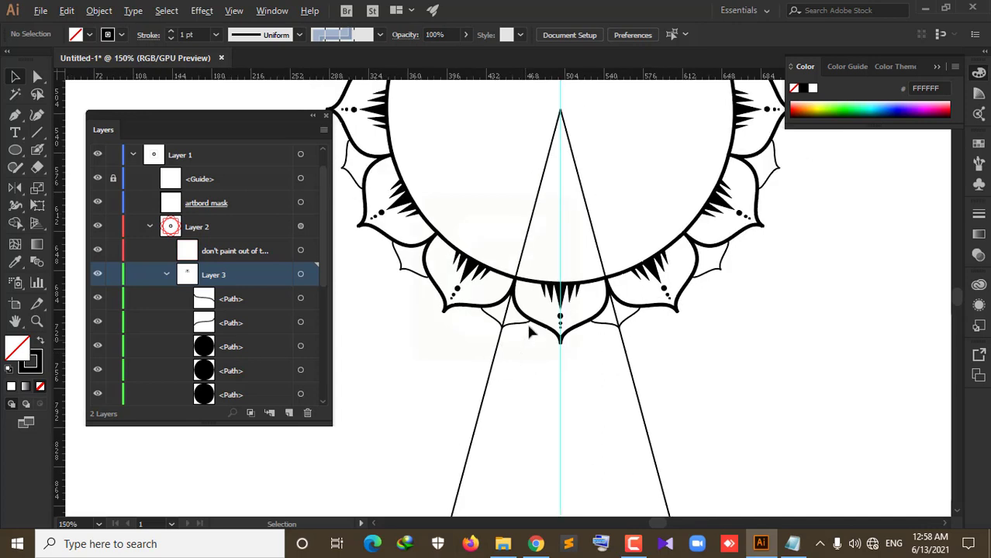
{"action": "scroll", "coordinate": [544, 347], "scroll_direction": "up", "scroll_amount": 1, "text": "alt"}
{"action": "scroll", "coordinate": [544, 353], "scroll_direction": "down", "scroll_amount": 1}
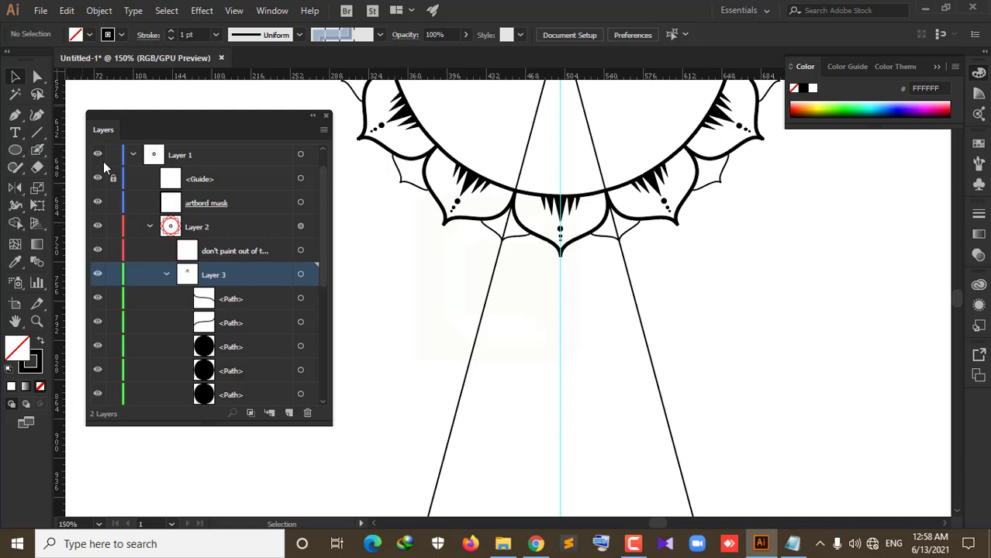
{"action": "left_click", "coordinate": [15, 114]}
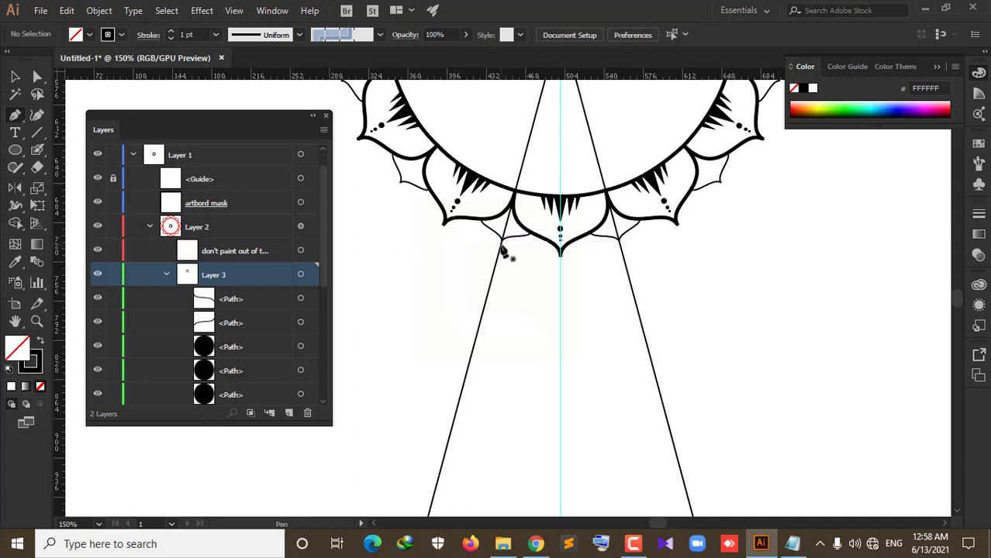
Step: Start a Pen curve at the left petal junction, setting its starting direction
{"action": "scroll", "coordinate": [503, 250], "scroll_direction": "up", "scroll_amount": 2}
{"action": "scroll", "coordinate": [502, 246], "scroll_direction": "up", "scroll_amount": 1}
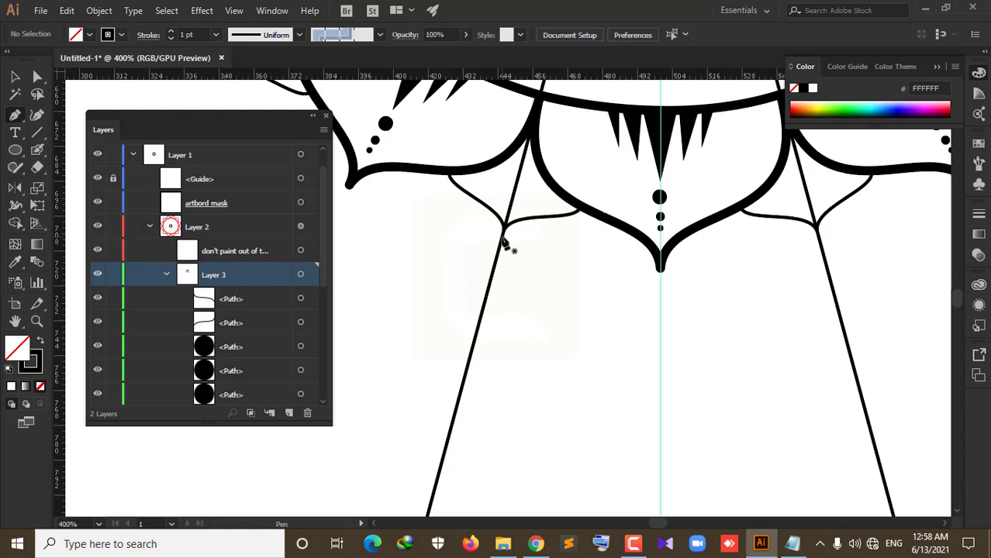
{"action": "left_click_drag", "start_coordinate": [502, 236], "coordinate": [498, 262]}
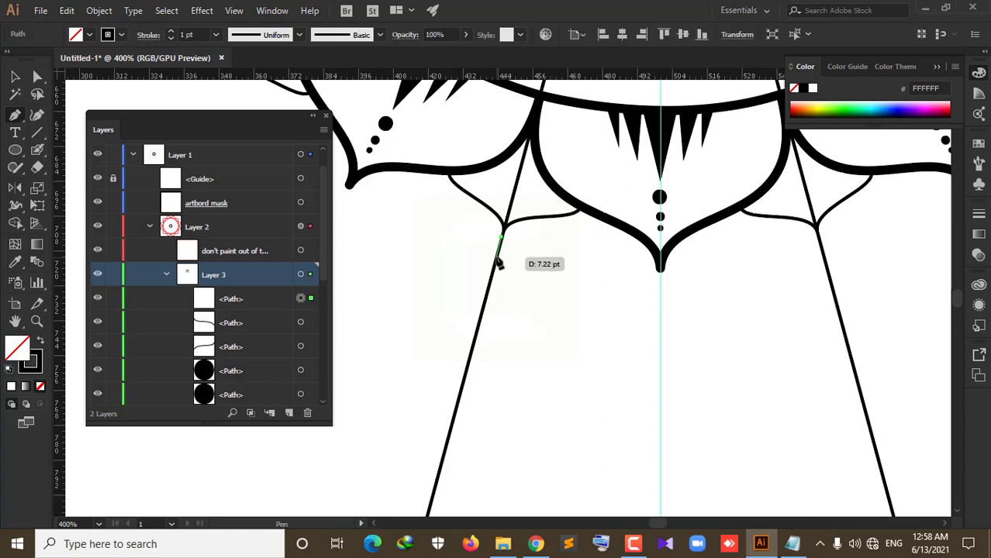
{"action": "key", "text": "ctrl+z"}
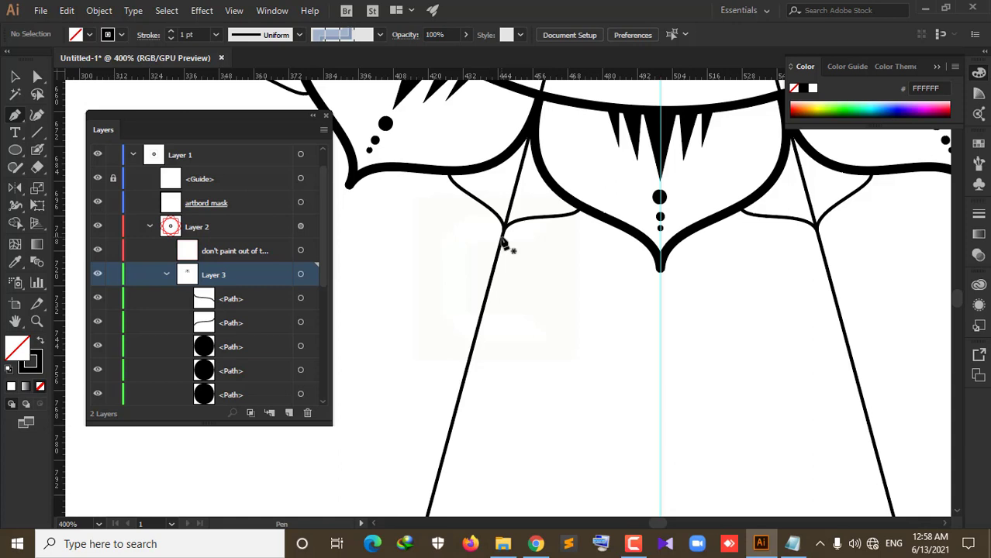
{"action": "left_click_drag", "start_coordinate": [502, 237], "coordinate": [495, 265]}
{"action": "left_click_drag", "start_coordinate": [496, 271], "coordinate": [495, 268]}
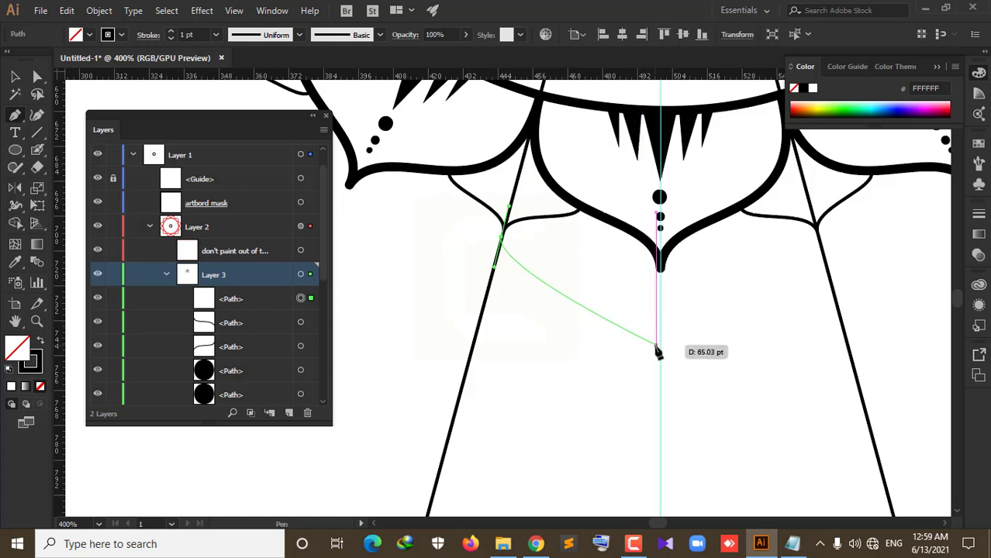
Step: End the curve flat on the centre guide below the middle petal, after two retries
{"action": "left_click_drag", "start_coordinate": [658, 351], "coordinate": [658, 402]}
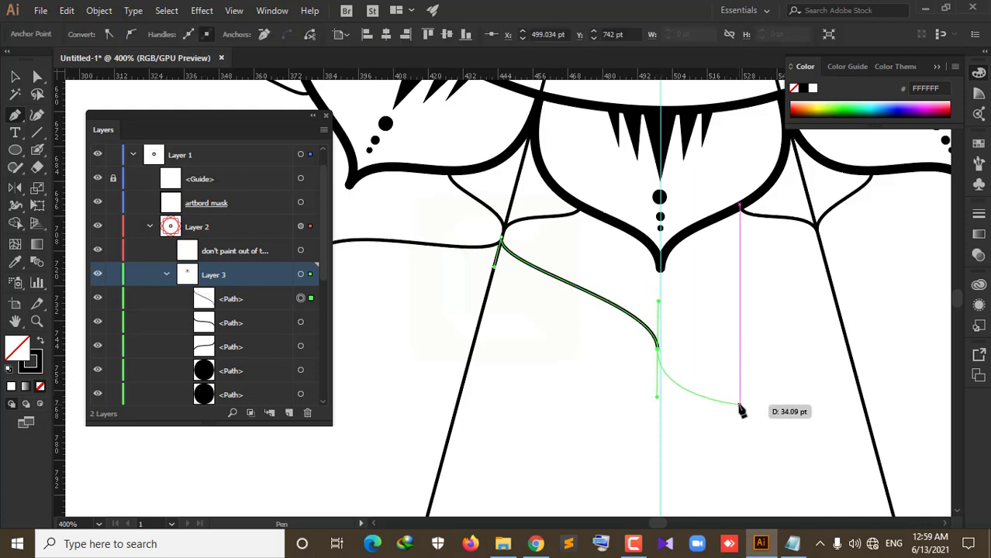
{"action": "key", "text": "ctrl+z"}
{"action": "key", "text": "ctrl+z"}
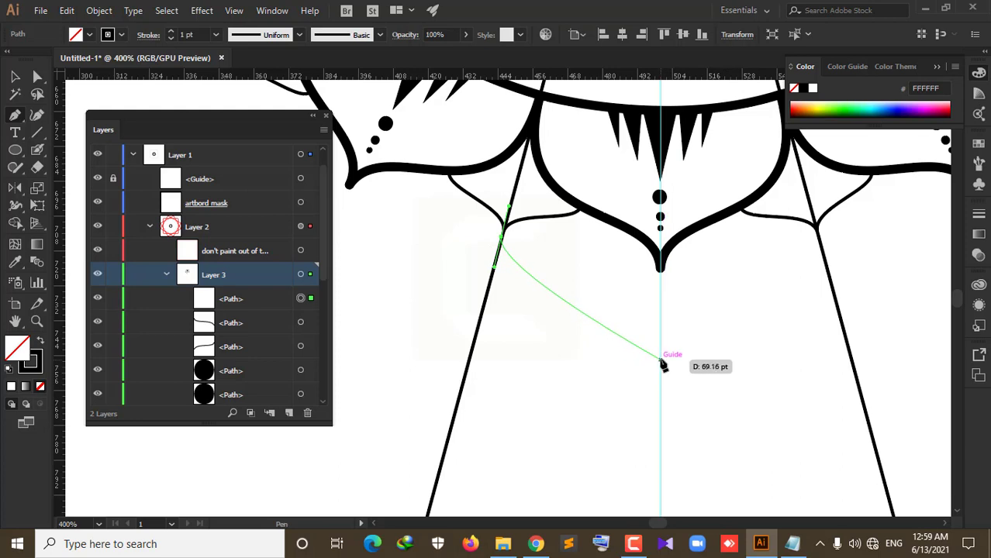
{"action": "left_click_drag", "start_coordinate": [660, 358], "coordinate": [663, 414]}
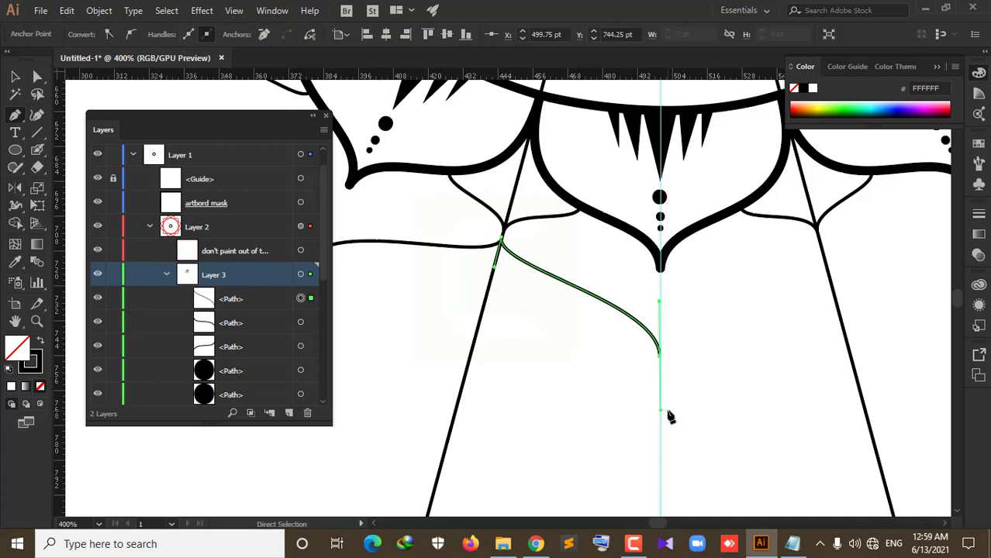
{"action": "key", "text": "ctrl+z"}
{"action": "left_click_drag", "start_coordinate": [661, 354], "coordinate": [721, 357]}
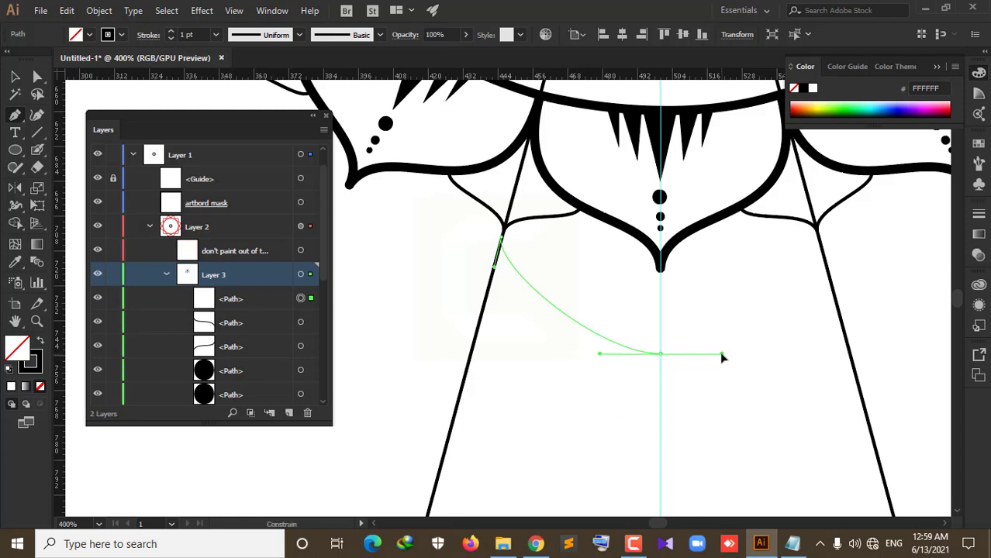
{"action": "left_click_drag", "start_coordinate": [722, 356], "coordinate": [721, 358]}
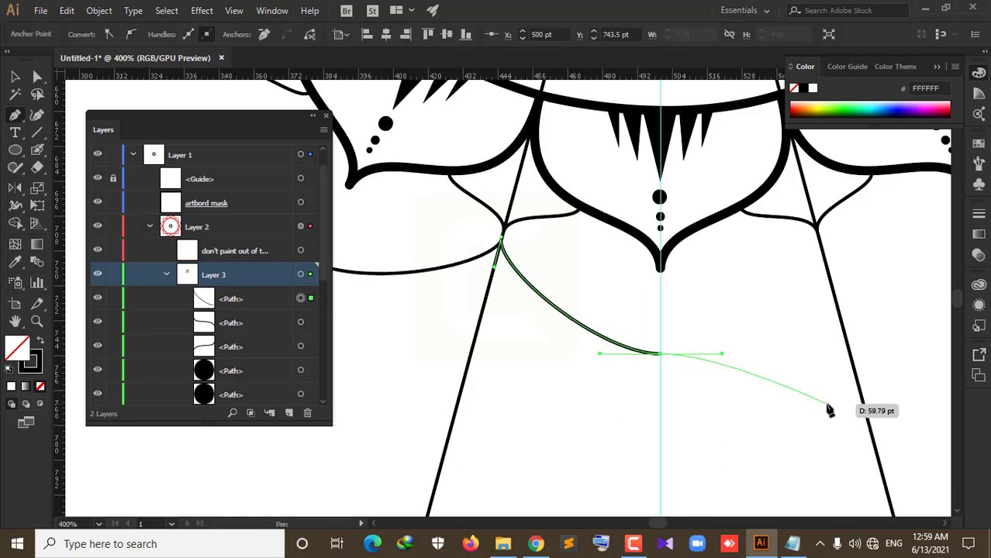
Step: Move the curve's starting anchor onto the line junction with Direct Selection, then deselect
{"action": "scroll", "coordinate": [486, 256], "scroll_direction": "up", "scroll_amount": 3, "text": "alt"}
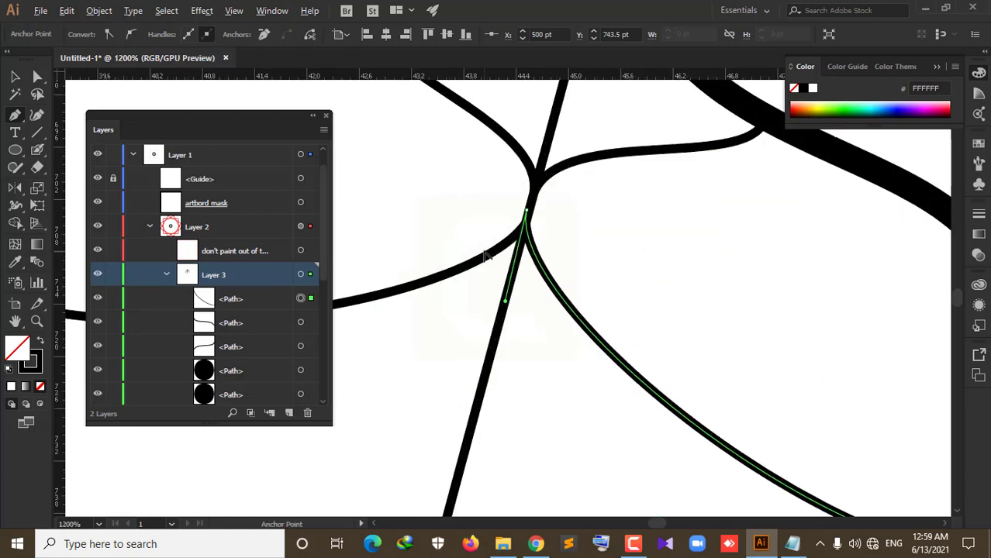
{"action": "key", "text": "a"}
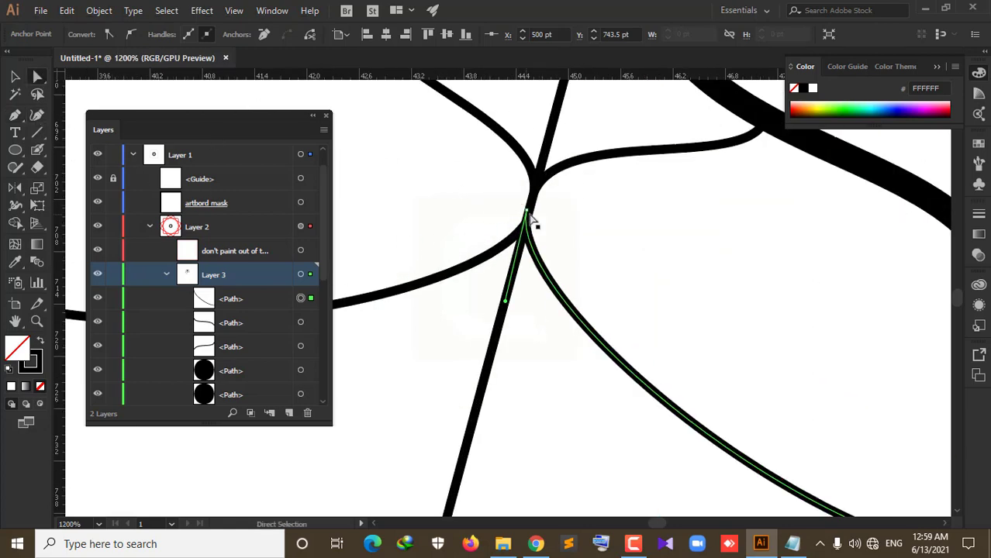
{"action": "left_click", "coordinate": [527, 212]}
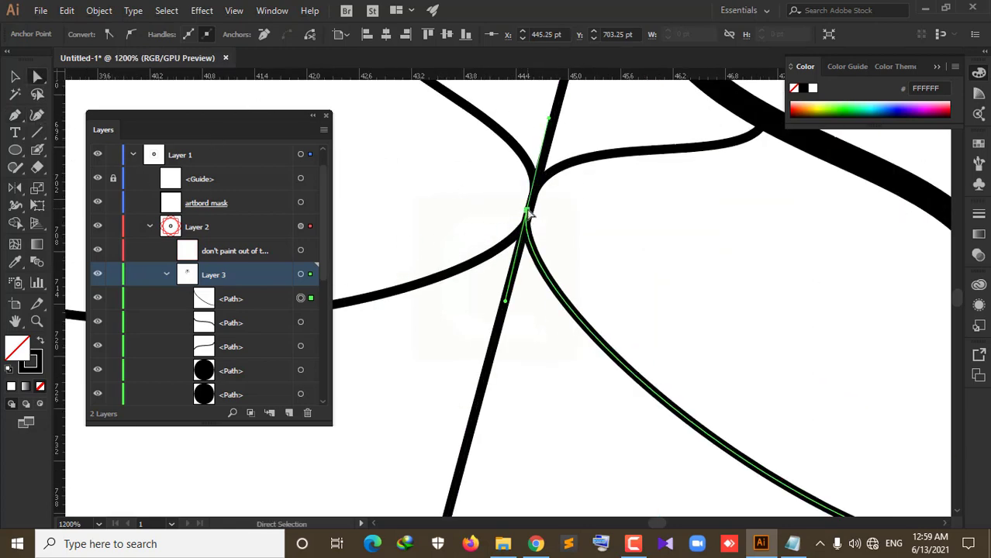
{"action": "left_click_drag", "start_coordinate": [527, 212], "coordinate": [534, 193]}
{"action": "scroll", "coordinate": [552, 306], "scroll_direction": "down", "scroll_amount": 2}
{"action": "scroll", "coordinate": [552, 306], "scroll_direction": "down", "scroll_amount": 1}
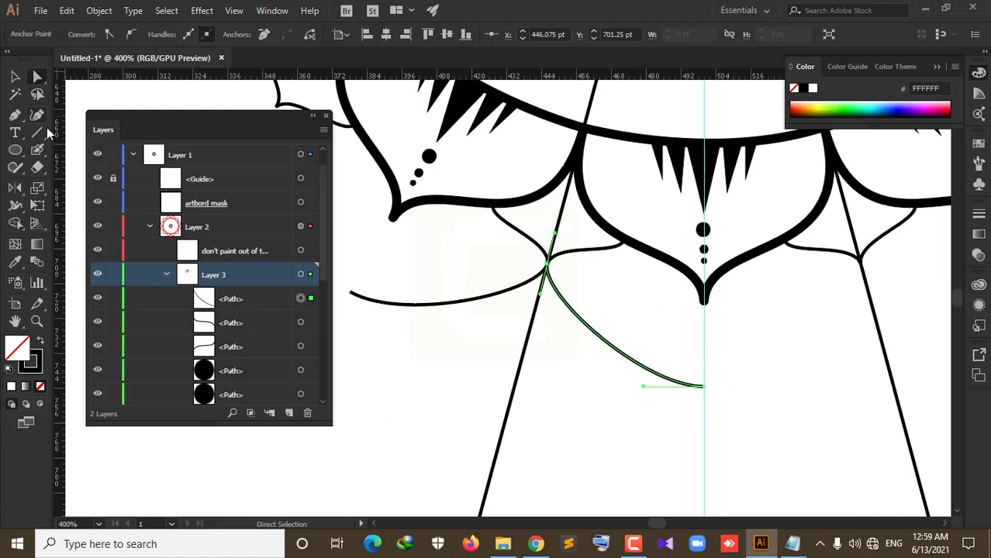
{"action": "left_click", "coordinate": [413, 401]}
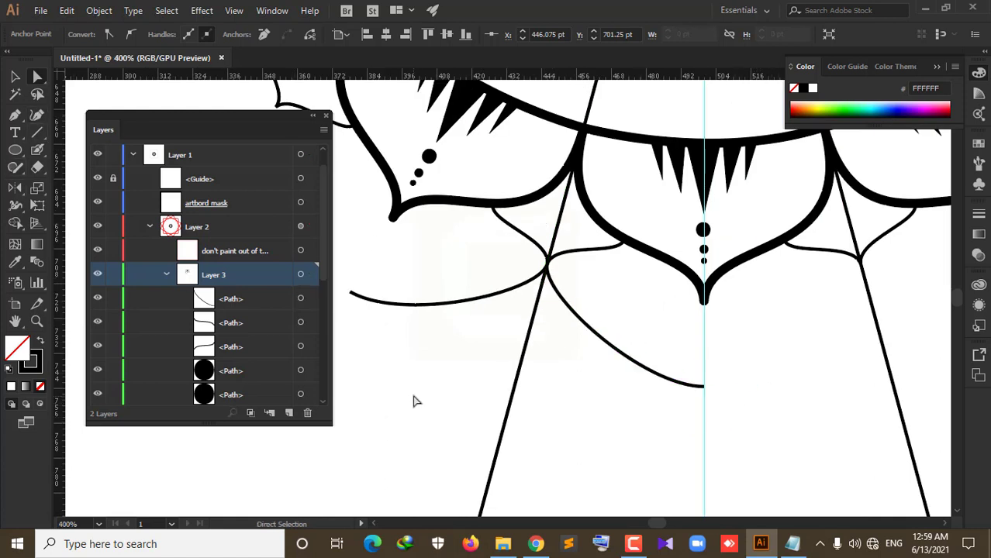
Step: Select the sweeping curve and try reflecting it, cancelling the first attempt and clearing the selection
{"action": "left_click", "coordinate": [610, 346]}
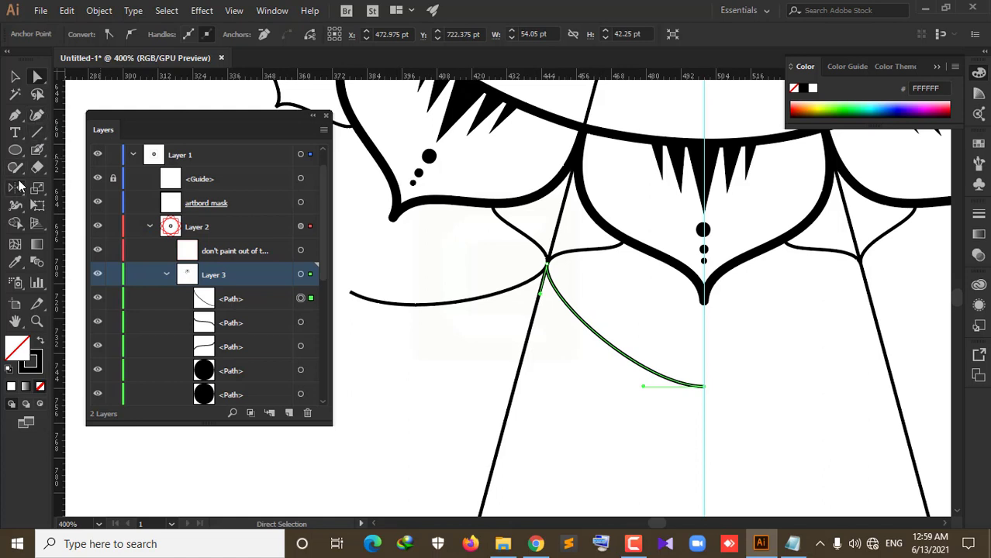
{"action": "left_click", "coordinate": [15, 188]}
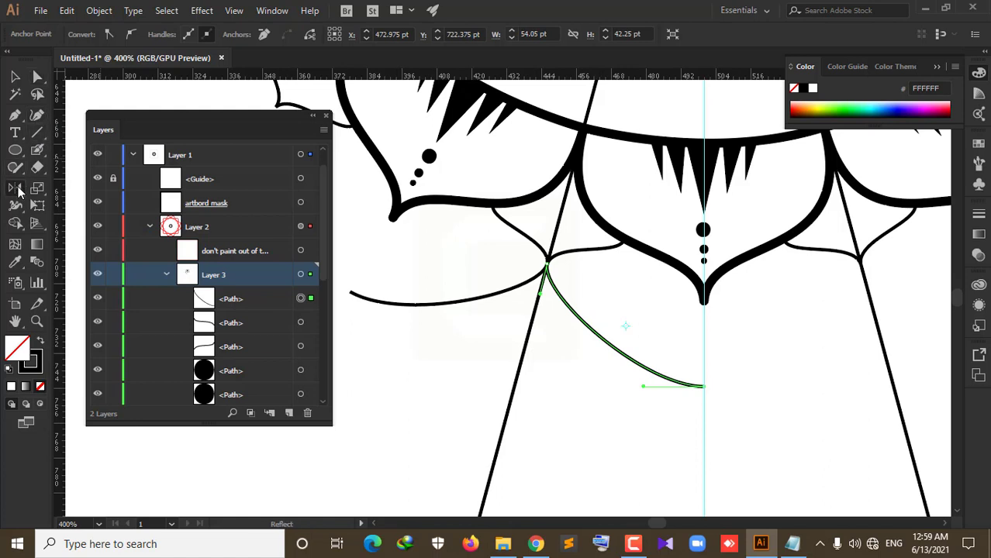
{"action": "left_click", "coordinate": [703, 346], "text": "alt"}
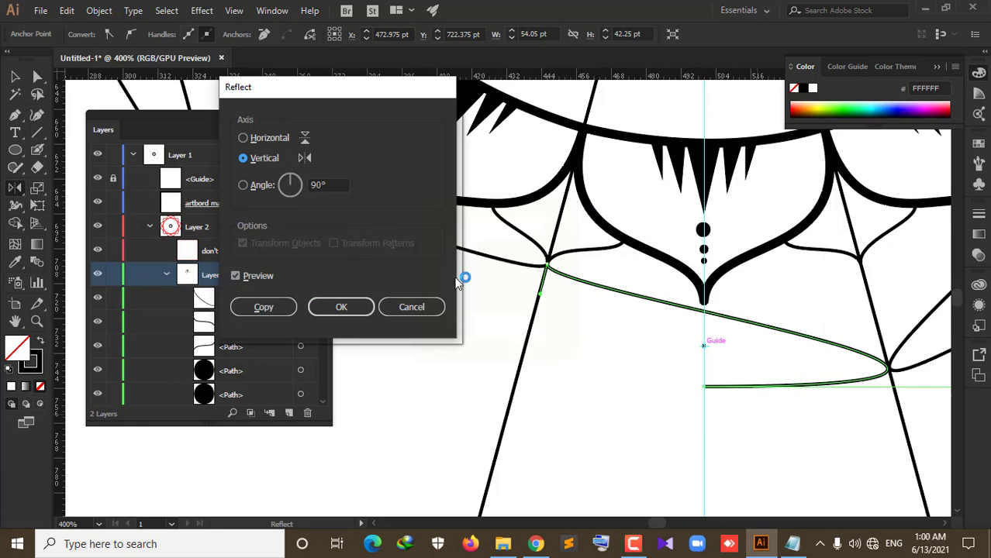
{"action": "left_click", "coordinate": [434, 307]}
{"action": "key", "text": "v"}
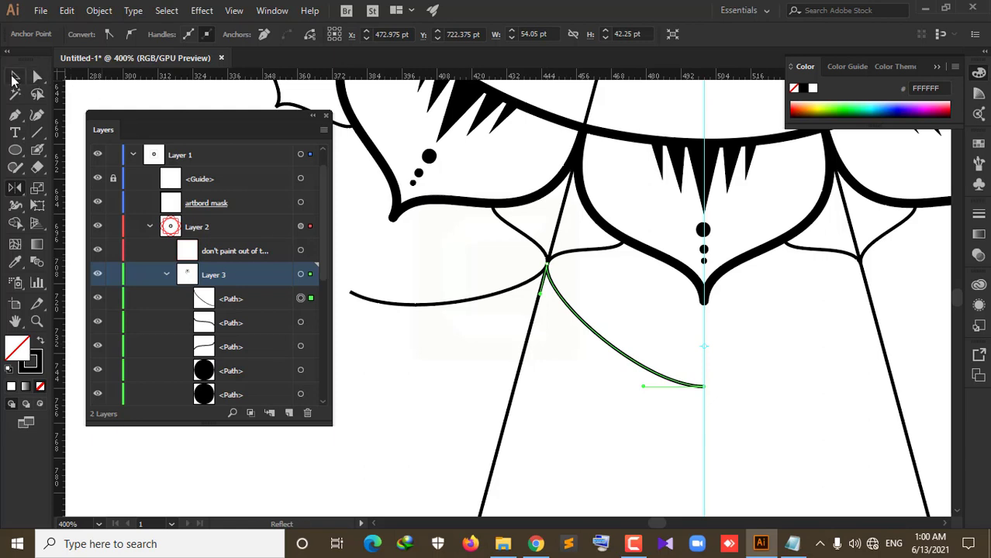
{"action": "left_click", "coordinate": [791, 448]}
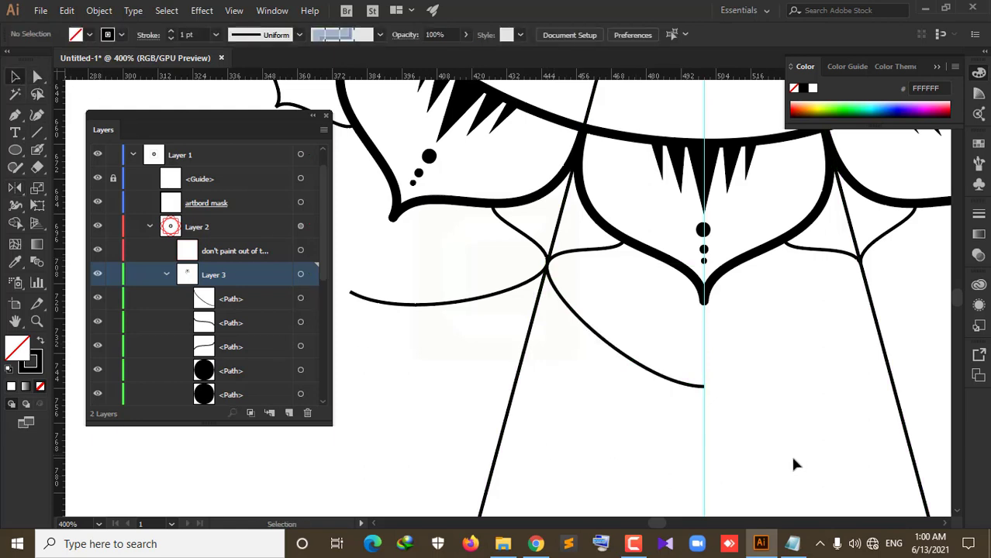
Step: Reflect the curve vertically across the centre guide as a copy, then deselect
{"action": "left_click", "coordinate": [608, 347]}
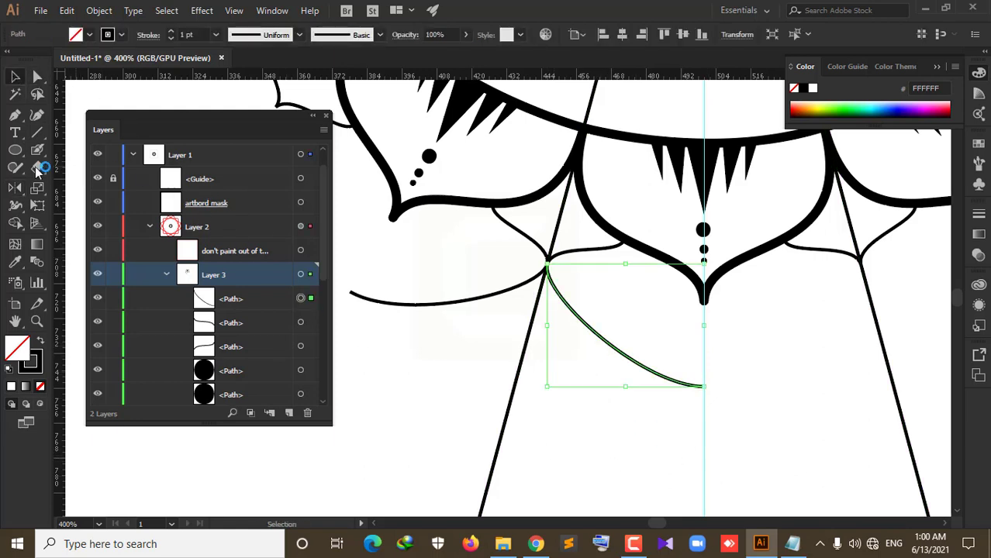
{"action": "left_click", "coordinate": [15, 187]}
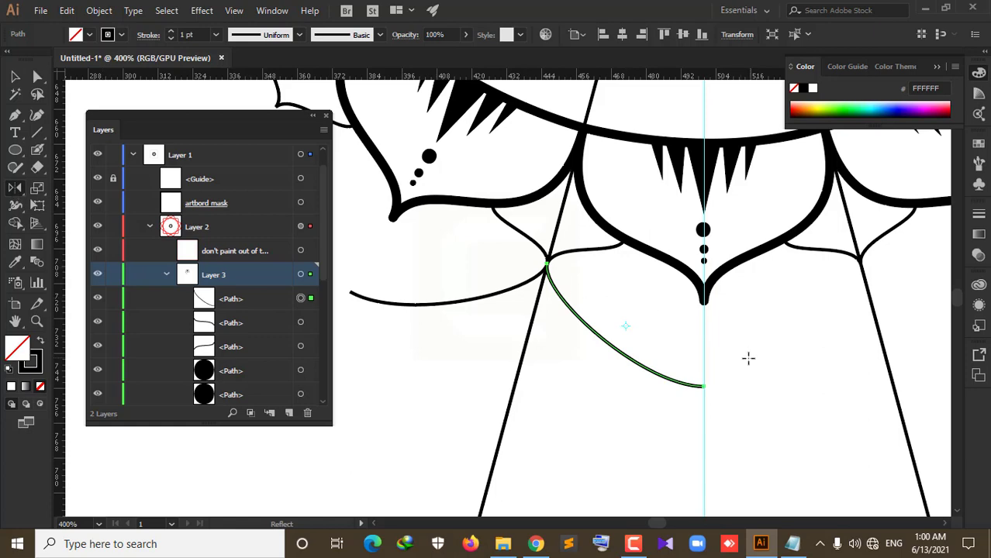
{"action": "scroll", "coordinate": [703, 353], "scroll_direction": "up", "scroll_amount": 1}
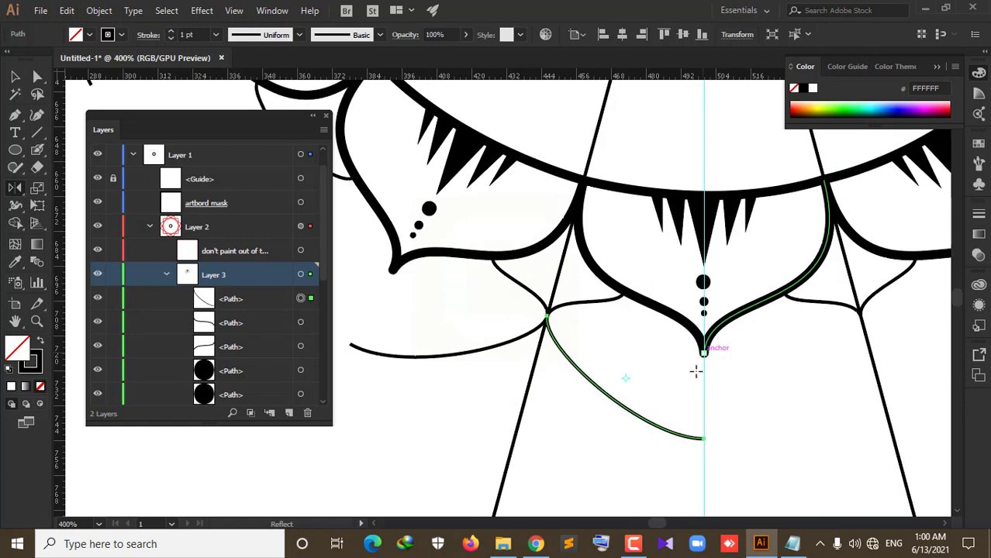
{"action": "scroll", "coordinate": [703, 353], "scroll_direction": "down", "scroll_amount": 1}
{"action": "scroll", "coordinate": [705, 359], "scroll_direction": "up", "scroll_amount": 2, "text": "alt"}
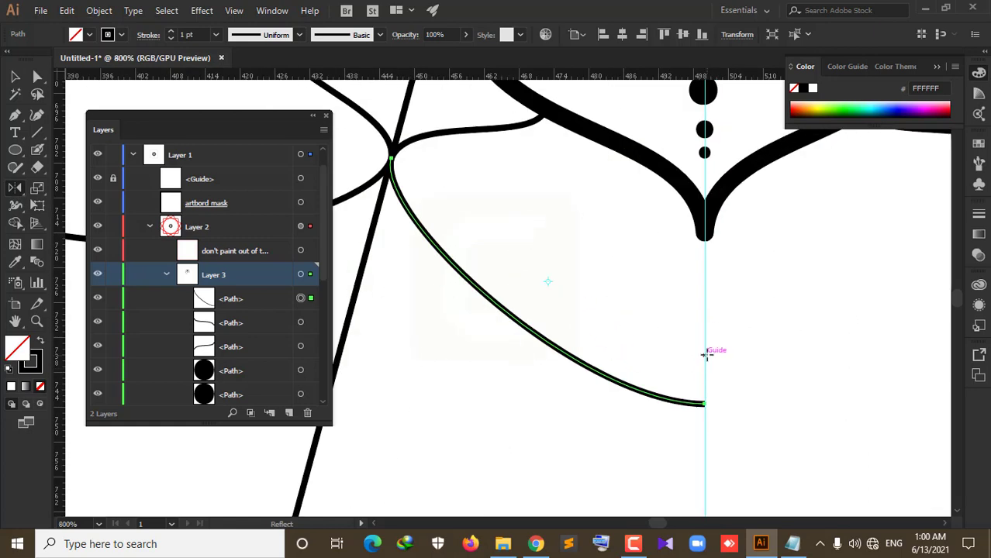
{"action": "left_click", "coordinate": [704, 355], "text": "alt"}
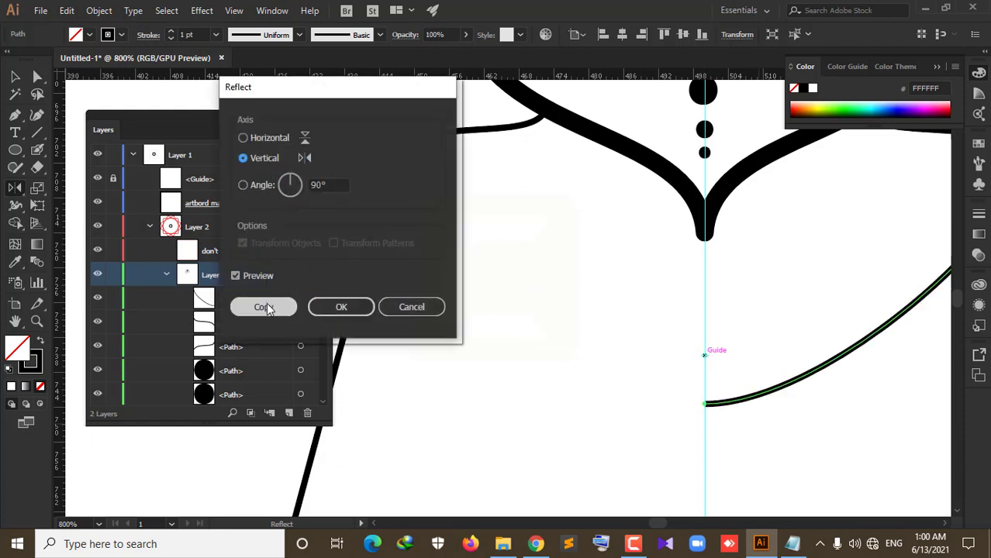
{"action": "left_click", "coordinate": [265, 307]}
{"action": "left_click", "coordinate": [16, 78]}
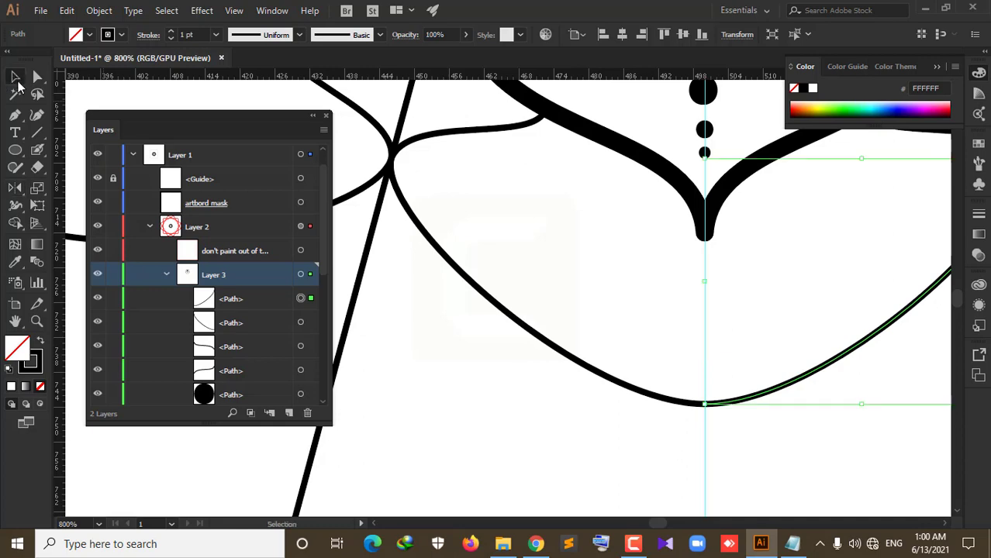
{"action": "scroll", "coordinate": [575, 388], "scroll_direction": "down", "scroll_amount": 4}
{"action": "left_click", "coordinate": [822, 416]}
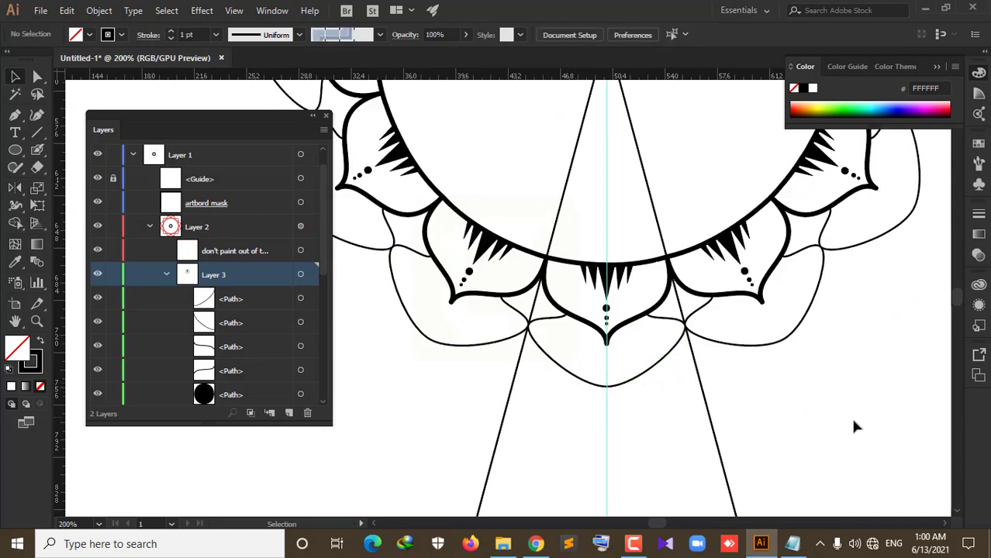
Step: With the Pen tool, place a new path's first anchor beside the middle petal's left edge
{"action": "scroll", "coordinate": [565, 396], "scroll_direction": "down", "scroll_amount": 1}
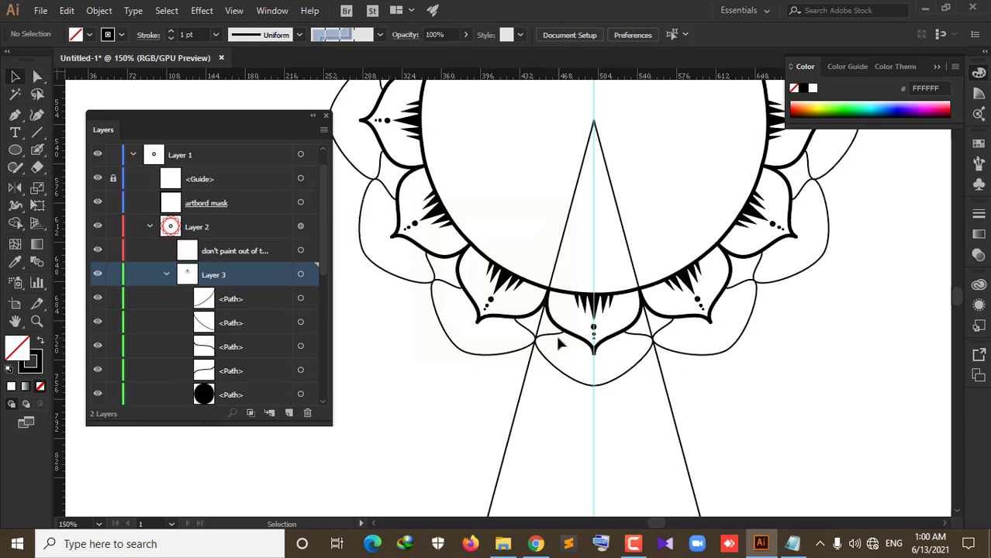
{"action": "left_click", "coordinate": [14, 116]}
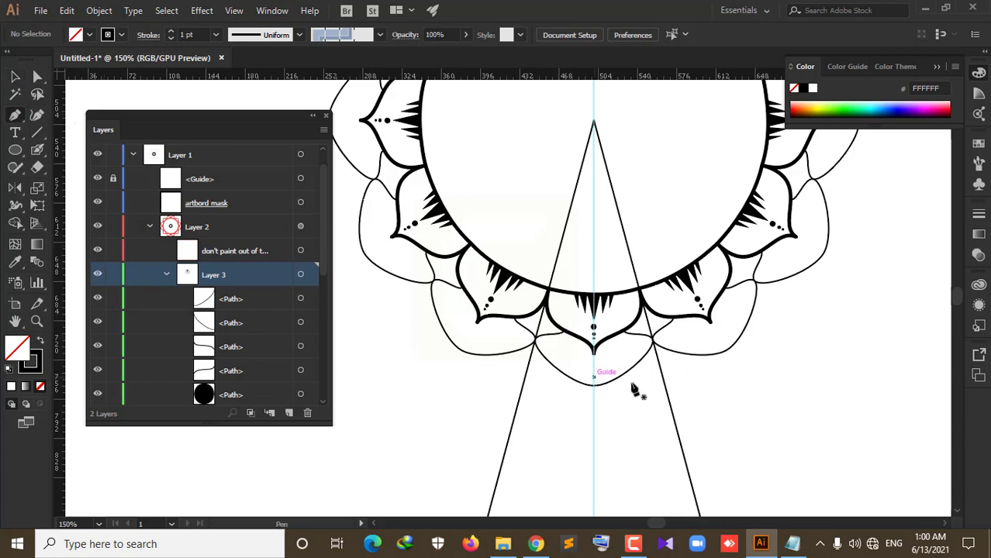
{"action": "scroll", "coordinate": [602, 391], "scroll_direction": "up", "scroll_amount": 3}
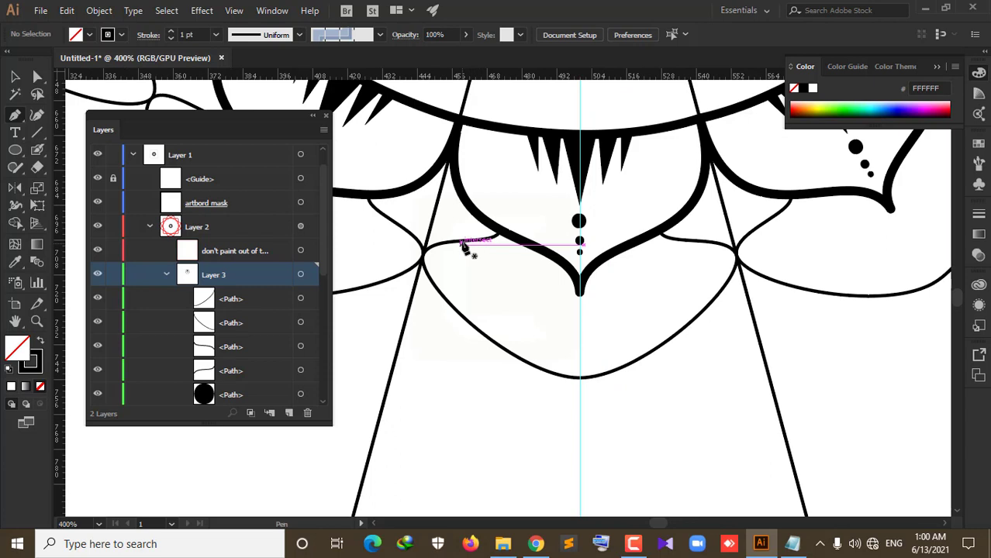
{"action": "left_click", "coordinate": [461, 241]}
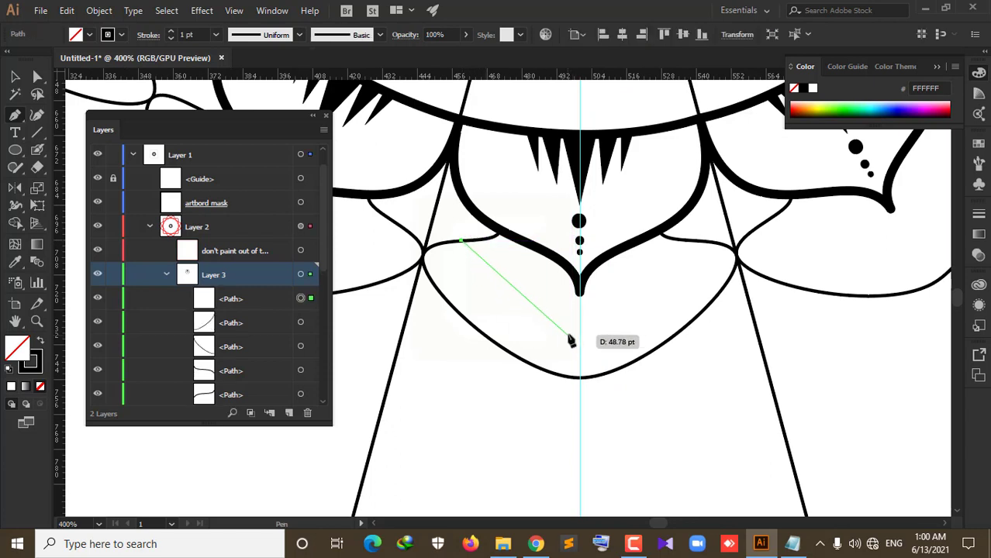
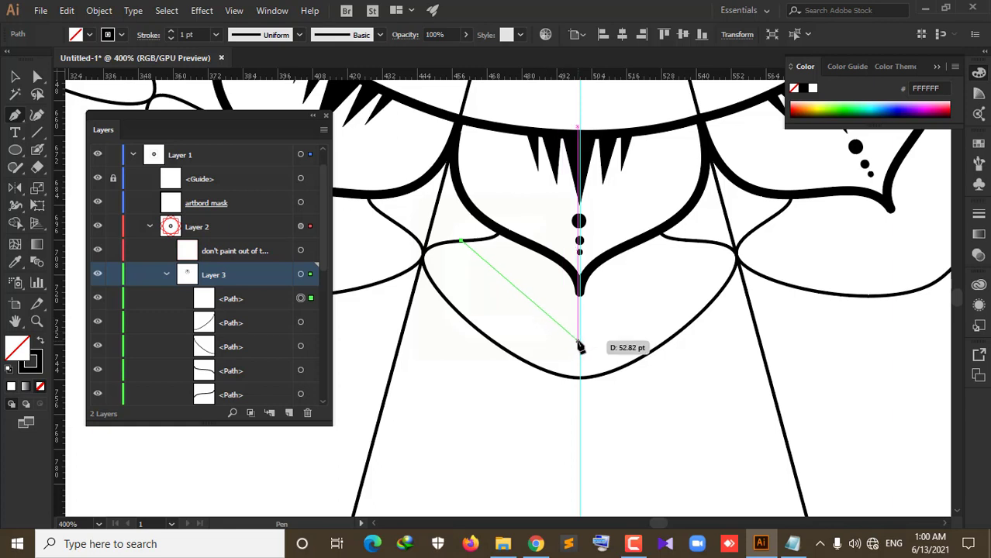
Step: Curve the new stroke from the left petal edge down to the centre guide, then select it
{"action": "left_click_drag", "start_coordinate": [579, 343], "coordinate": [652, 362]}
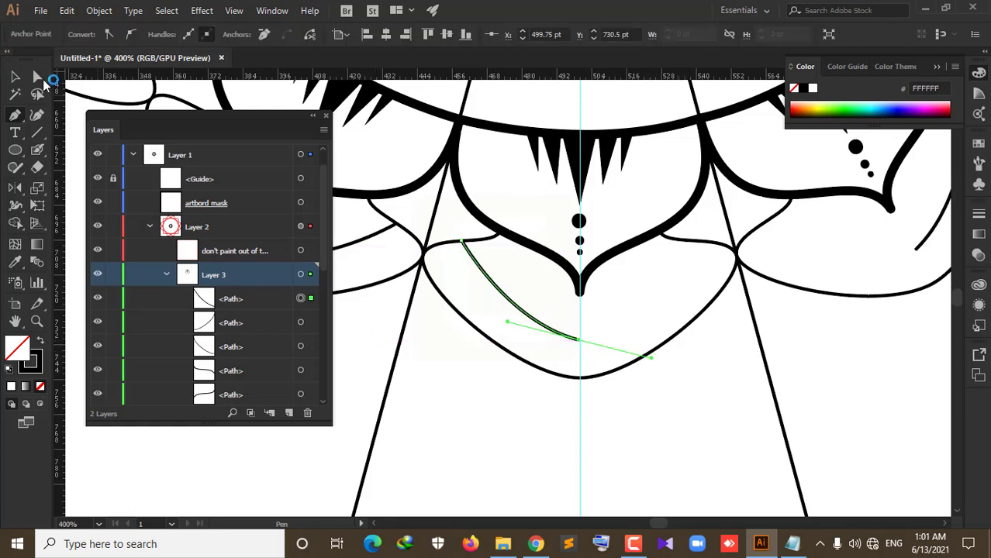
{"action": "left_click", "coordinate": [15, 76]}
{"action": "left_click", "coordinate": [557, 442]}
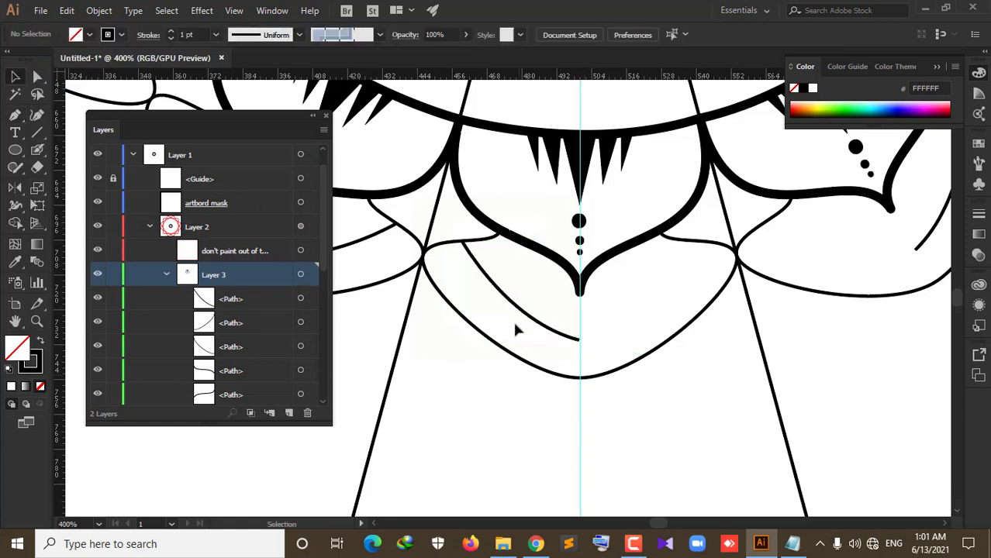
{"action": "left_click", "coordinate": [515, 307]}
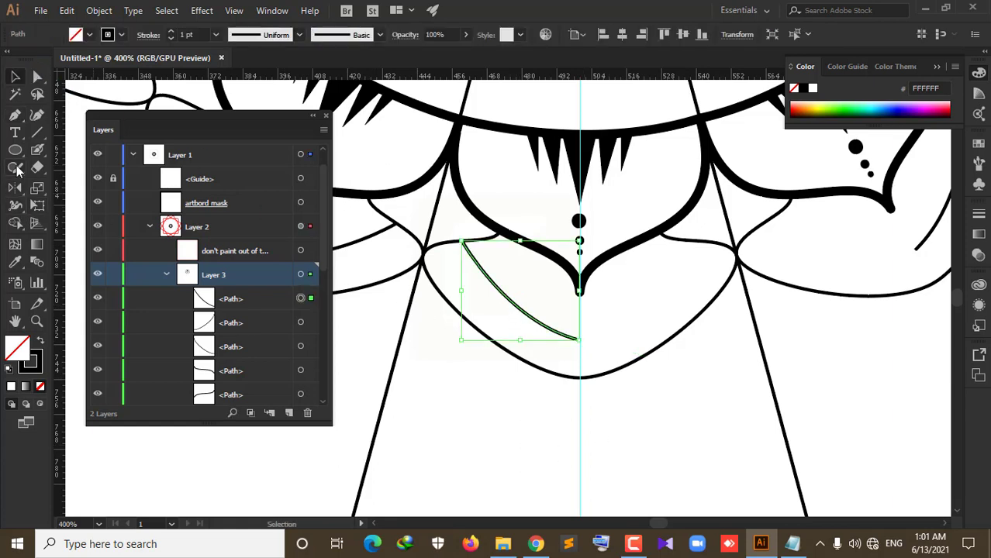
{"action": "left_click", "coordinate": [16, 187]}
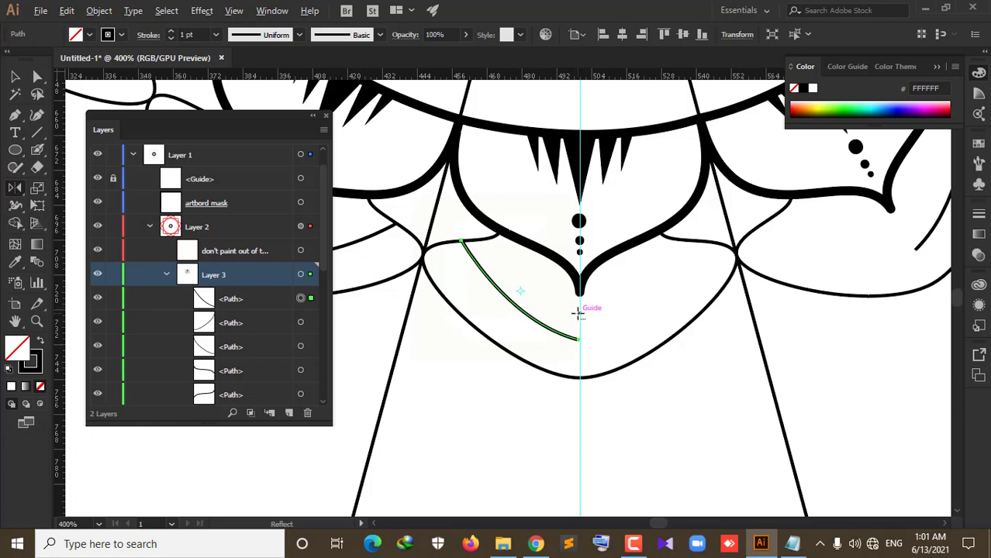
Step: Reflect a copy of the curve across the vertical centre guide to form the petal's right half
{"action": "left_click", "coordinate": [579, 313], "text": "alt"}
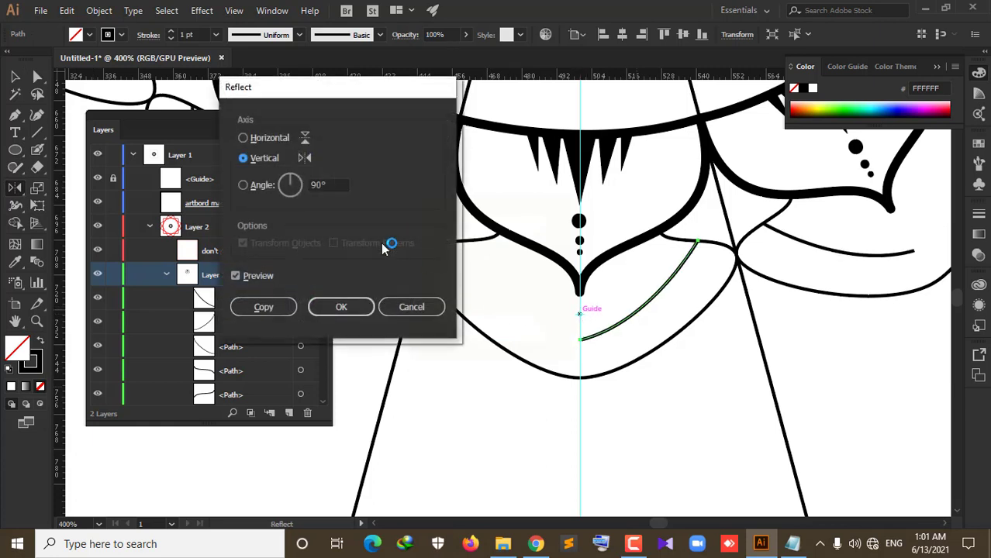
{"action": "left_click", "coordinate": [264, 308]}
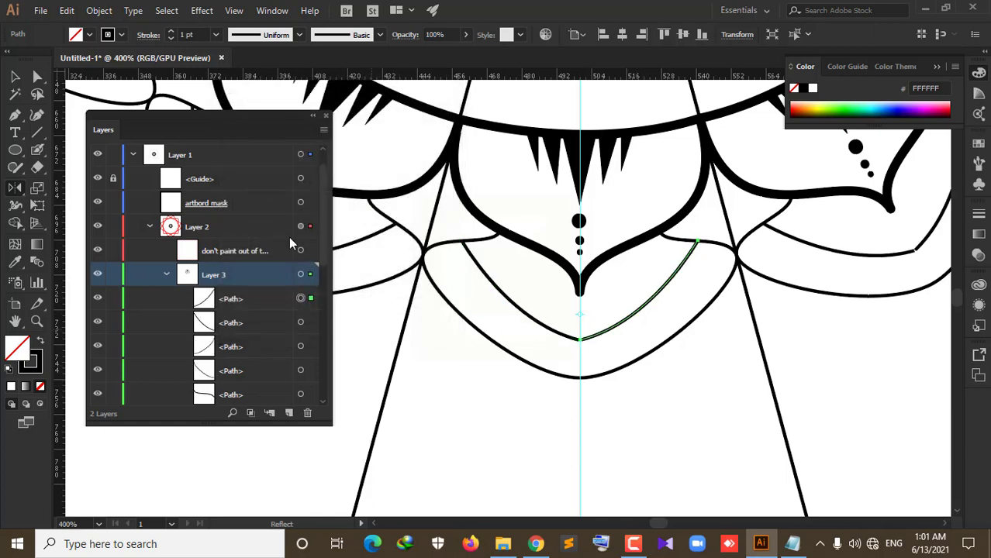
{"action": "left_click", "coordinate": [16, 77]}
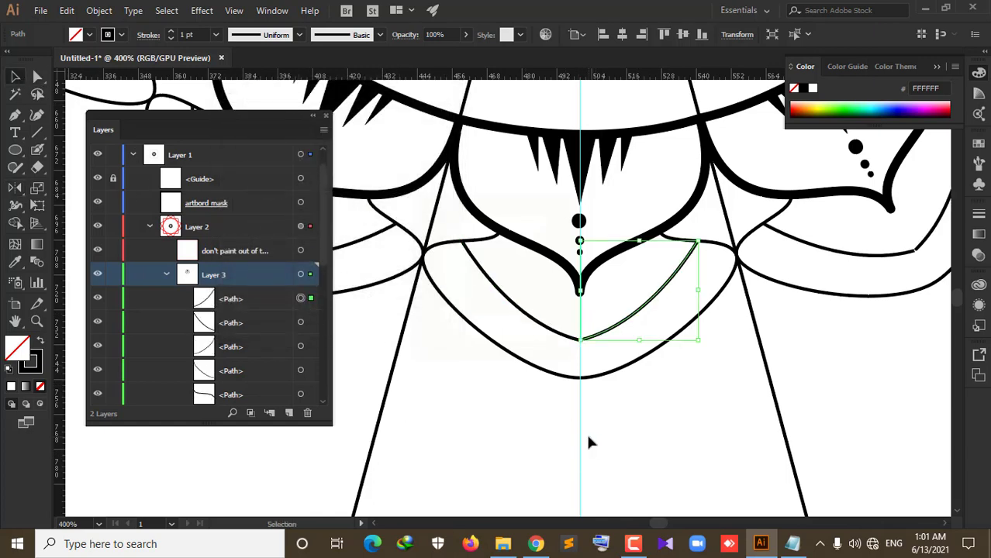
{"action": "left_click", "coordinate": [732, 407]}
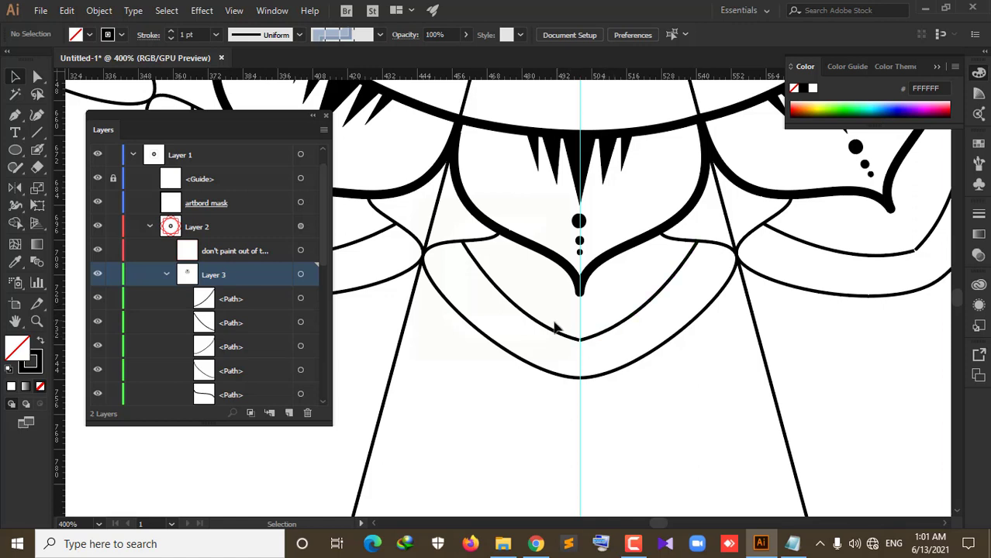
Step: Thicken the left inner petal curve and both small connecting curves to 2 pt
{"action": "left_click", "coordinate": [552, 332]}
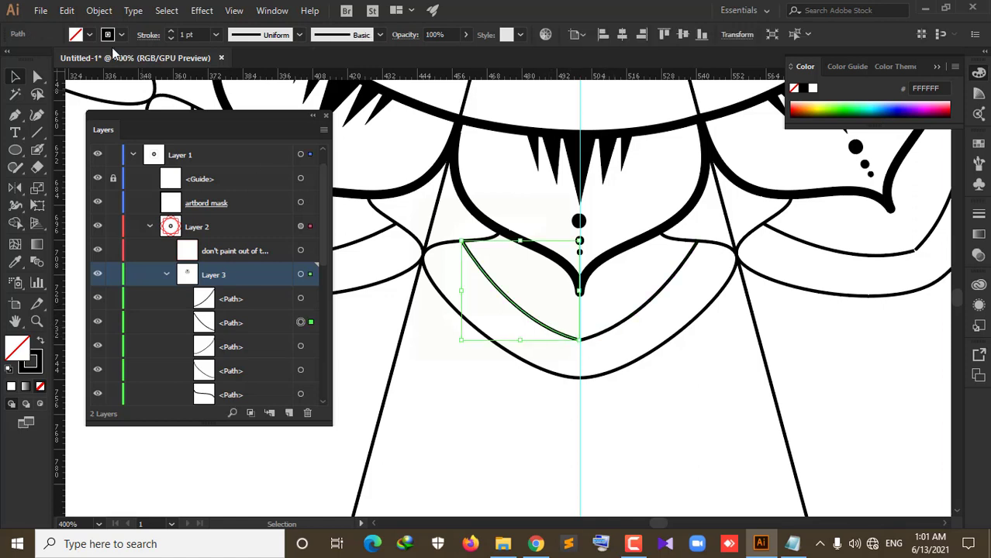
{"action": "left_click", "coordinate": [171, 31]}
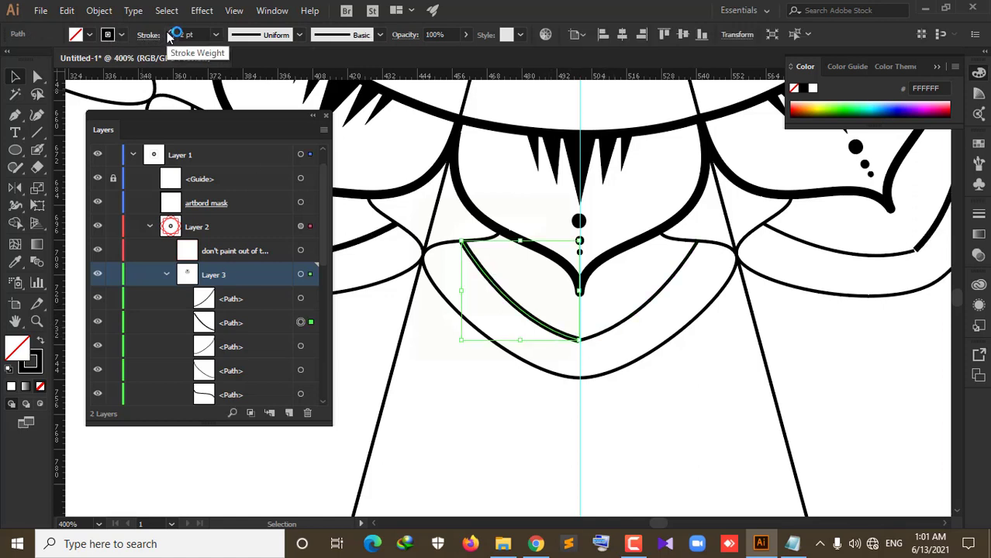
{"action": "left_click", "coordinate": [444, 247]}
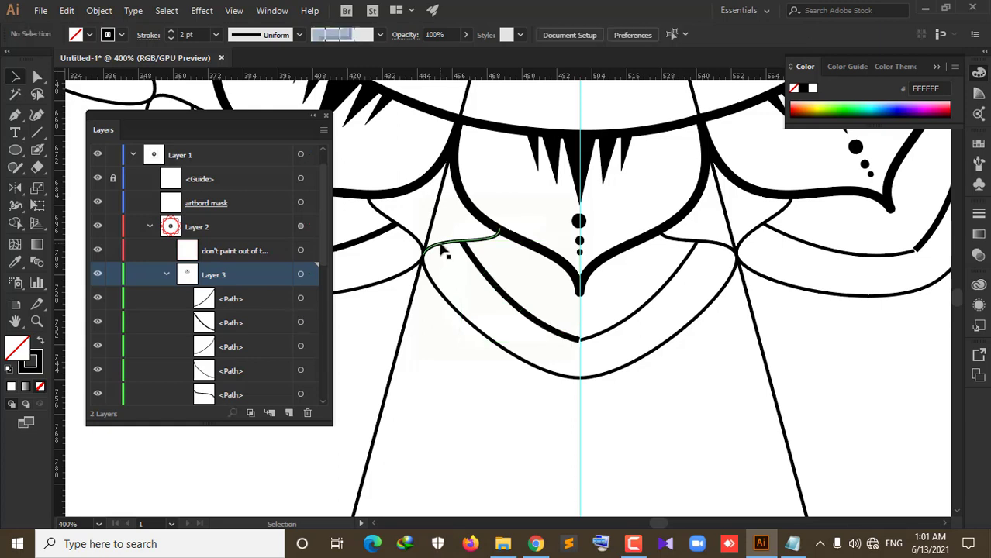
{"action": "left_click", "coordinate": [171, 32]}
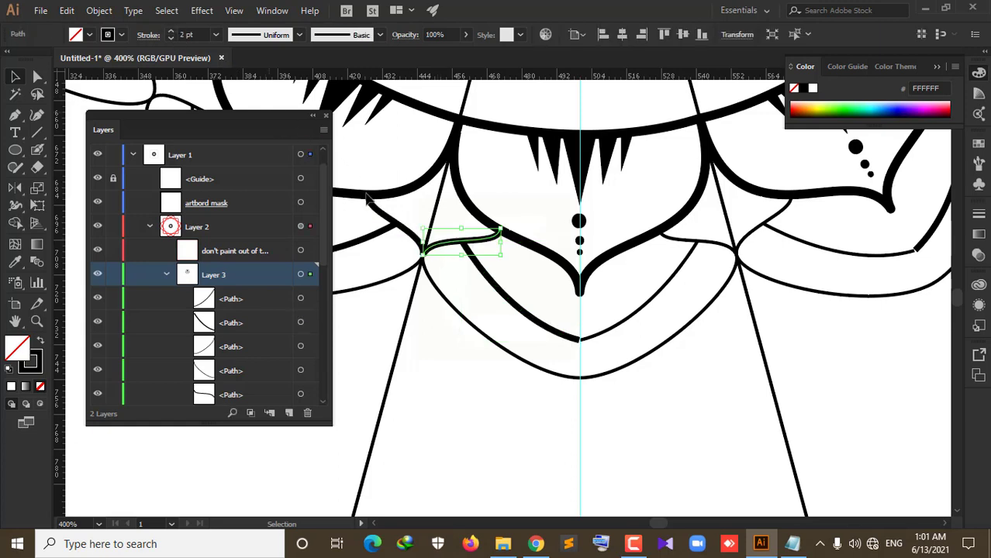
{"action": "left_click", "coordinate": [703, 247]}
{"action": "left_click", "coordinate": [705, 247]}
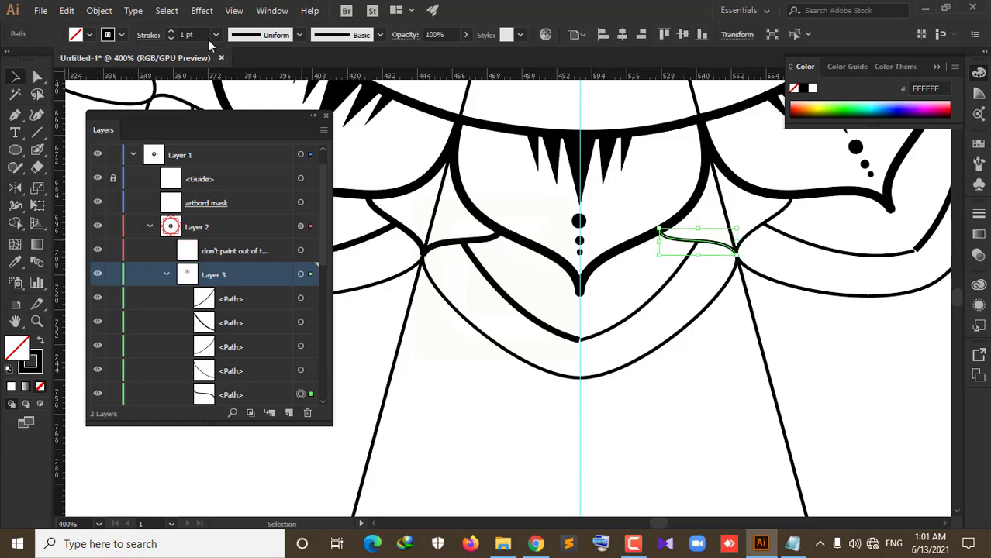
{"action": "left_click", "coordinate": [171, 32]}
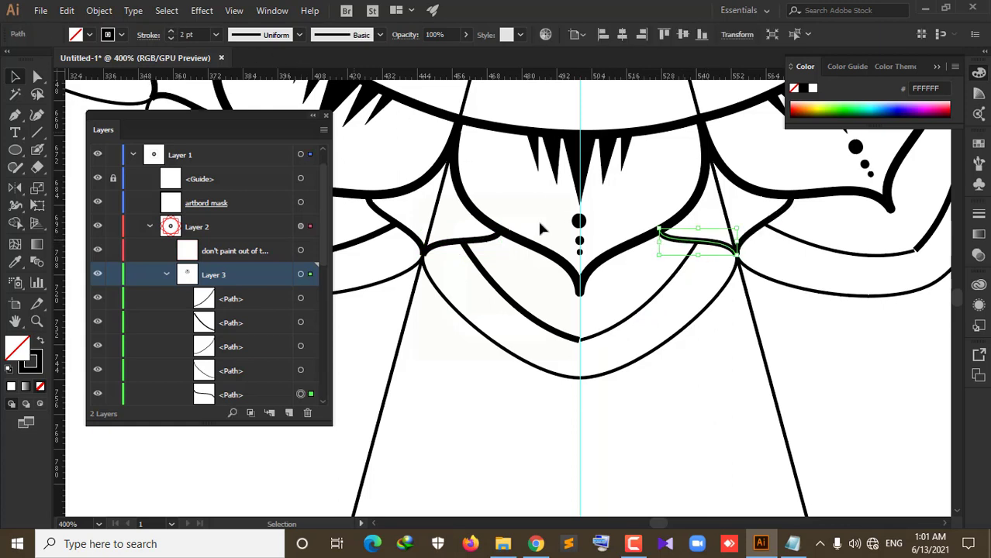
Step: Thicken the right inner and lower-left outer petal curves to 2 pt
{"action": "left_click", "coordinate": [668, 286]}
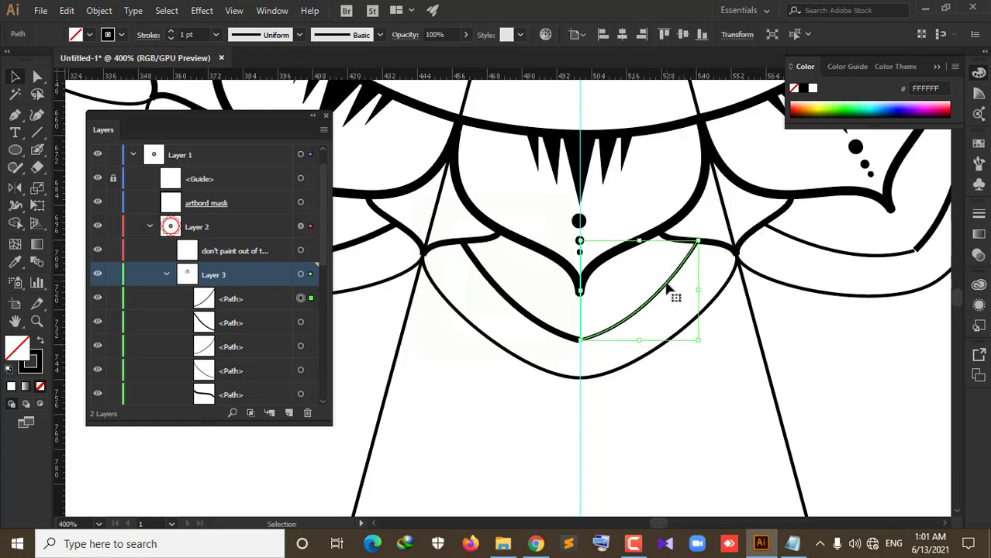
{"action": "left_click", "coordinate": [172, 32]}
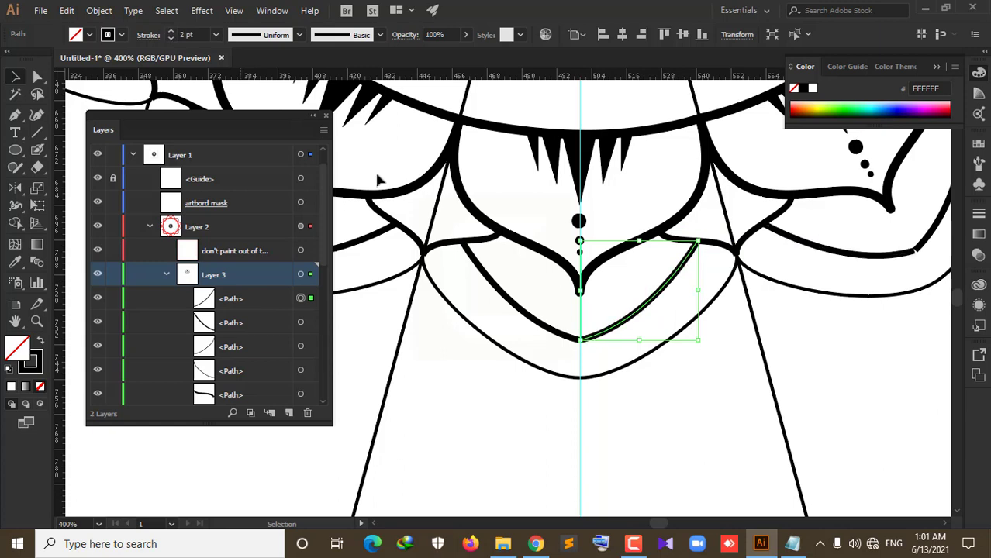
{"action": "left_click", "coordinate": [480, 333]}
{"action": "left_click", "coordinate": [172, 32]}
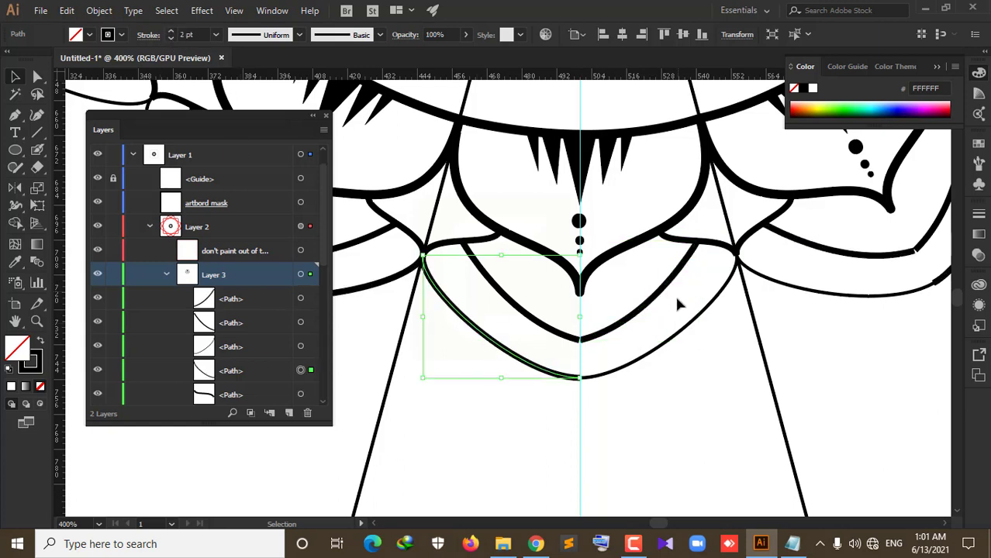
{"action": "left_click", "coordinate": [673, 338]}
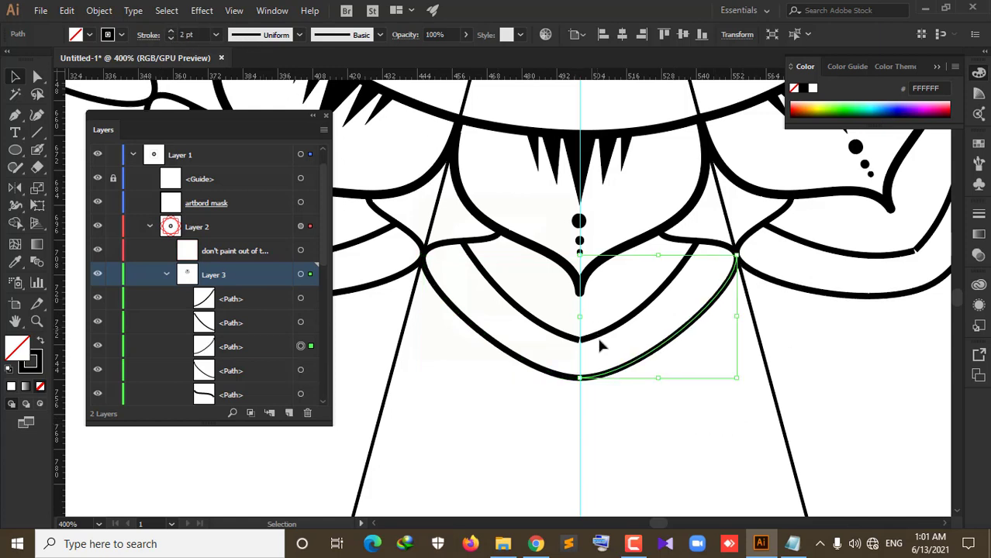
{"action": "left_click", "coordinate": [616, 418]}
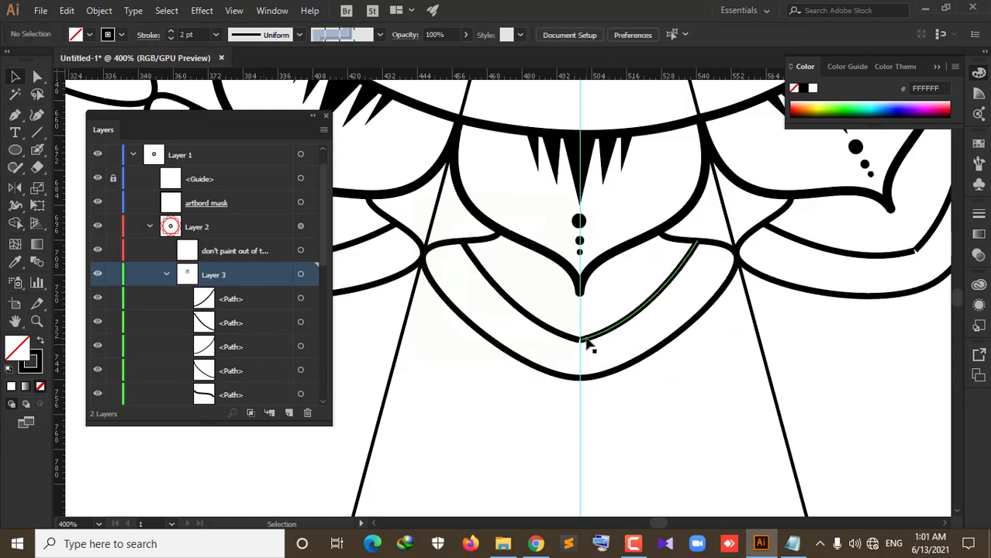
Step: Zoom in and snap the inner petal's tip anchor onto the centre guide
{"action": "scroll", "coordinate": [591, 339], "scroll_direction": "up", "scroll_amount": 3}
{"action": "scroll", "coordinate": [589, 347], "scroll_direction": "up", "scroll_amount": 2}
{"action": "left_click", "coordinate": [519, 322]}
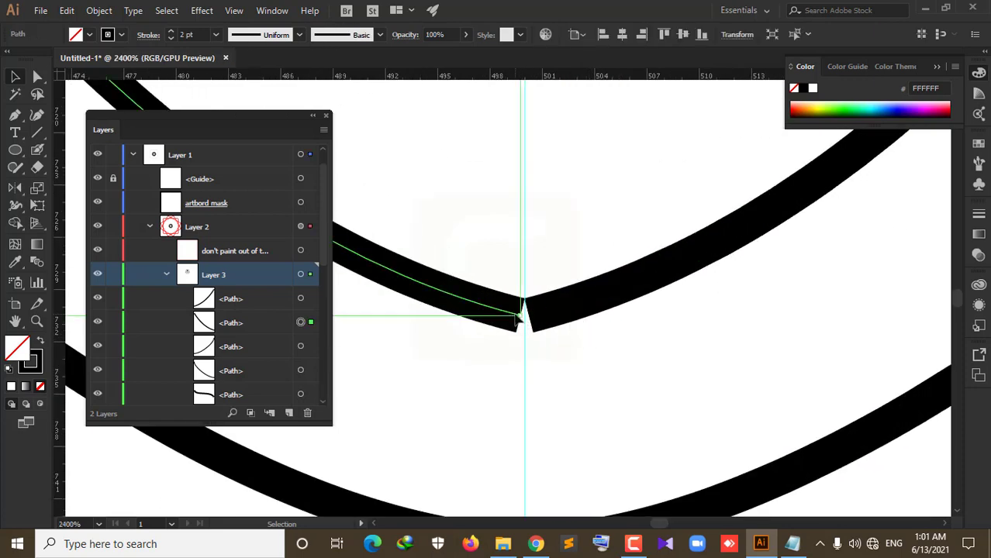
{"action": "left_click", "coordinate": [37, 76]}
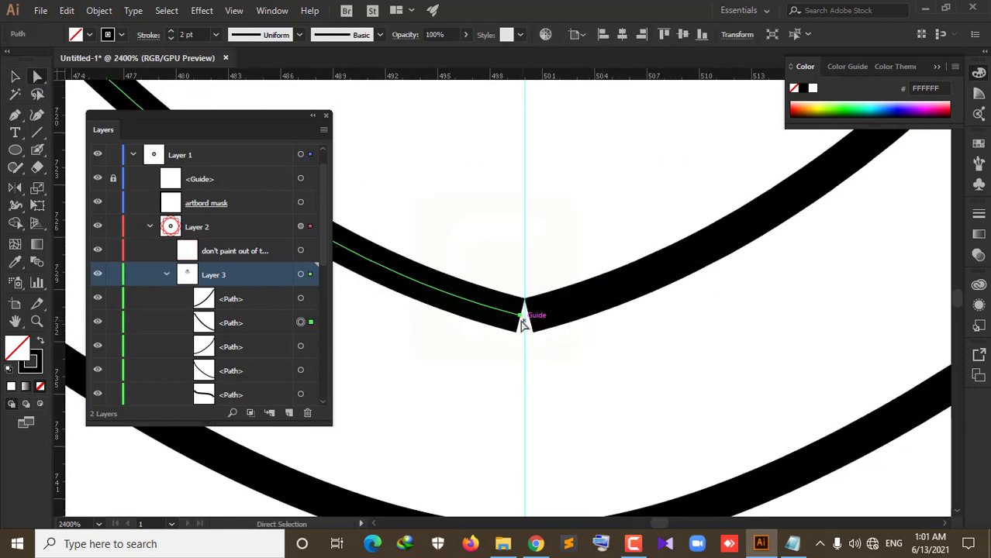
{"action": "left_click", "coordinate": [522, 318]}
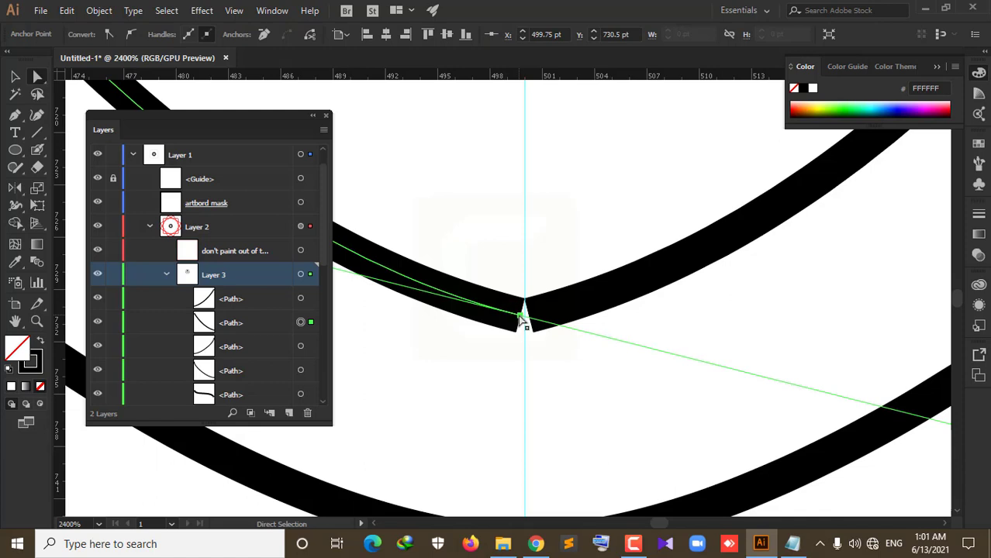
{"action": "left_click_drag", "start_coordinate": [522, 319], "coordinate": [525, 317]}
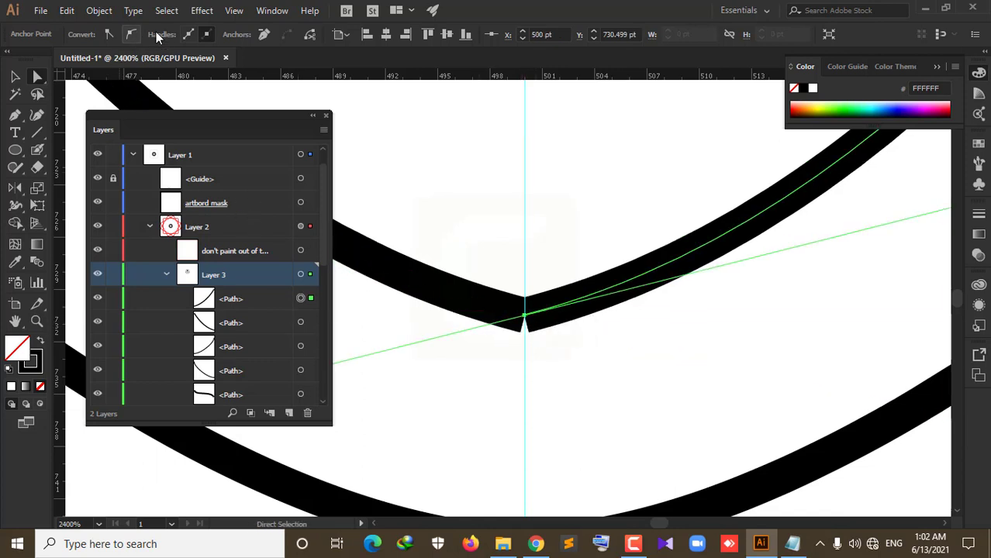
{"action": "left_click", "coordinate": [17, 76]}
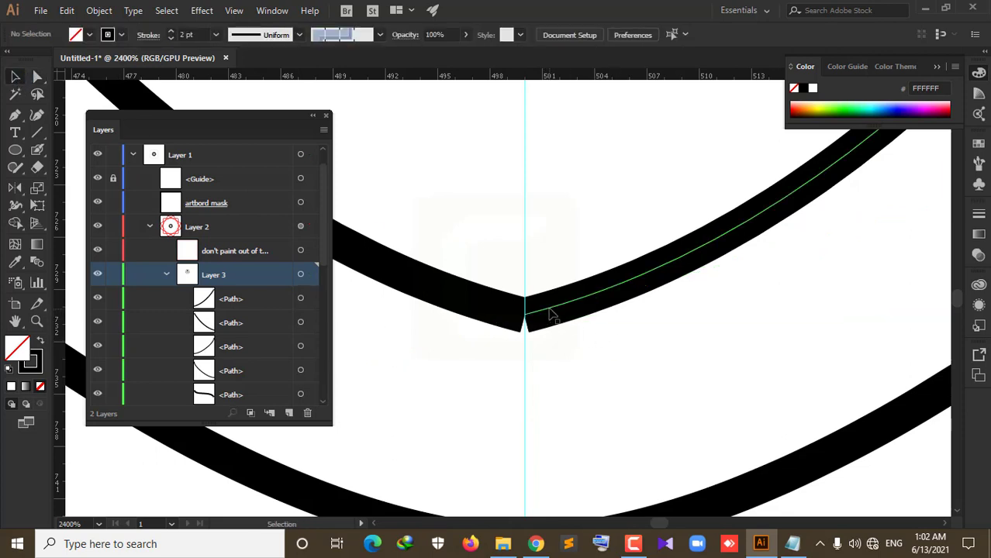
Step: Give both inner petal curves Round Cap and Round Join stroke settings
{"action": "left_click", "coordinate": [144, 35]}
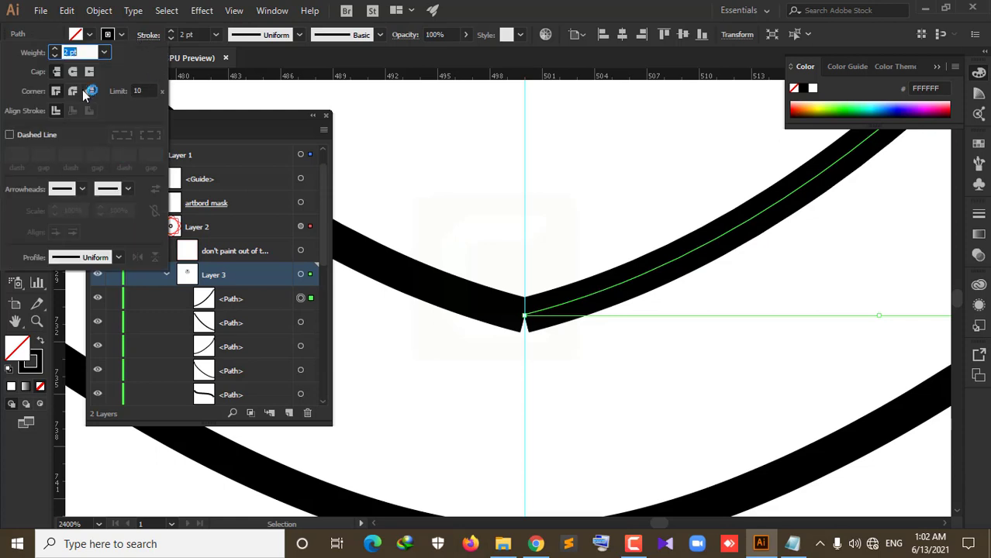
{"action": "left_click", "coordinate": [73, 88]}
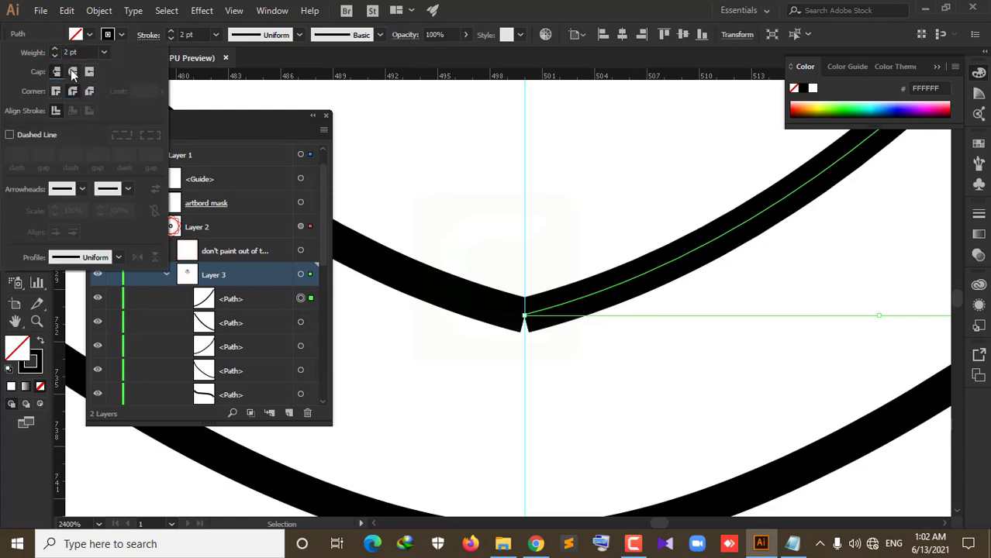
{"action": "left_click", "coordinate": [72, 71]}
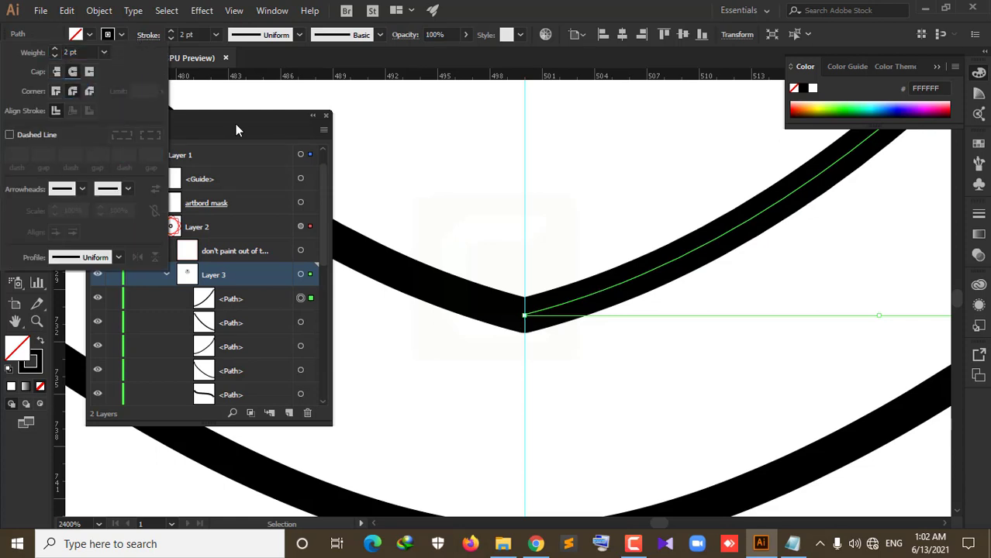
{"action": "left_click", "coordinate": [497, 310]}
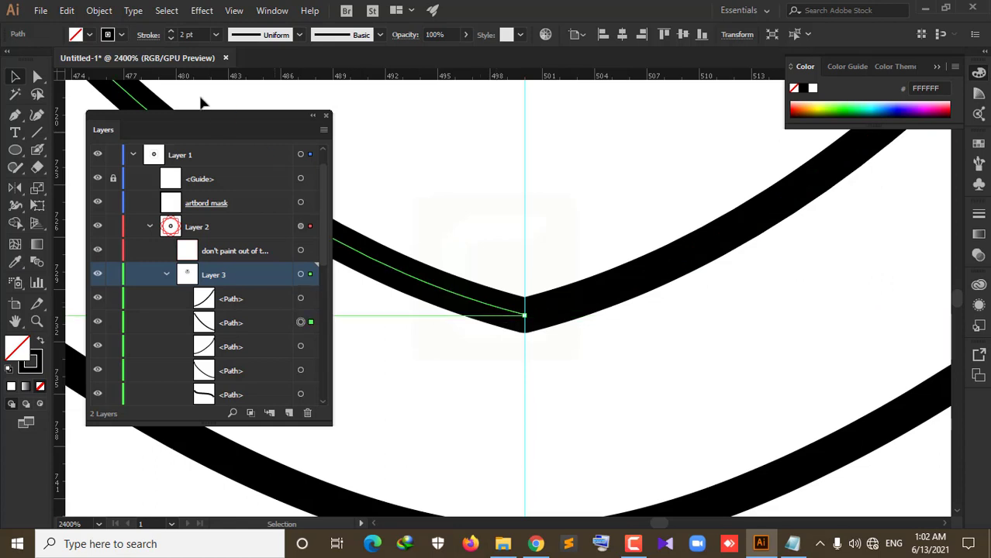
{"action": "left_click", "coordinate": [146, 35]}
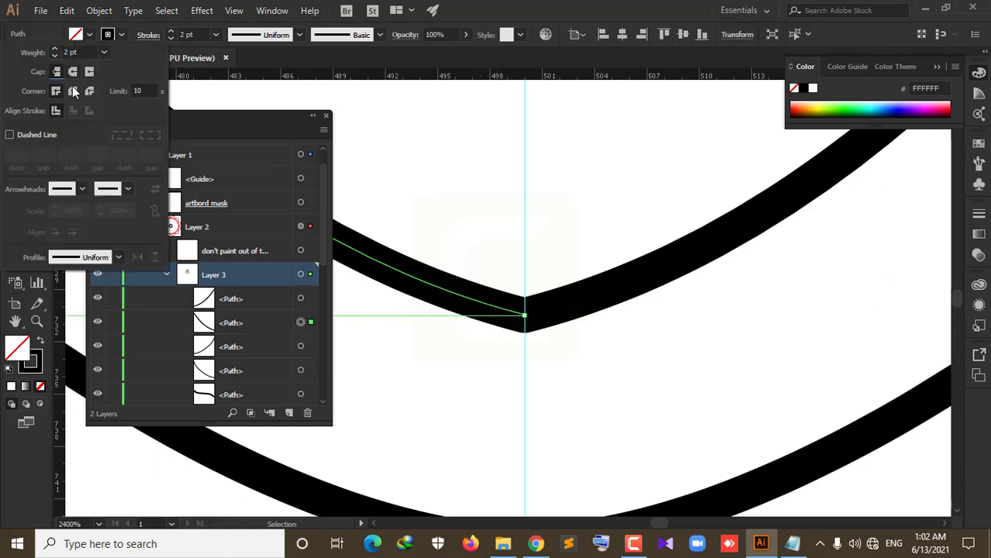
{"action": "left_click", "coordinate": [74, 91]}
{"action": "left_click", "coordinate": [576, 408]}
Step: Move the right diagonal line's top anchor onto its petal outline intersection
{"action": "left_click", "coordinate": [562, 365]}
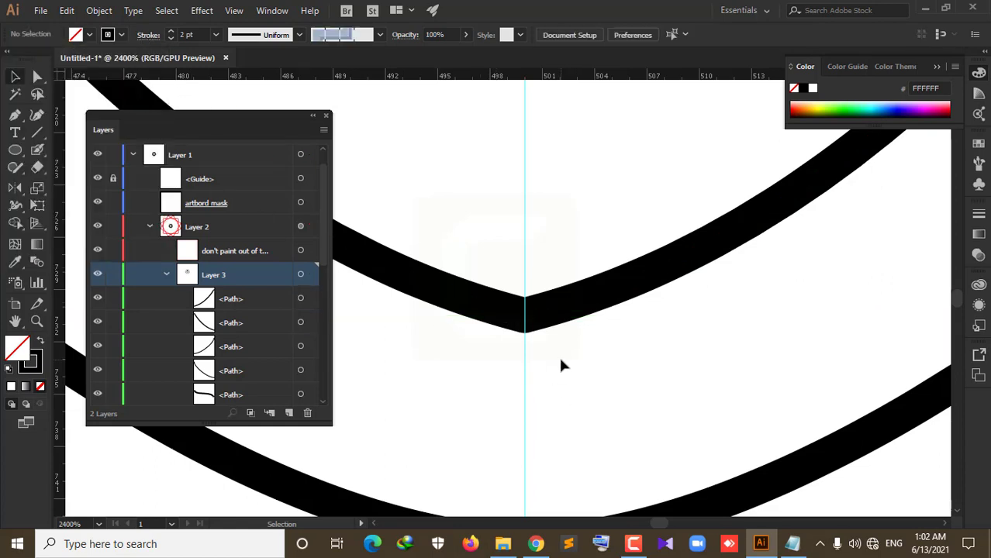
{"action": "scroll", "coordinate": [561, 365], "scroll_direction": "down", "scroll_amount": 2}
{"action": "scroll", "coordinate": [563, 367], "scroll_direction": "down", "scroll_amount": 2}
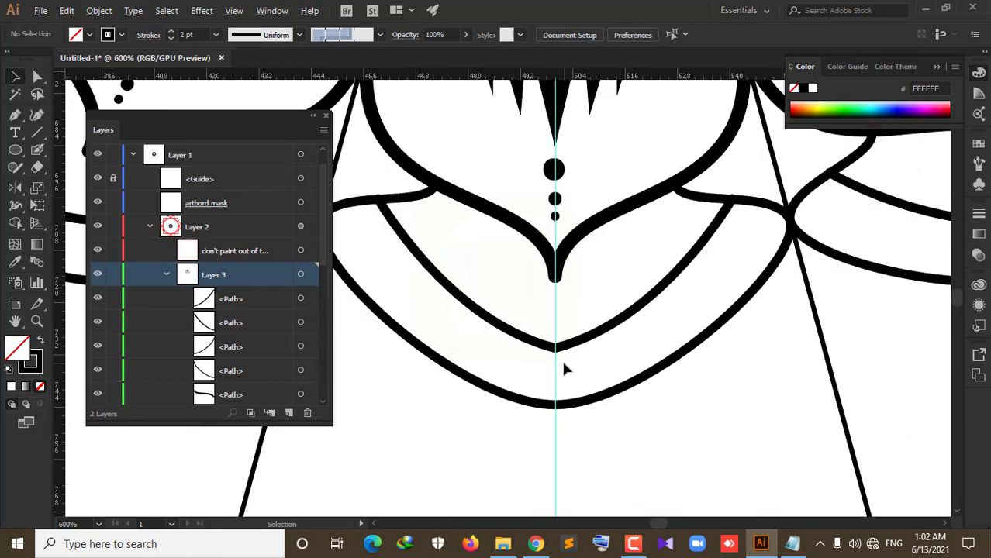
{"action": "scroll", "coordinate": [731, 218], "scroll_direction": "up", "scroll_amount": 2}
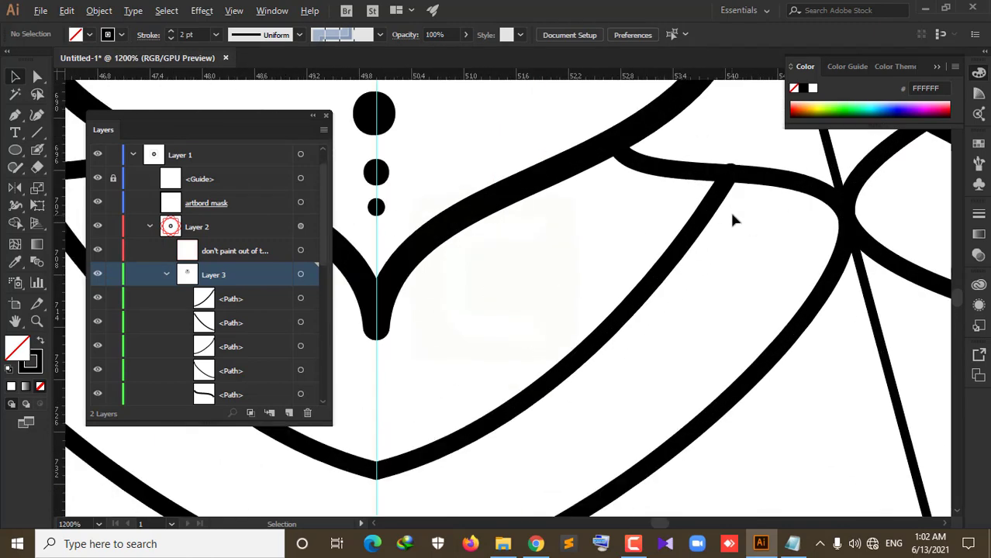
{"action": "scroll", "coordinate": [731, 217], "scroll_direction": "up", "scroll_amount": 1}
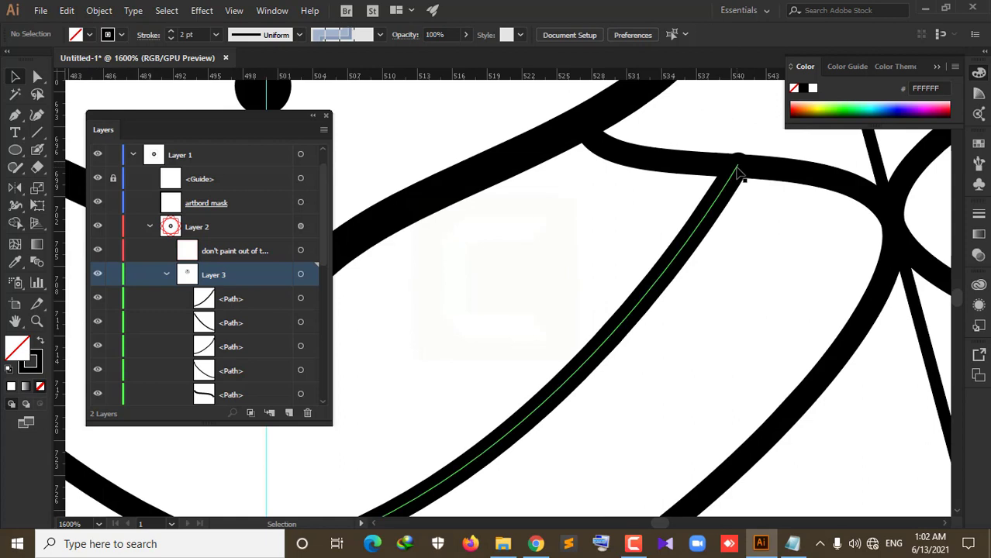
{"action": "scroll", "coordinate": [723, 216], "scroll_direction": "down", "scroll_amount": 1}
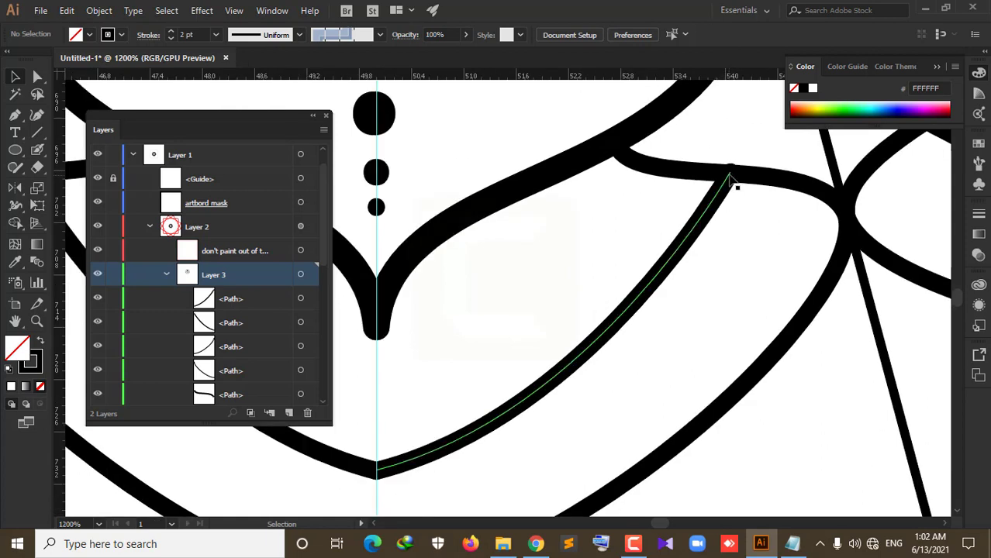
{"action": "left_click", "coordinate": [730, 177]}
{"action": "left_click", "coordinate": [38, 77]}
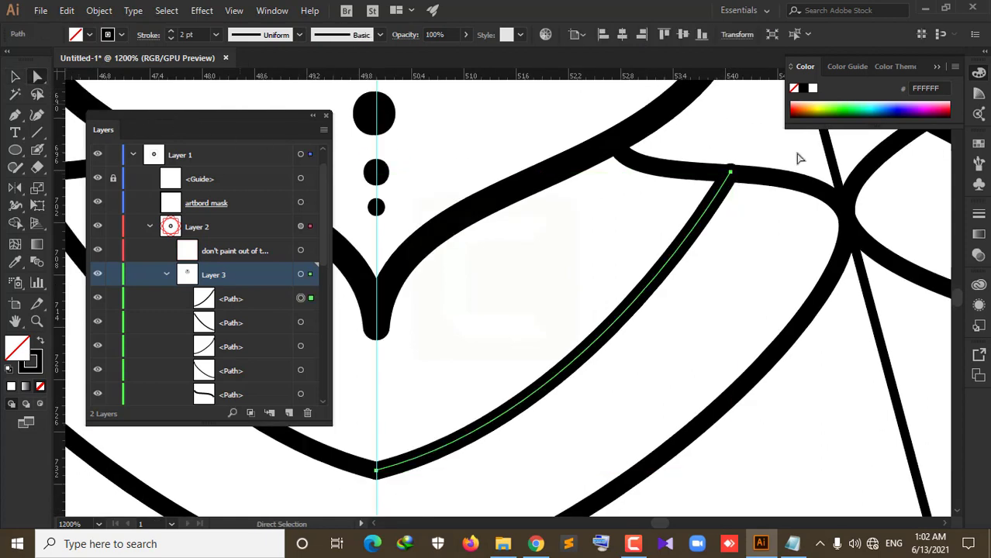
{"action": "left_click", "coordinate": [730, 173]}
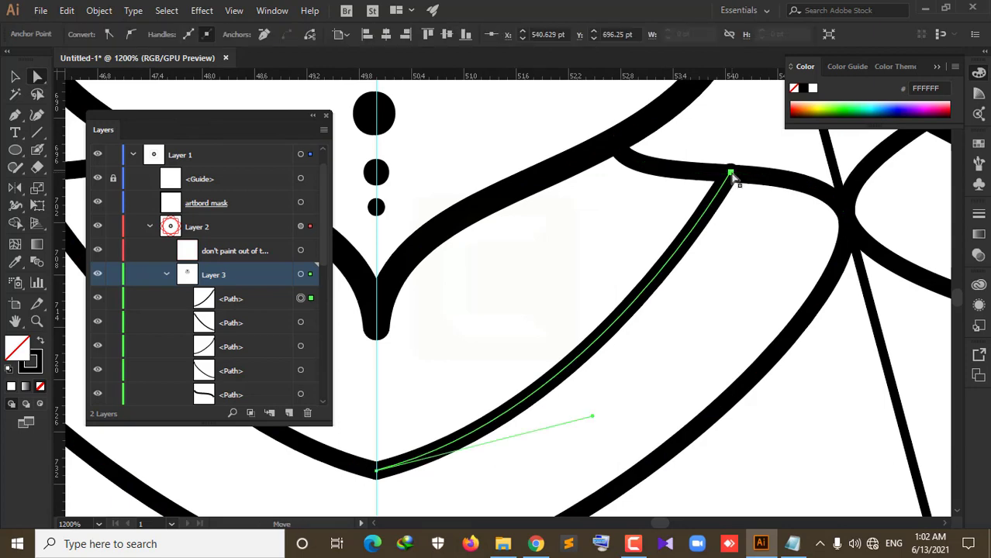
{"action": "left_click_drag", "start_coordinate": [731, 178], "coordinate": [736, 179]}
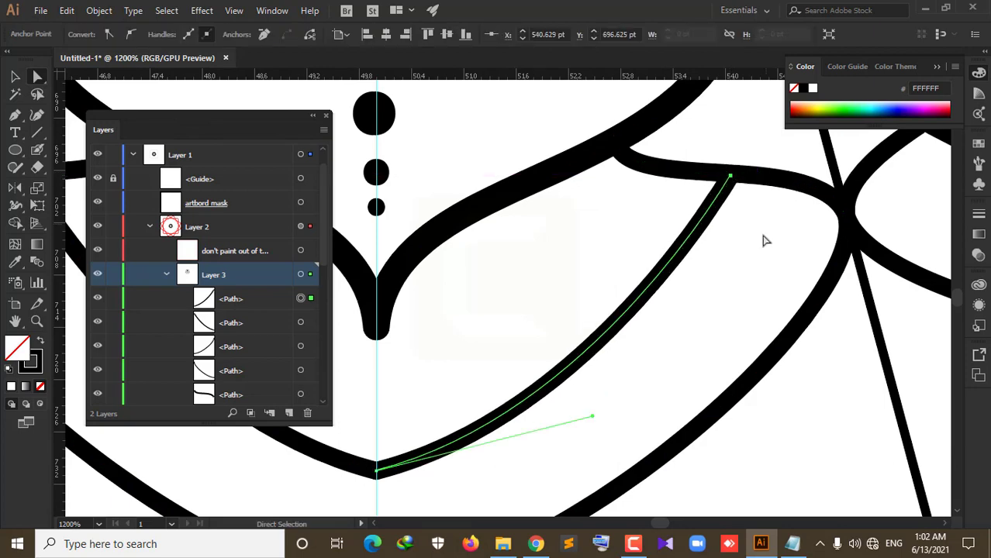
Step: Snap the left diagonal line's top anchor onto the petal outline intersection
{"action": "left_click_drag", "start_coordinate": [545, 271], "coordinate": [983, 324]}
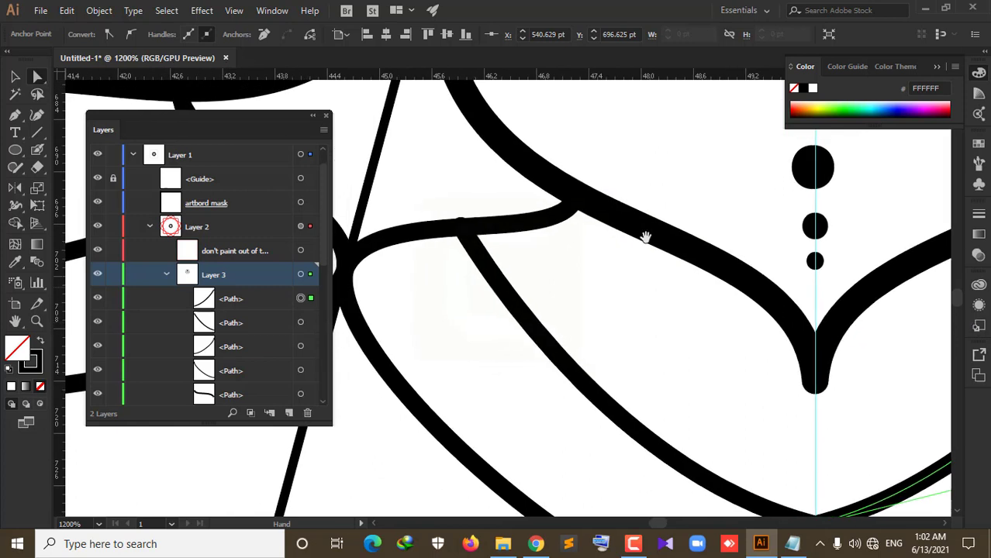
{"action": "left_click", "coordinate": [461, 228]}
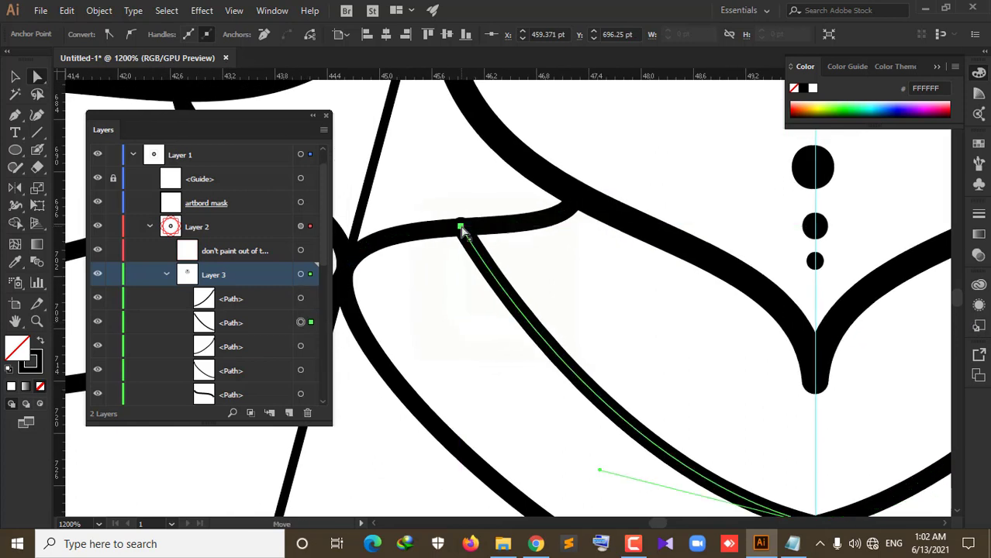
{"action": "left_click_drag", "start_coordinate": [461, 228], "coordinate": [461, 231]}
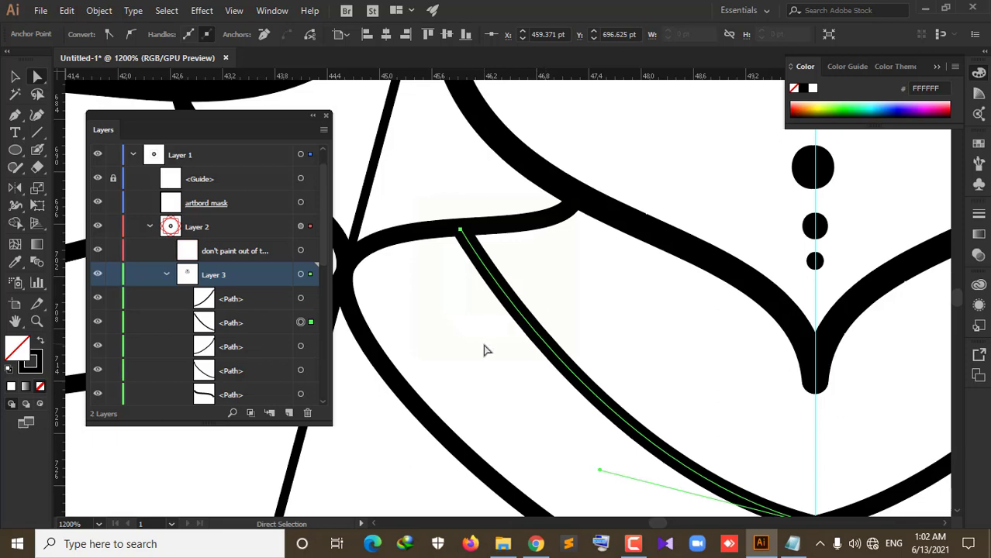
{"action": "scroll", "coordinate": [527, 365], "scroll_direction": "down", "scroll_amount": 5}
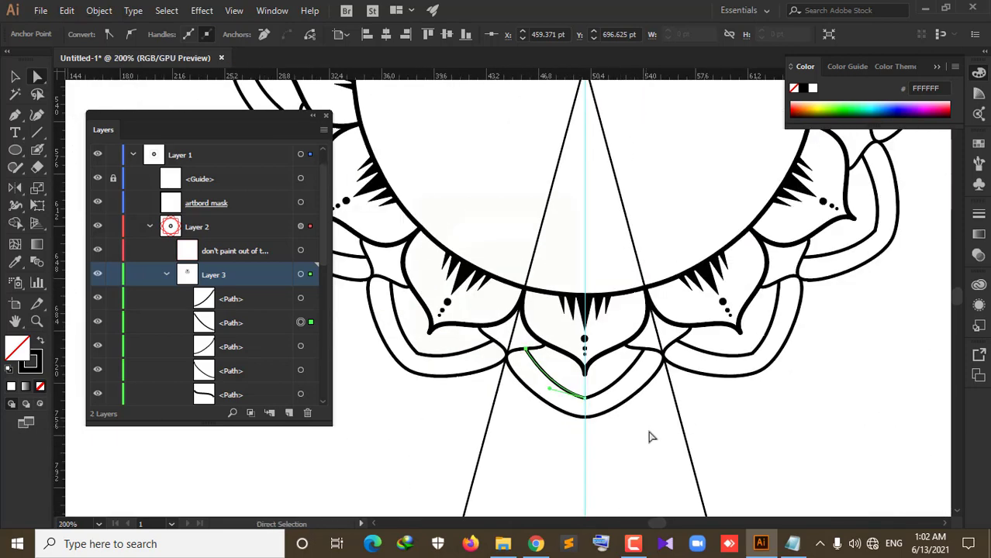
{"action": "left_click", "coordinate": [653, 444]}
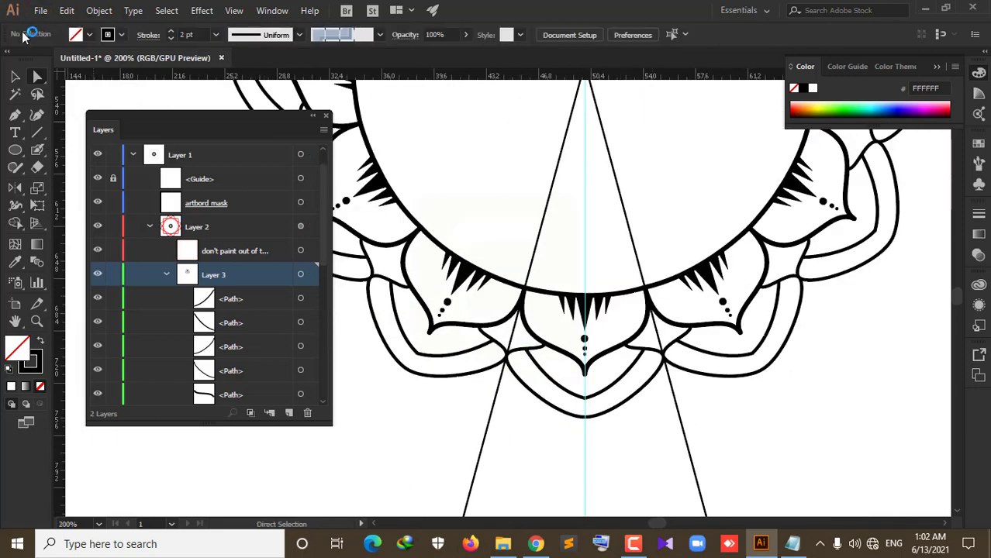
Step: Draw three curved hatch strokes across the left half of the lower petal band
{"action": "left_click", "coordinate": [14, 77]}
{"action": "left_click", "coordinate": [15, 114]}
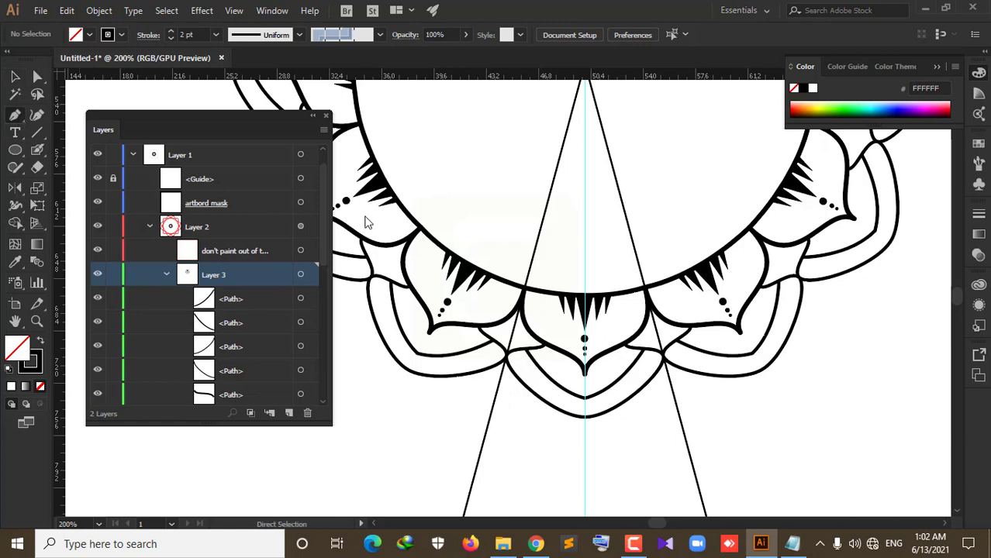
{"action": "scroll", "coordinate": [547, 355], "scroll_direction": "up", "scroll_amount": 3}
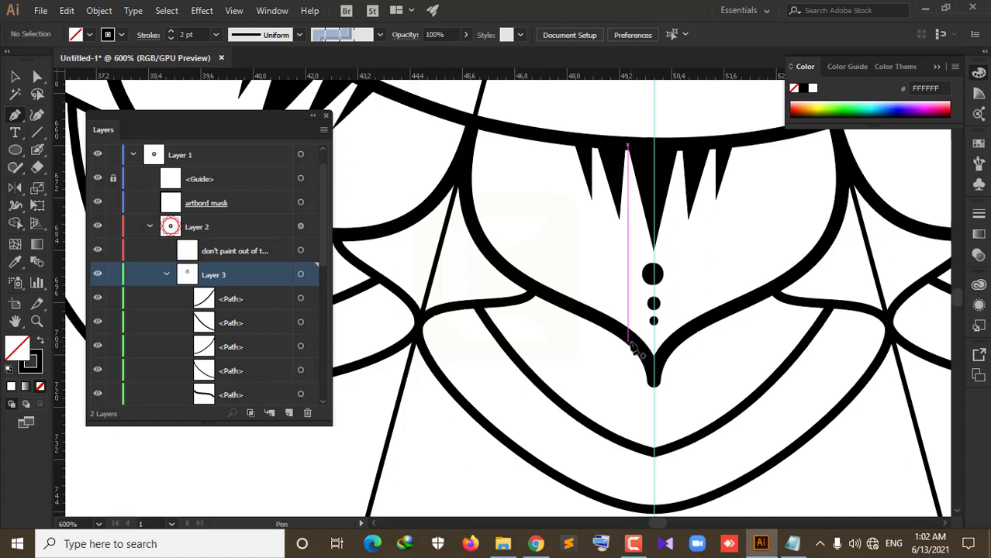
{"action": "left_click", "coordinate": [627, 341]}
{"action": "mouse_move", "coordinate": [593, 425]}
{"action": "left_mouse_down"}
{"action": "mouse_move", "coordinate": [571, 443]}
{"action": "mouse_move", "coordinate": [590, 454]}
{"action": "left_mouse_up"}
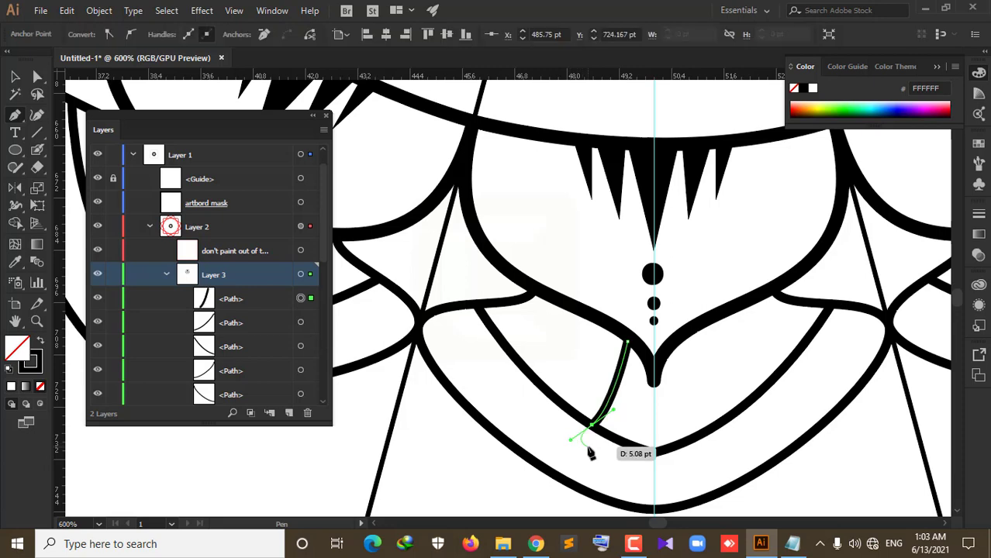
{"action": "left_click_drag", "start_coordinate": [590, 455], "coordinate": [598, 462]}
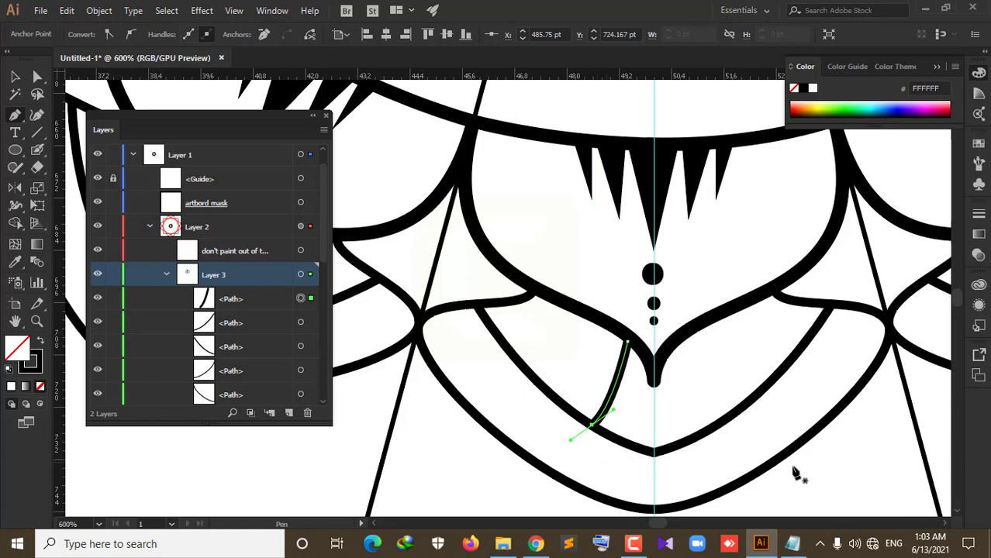
{"action": "left_click", "coordinate": [590, 319]}
{"action": "left_click_drag", "start_coordinate": [552, 389], "coordinate": [529, 411]}
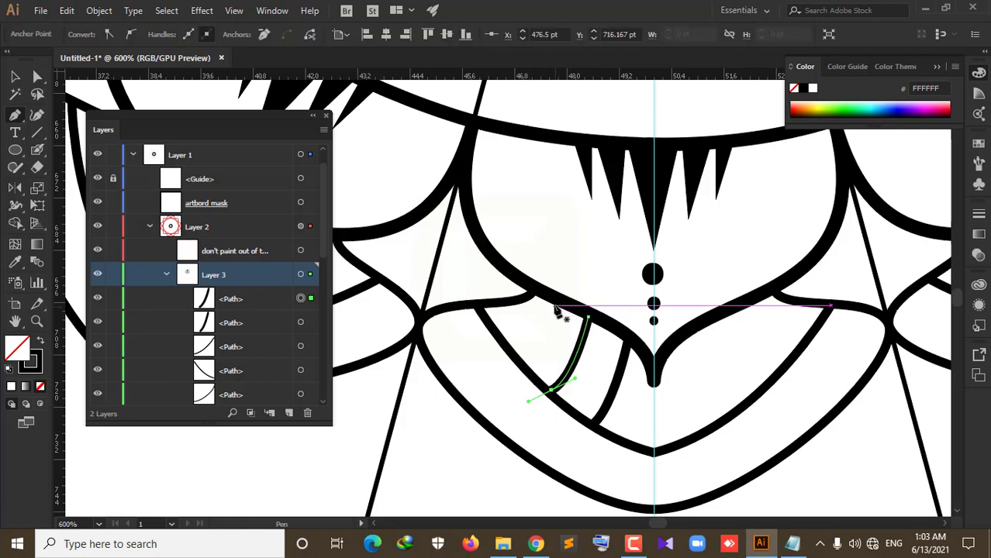
{"action": "key", "text": "Escape"}
{"action": "mouse_move", "coordinate": [559, 297]}
{"action": "left_mouse_down"}
{"action": "mouse_move", "coordinate": [512, 353]}
{"action": "mouse_move", "coordinate": [492, 353]}
{"action": "left_mouse_up"}
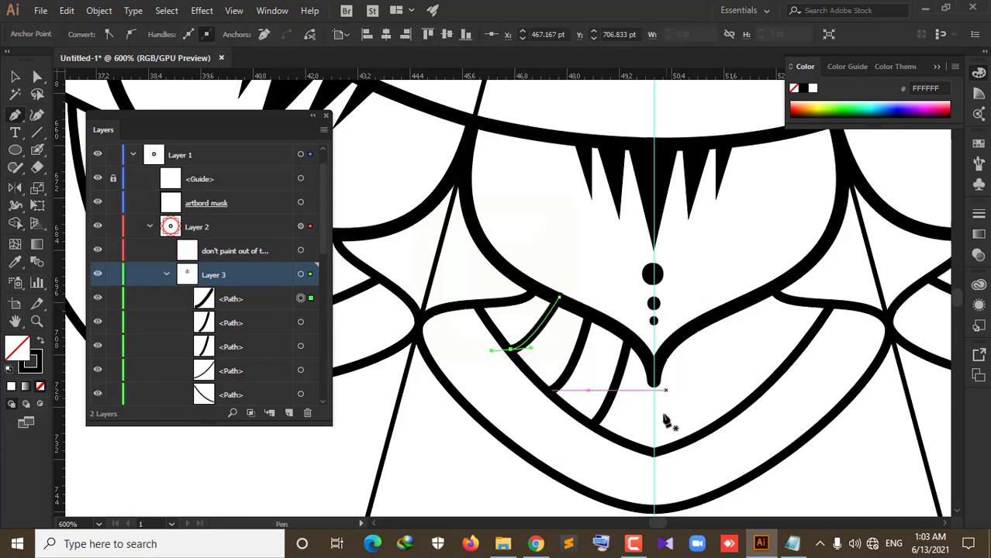
Step: Mirror copies of the three hatch strokes across the vertical centre guide onto the right
{"action": "left_click", "coordinate": [17, 78]}
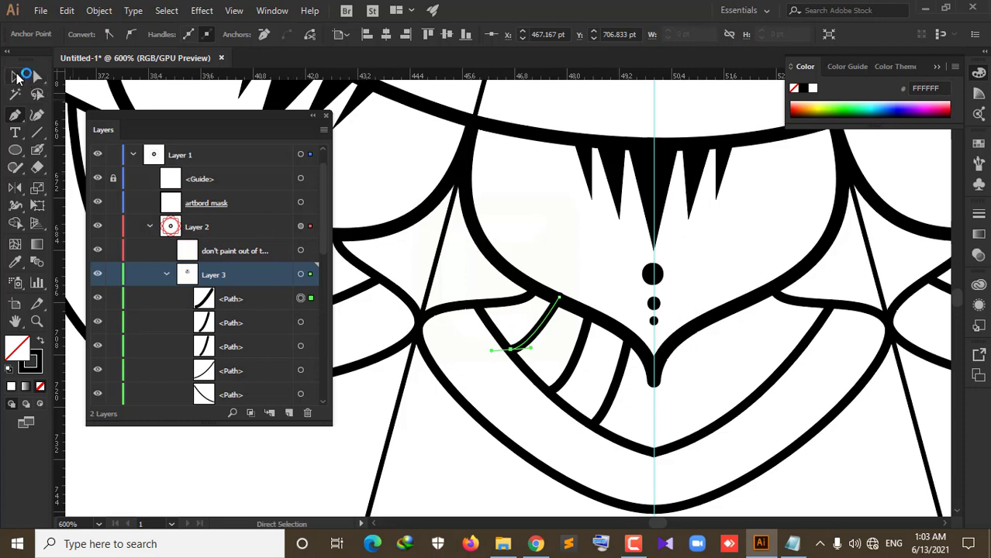
{"action": "left_click", "coordinate": [532, 393]}
{"action": "left_click", "coordinate": [545, 333]}
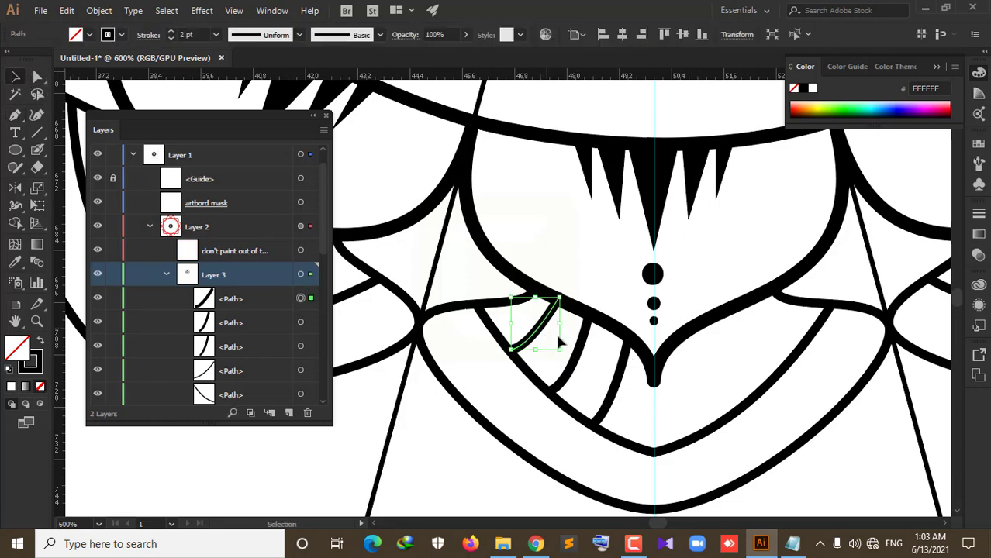
{"action": "left_click", "coordinate": [578, 371], "text": "shift"}
{"action": "left_click", "coordinate": [609, 391], "text": "shift"}
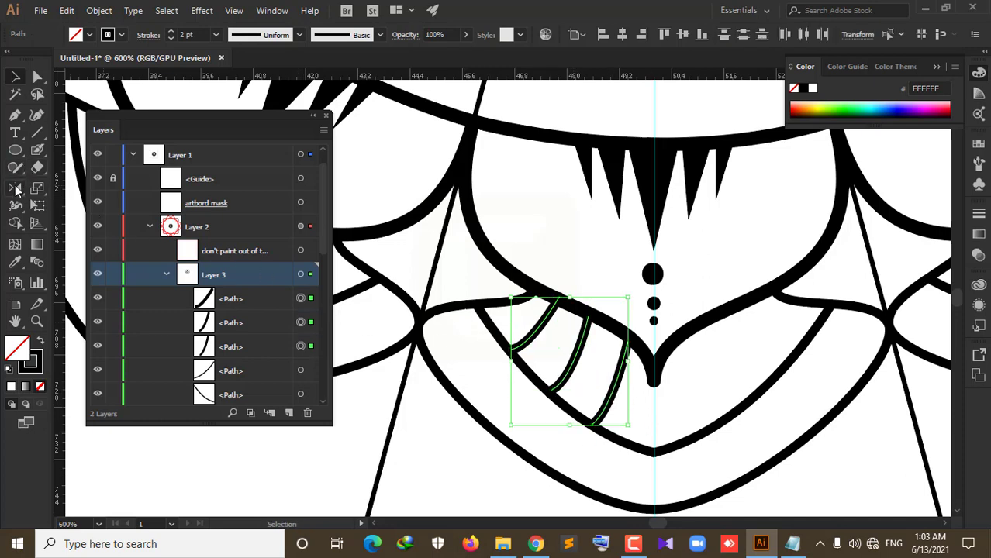
{"action": "left_click", "coordinate": [15, 190]}
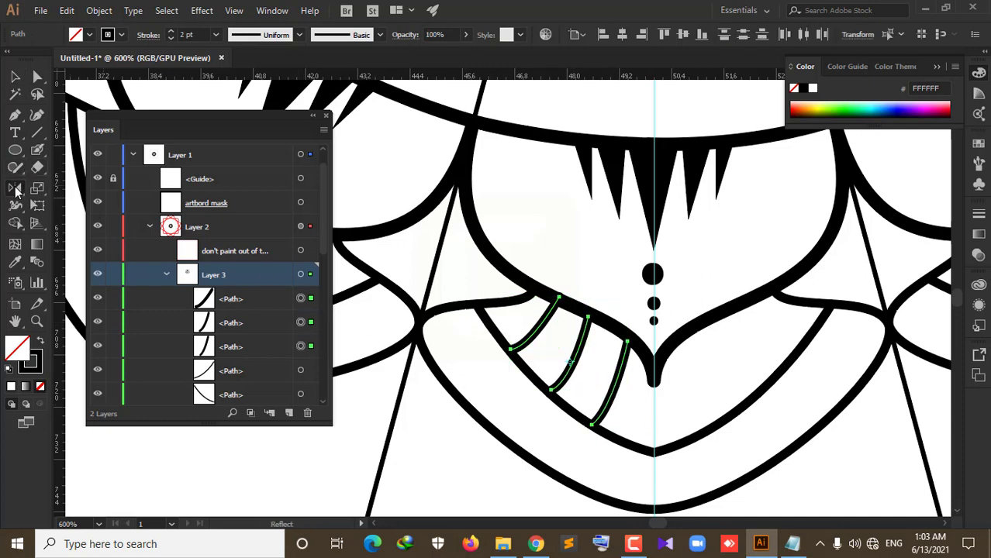
{"action": "left_click", "coordinate": [654, 401], "text": "alt"}
{"action": "left_click", "coordinate": [264, 307]}
{"action": "key", "text": "v"}
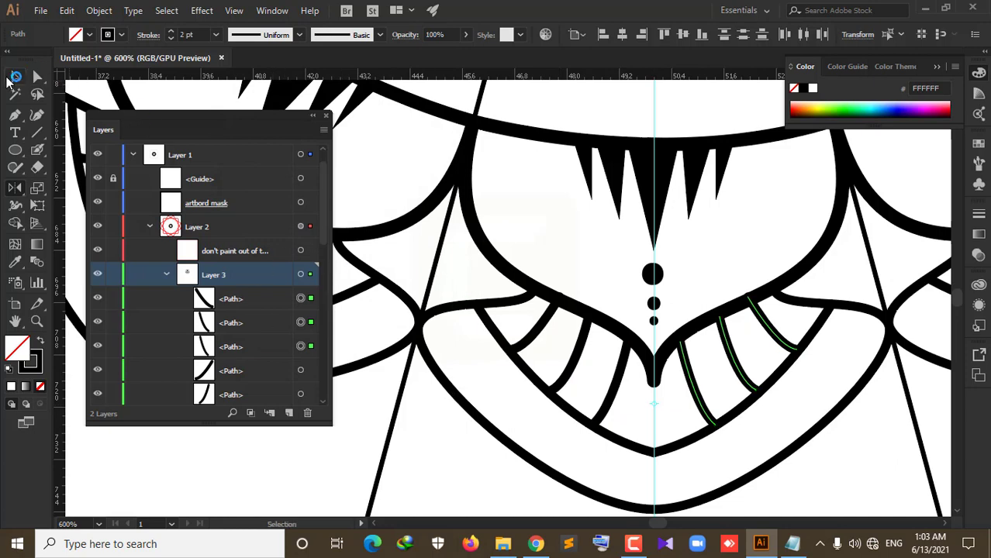
{"action": "scroll", "coordinate": [696, 439], "scroll_direction": "down", "scroll_amount": 1}
{"action": "scroll", "coordinate": [695, 435], "scroll_direction": "down", "scroll_amount": 3}
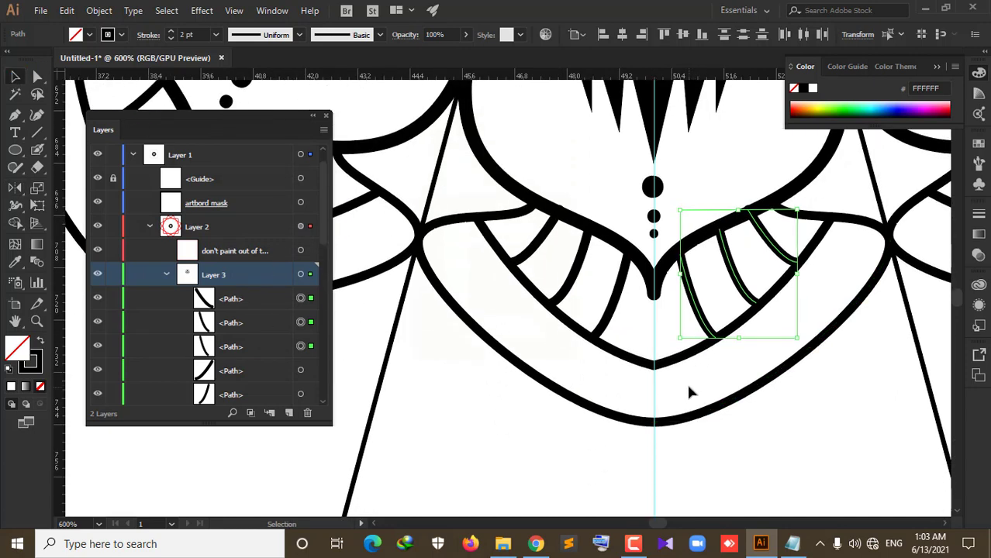
{"action": "scroll", "coordinate": [680, 365], "scroll_direction": "up", "scroll_amount": 1}
{"action": "scroll", "coordinate": [683, 358], "scroll_direction": "up", "scroll_amount": 2}
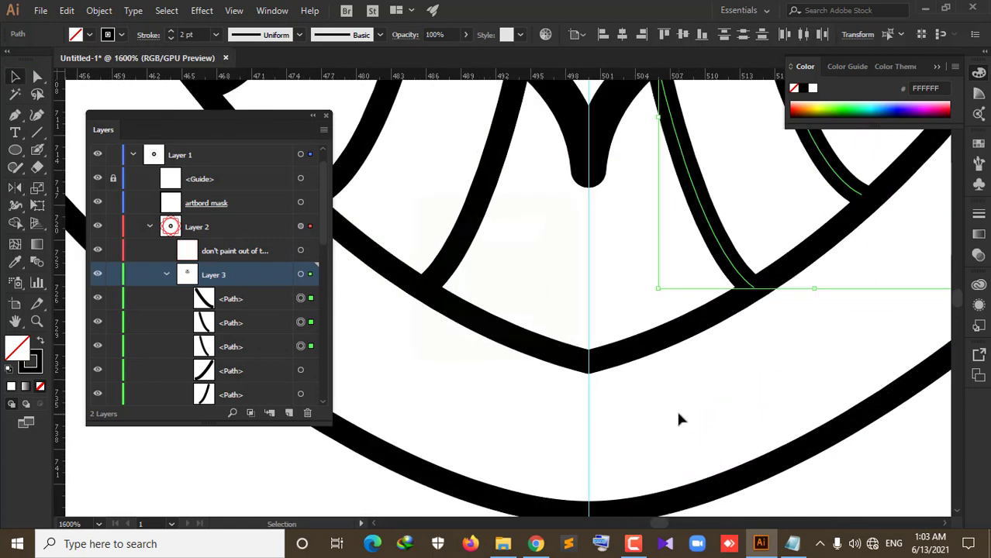
{"action": "left_click", "coordinate": [676, 408]}
{"action": "left_click", "coordinate": [36, 148]}
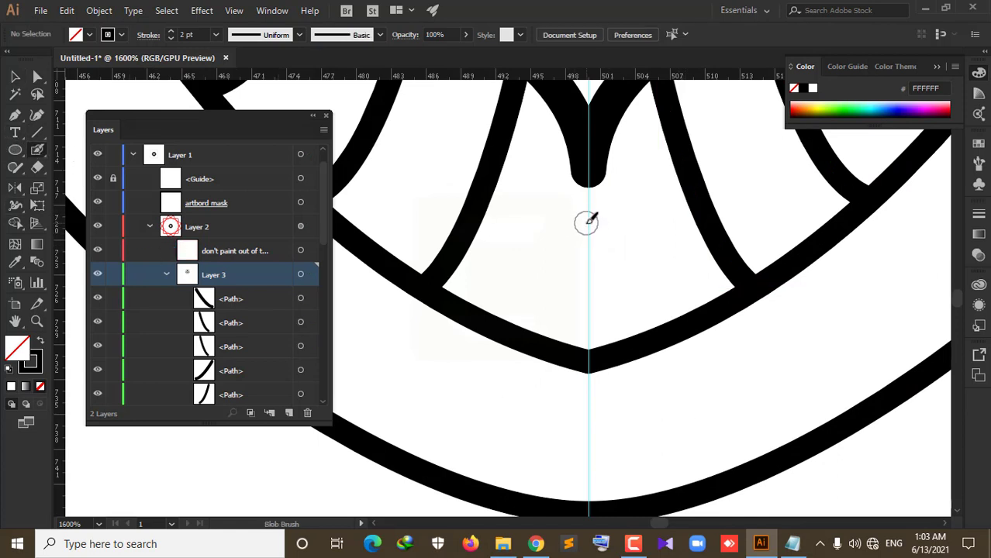
{"action": "key", "text": "bracketright"}
{"action": "key", "text": "bracketright"}
{"action": "key", "text": "bracketright"}
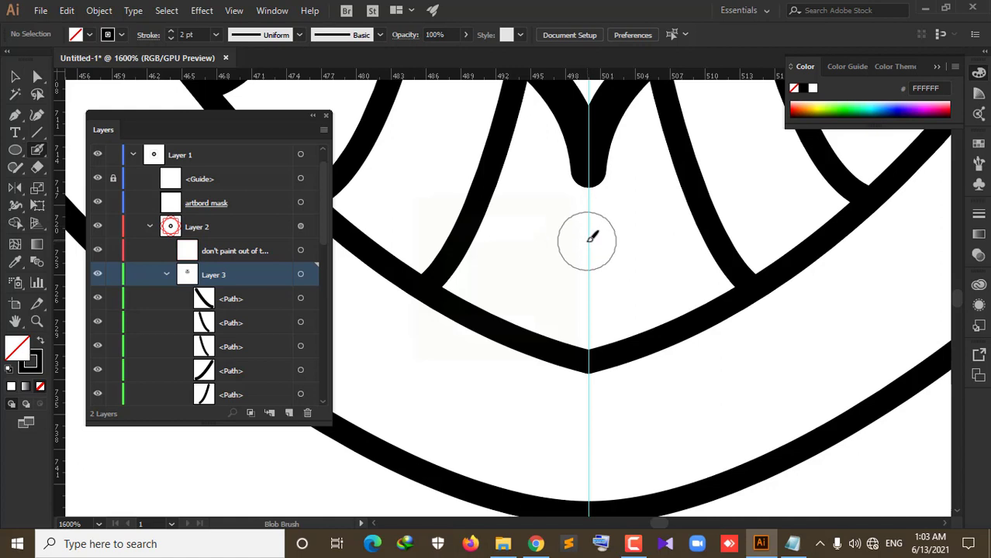
{"action": "left_click", "coordinate": [587, 240]}
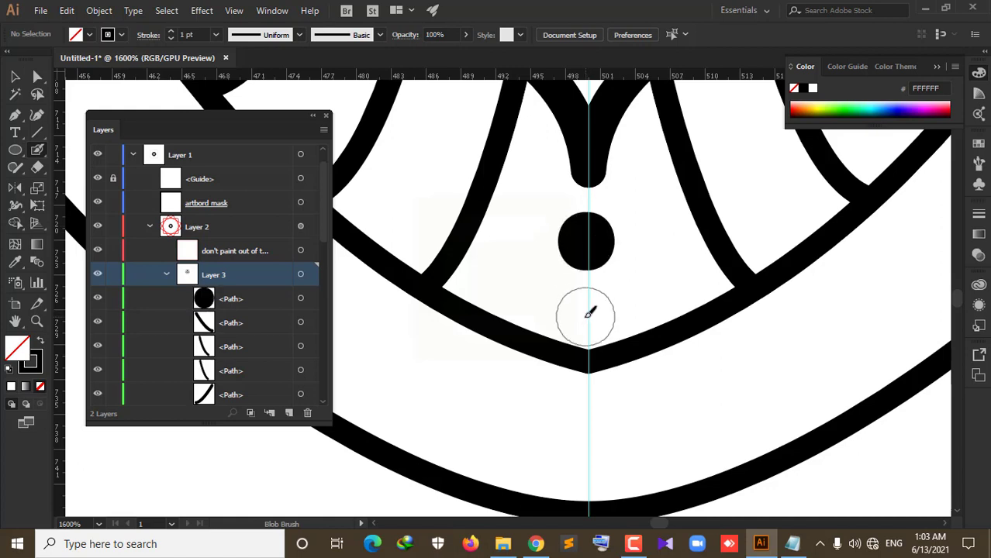
{"action": "key", "text": "bracketleft"}
{"action": "key", "text": "bracketleft"}
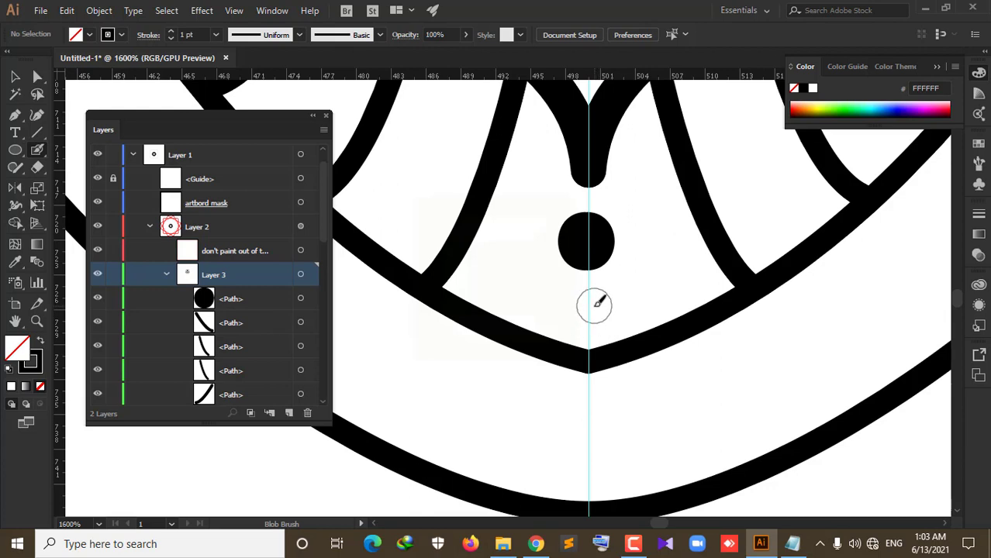
{"action": "key", "text": "bracketleft"}
{"action": "key", "text": "bracketleft"}
{"action": "key", "text": "bracketleft"}
{"action": "key", "text": "bracketright"}
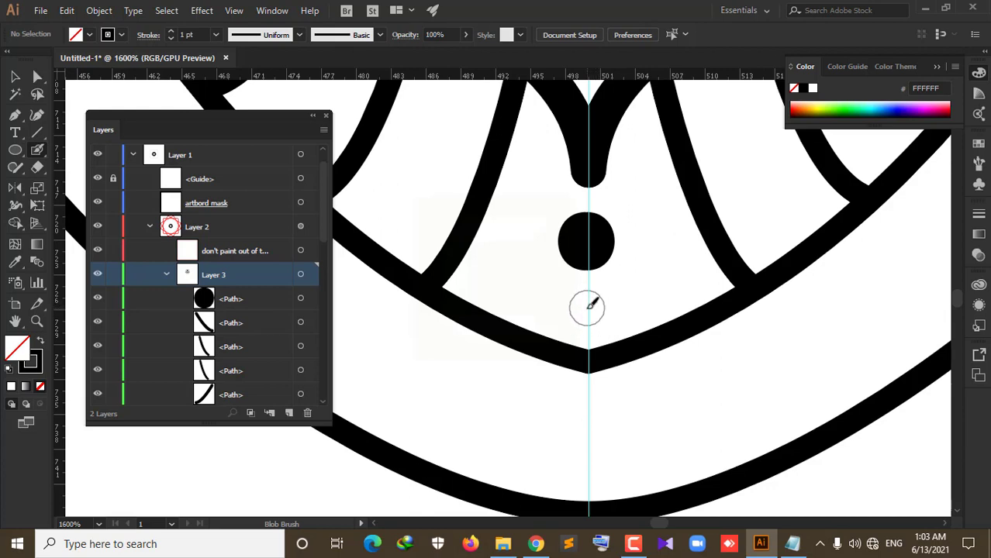
{"action": "left_click", "coordinate": [587, 307]}
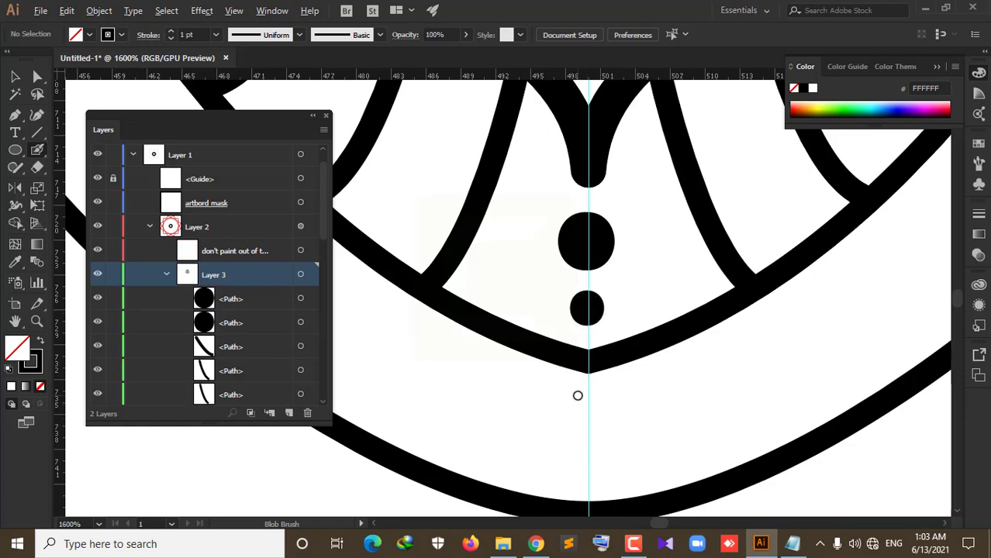
{"action": "scroll", "coordinate": [578, 395], "scroll_direction": "down", "scroll_amount": 5}
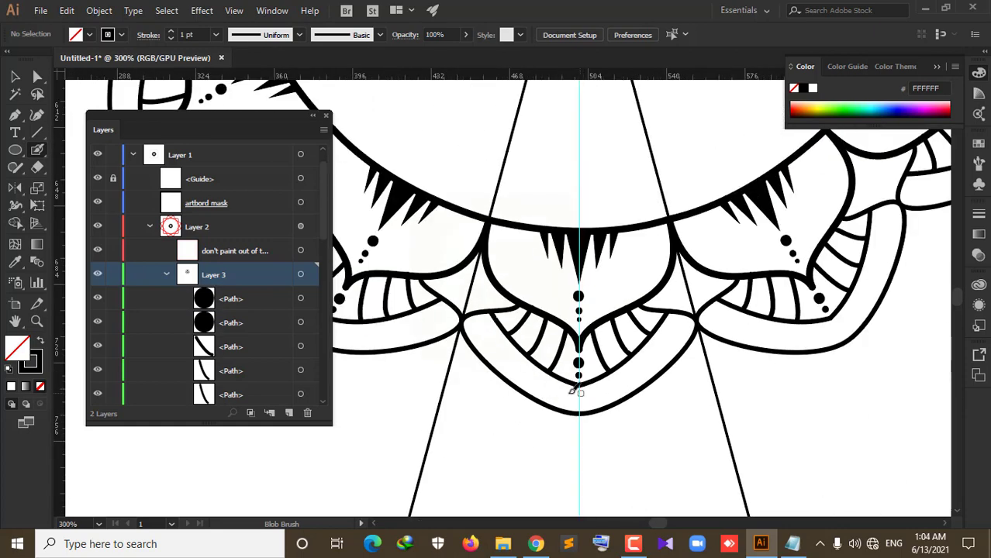
{"action": "scroll", "coordinate": [537, 315], "scroll_direction": "down", "scroll_amount": 2}
{"action": "scroll", "coordinate": [537, 316], "scroll_direction": "down", "scroll_amount": 2}
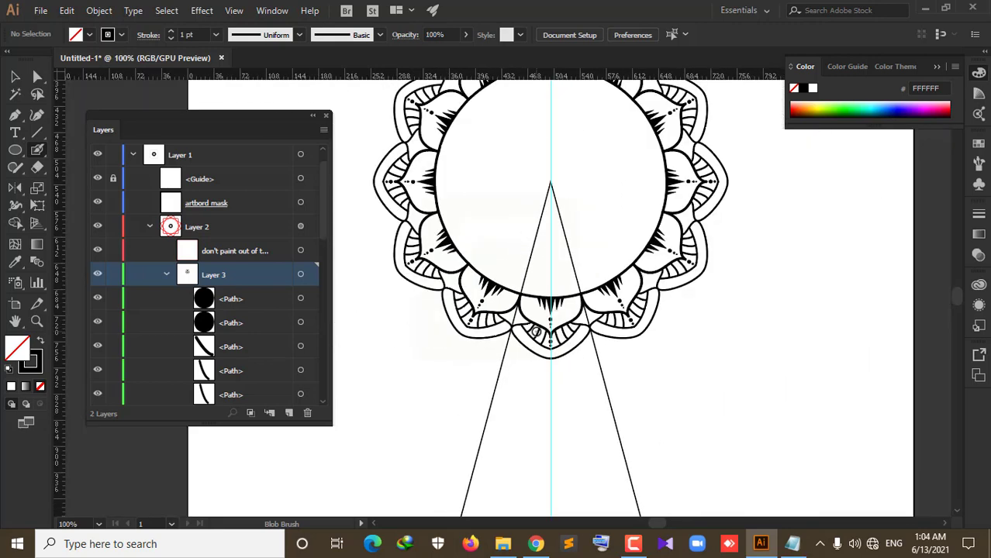
{"action": "scroll", "coordinate": [535, 332], "scroll_direction": "down", "scroll_amount": 1}
{"action": "scroll", "coordinate": [533, 330], "scroll_direction": "up", "scroll_amount": 1}
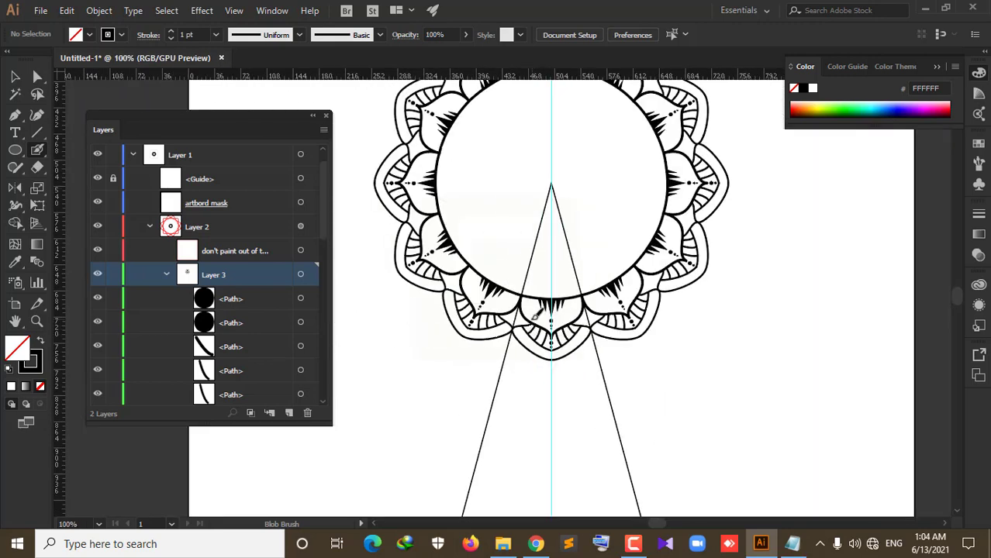
{"action": "scroll", "coordinate": [550, 315], "scroll_direction": "up", "scroll_amount": 1}
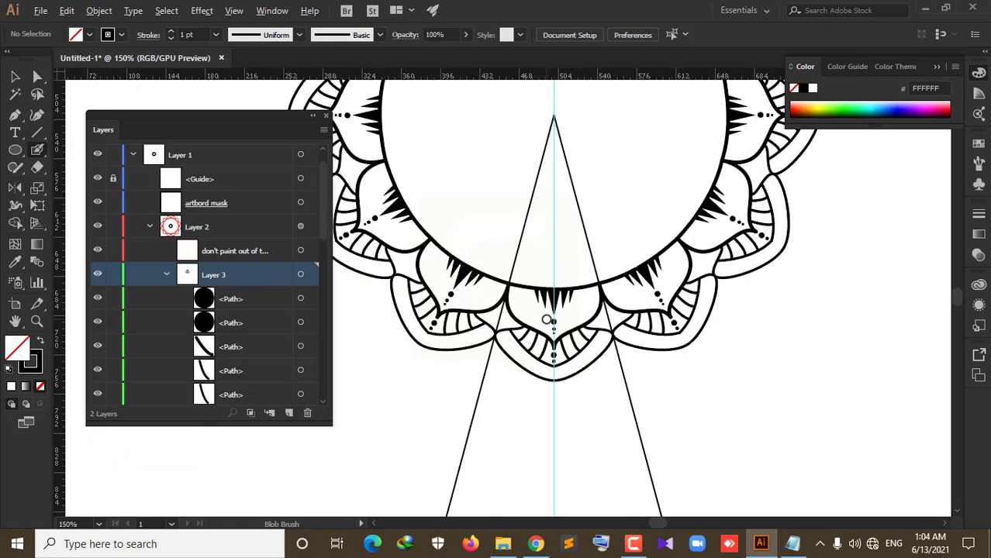
{"action": "scroll", "coordinate": [546, 310], "scroll_direction": "up", "scroll_amount": 1}
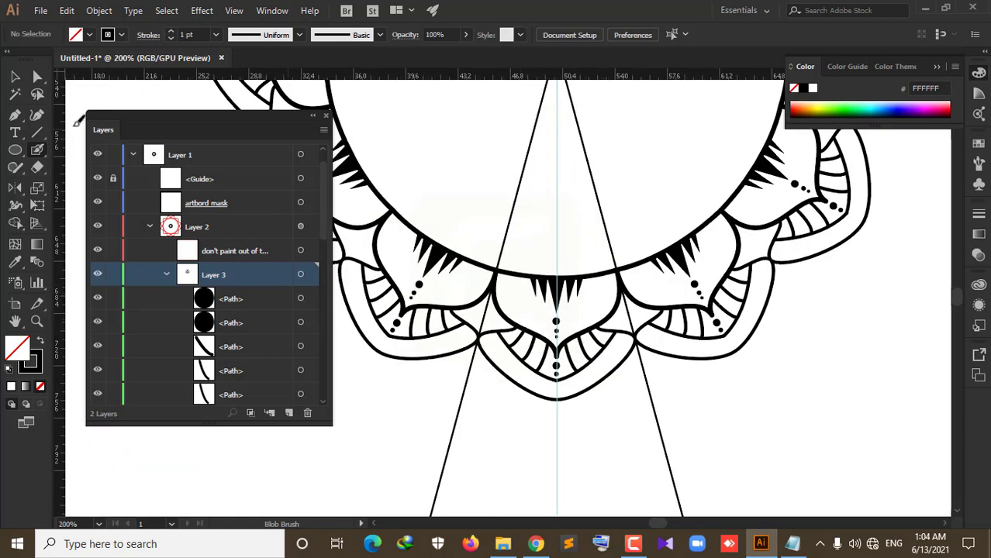
Step: Extend the path with a curve from the circle's edge down to the bottom petal's centre line
{"action": "key", "text": "p"}
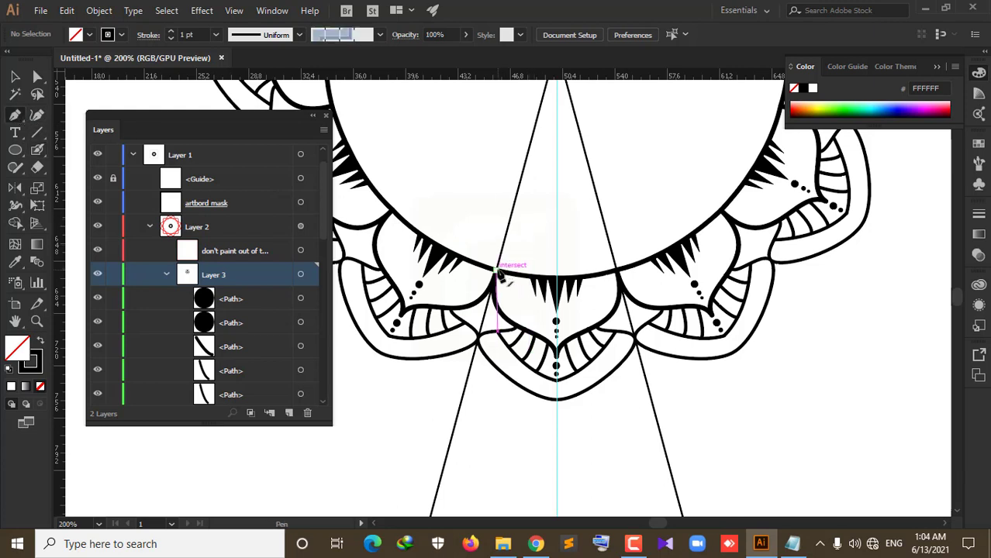
{"action": "left_click", "coordinate": [495, 271]}
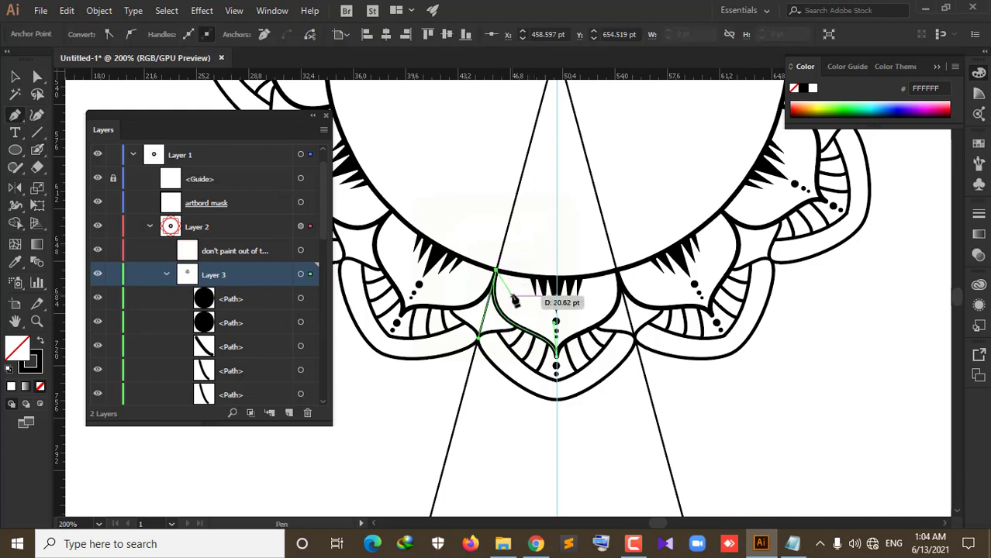
{"action": "left_click_drag", "start_coordinate": [534, 317], "coordinate": [557, 331]}
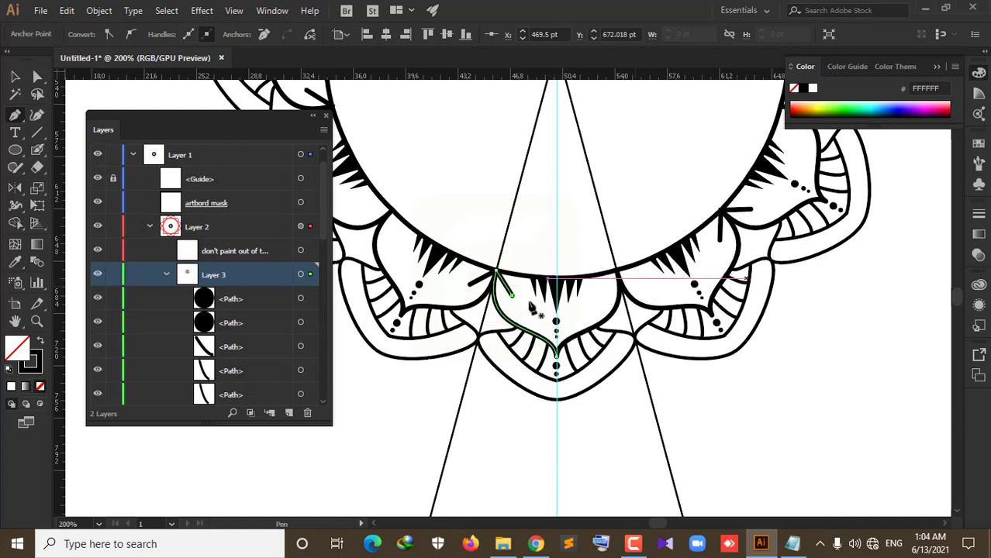
{"action": "left_click", "coordinate": [15, 78]}
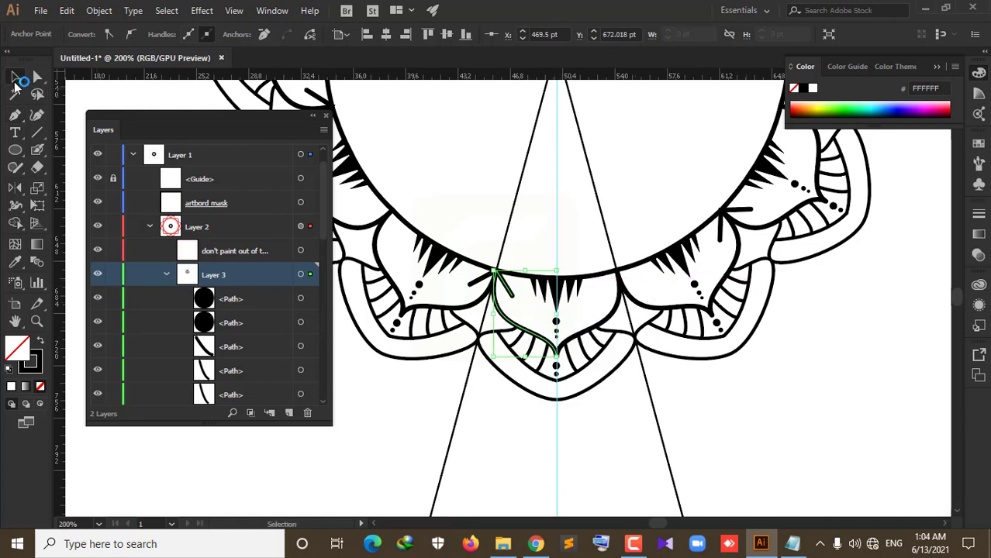
{"action": "left_click", "coordinate": [516, 425]}
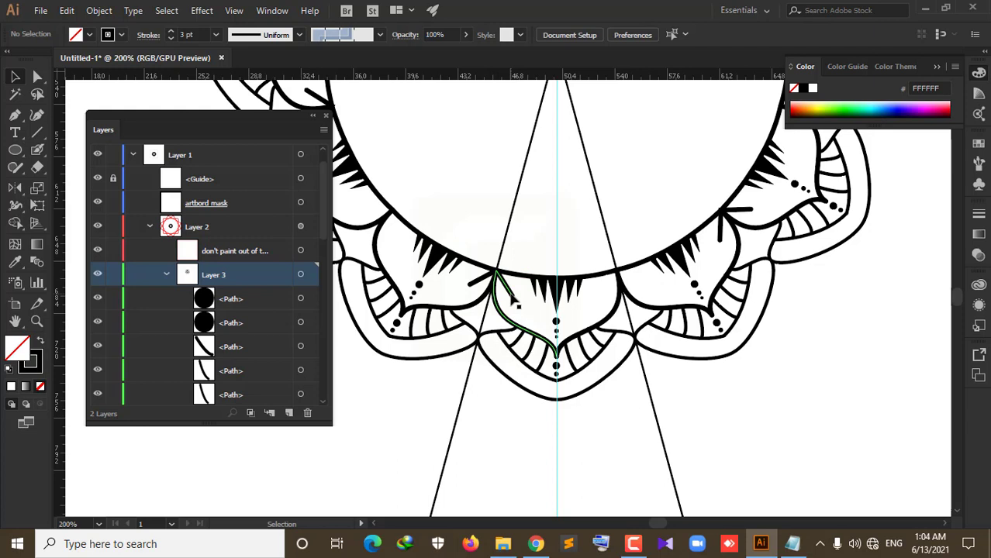
{"action": "left_click", "coordinate": [513, 303]}
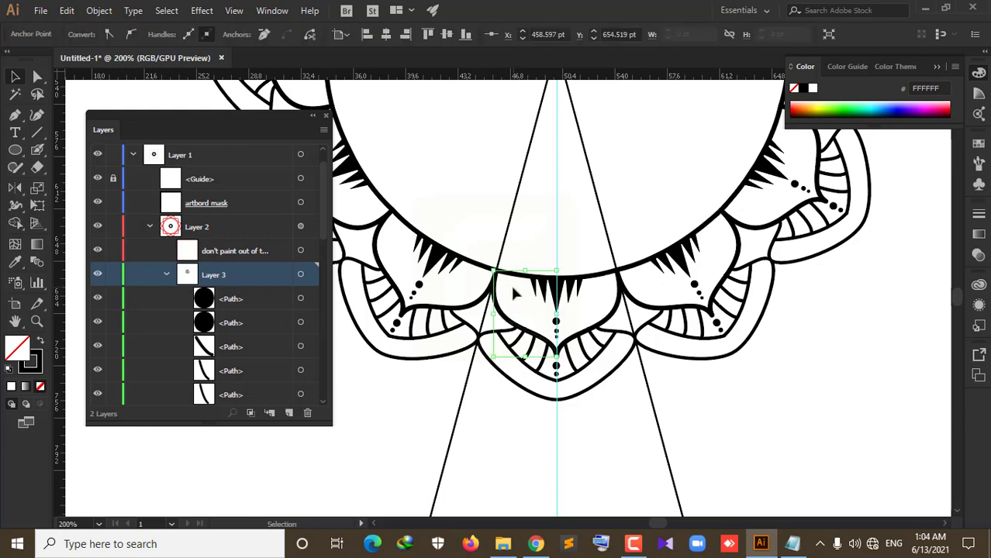
{"action": "left_click", "coordinate": [16, 115]}
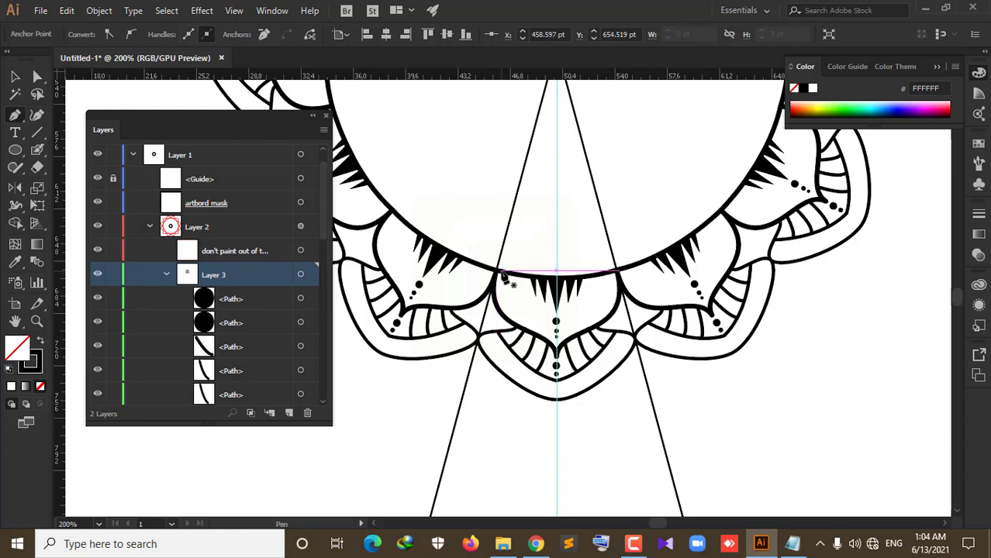
{"action": "left_click", "coordinate": [495, 273]}
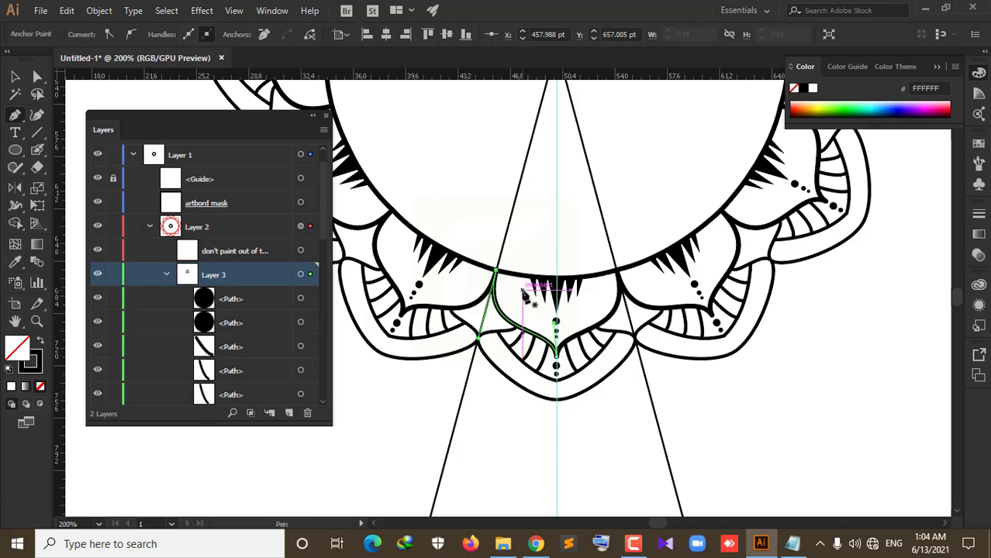
{"action": "scroll", "coordinate": [518, 293], "scroll_direction": "up", "scroll_amount": 4, "text": "alt"}
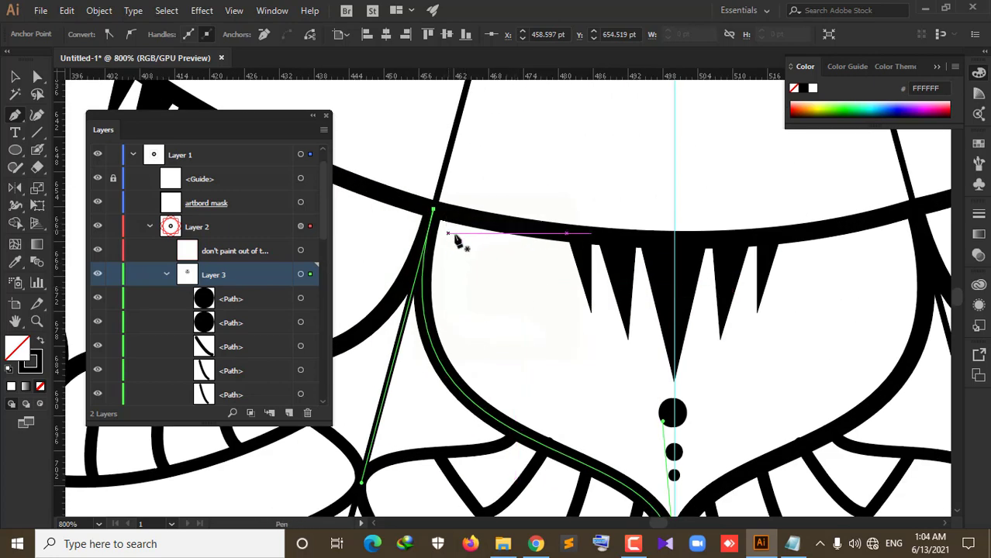
{"action": "key", "text": "v"}
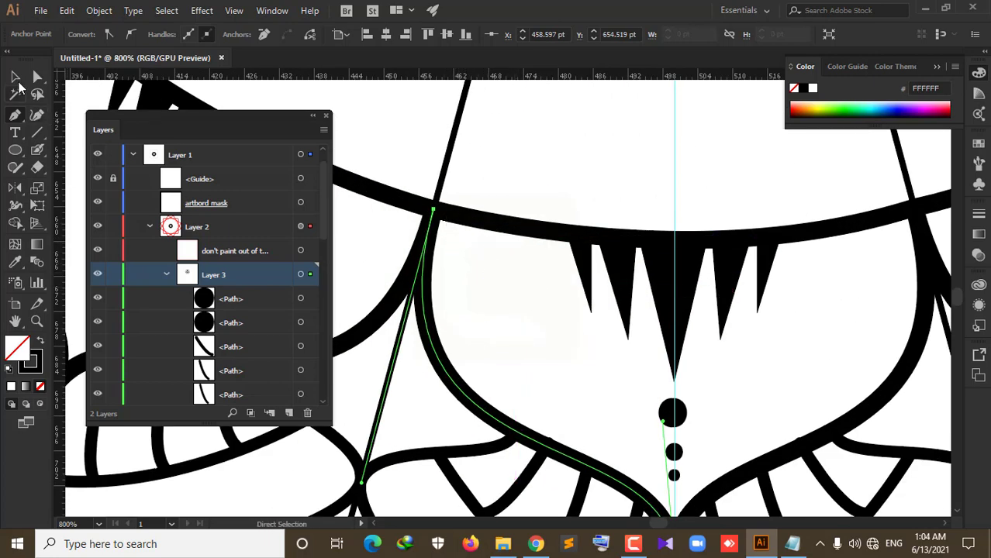
{"action": "left_click", "coordinate": [476, 284]}
{"action": "key", "text": "p"}
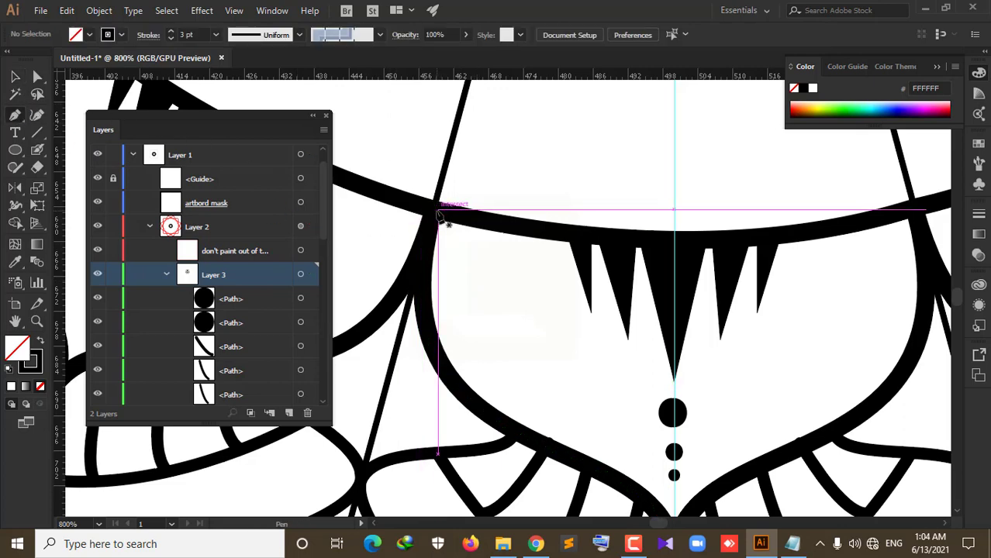
Step: Draw a short straight stroke into the bottom petal, its top anchor set on the circle outline
{"action": "left_click", "coordinate": [438, 211]}
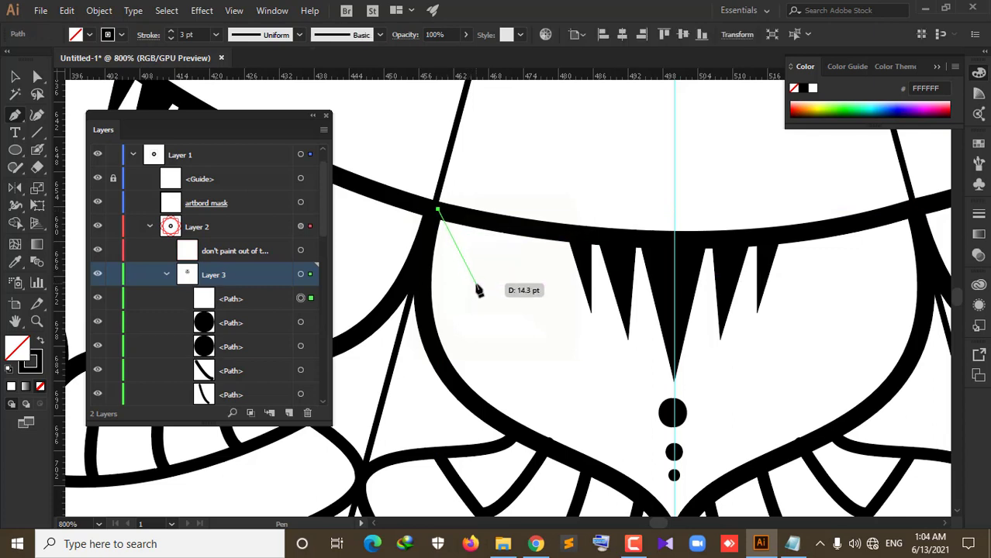
{"action": "left_click", "coordinate": [476, 286]}
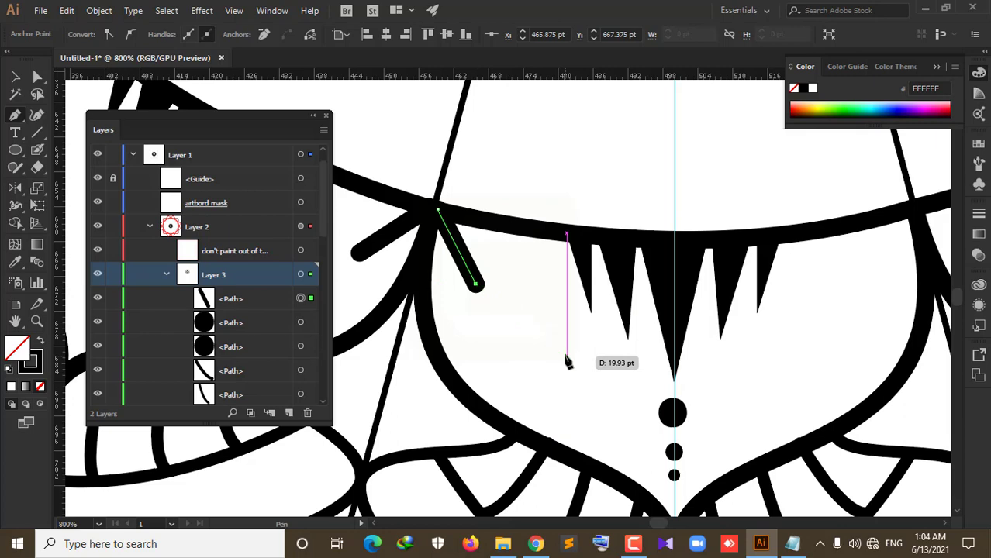
{"action": "left_click", "coordinate": [37, 76]}
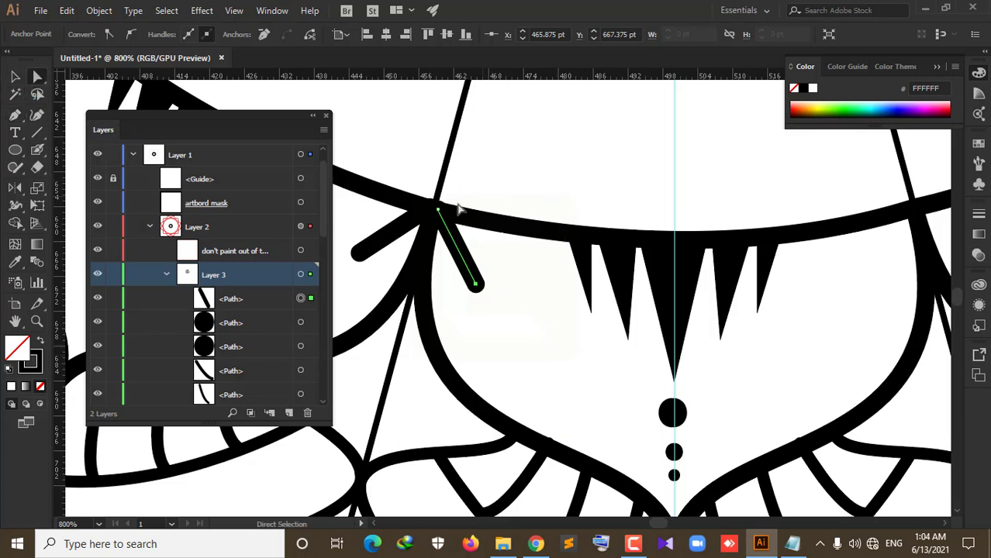
{"action": "scroll", "coordinate": [458, 209], "scroll_direction": "up", "scroll_amount": 2}
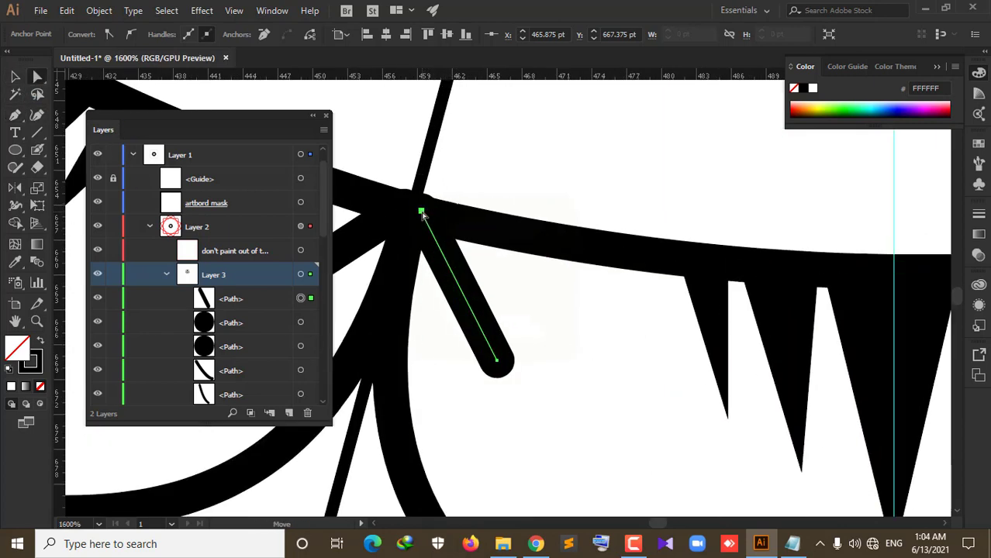
{"action": "left_click_drag", "start_coordinate": [422, 215], "coordinate": [414, 216]}
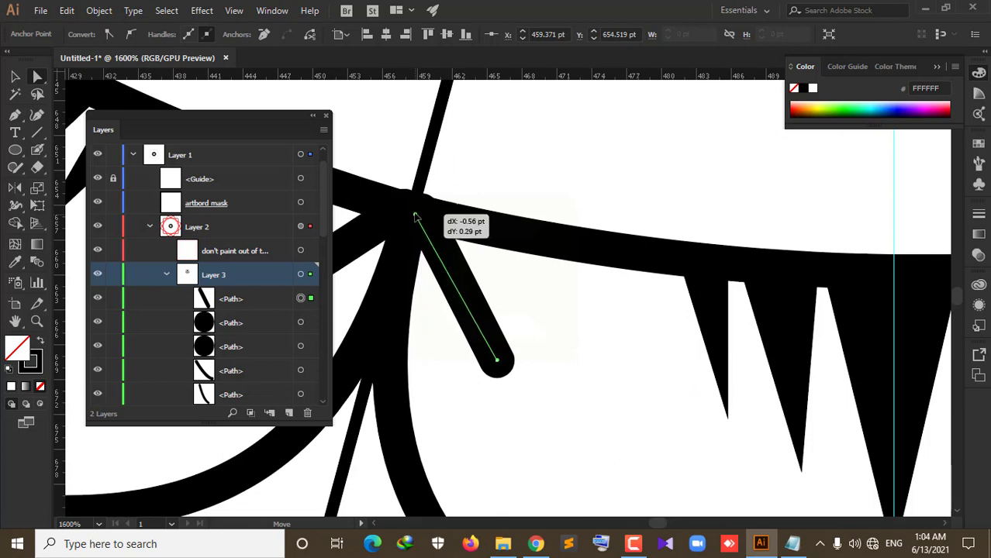
{"action": "left_click_drag", "start_coordinate": [415, 217], "coordinate": [414, 216]}
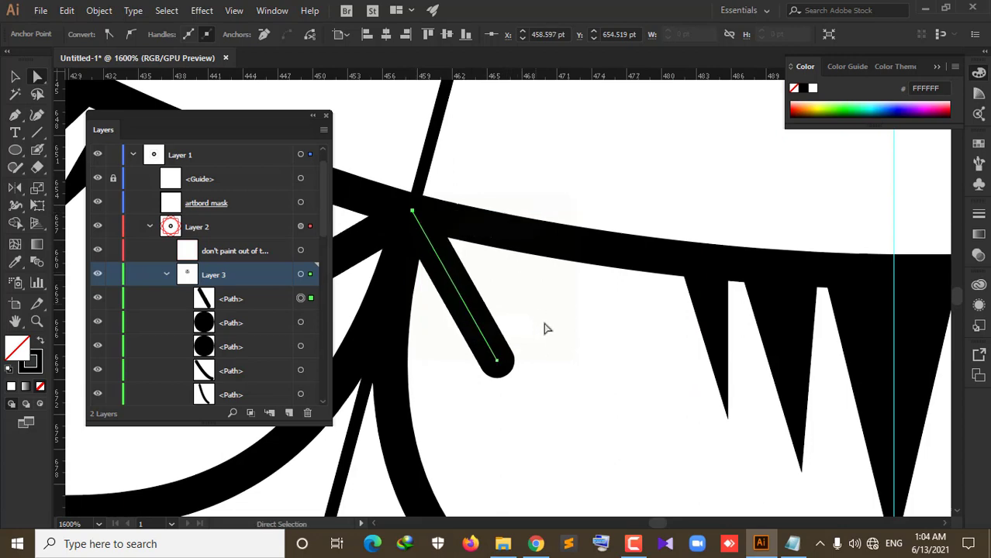
{"action": "scroll", "coordinate": [555, 342], "scroll_direction": "down", "scroll_amount": 1}
{"action": "scroll", "coordinate": [555, 342], "scroll_direction": "down", "scroll_amount": 1}
{"action": "scroll", "coordinate": [555, 343], "scroll_direction": "down", "scroll_amount": 1}
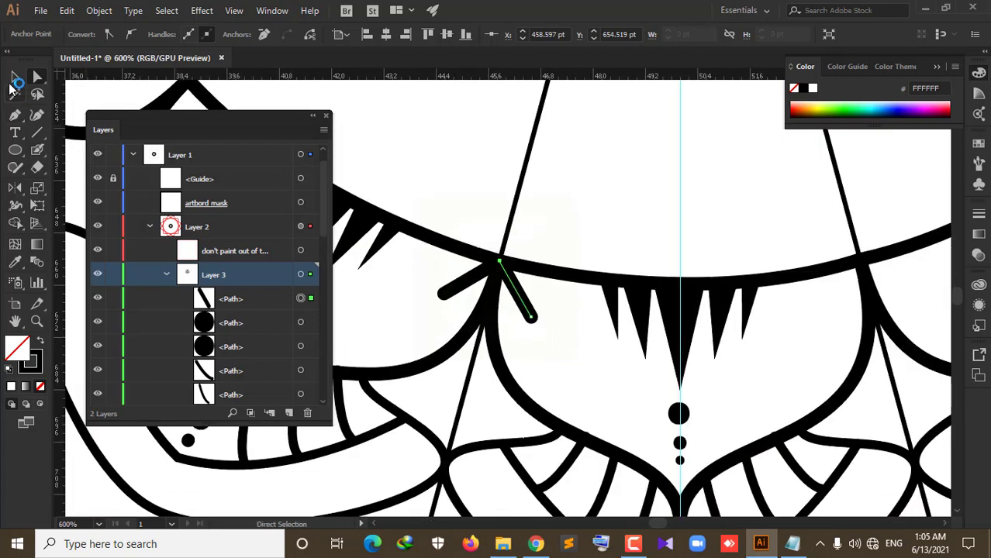
Step: Select the new short stroke to get it ready for mirroring
{"action": "left_click", "coordinate": [15, 78]}
{"action": "left_click", "coordinate": [539, 327]}
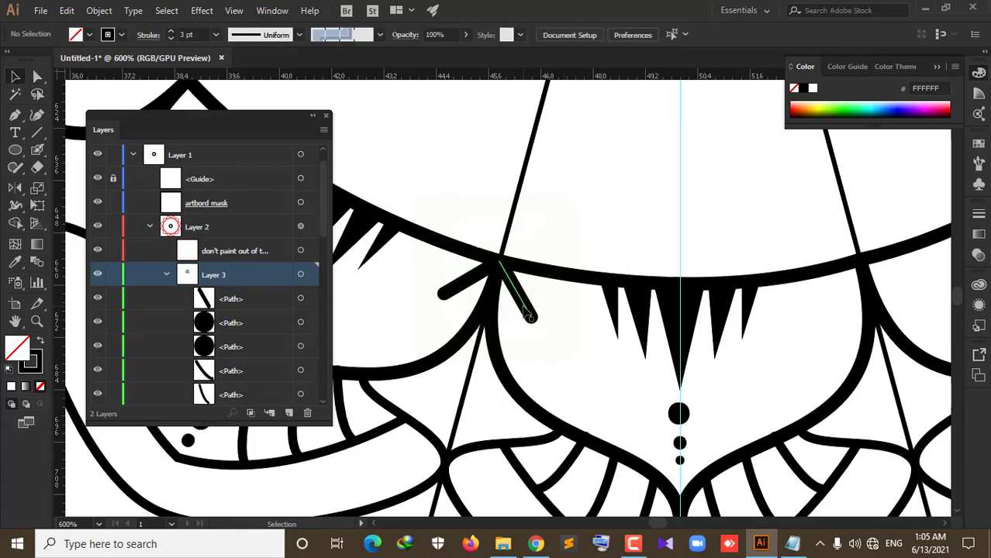
{"action": "left_click", "coordinate": [527, 310]}
{"action": "left_click", "coordinate": [14, 189]}
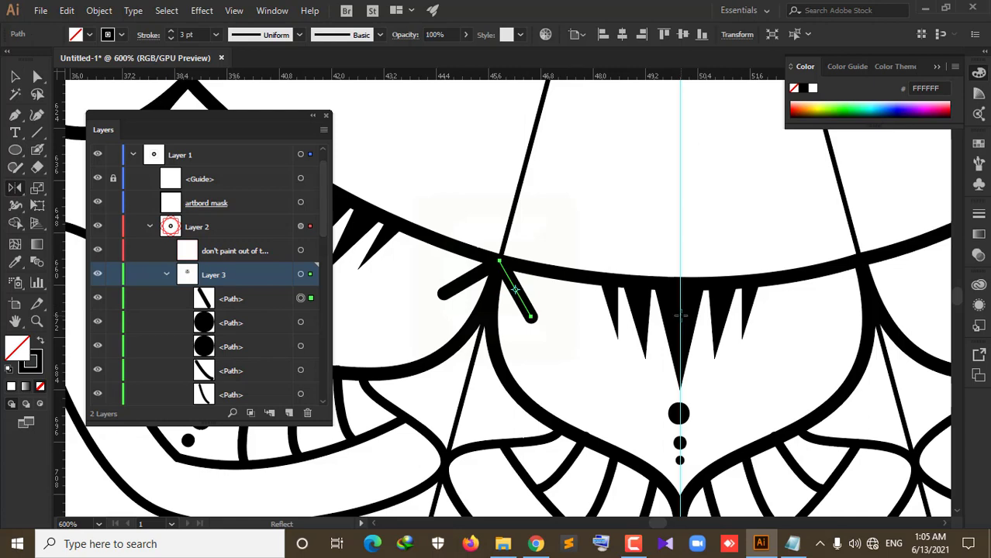
Step: Mirror a copy of the short stroke across the vertical centre guide
{"action": "left_click", "coordinate": [679, 316], "text": "alt"}
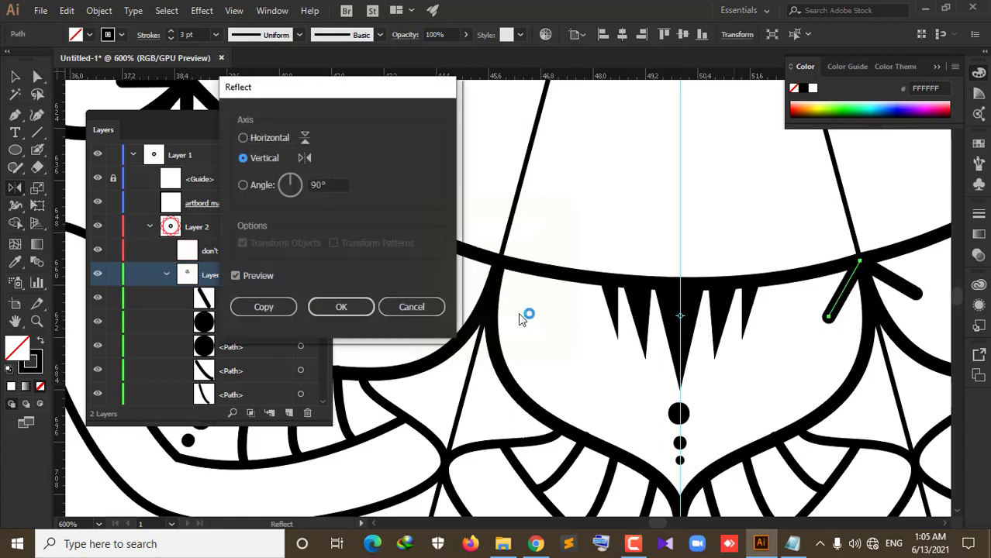
{"action": "left_click", "coordinate": [263, 307]}
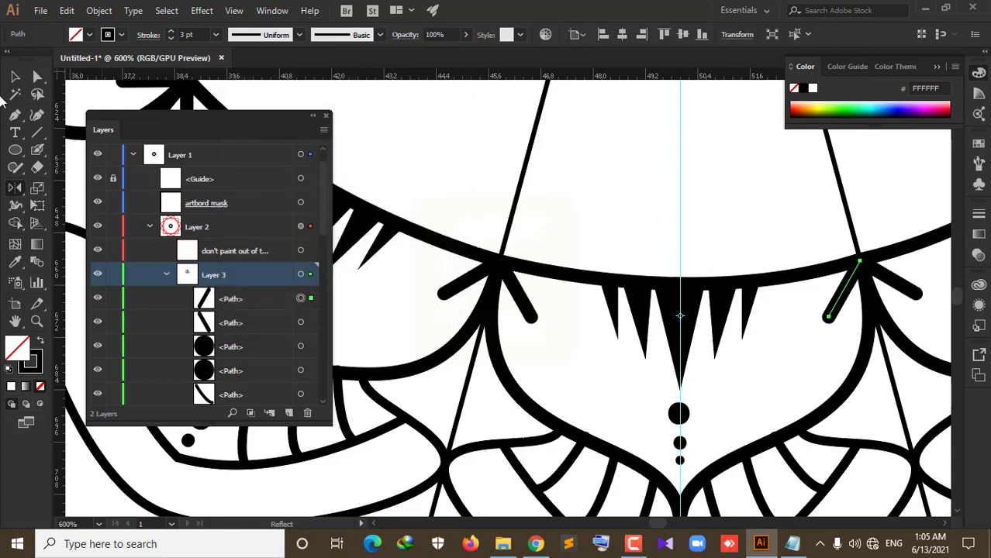
{"action": "left_click", "coordinate": [15, 77]}
{"action": "scroll", "coordinate": [608, 360], "scroll_direction": "down", "scroll_amount": 3}
{"action": "scroll", "coordinate": [659, 388], "scroll_direction": "down", "scroll_amount": 2}
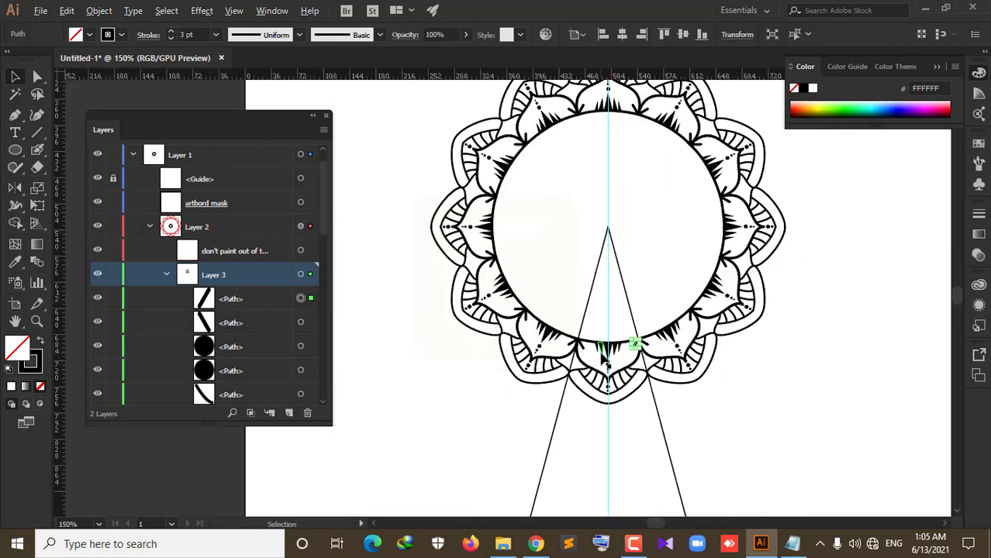
{"action": "scroll", "coordinate": [729, 414], "scroll_direction": "down", "scroll_amount": 1}
{"action": "left_click", "coordinate": [704, 420]}
Step: Zoom and pan to bring the bottom petal and its guides into close view
{"action": "scroll", "coordinate": [639, 379], "scroll_direction": "up", "scroll_amount": 3}
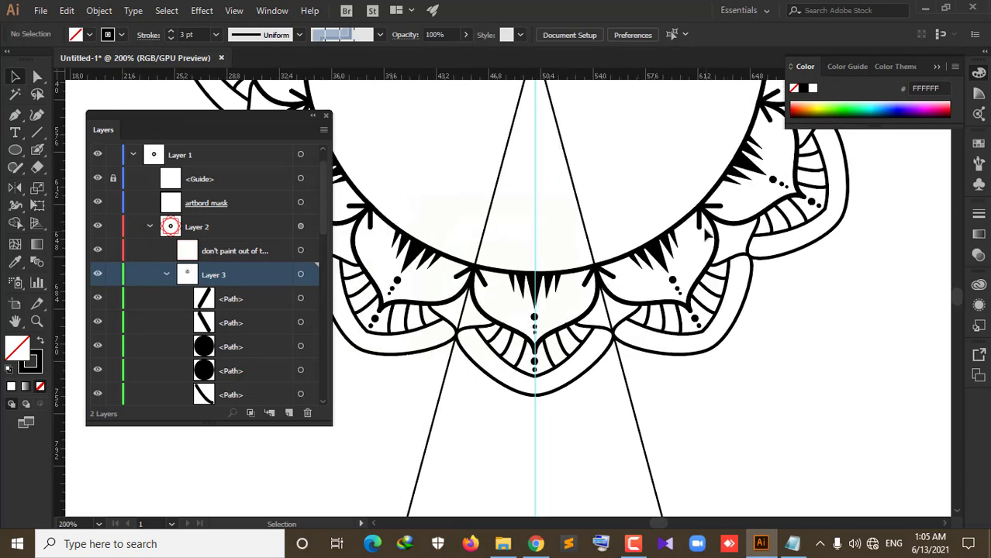
{"action": "scroll", "coordinate": [757, 336], "scroll_direction": "down", "scroll_amount": 1}
{"action": "scroll", "coordinate": [752, 339], "scroll_direction": "down", "scroll_amount": 2}
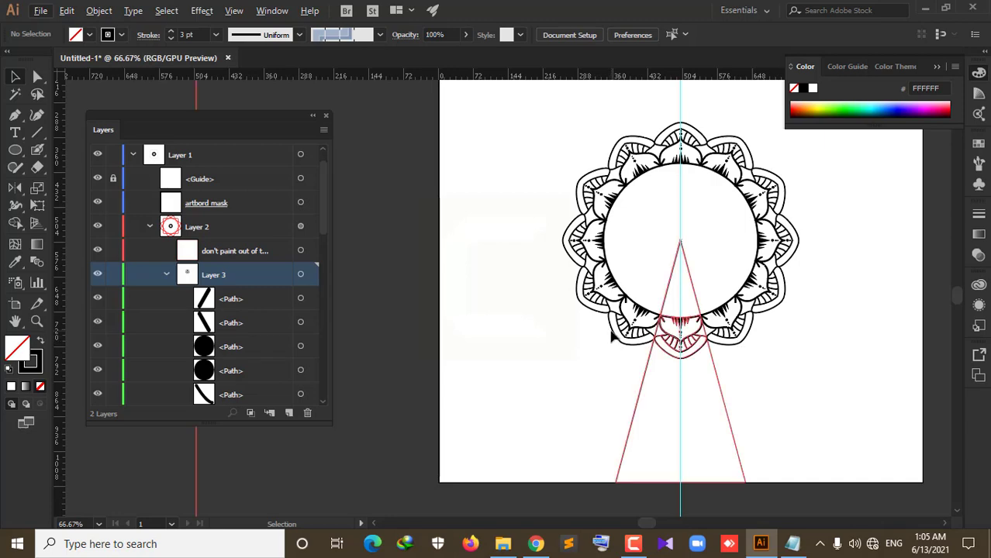
{"action": "scroll", "coordinate": [735, 378], "scroll_direction": "up", "scroll_amount": 4}
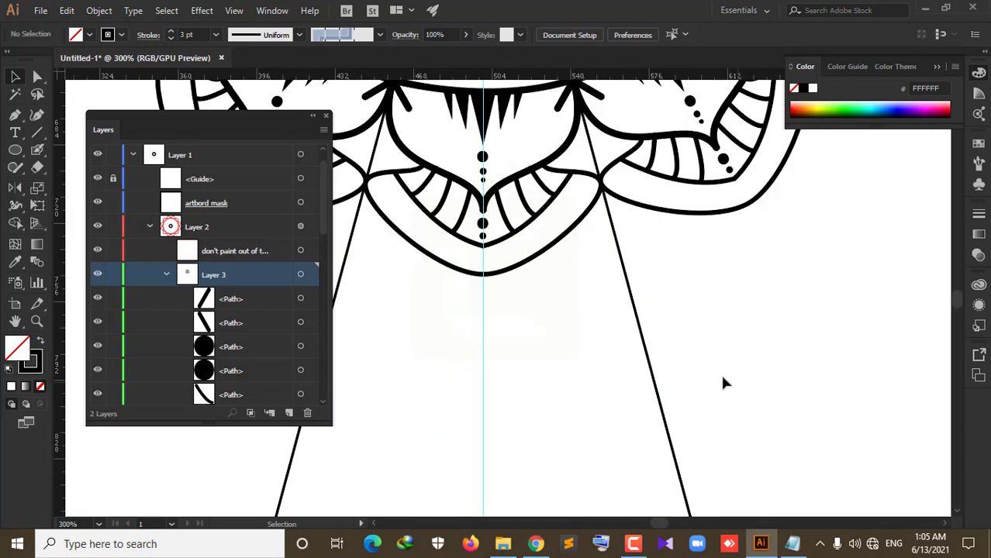
{"action": "left_click_drag", "start_coordinate": [608, 334], "coordinate": [698, 326]}
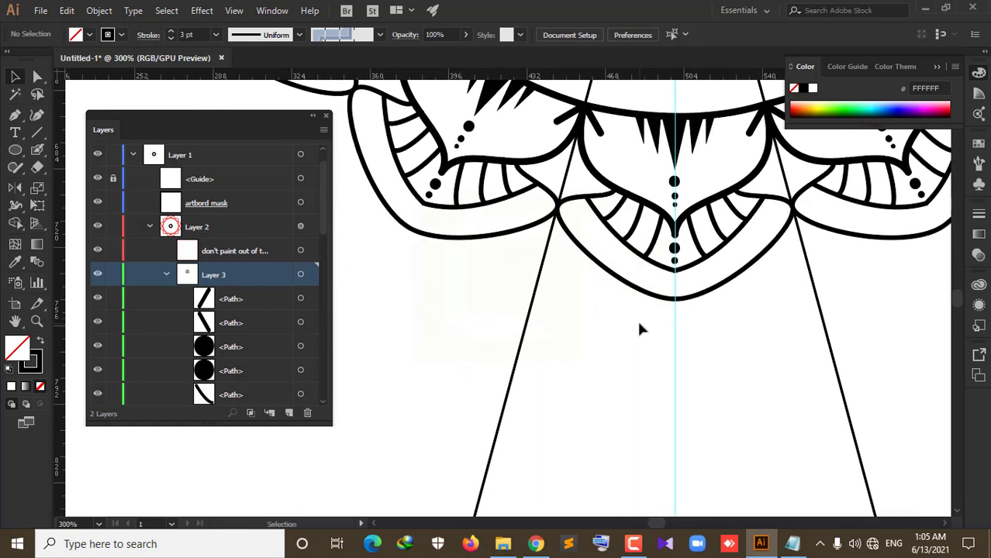
{"action": "scroll", "coordinate": [640, 329], "scroll_direction": "down", "scroll_amount": 1}
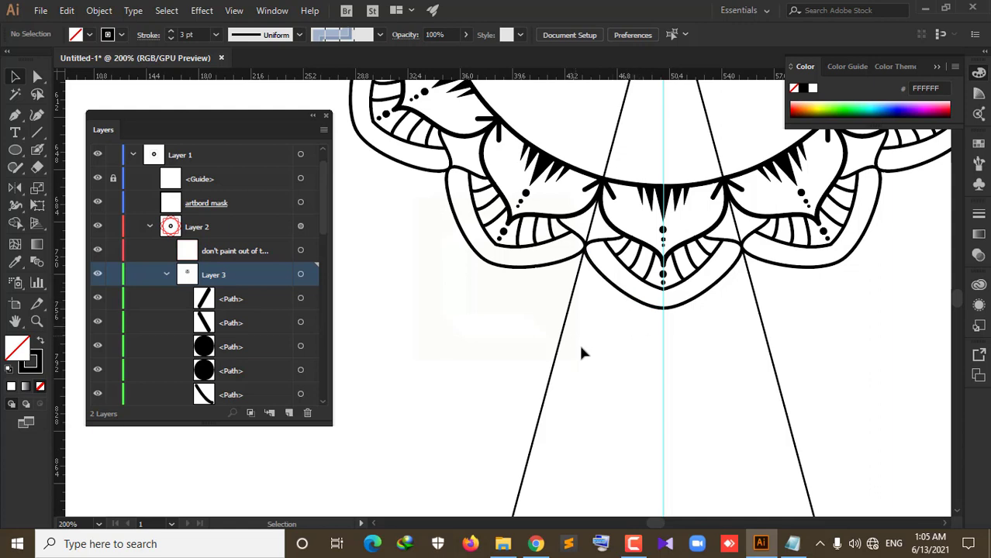
Step: Draw a new curve beneath the bottom petal toward the guide and adjust its handle
{"action": "left_click", "coordinate": [15, 114]}
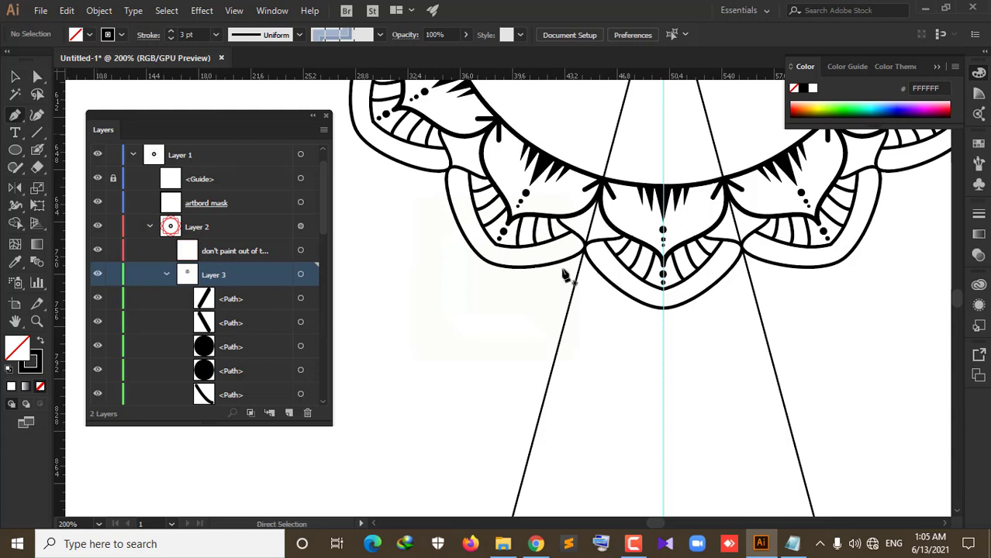
{"action": "left_click", "coordinate": [635, 301]}
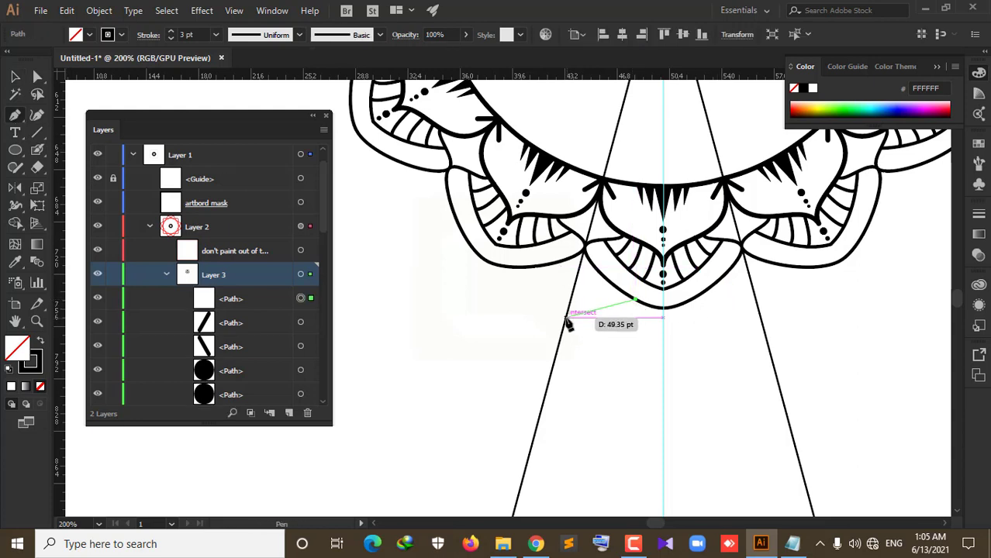
{"action": "mouse_move", "coordinate": [567, 318]}
{"action": "left_mouse_down"}
{"action": "mouse_move", "coordinate": [527, 312]}
{"action": "mouse_move", "coordinate": [555, 333]}
{"action": "left_mouse_up"}
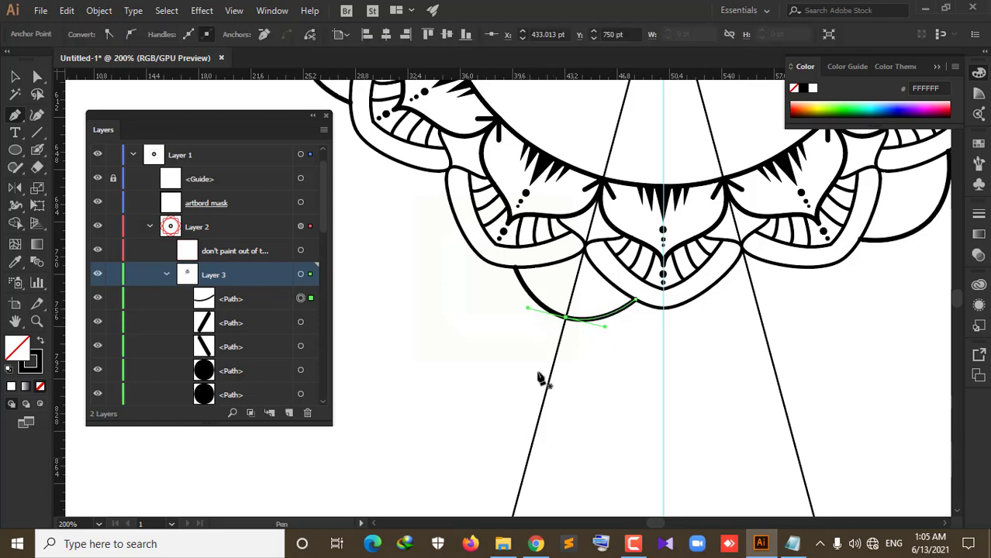
{"action": "key", "text": "v"}
{"action": "scroll", "coordinate": [651, 308], "scroll_direction": "up", "scroll_amount": 3}
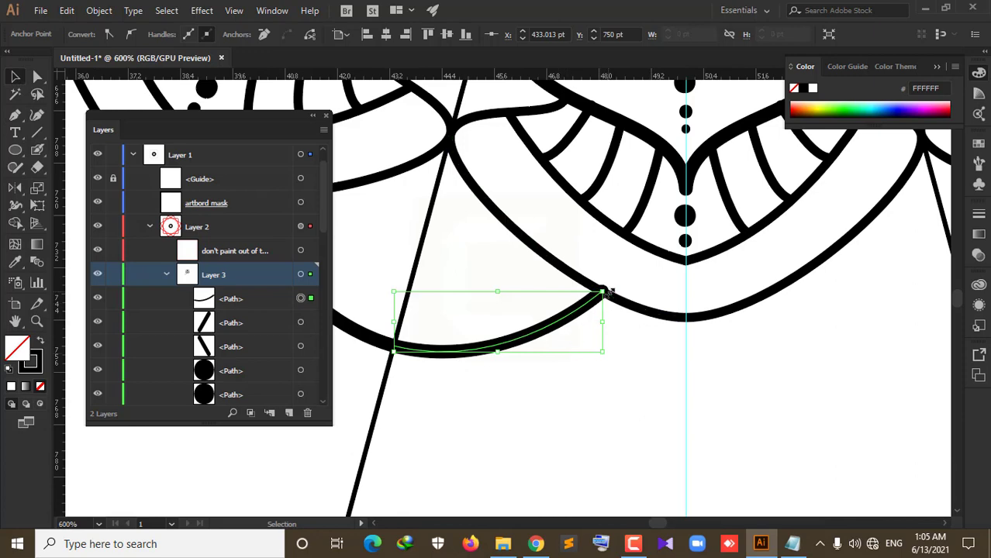
{"action": "left_click", "coordinate": [39, 75]}
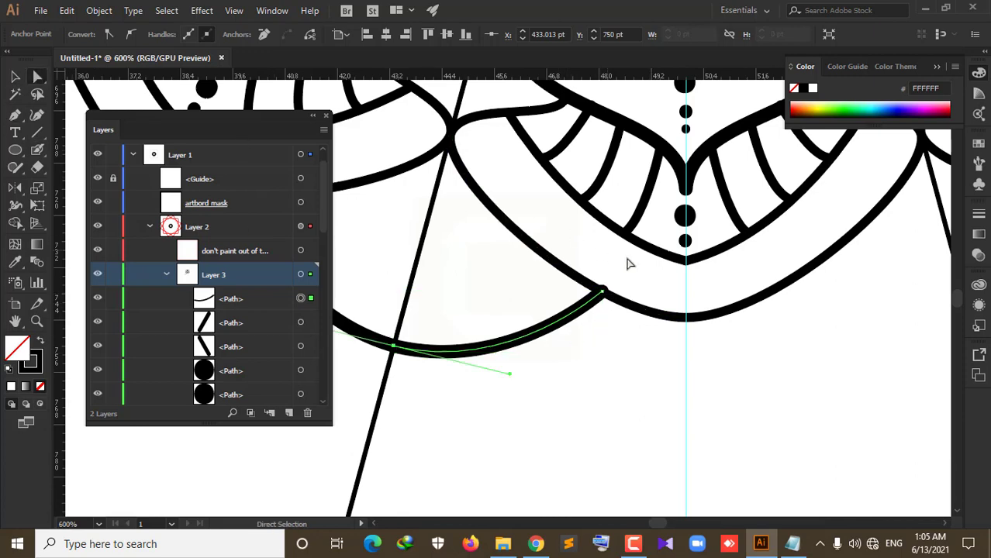
{"action": "scroll", "coordinate": [608, 293], "scroll_direction": "up", "scroll_amount": 1}
{"action": "scroll", "coordinate": [632, 314], "scroll_direction": "up", "scroll_amount": 2}
{"action": "left_click", "coordinate": [632, 316]}
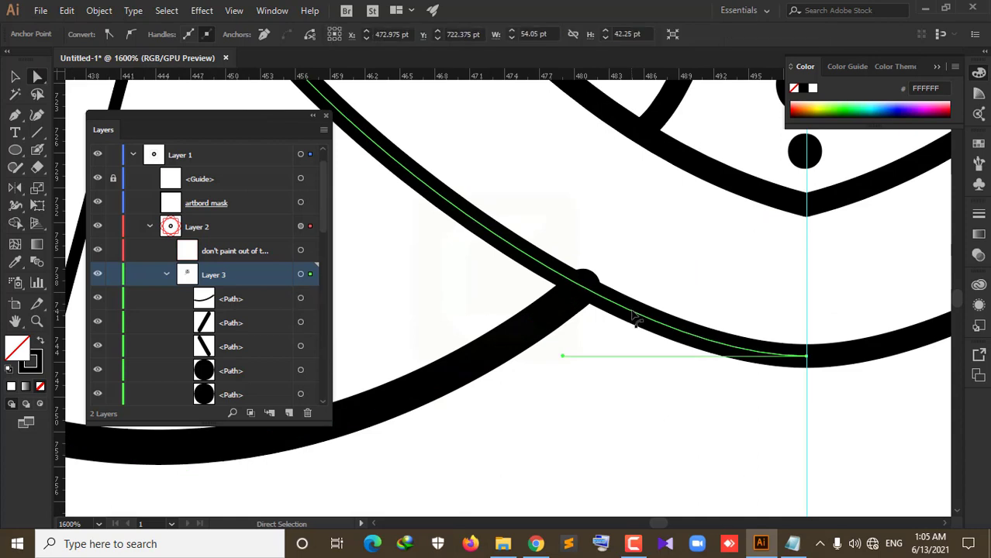
{"action": "left_click", "coordinate": [15, 76]}
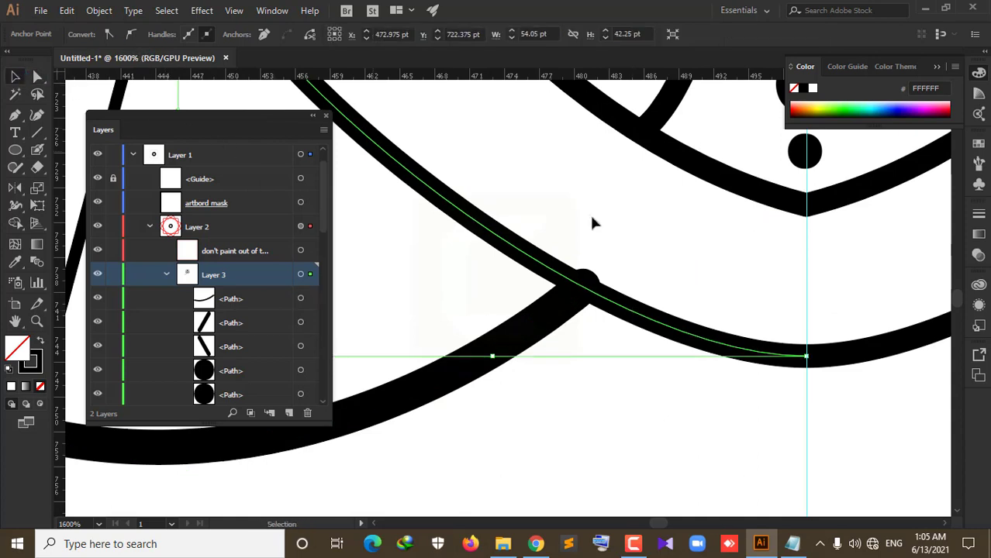
Step: Raise the bottom petal's outline curves from 2 pt to 3 pt stroke
{"action": "left_click", "coordinate": [692, 341]}
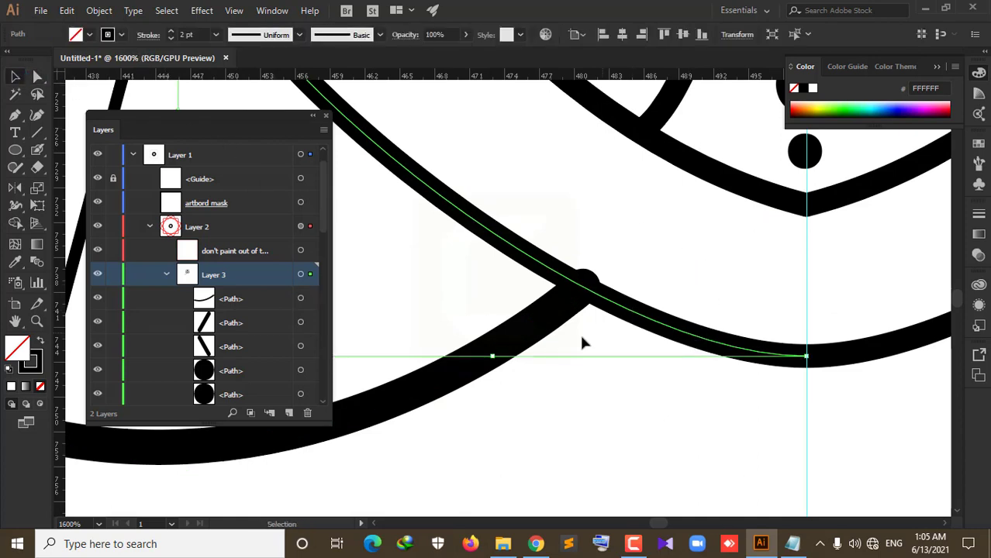
{"action": "left_click", "coordinate": [532, 331]}
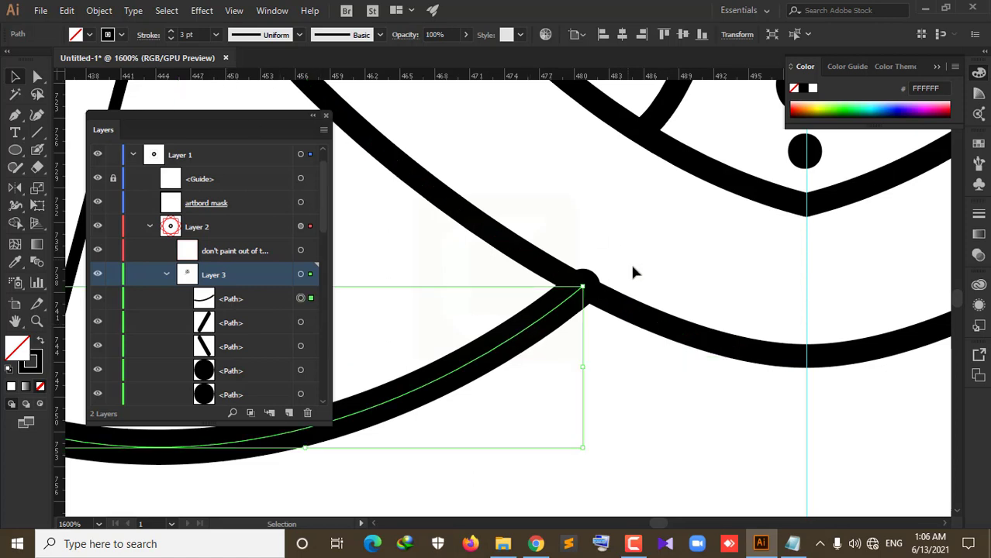
{"action": "left_click", "coordinate": [648, 321]}
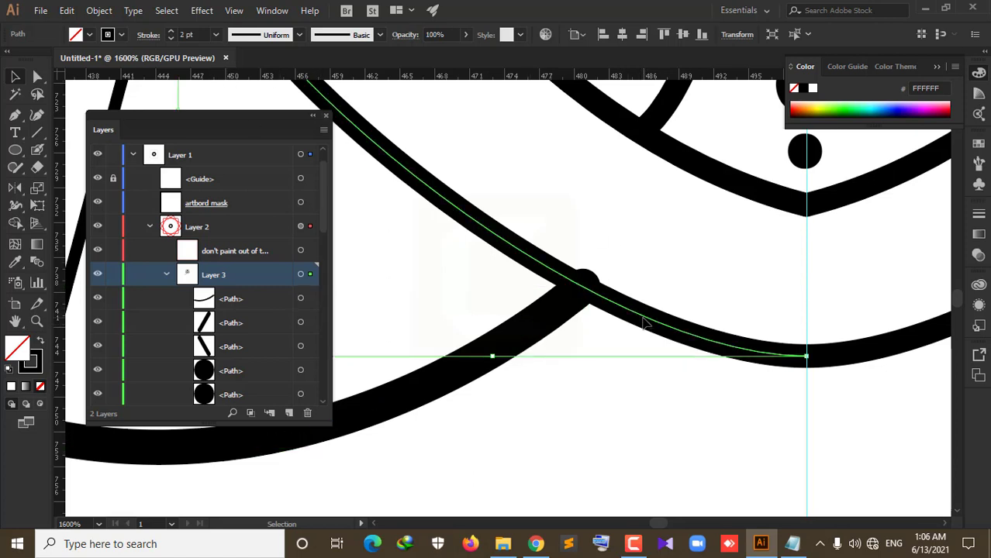
{"action": "left_click", "coordinate": [174, 32]}
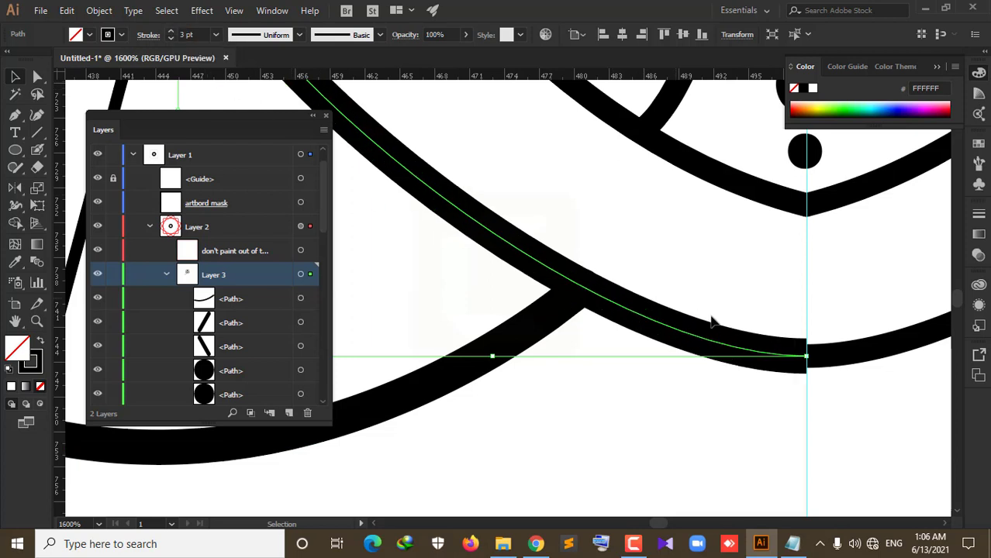
{"action": "left_click", "coordinate": [858, 356]}
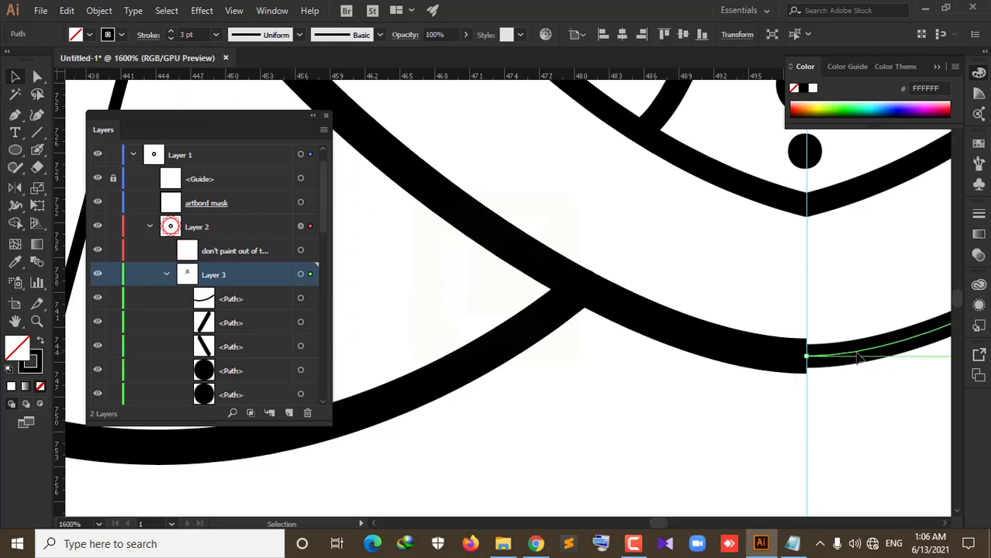
{"action": "left_click", "coordinate": [170, 31]}
{"action": "scroll", "coordinate": [602, 341], "scroll_direction": "down", "scroll_amount": 4}
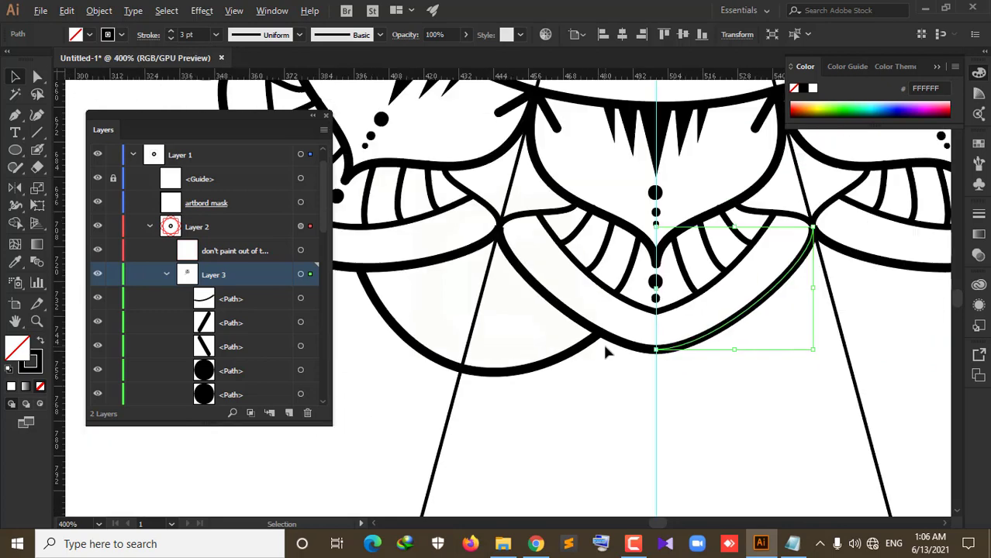
{"action": "left_click", "coordinate": [878, 281]}
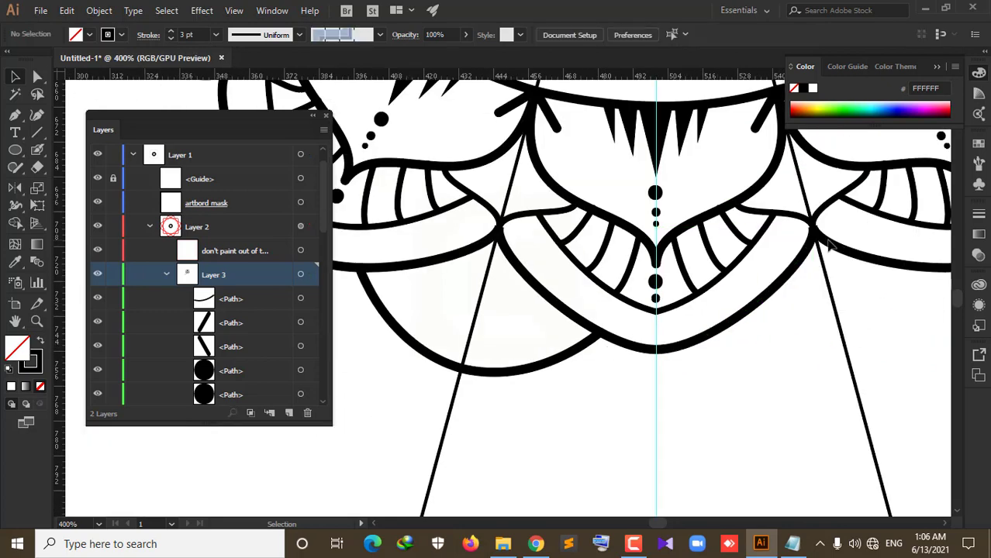
Step: Raise the stroke of the small curves flanking the bottom petal from 2 pt to 3 pt
{"action": "scroll", "coordinate": [829, 246], "scroll_direction": "up", "scroll_amount": 2}
{"action": "scroll", "coordinate": [829, 247], "scroll_direction": "up", "scroll_amount": 2}
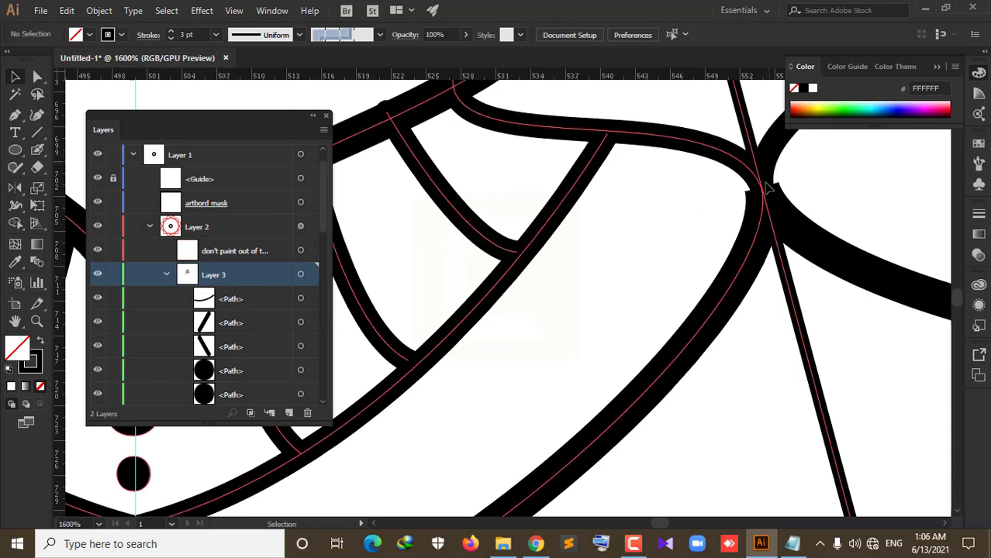
{"action": "scroll", "coordinate": [726, 312], "scroll_direction": "down", "scroll_amount": 4}
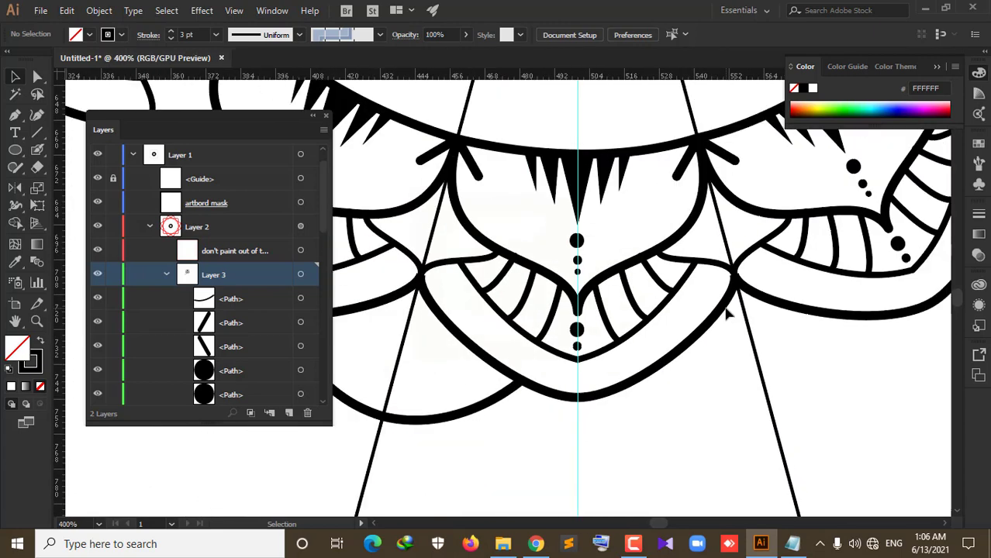
{"action": "scroll", "coordinate": [726, 312], "scroll_direction": "down", "scroll_amount": 1}
{"action": "scroll", "coordinate": [726, 312], "scroll_direction": "up", "scroll_amount": 2}
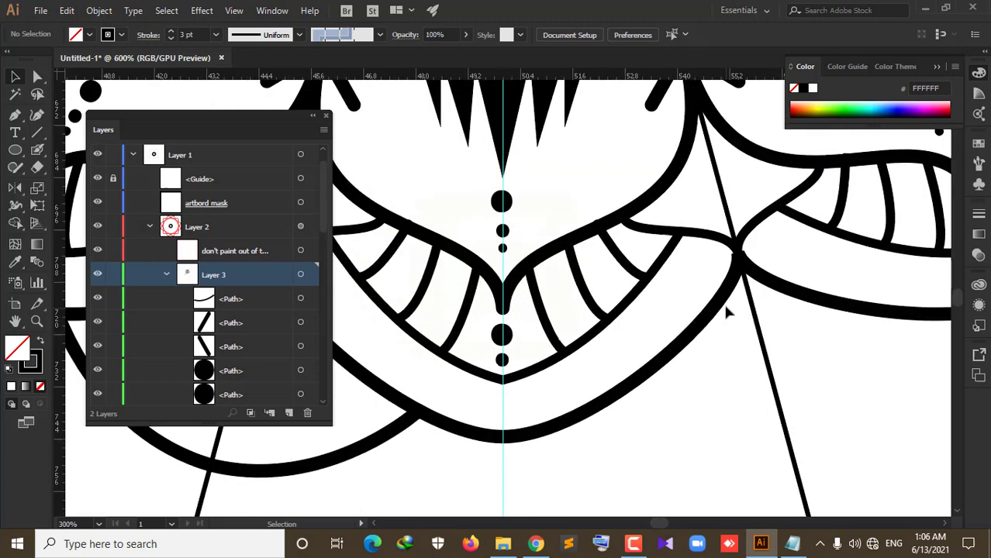
{"action": "left_click", "coordinate": [714, 242]}
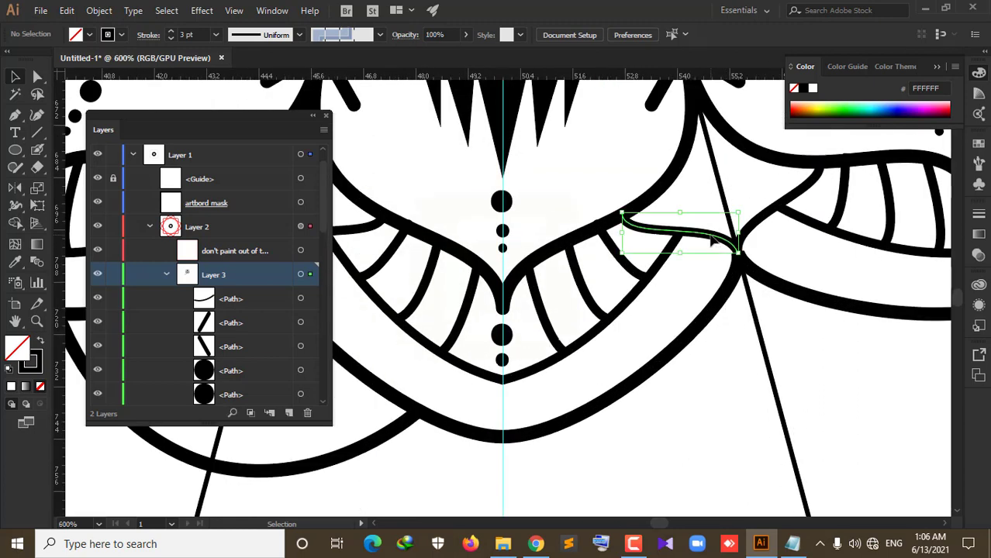
{"action": "left_click", "coordinate": [170, 32]}
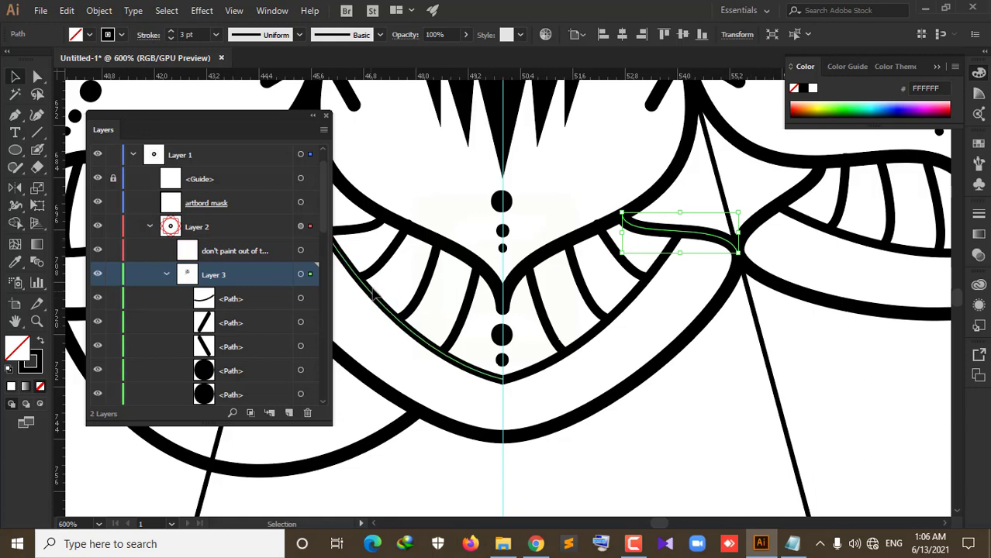
{"action": "mouse_move", "coordinate": [531, 215]}
{"action": "left_mouse_down"}
{"action": "mouse_move", "coordinate": [713, 215]}
{"action": "mouse_move", "coordinate": [767, 226]}
{"action": "left_mouse_up"}
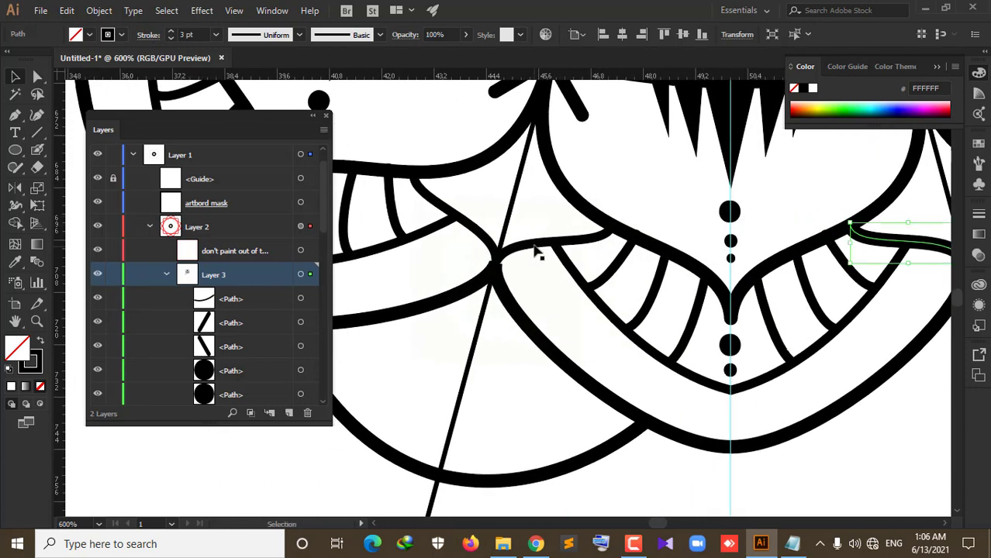
{"action": "left_click", "coordinate": [537, 248]}
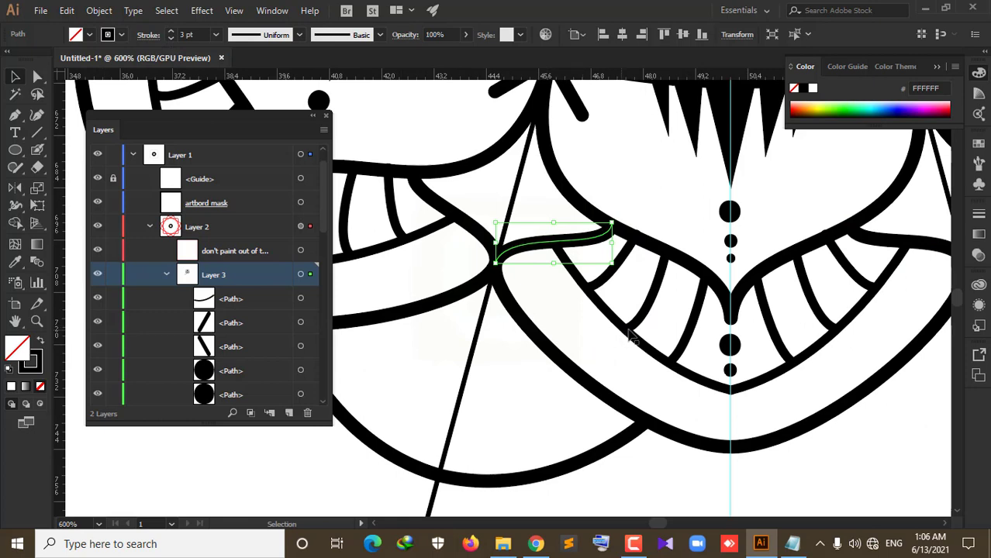
{"action": "scroll", "coordinate": [806, 320], "scroll_direction": "down", "scroll_amount": 3}
{"action": "scroll", "coordinate": [807, 320], "scroll_direction": "down", "scroll_amount": 3}
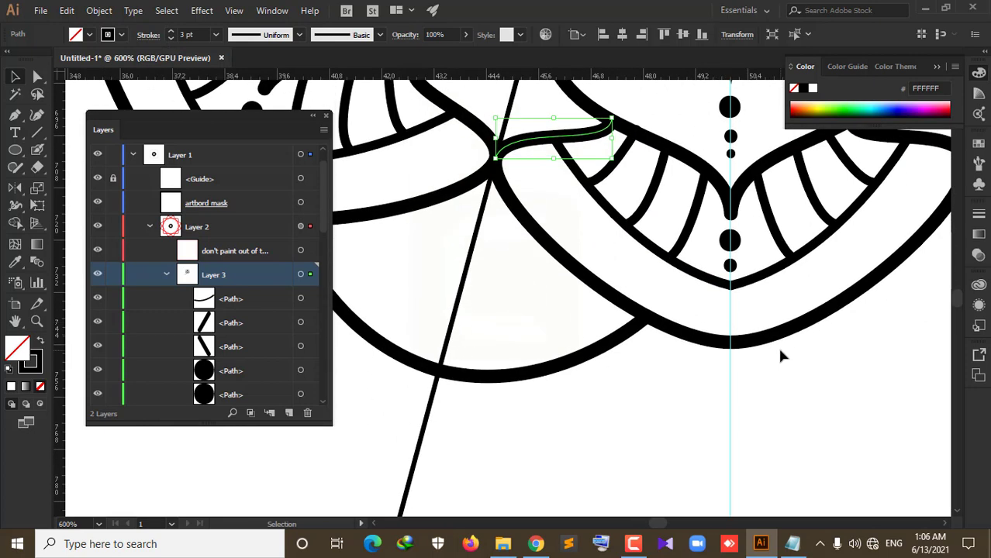
{"action": "scroll", "coordinate": [781, 355], "scroll_direction": "down", "scroll_amount": 2, "text": "alt"}
{"action": "left_click", "coordinate": [673, 356]}
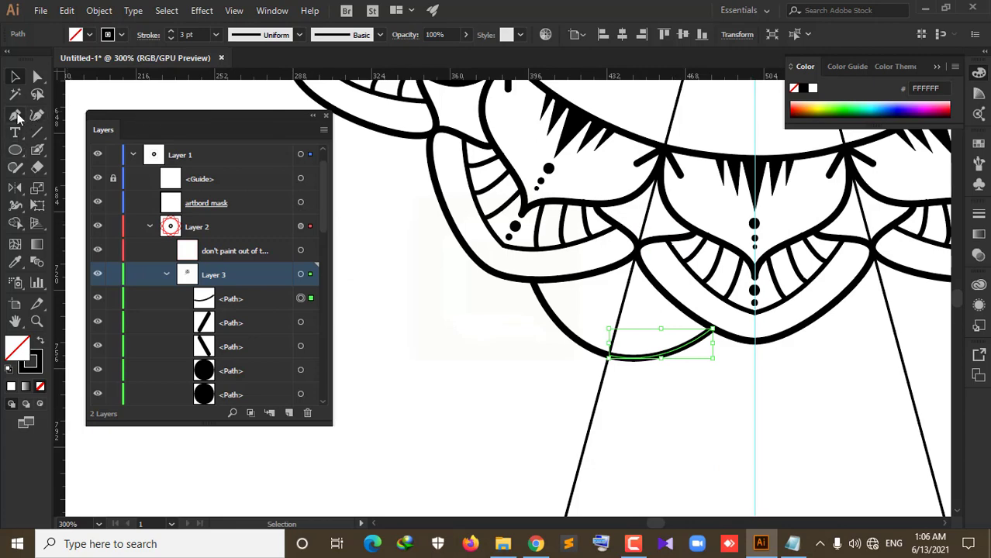
Step: Clear the selection and ready the Pen tool, discarding a stray single-anchor path
{"action": "left_click", "coordinate": [17, 115]}
{"action": "scroll", "coordinate": [727, 380], "scroll_direction": "up", "scroll_amount": 3, "text": "alt"}
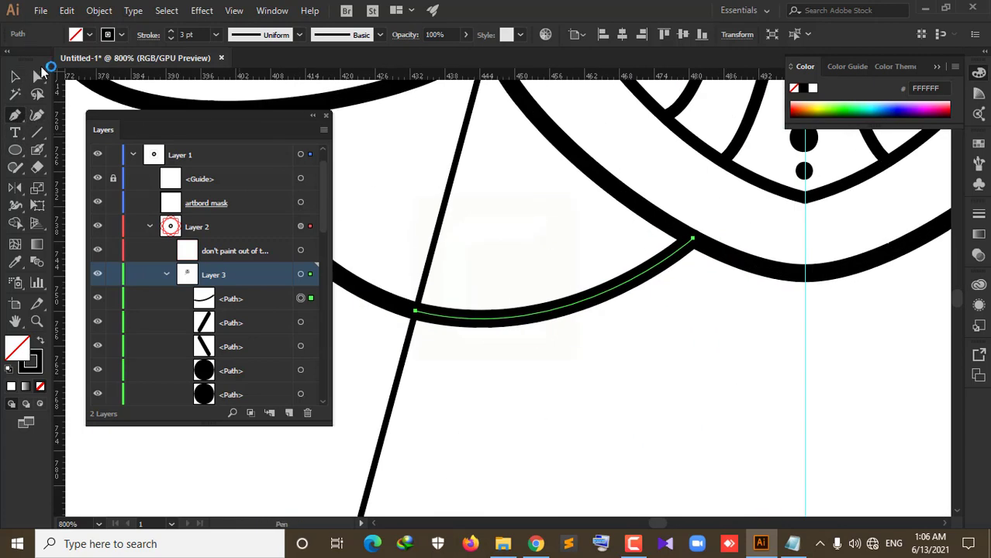
{"action": "left_click", "coordinate": [15, 75]}
{"action": "left_click", "coordinate": [637, 357]}
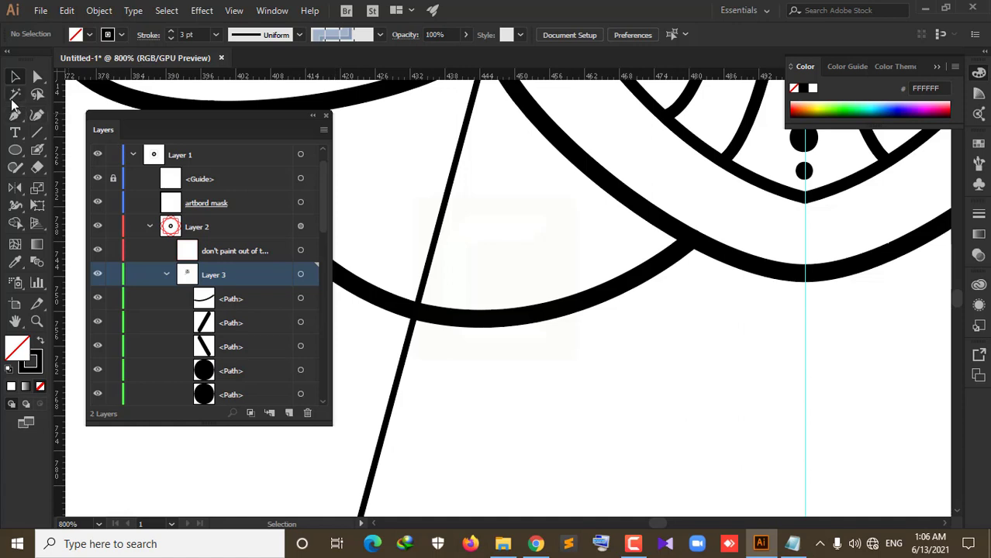
{"action": "left_click", "coordinate": [17, 116]}
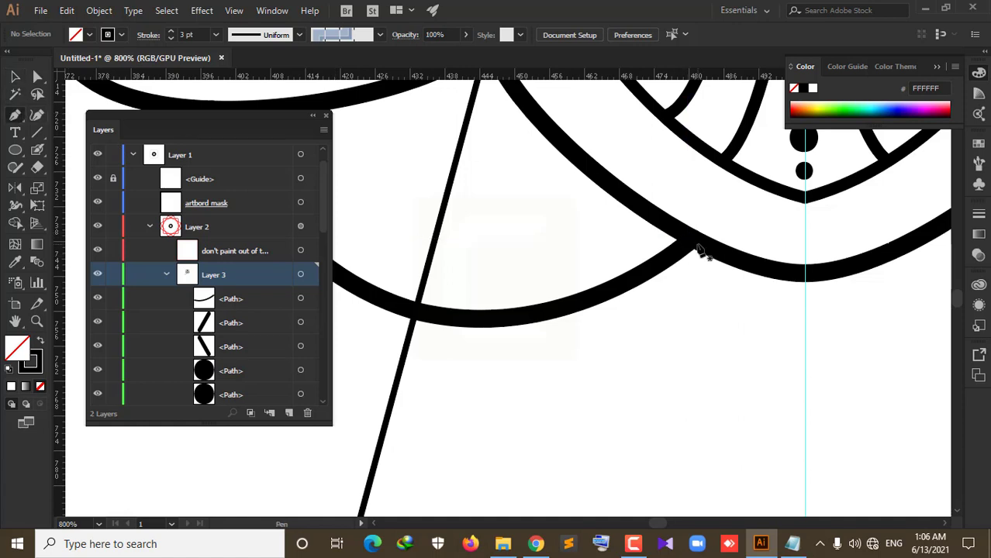
{"action": "left_click", "coordinate": [696, 245]}
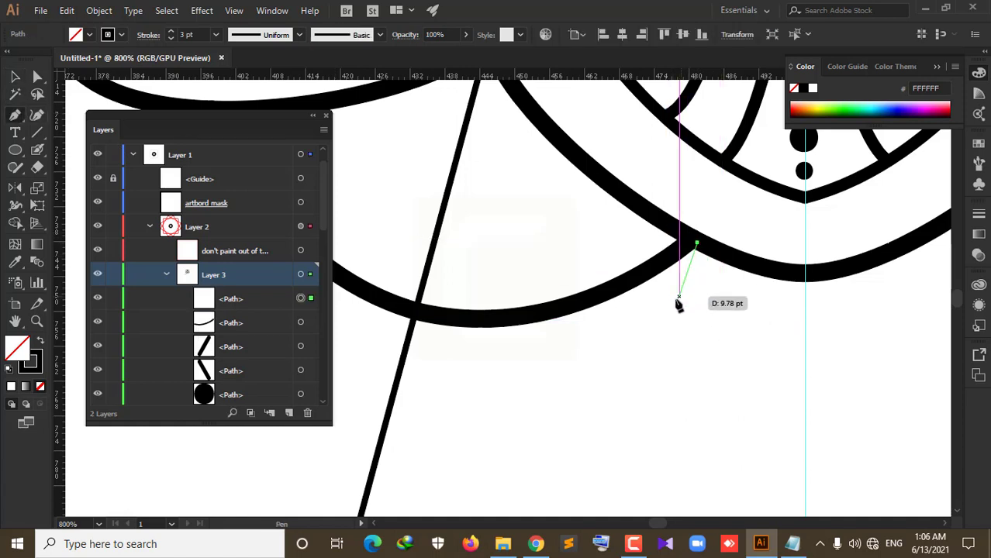
{"action": "key", "text": "ctrl+z"}
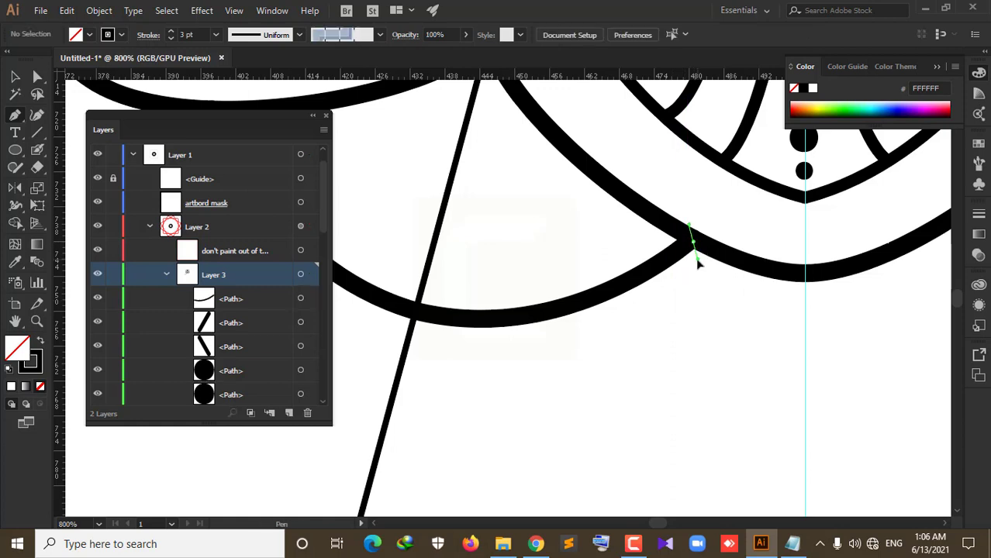
Step: Start the scallop path at the arc's edge and shape the first pointed scallop
{"action": "left_click_drag", "start_coordinate": [693, 243], "coordinate": [698, 264]}
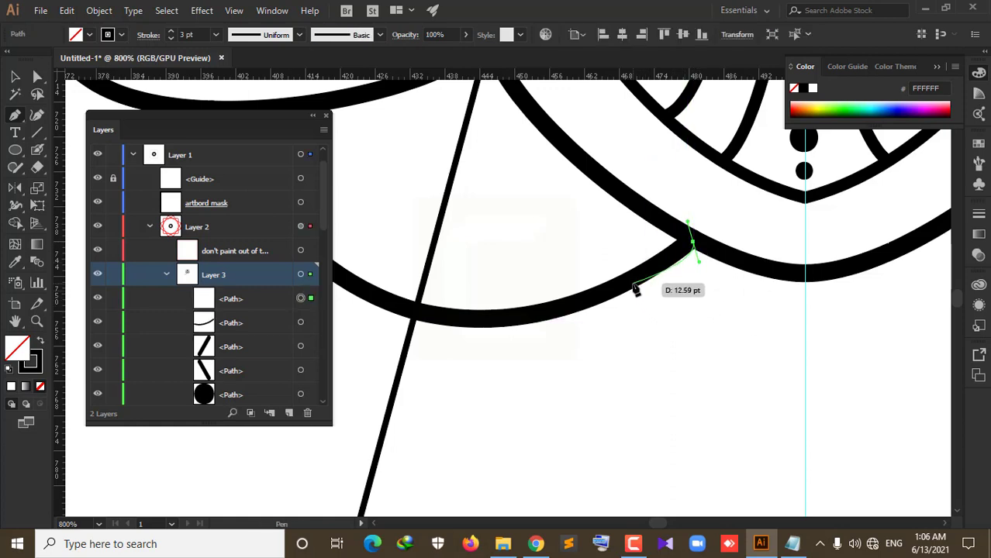
{"action": "left_click_drag", "start_coordinate": [633, 288], "coordinate": [569, 245]}
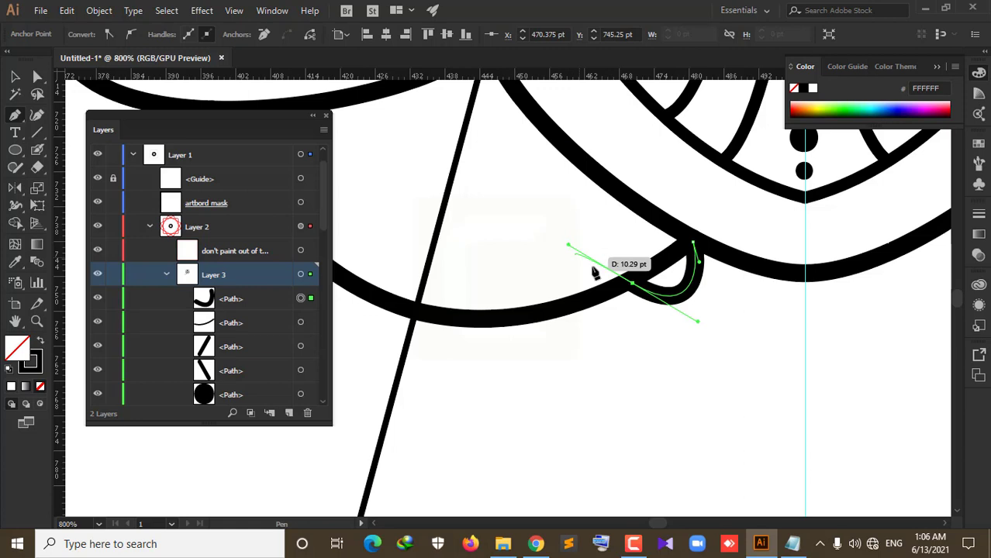
{"action": "left_click", "coordinate": [631, 287]}
{"action": "left_click_drag", "start_coordinate": [631, 287], "coordinate": [568, 247]}
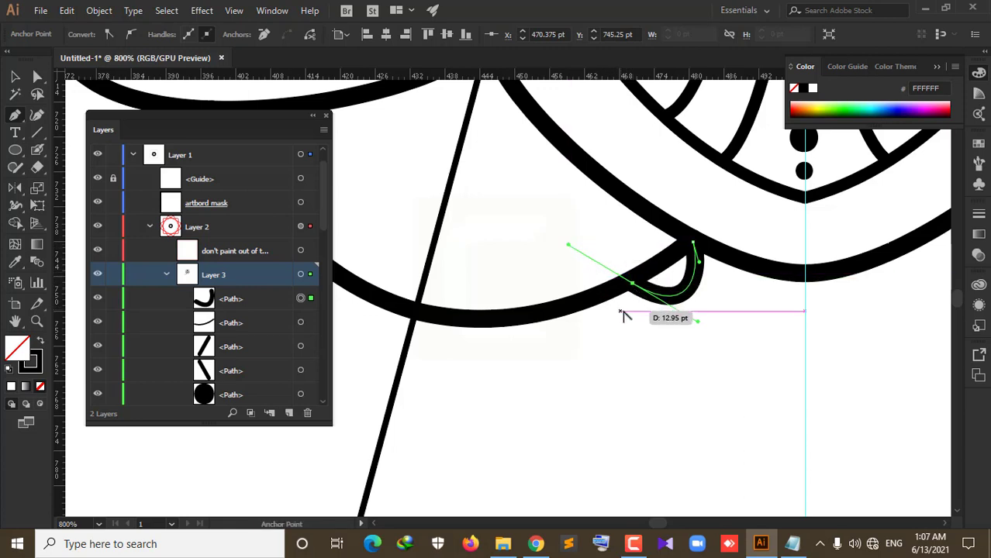
{"action": "left_click_drag", "start_coordinate": [568, 247], "coordinate": [636, 328]}
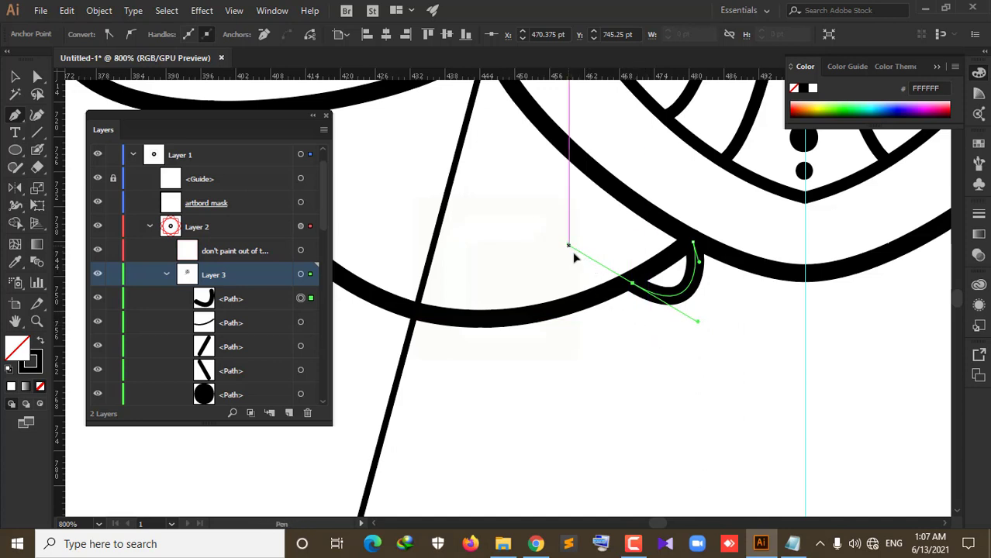
{"action": "mouse_move", "coordinate": [568, 248]}
{"action": "left_mouse_down"}
{"action": "mouse_move", "coordinate": [646, 330]}
{"action": "mouse_move", "coordinate": [664, 335]}
{"action": "left_mouse_up"}
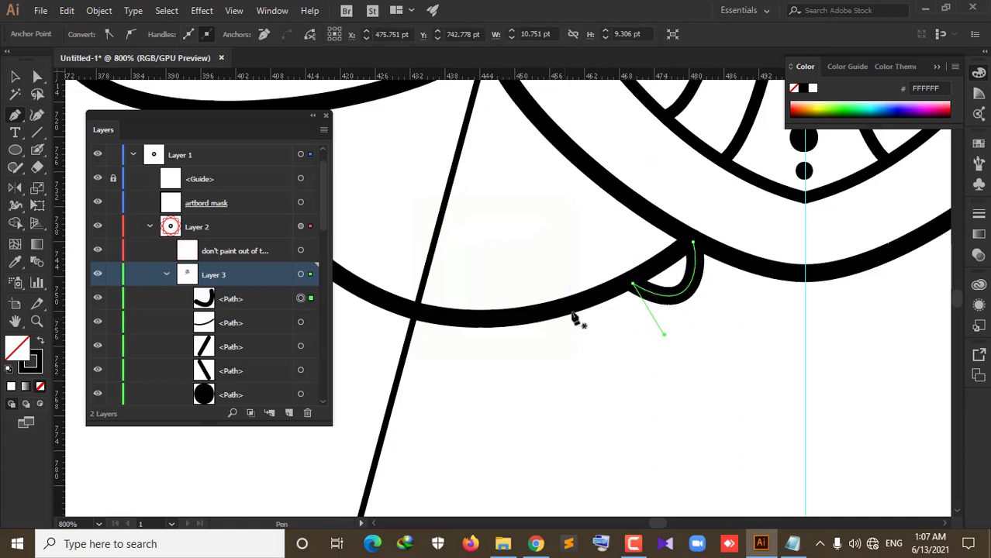
{"action": "key", "text": "ctrl+z"}
{"action": "key", "text": "ctrl+z"}
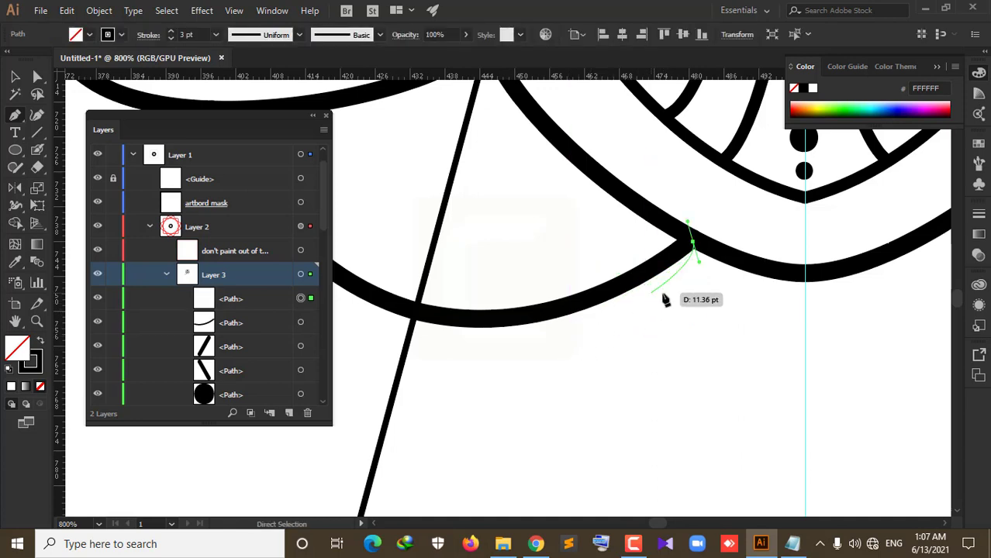
Step: Redraw the first scallop with a sharp corner and add a second scallop further left
{"action": "left_click_drag", "start_coordinate": [625, 290], "coordinate": [559, 249]}
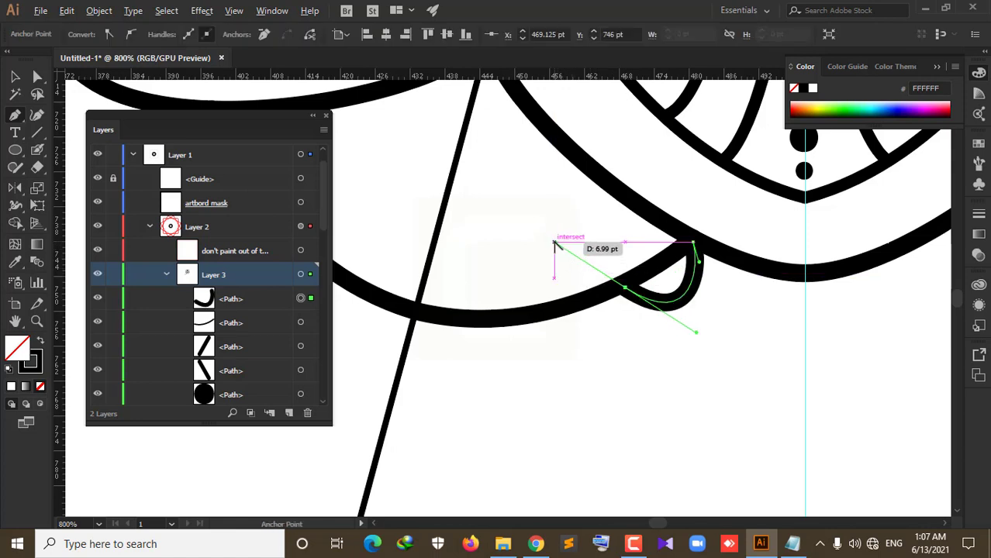
{"action": "mouse_move", "coordinate": [557, 247]}
{"action": "left_mouse_down"}
{"action": "mouse_move", "coordinate": [578, 298]}
{"action": "mouse_move", "coordinate": [639, 332]}
{"action": "mouse_move", "coordinate": [560, 317]}
{"action": "mouse_move", "coordinate": [530, 277]}
{"action": "mouse_move", "coordinate": [538, 268]}
{"action": "left_mouse_up"}
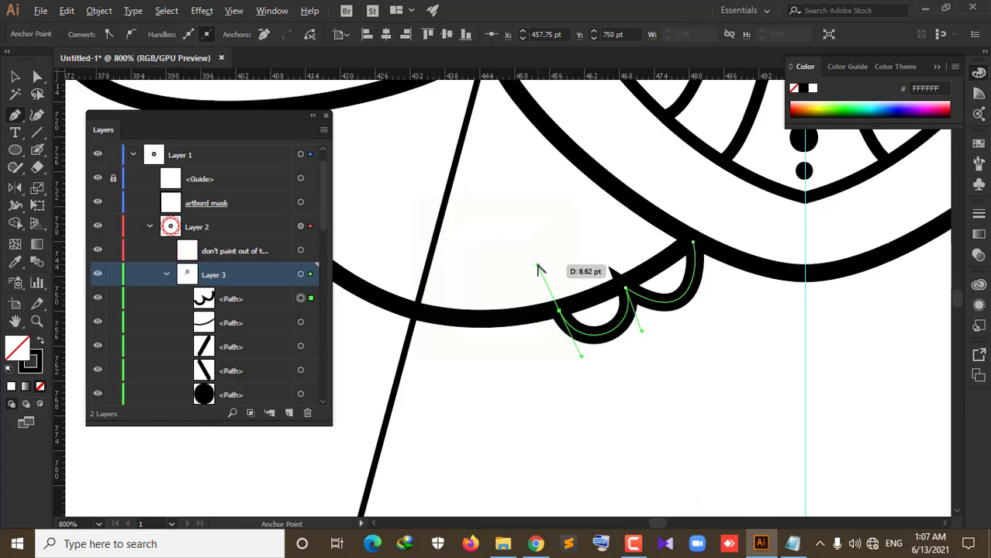
{"action": "mouse_move", "coordinate": [540, 268]}
{"action": "left_mouse_down"}
{"action": "mouse_move", "coordinate": [546, 332]}
{"action": "mouse_move", "coordinate": [568, 350]}
{"action": "left_mouse_up"}
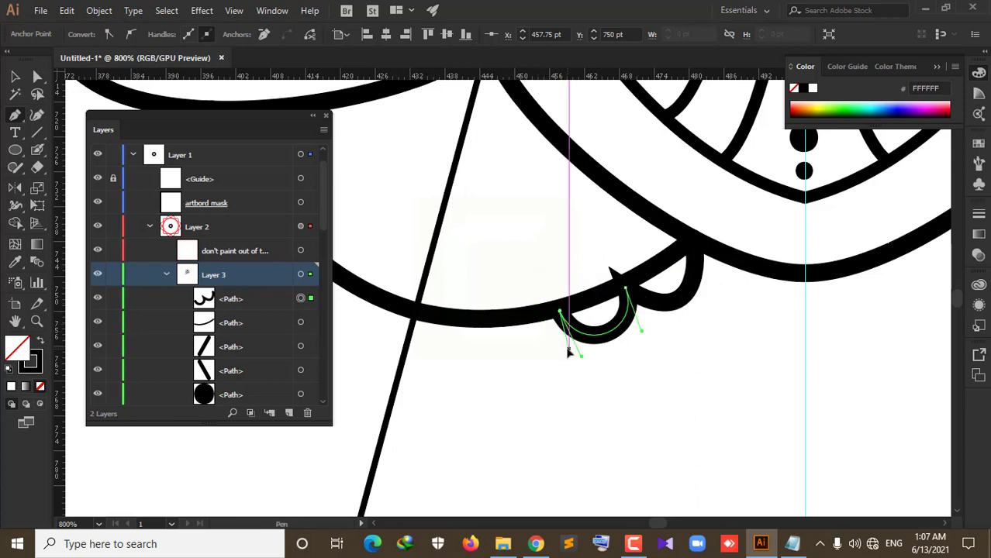
{"action": "mouse_move", "coordinate": [477, 320]}
{"action": "left_mouse_down"}
{"action": "mouse_move", "coordinate": [449, 295]}
{"action": "mouse_move", "coordinate": [465, 281]}
{"action": "left_mouse_up"}
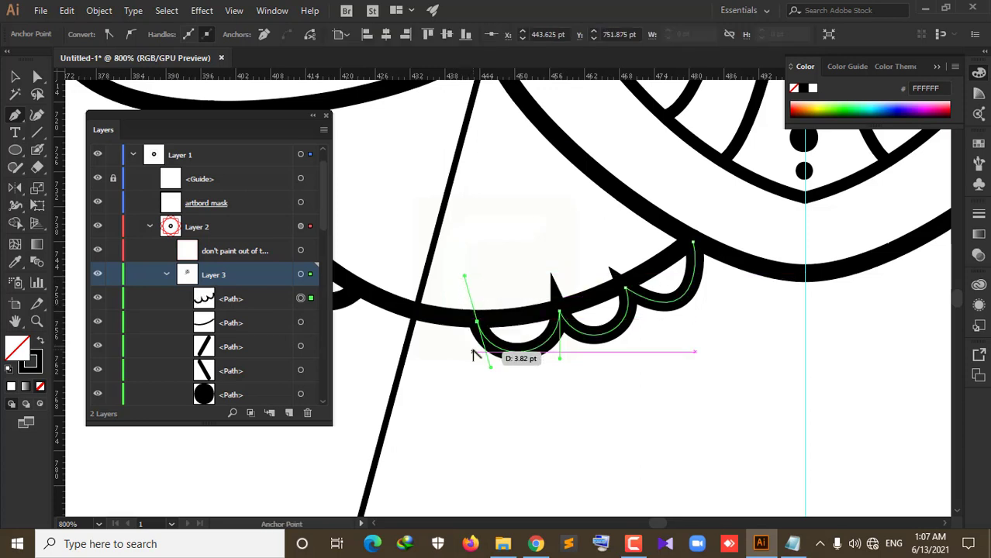
Step: Redraw the second scallop and add further scallop anchors along the arc
{"action": "key", "text": "ctrl+z"}
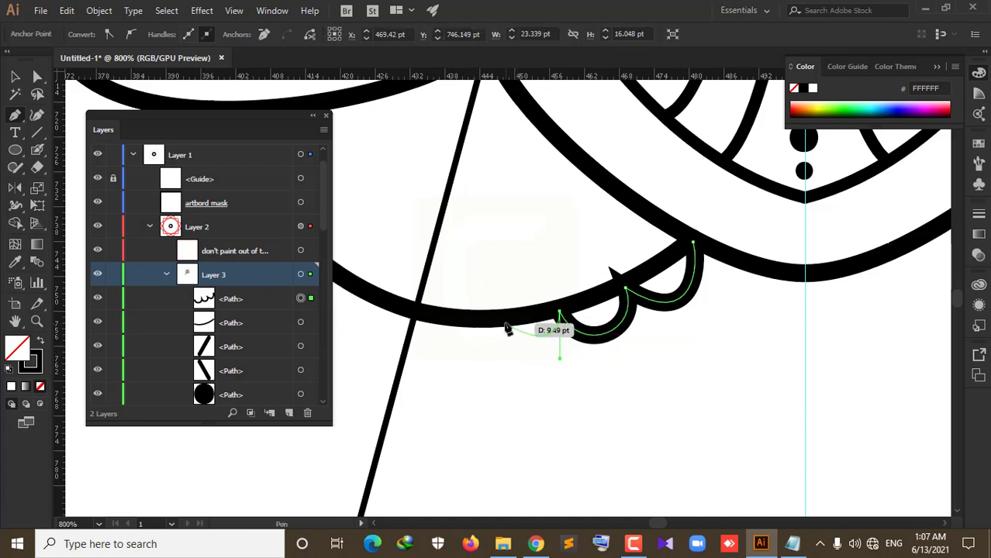
{"action": "mouse_move", "coordinate": [496, 318]}
{"action": "left_mouse_down"}
{"action": "mouse_move", "coordinate": [477, 280]}
{"action": "mouse_move", "coordinate": [485, 283]}
{"action": "left_mouse_up"}
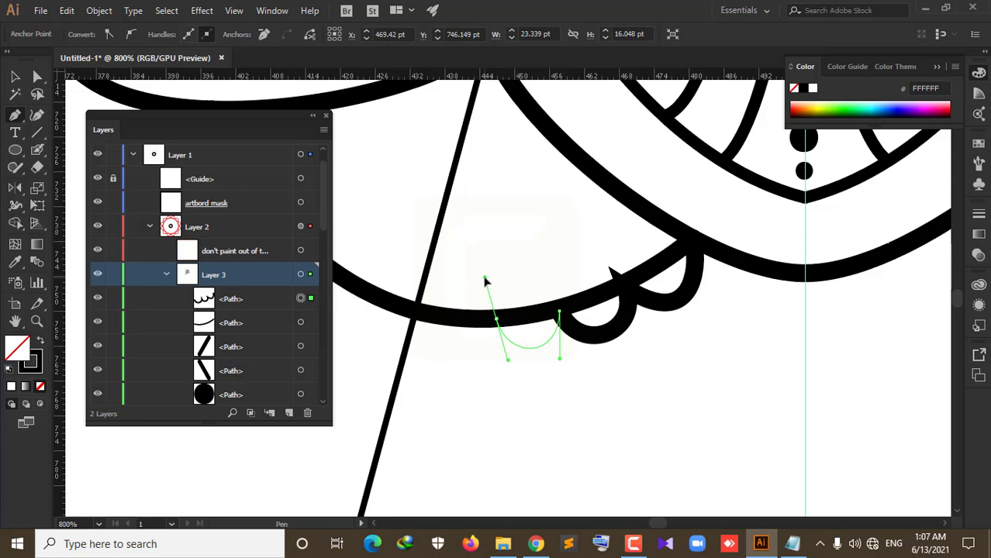
{"action": "left_click_drag", "start_coordinate": [485, 282], "coordinate": [491, 358]}
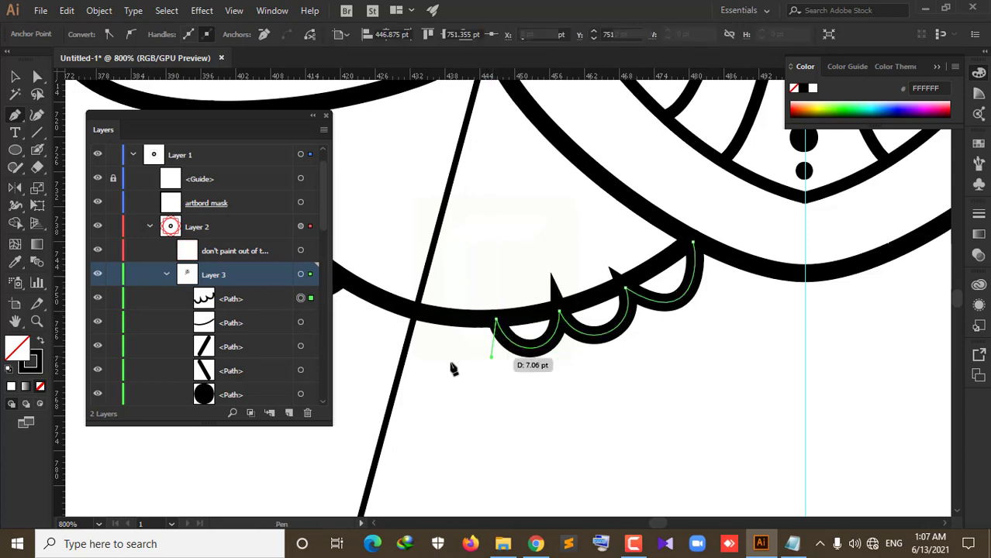
{"action": "mouse_move", "coordinate": [430, 320]}
{"action": "left_mouse_down"}
{"action": "mouse_move", "coordinate": [443, 324]}
{"action": "mouse_move", "coordinate": [441, 282]}
{"action": "left_mouse_up"}
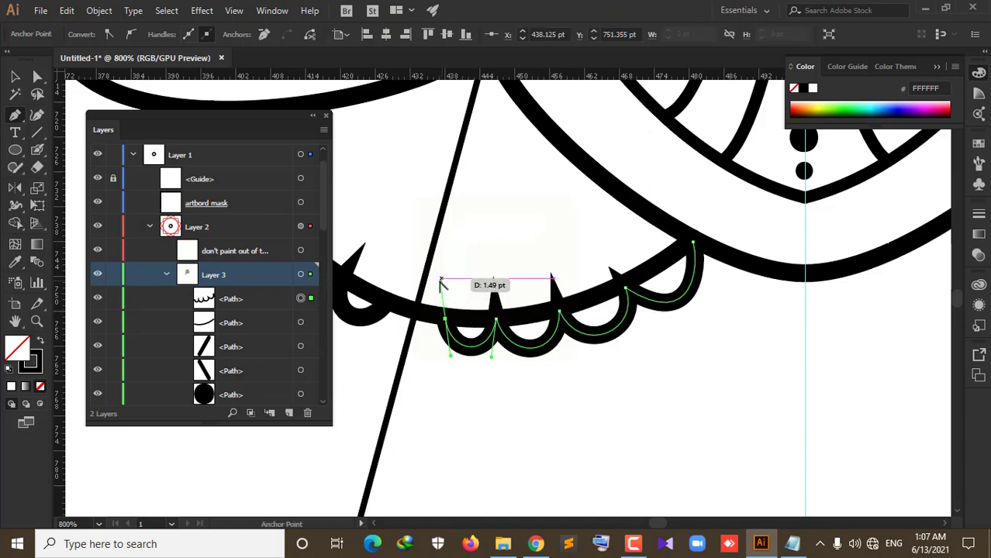
{"action": "left_click_drag", "start_coordinate": [440, 285], "coordinate": [440, 282]}
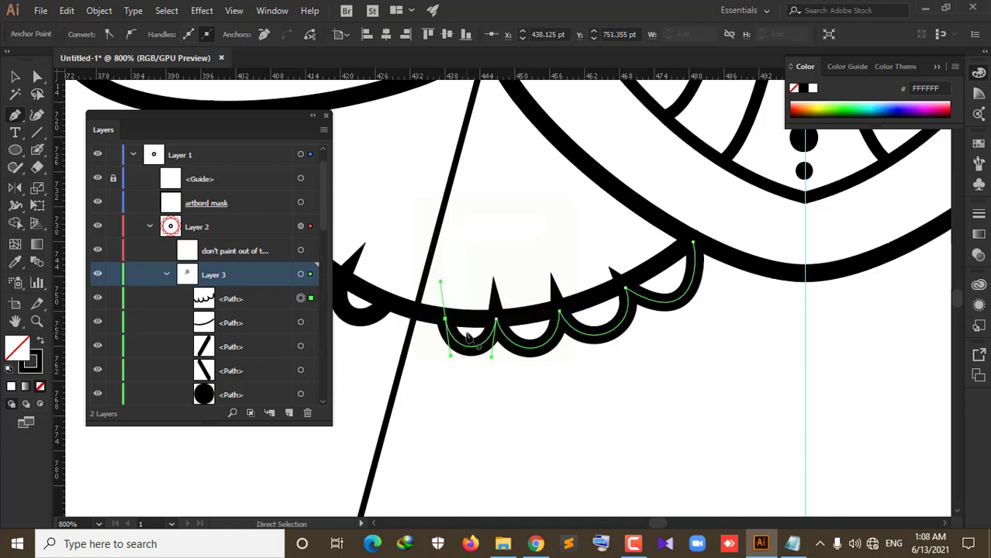
{"action": "left_click_drag", "start_coordinate": [467, 334], "coordinate": [452, 317]}
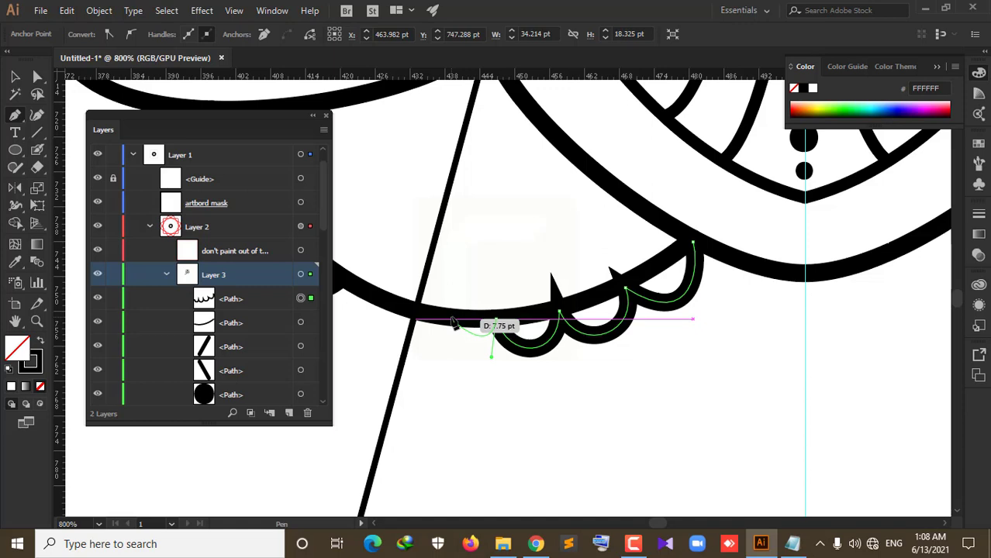
{"action": "mouse_move", "coordinate": [452, 320]}
{"action": "left_mouse_down"}
{"action": "mouse_move", "coordinate": [440, 286]}
{"action": "mouse_move", "coordinate": [448, 283]}
{"action": "left_mouse_up"}
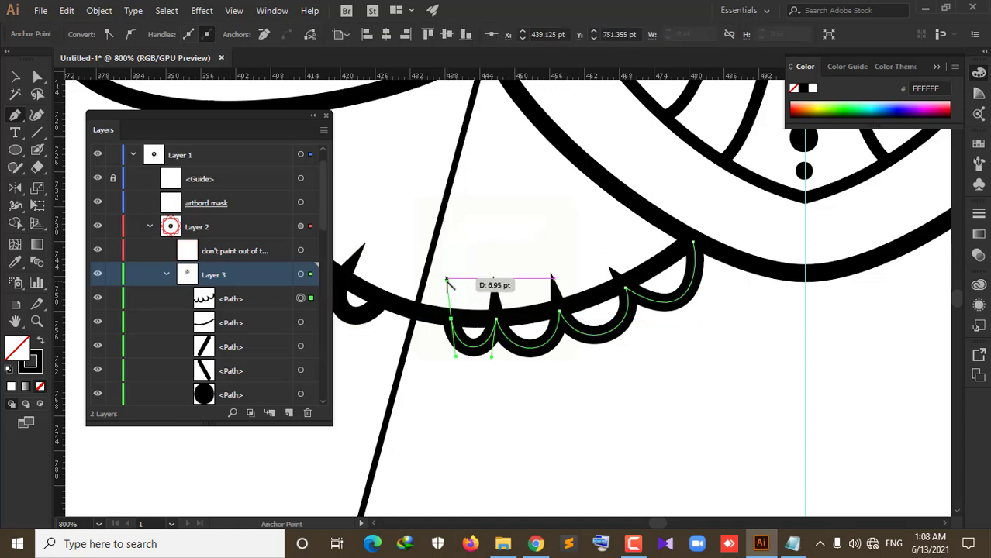
Step: Correct the last scallop and end the chain with a final scallop at the left
{"action": "scroll", "coordinate": [441, 347], "scroll_direction": "up", "scroll_amount": 3}
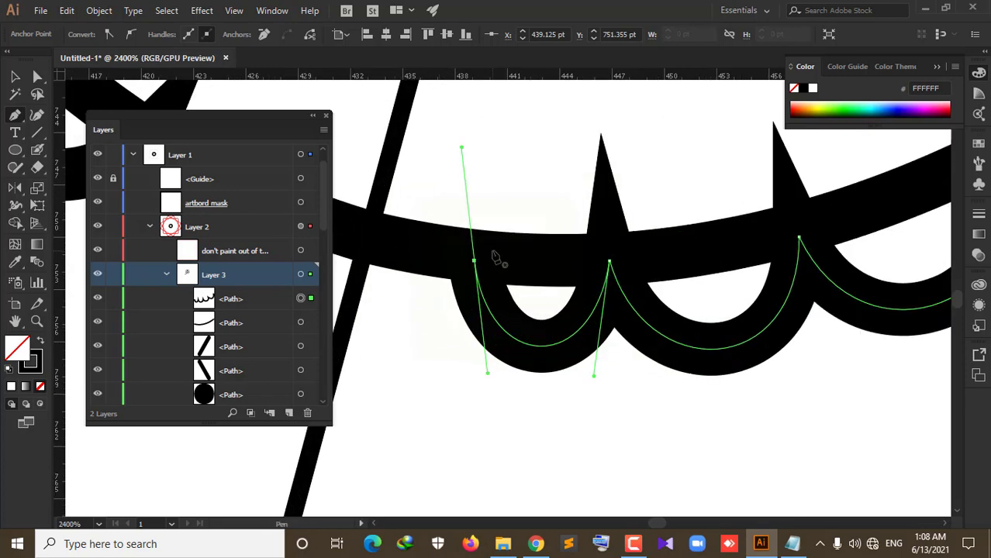
{"action": "left_click_drag", "start_coordinate": [491, 259], "coordinate": [483, 192]}
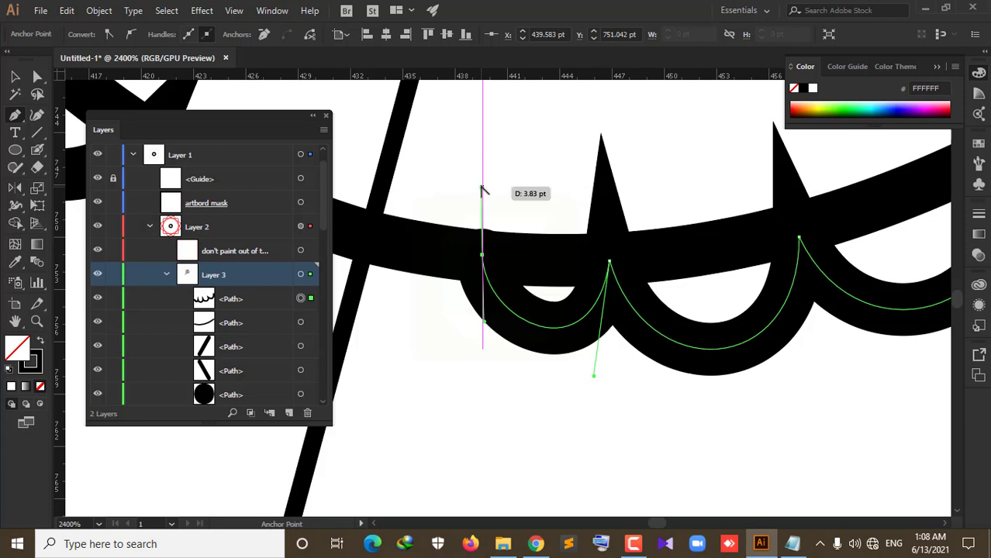
{"action": "scroll", "coordinate": [480, 191], "scroll_direction": "up", "scroll_amount": 3}
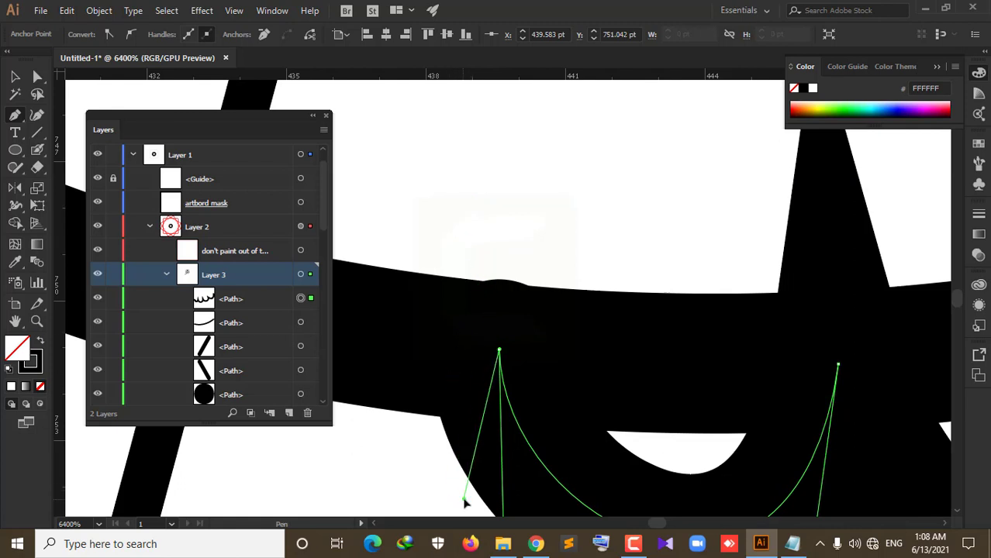
{"action": "left_click_drag", "start_coordinate": [496, 174], "coordinate": [465, 496]}
{"action": "scroll", "coordinate": [491, 409], "scroll_direction": "down", "scroll_amount": 1}
{"action": "scroll", "coordinate": [465, 346], "scroll_direction": "down", "scroll_amount": 1}
{"action": "scroll", "coordinate": [463, 347], "scroll_direction": "down", "scroll_amount": 1}
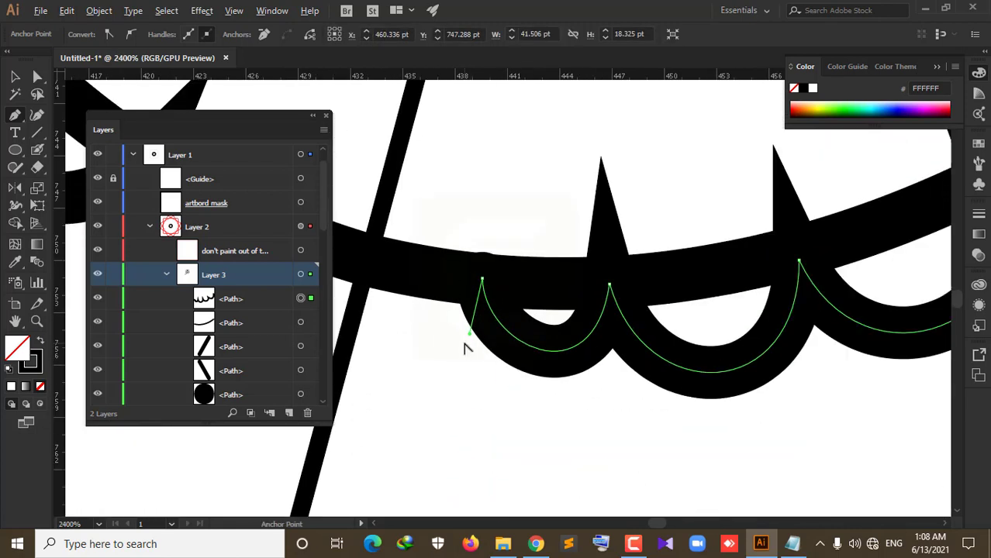
{"action": "left_click_drag", "start_coordinate": [463, 346], "coordinate": [383, 313]}
{"action": "mouse_move", "coordinate": [376, 272]}
{"action": "left_mouse_down"}
{"action": "mouse_move", "coordinate": [364, 224]}
{"action": "mouse_move", "coordinate": [378, 182]}
{"action": "left_mouse_up"}
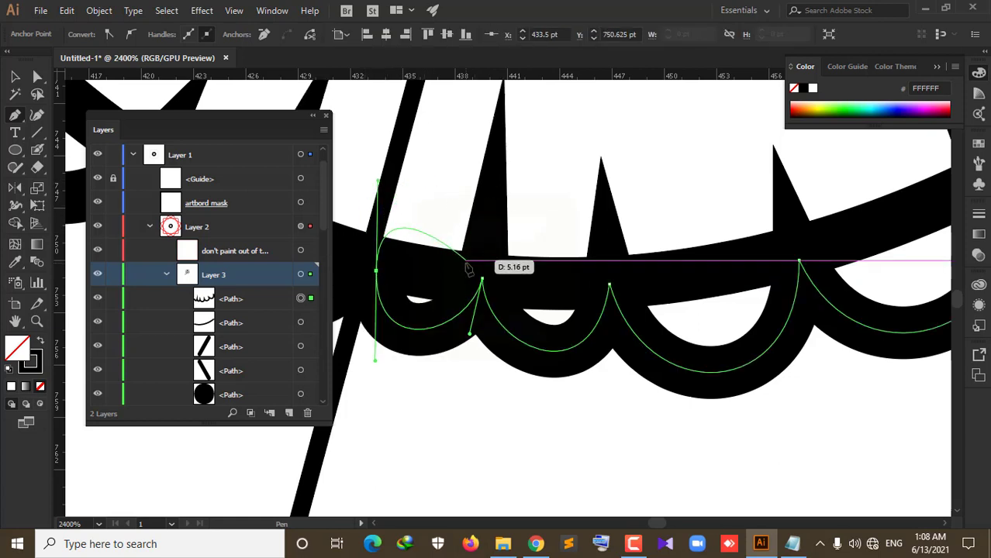
Step: Give the scalloped path rounded stroke corners and deselect it
{"action": "left_click", "coordinate": [14, 77]}
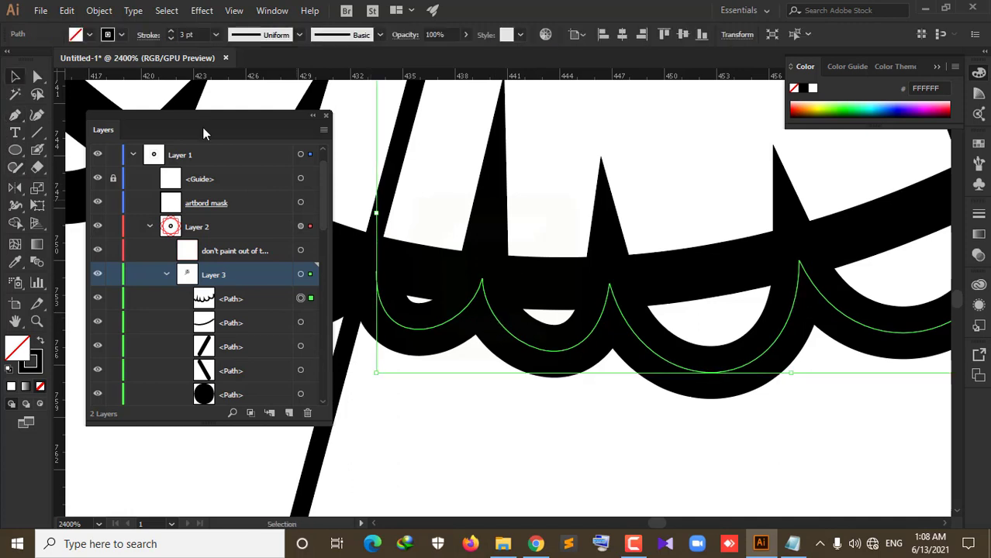
{"action": "left_click", "coordinate": [148, 35]}
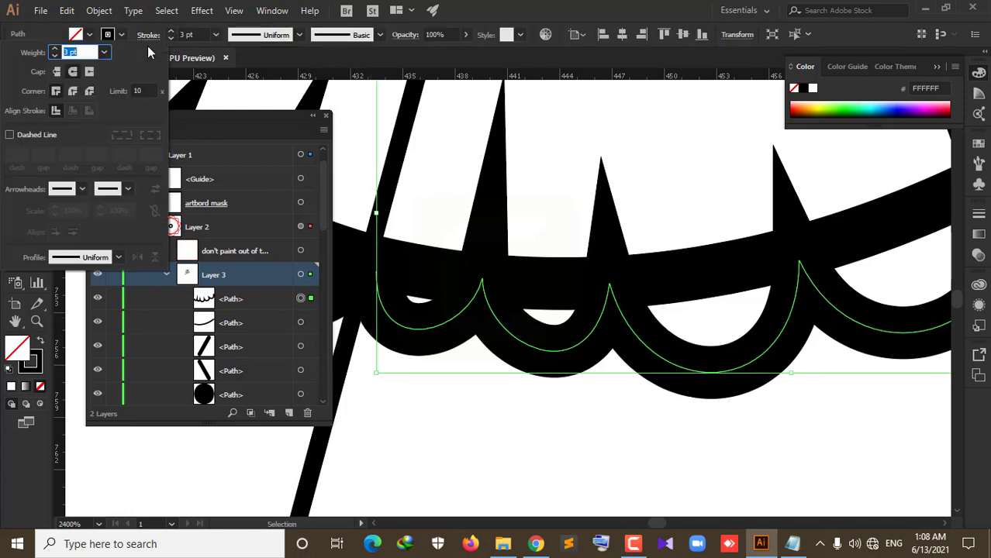
{"action": "left_click", "coordinate": [73, 90]}
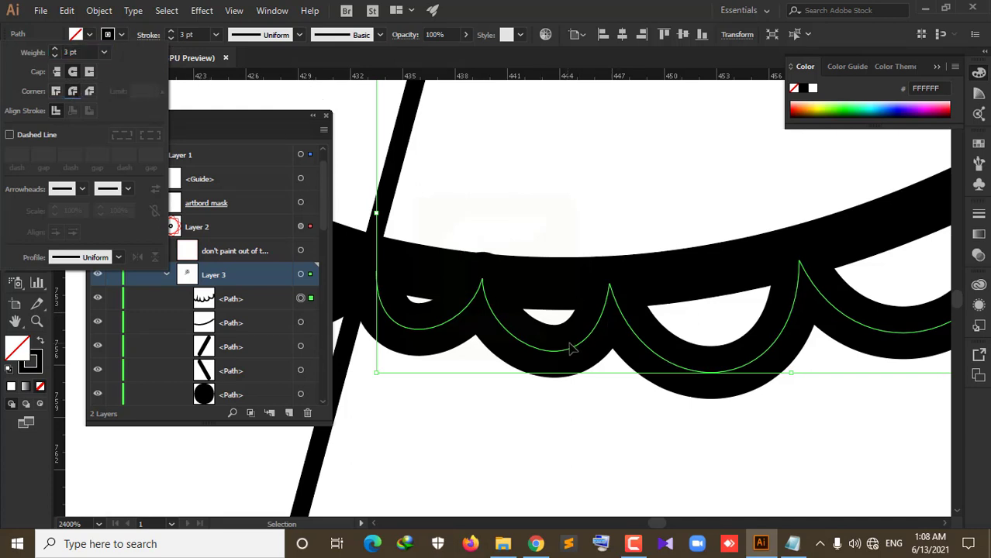
{"action": "left_click", "coordinate": [588, 210]}
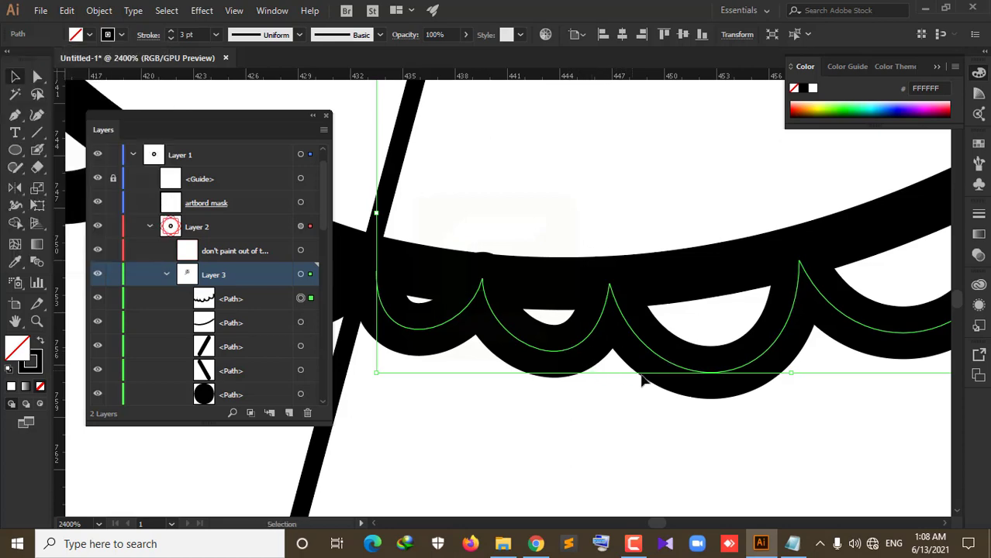
{"action": "left_click", "coordinate": [633, 411]}
{"action": "scroll", "coordinate": [633, 407], "scroll_direction": "down", "scroll_amount": 2}
{"action": "scroll", "coordinate": [633, 407], "scroll_direction": "down", "scroll_amount": 1}
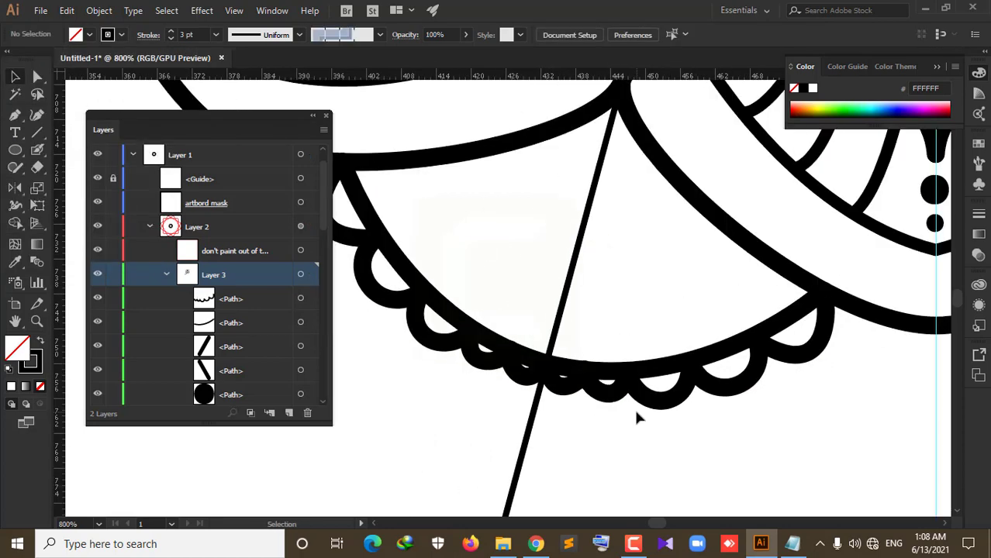
{"action": "scroll", "coordinate": [637, 402], "scroll_direction": "up", "scroll_amount": 2}
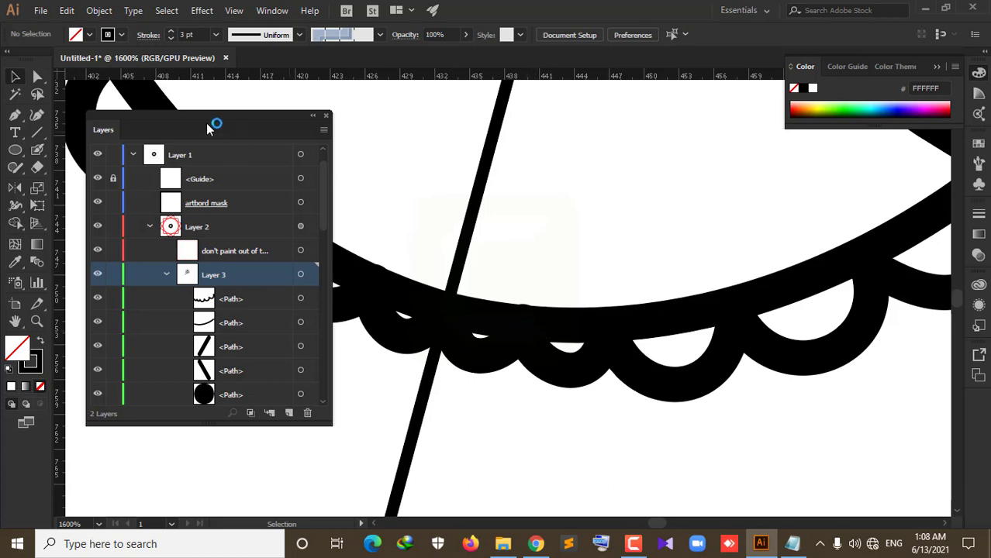
Step: Nudge one scallop anchor onto the petal outline with the Direct Selection tool
{"action": "left_click", "coordinate": [37, 76]}
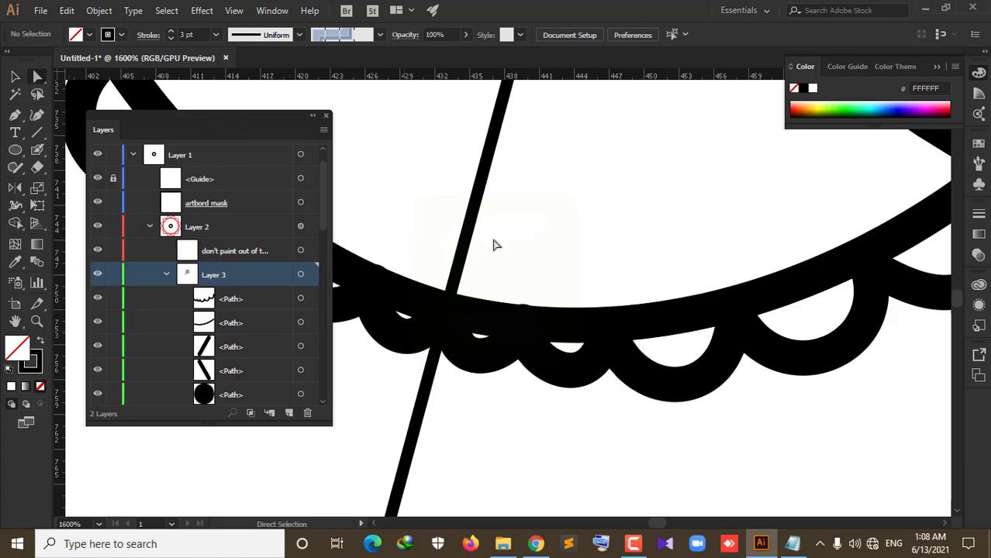
{"action": "left_click", "coordinate": [522, 324]}
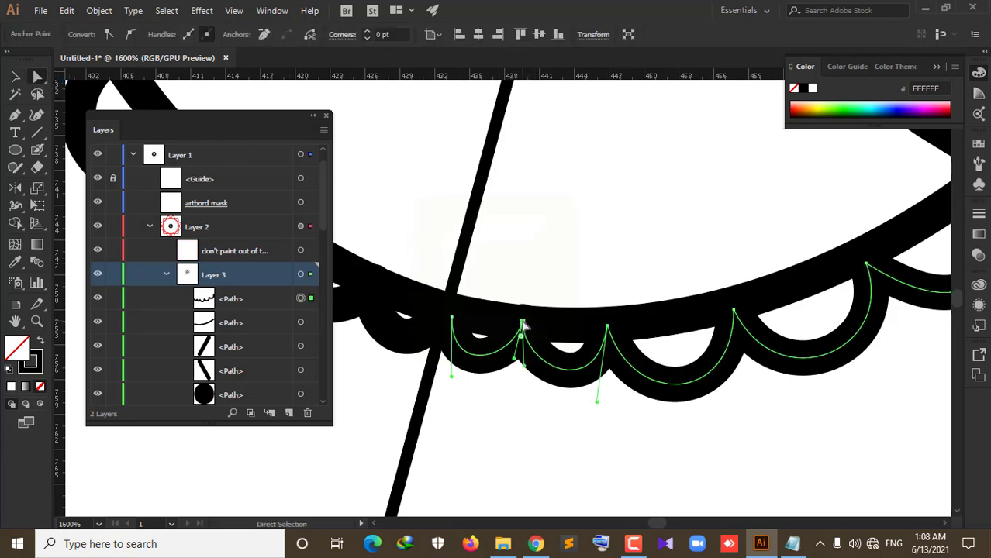
{"action": "left_click_drag", "start_coordinate": [524, 326], "coordinate": [520, 326]}
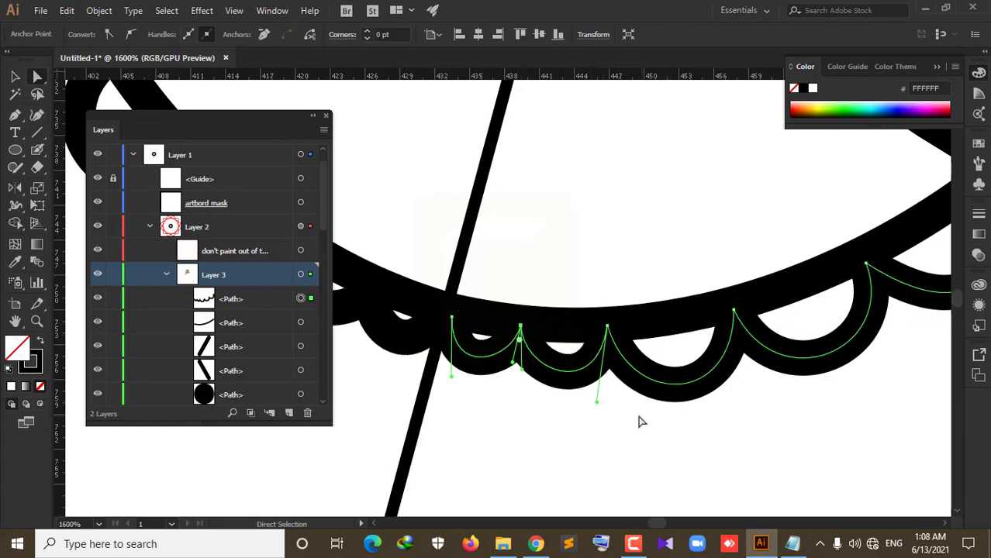
{"action": "scroll", "coordinate": [641, 421], "scroll_direction": "down", "scroll_amount": 1, "text": "alt"}
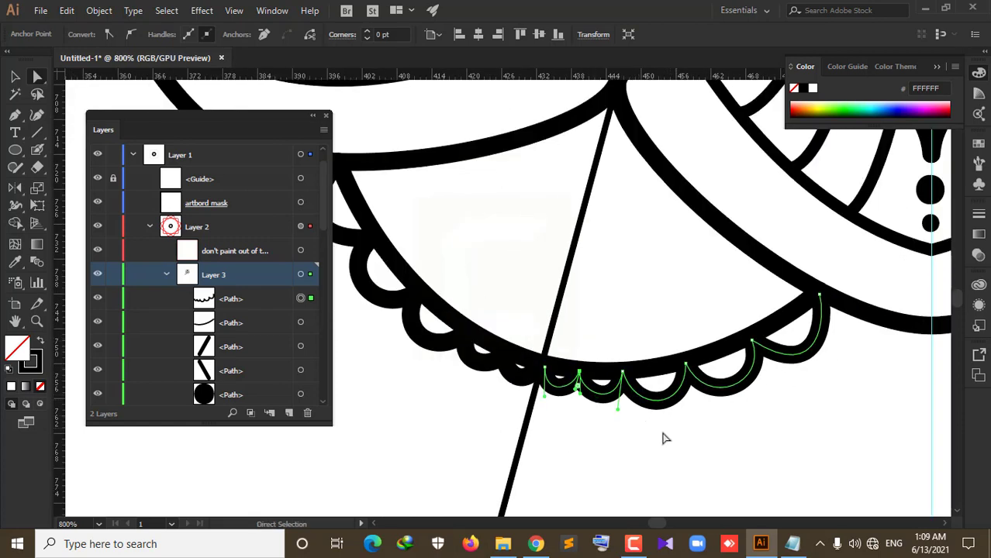
{"action": "scroll", "coordinate": [571, 431], "scroll_direction": "up", "scroll_amount": 1, "text": "alt"}
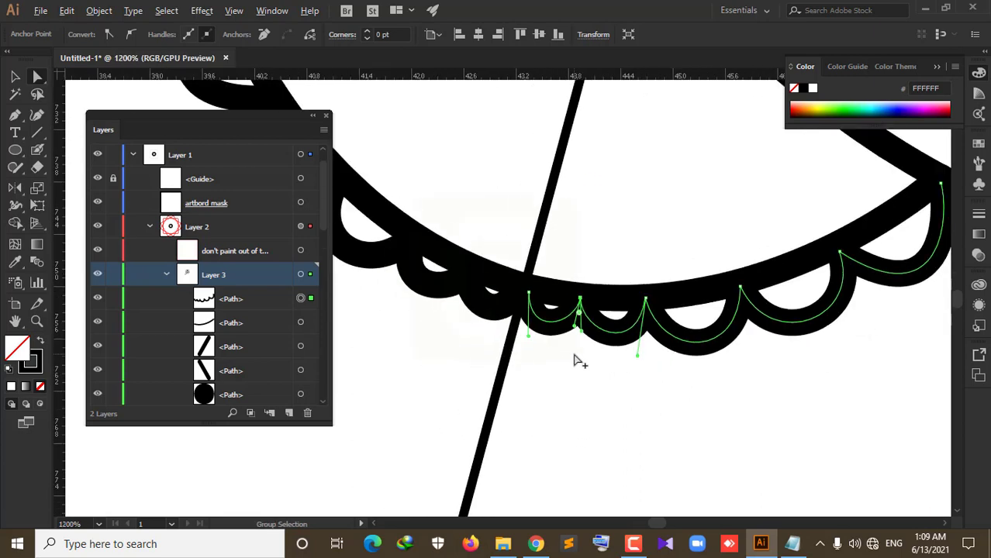
{"action": "scroll", "coordinate": [581, 362], "scroll_direction": "down", "scroll_amount": 1, "text": "alt"}
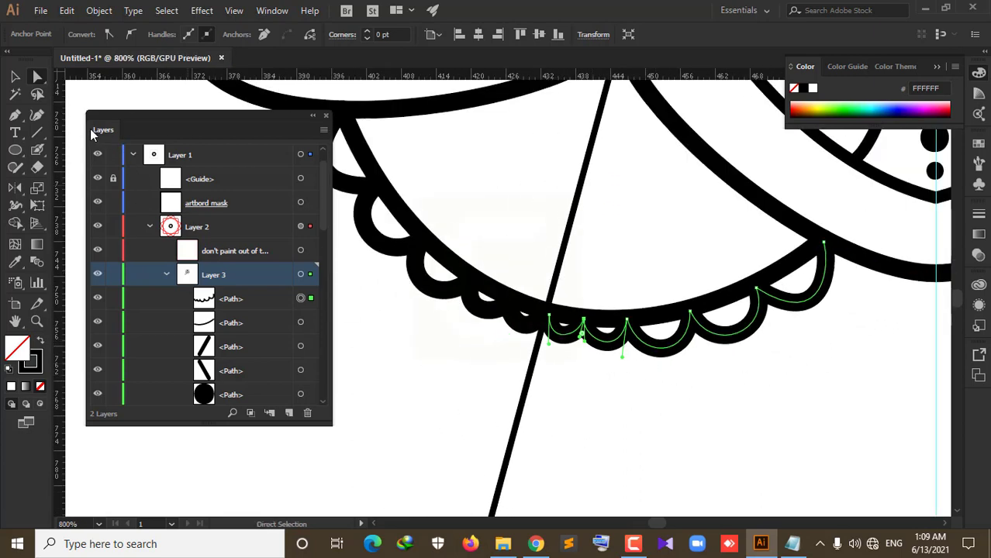
Step: Blob Brush over the scallops to fill their gaps against the arc in solid black
{"action": "left_click", "coordinate": [37, 150]}
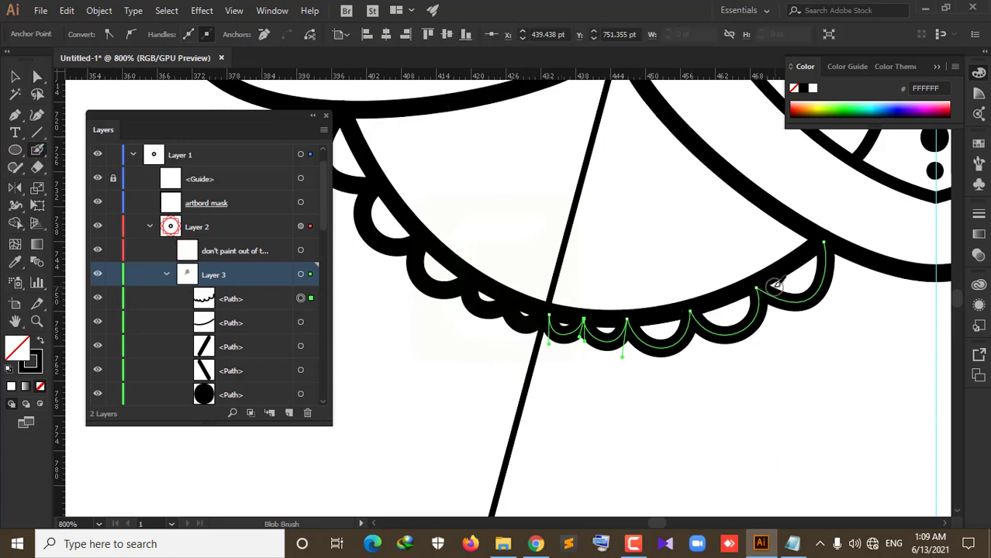
{"action": "mouse_move", "coordinate": [776, 285]}
{"action": "left_mouse_down"}
{"action": "mouse_move", "coordinate": [803, 280]}
{"action": "mouse_move", "coordinate": [818, 257]}
{"action": "mouse_move", "coordinate": [789, 270]}
{"action": "left_mouse_up"}
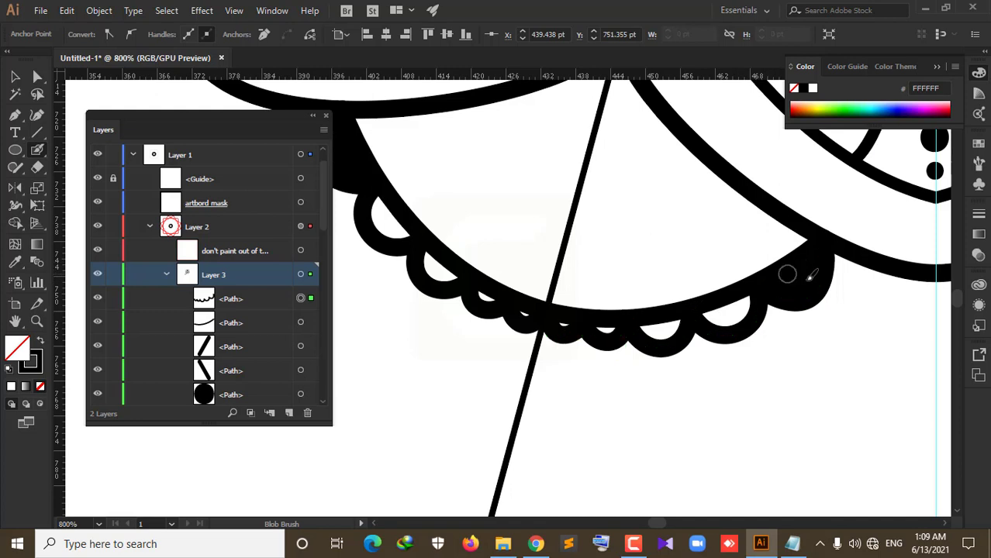
{"action": "mouse_move", "coordinate": [749, 298]}
{"action": "left_mouse_down"}
{"action": "mouse_move", "coordinate": [736, 316]}
{"action": "mouse_move", "coordinate": [711, 317]}
{"action": "mouse_move", "coordinate": [725, 308]}
{"action": "mouse_move", "coordinate": [660, 330]}
{"action": "mouse_move", "coordinate": [563, 327]}
{"action": "mouse_move", "coordinate": [571, 321]}
{"action": "left_mouse_up"}
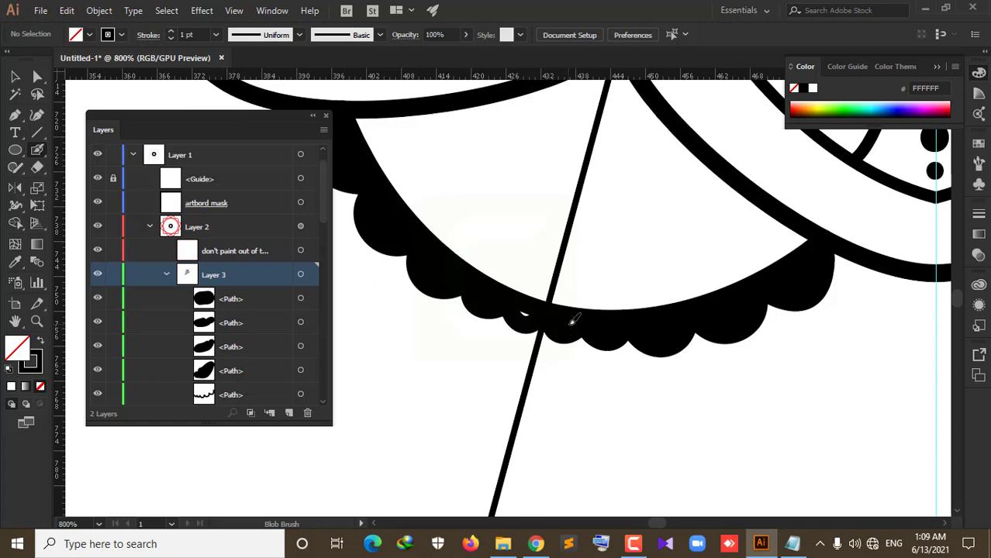
{"action": "scroll", "coordinate": [656, 358], "scroll_direction": "down", "scroll_amount": 2}
{"action": "scroll", "coordinate": [656, 358], "scroll_direction": "down", "scroll_amount": 1}
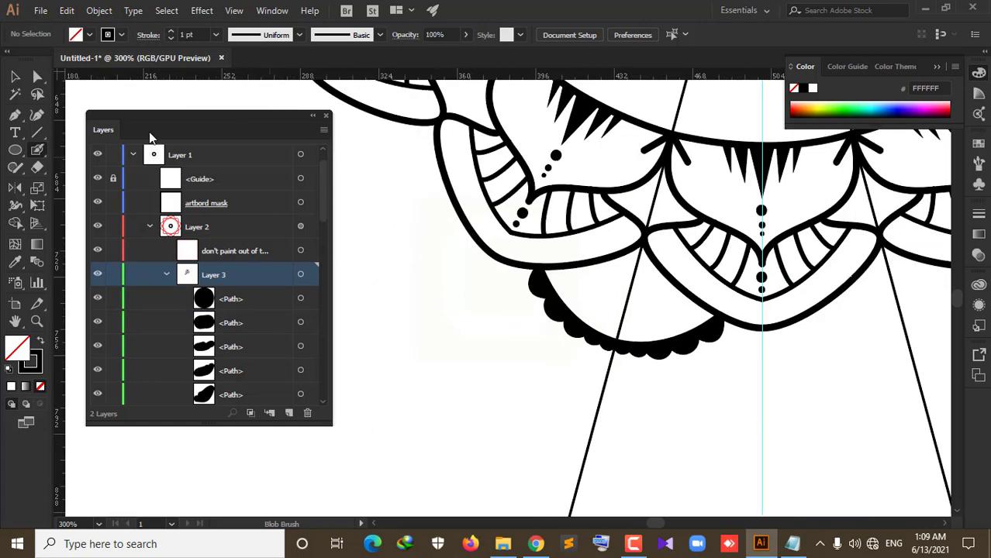
{"action": "left_click", "coordinate": [14, 77]}
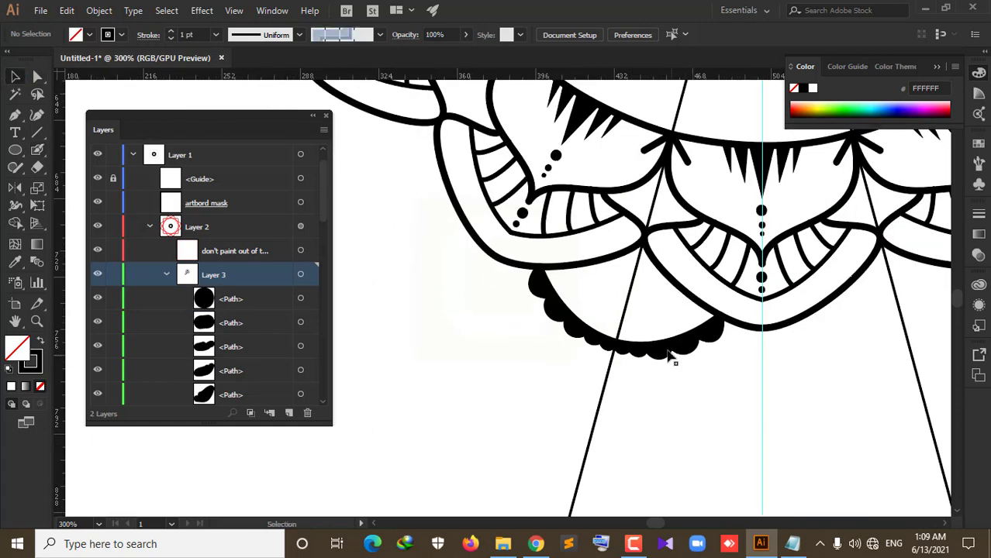
{"action": "scroll", "coordinate": [674, 355], "scroll_direction": "up", "scroll_amount": 3}
{"action": "scroll", "coordinate": [696, 406], "scroll_direction": "up", "scroll_amount": 3}
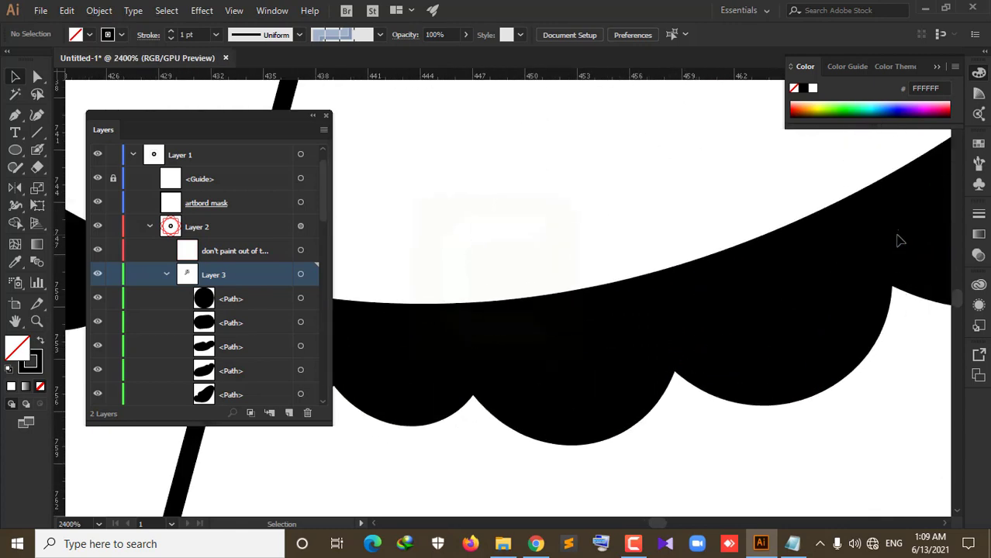
{"action": "scroll", "coordinate": [902, 285], "scroll_direction": "down", "scroll_amount": 2}
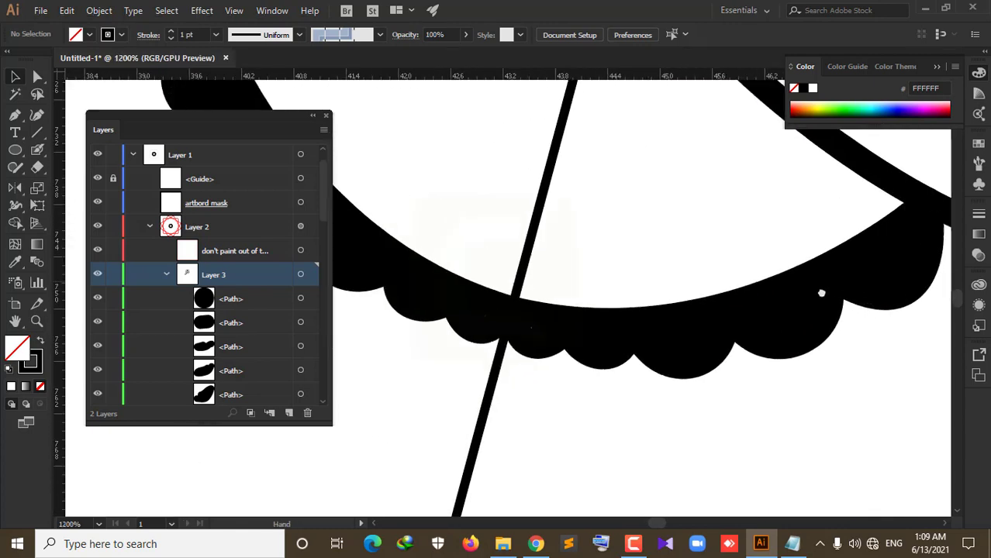
Step: Select the scalloped path together with all its black blob fills
{"action": "left_click_drag", "start_coordinate": [918, 266], "coordinate": [763, 317]}
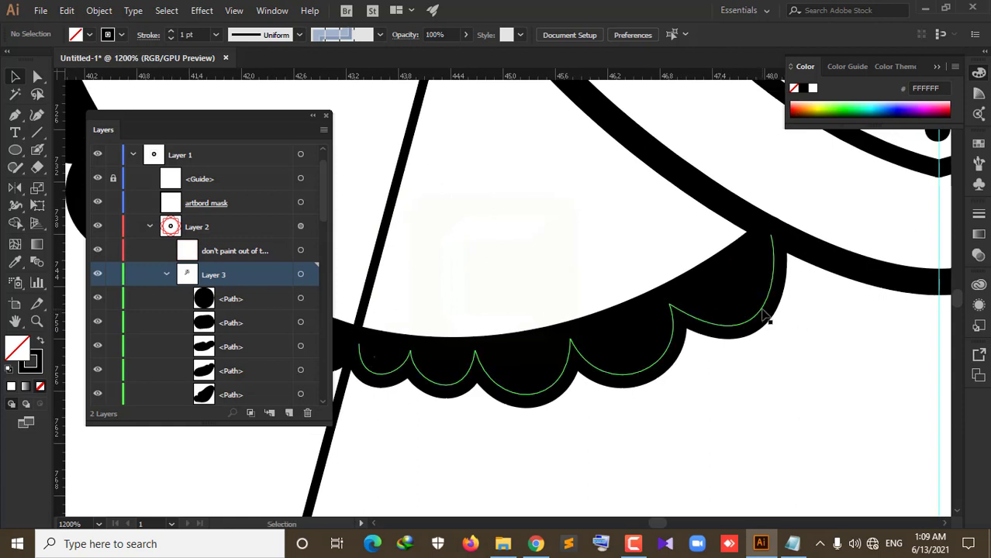
{"action": "left_click", "coordinate": [764, 317]}
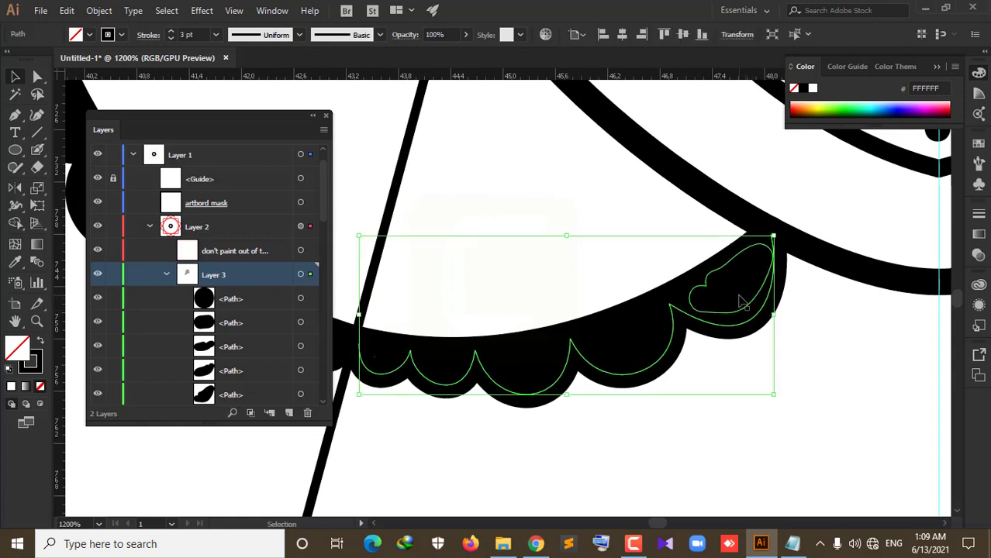
{"action": "left_click", "coordinate": [741, 301]}
{"action": "key", "text": "super"}
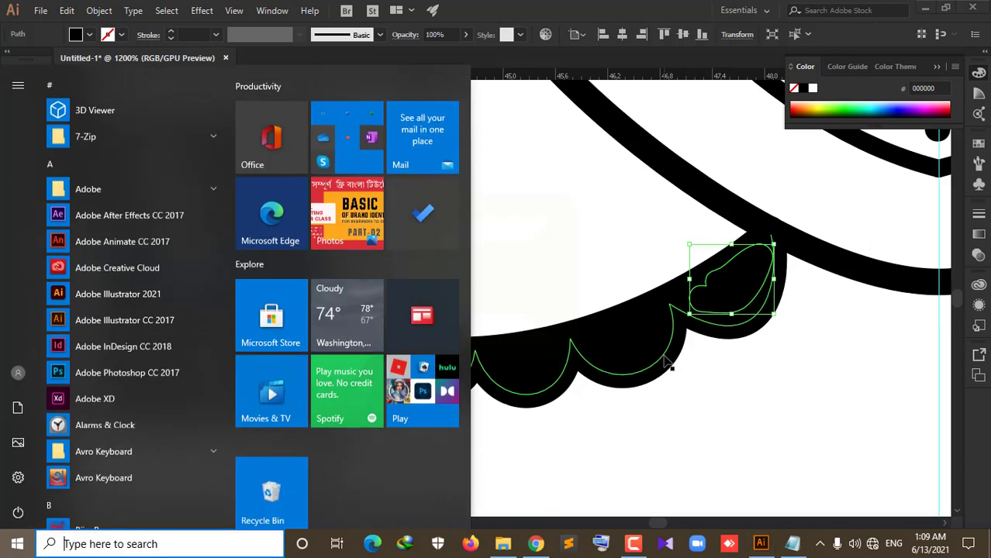
{"action": "key", "text": "Escape"}
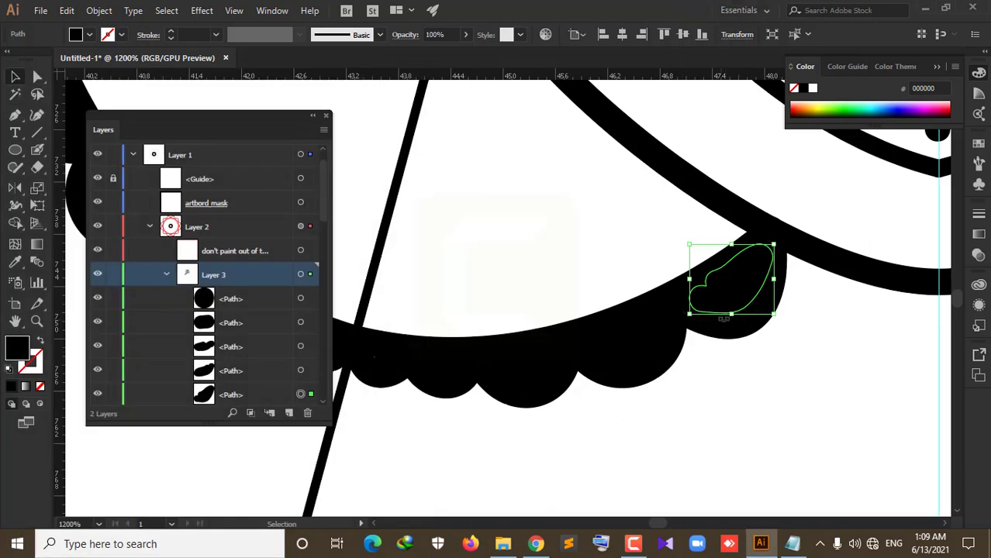
{"action": "left_click", "coordinate": [740, 332], "text": "shift"}
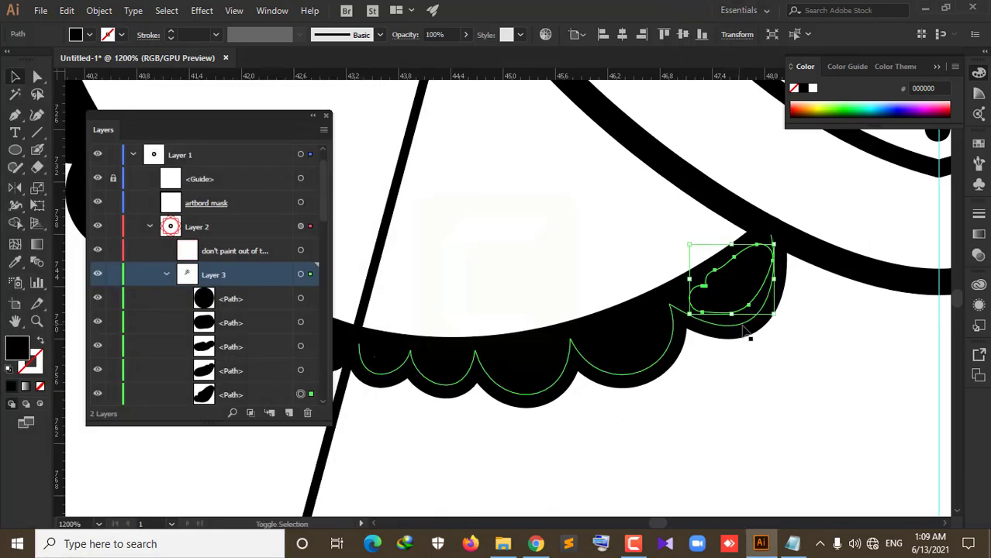
{"action": "left_click", "coordinate": [659, 341], "text": "shift"}
{"action": "left_click", "coordinate": [545, 365], "text": "shift"}
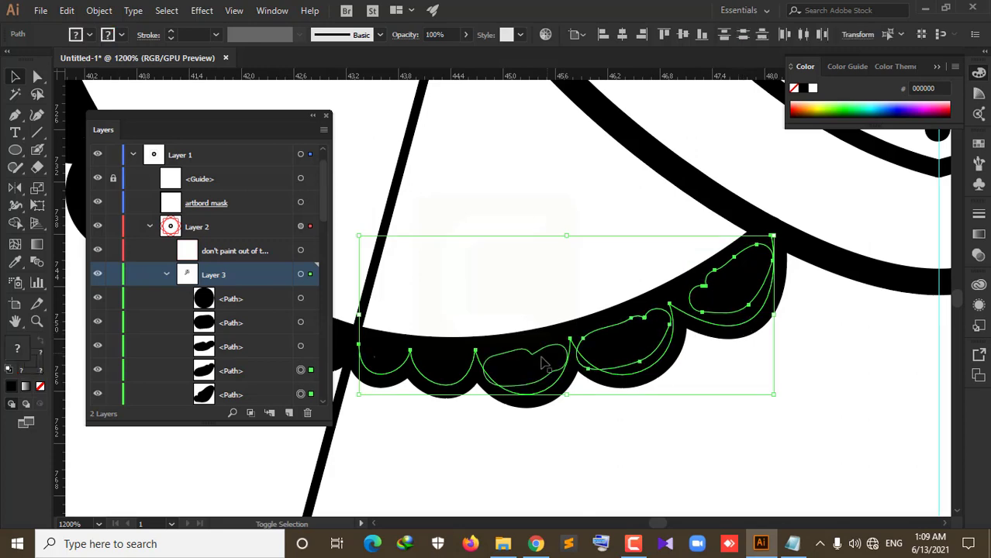
{"action": "left_click", "coordinate": [438, 372], "text": "shift"}
{"action": "left_click", "coordinate": [386, 355], "text": "shift"}
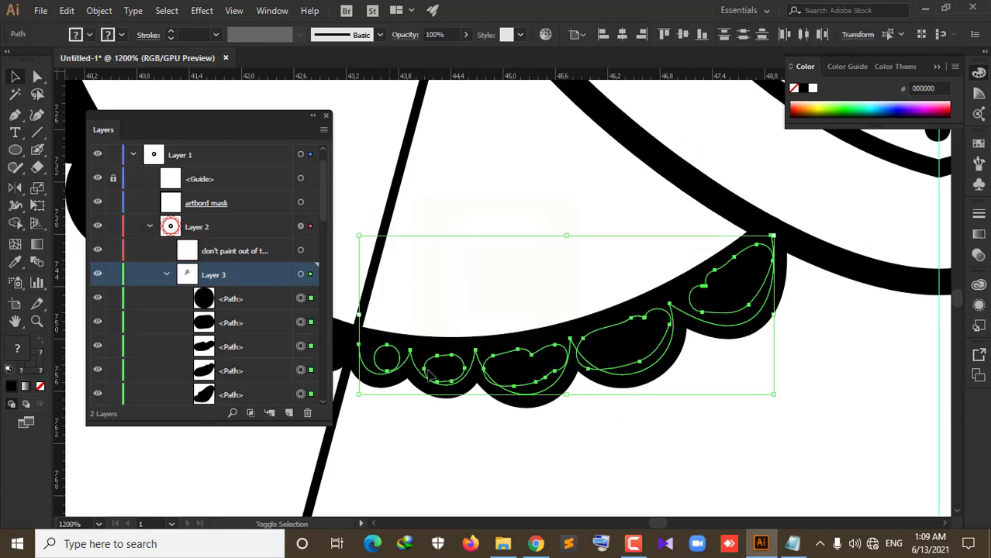
{"action": "scroll", "coordinate": [546, 398], "scroll_direction": "down", "scroll_amount": 1}
{"action": "scroll", "coordinate": [546, 397], "scroll_direction": "down", "scroll_amount": 2}
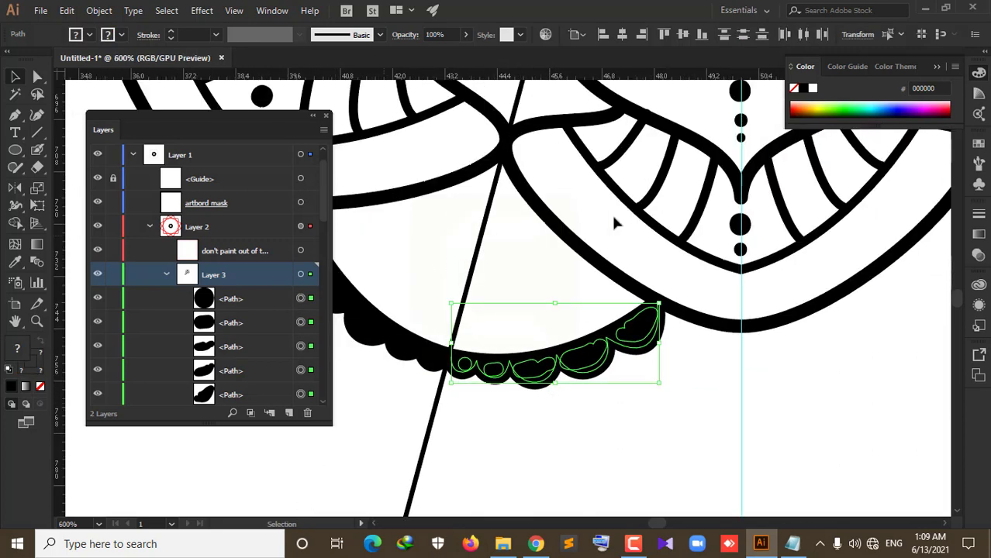
Step: Reflect a vertical-axis copy of the border across the centre guide, then deselect
{"action": "left_click", "coordinate": [17, 189]}
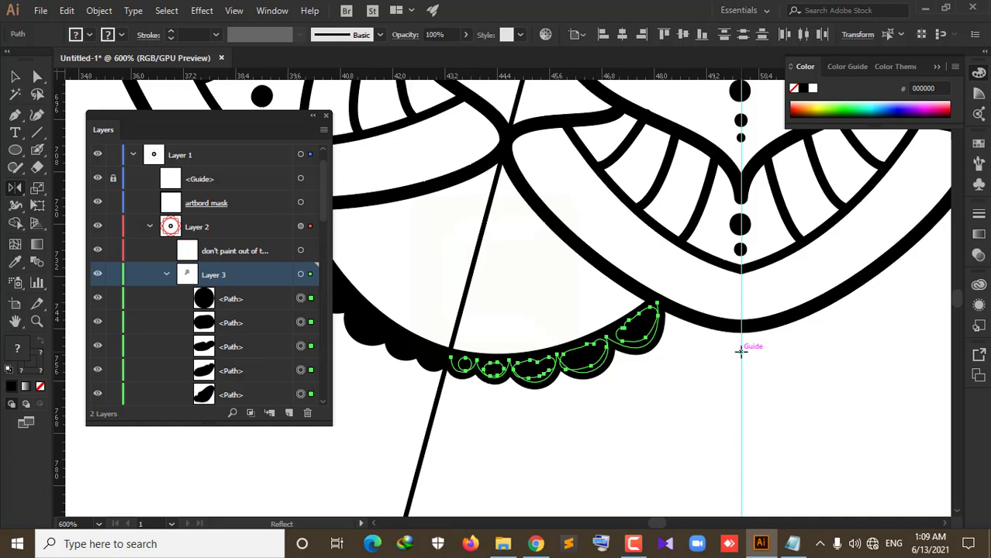
{"action": "left_click", "coordinate": [740, 351], "text": "alt"}
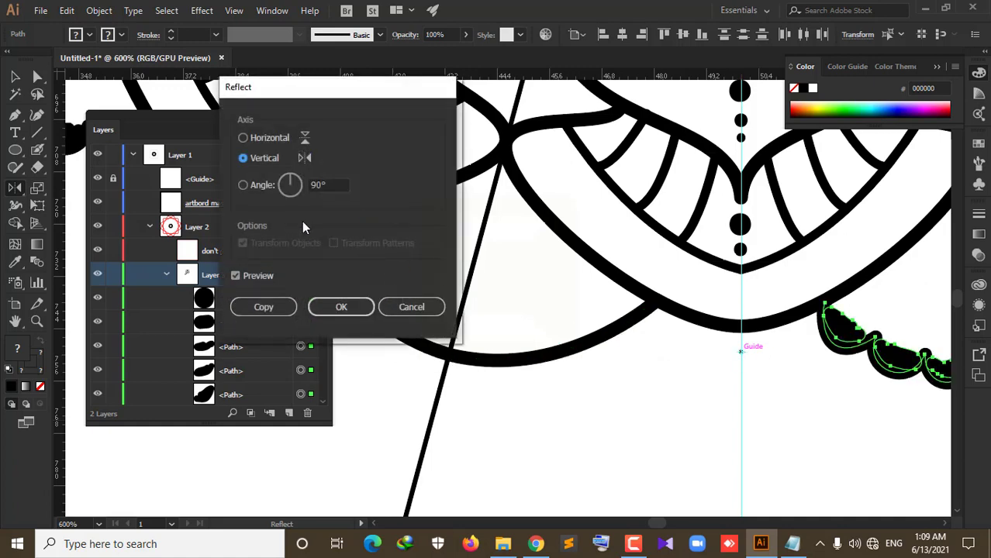
{"action": "left_click", "coordinate": [280, 307]}
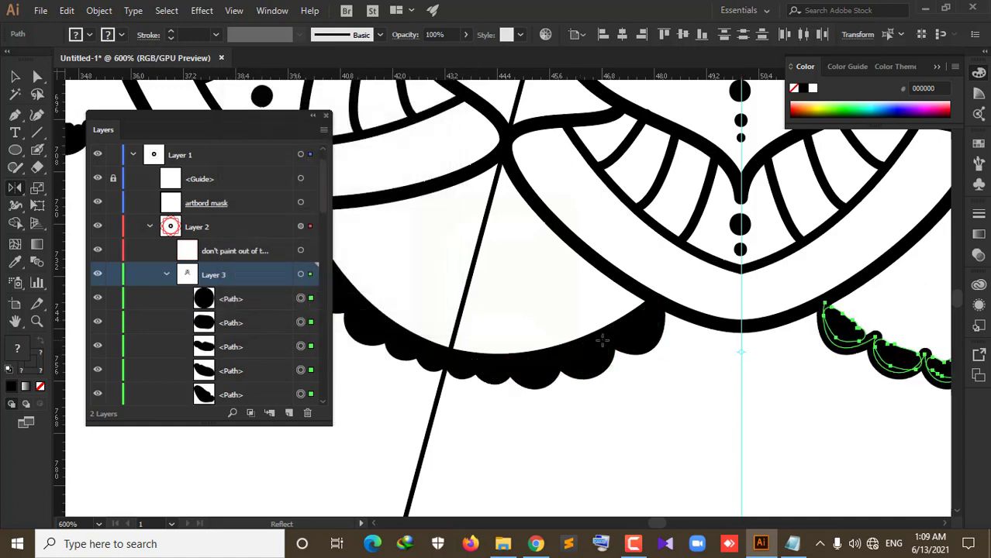
{"action": "scroll", "coordinate": [605, 338], "scroll_direction": "down", "scroll_amount": 4, "text": "alt"}
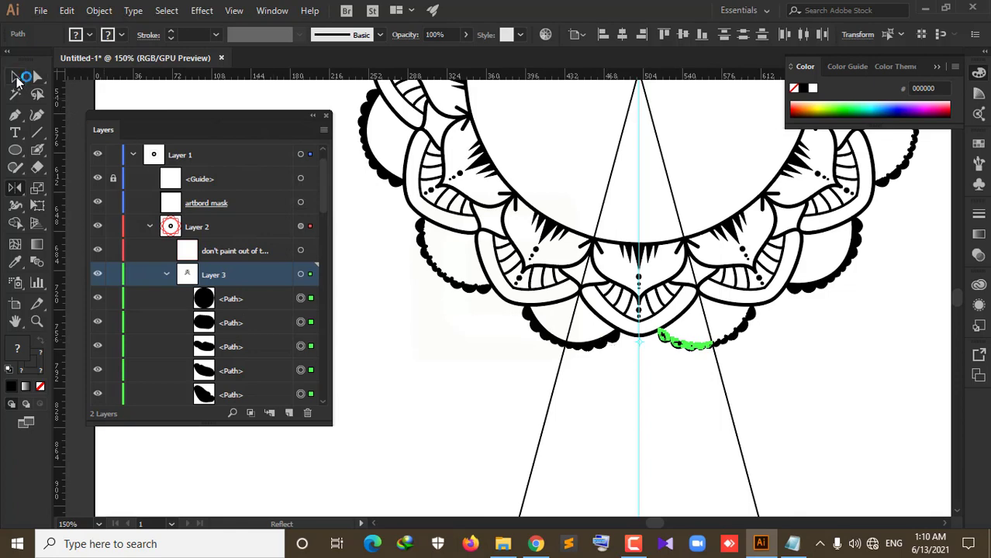
{"action": "key", "text": "v"}
{"action": "left_click", "coordinate": [789, 387]}
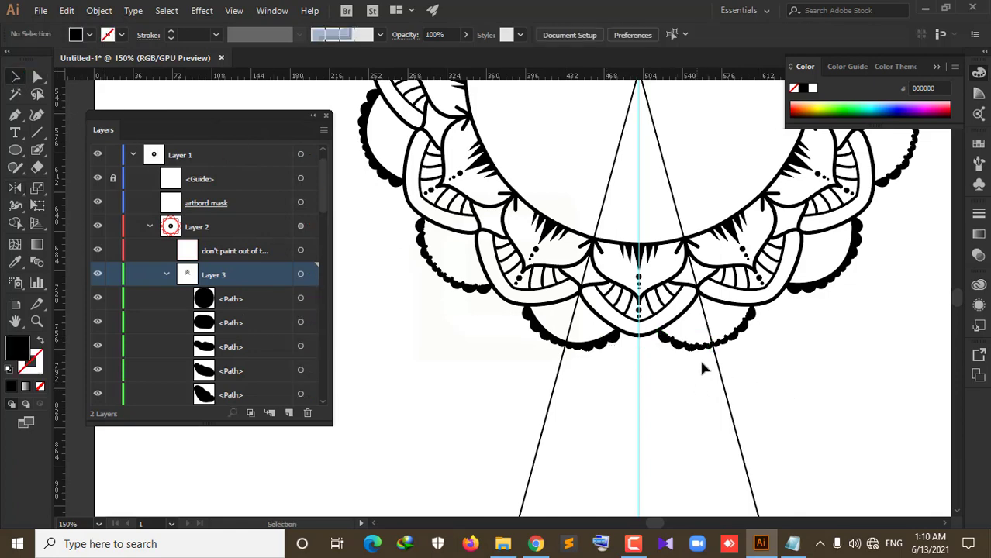
{"action": "scroll", "coordinate": [700, 357], "scroll_direction": "up", "scroll_amount": 2, "text": "alt"}
Step: Select the long thin curved line above the scallops
{"action": "scroll", "coordinate": [660, 340], "scroll_direction": "up", "scroll_amount": 2, "text": "alt"}
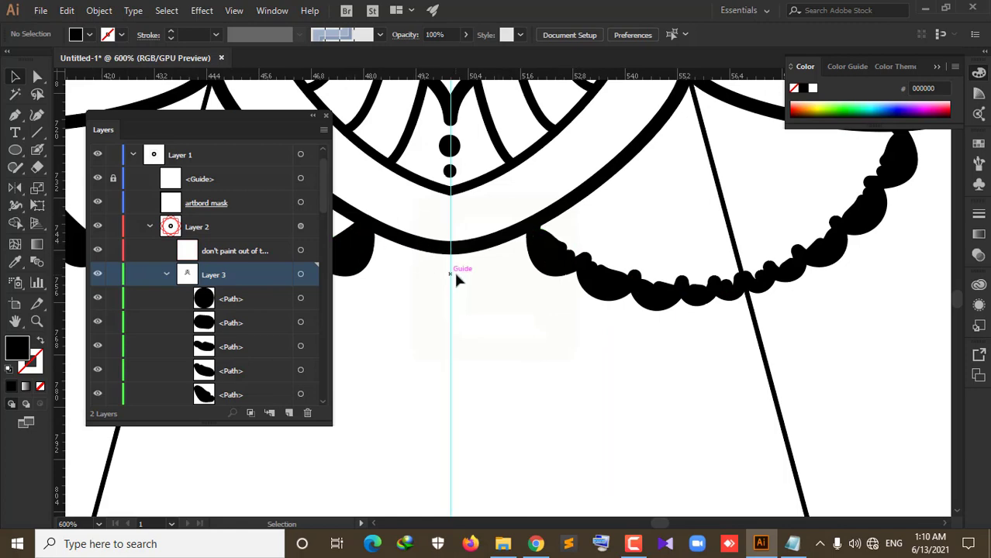
{"action": "left_click_drag", "start_coordinate": [517, 285], "coordinate": [660, 334]}
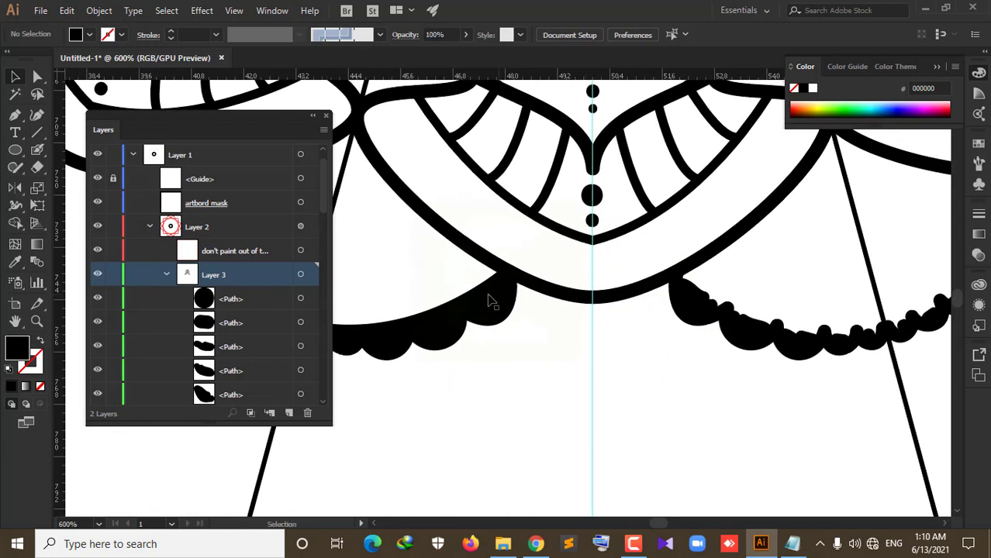
{"action": "scroll", "coordinate": [458, 306], "scroll_direction": "up", "scroll_amount": 3}
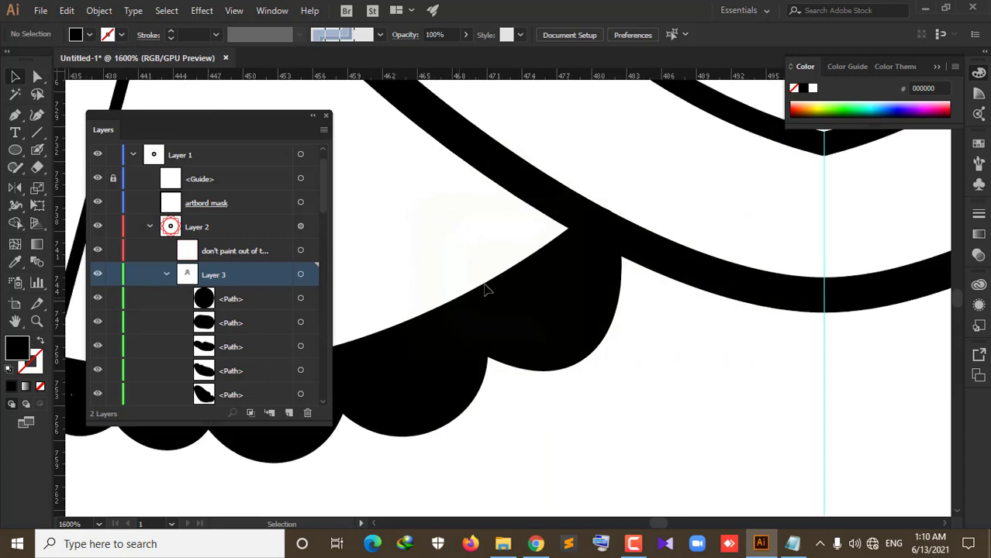
{"action": "left_click", "coordinate": [542, 320]}
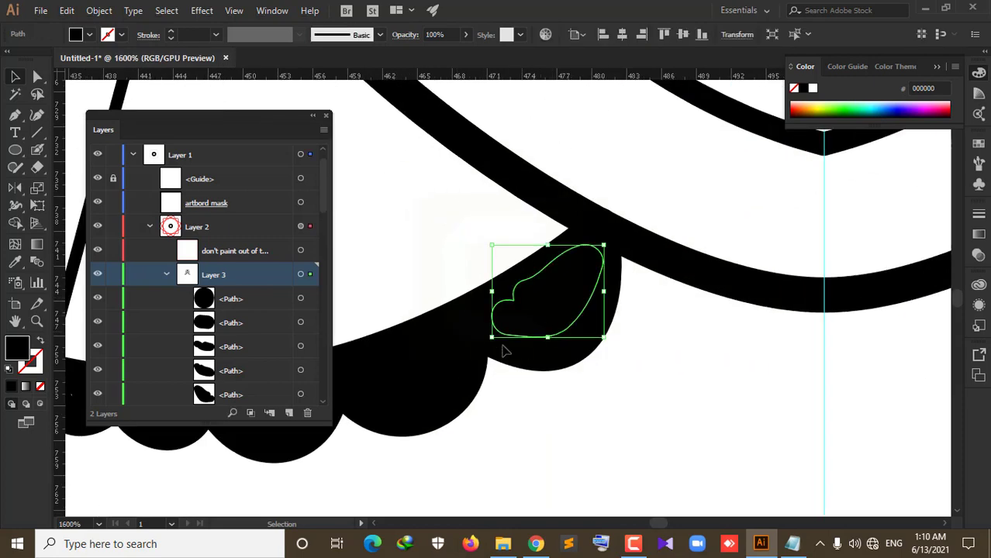
{"action": "key", "text": "ctrl+shift+a"}
{"action": "left_click", "coordinate": [441, 394]}
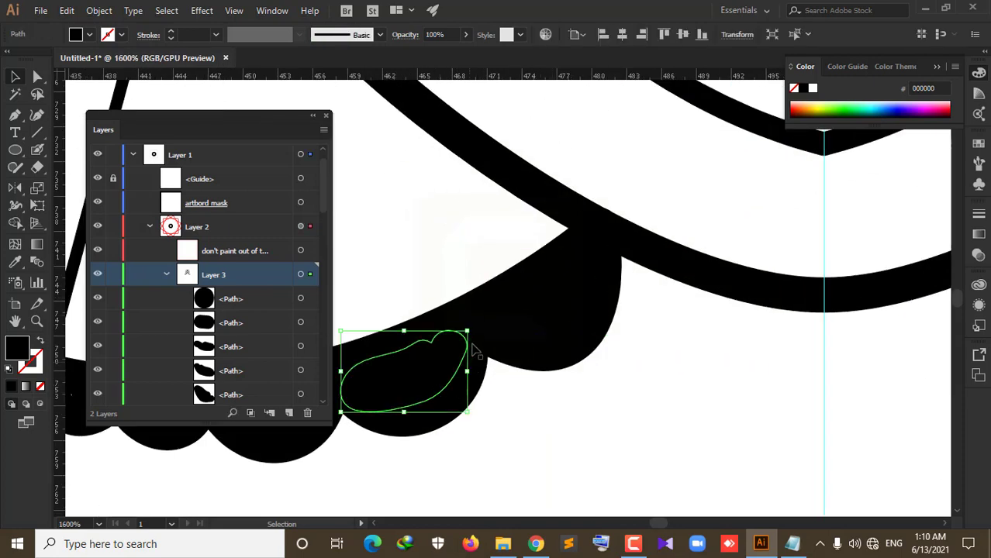
{"action": "left_click", "coordinate": [487, 305]}
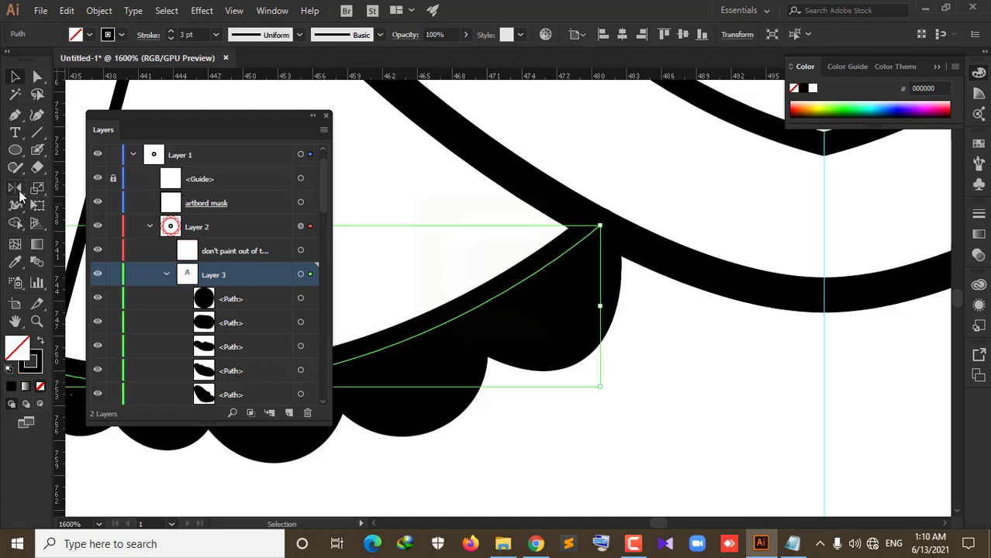
Step: Reflect a vertical-axis copy of the curve across the centre guide, then deselect
{"action": "left_click", "coordinate": [16, 190]}
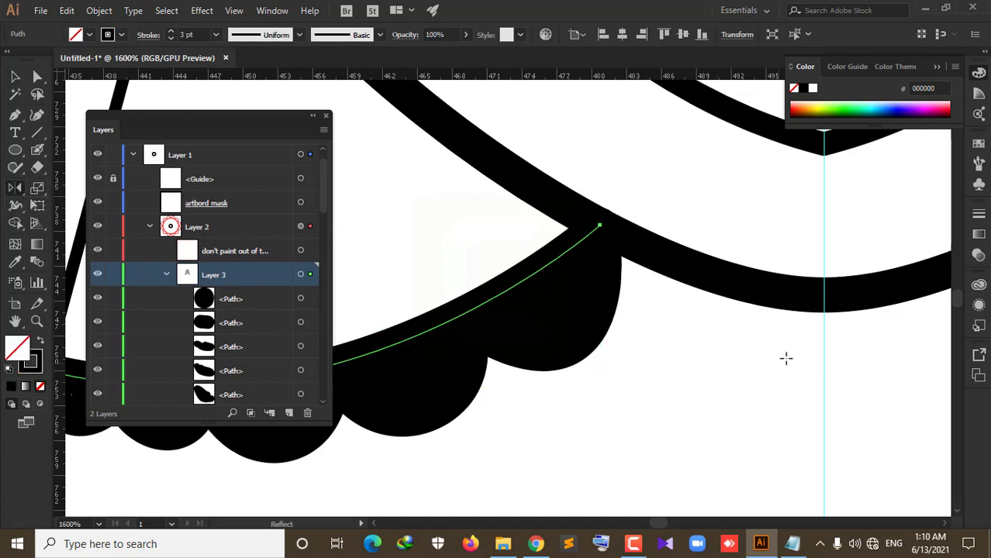
{"action": "left_click", "coordinate": [823, 330], "text": "alt"}
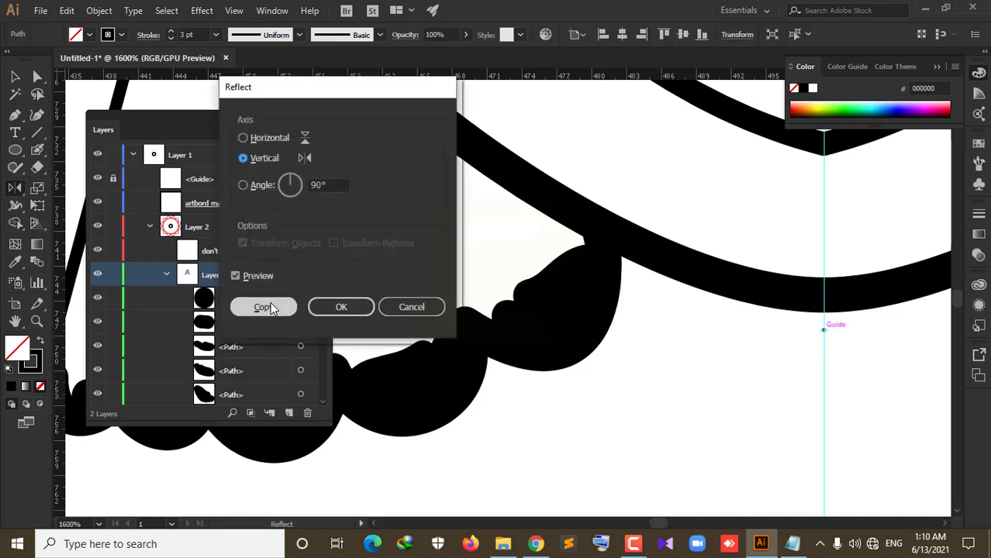
{"action": "left_click", "coordinate": [263, 307]}
{"action": "scroll", "coordinate": [643, 368], "scroll_direction": "down", "scroll_amount": 1, "text": "alt"}
{"action": "scroll", "coordinate": [648, 365], "scroll_direction": "down", "scroll_amount": 3, "text": "alt"}
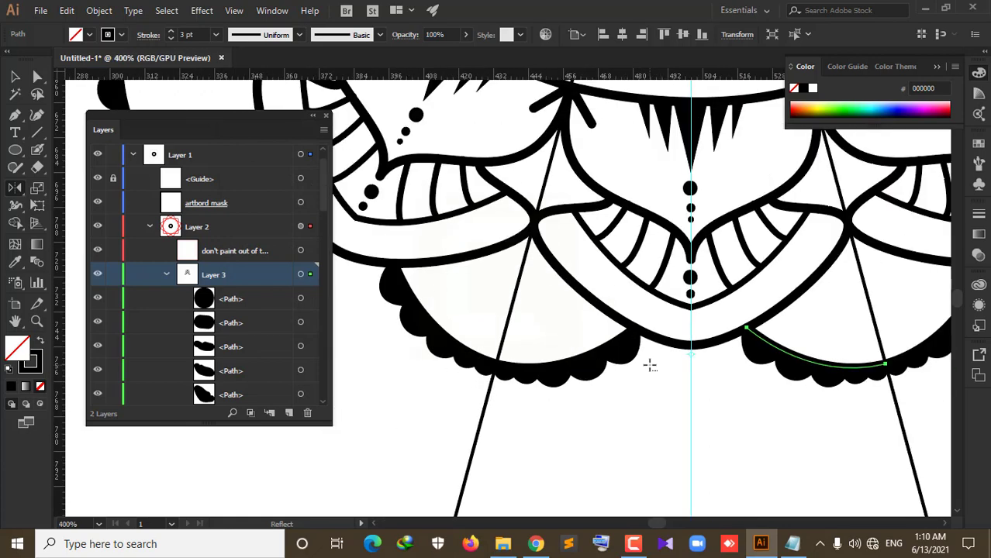
{"action": "scroll", "coordinate": [649, 365], "scroll_direction": "down", "scroll_amount": 1, "text": "alt"}
{"action": "key", "text": "v"}
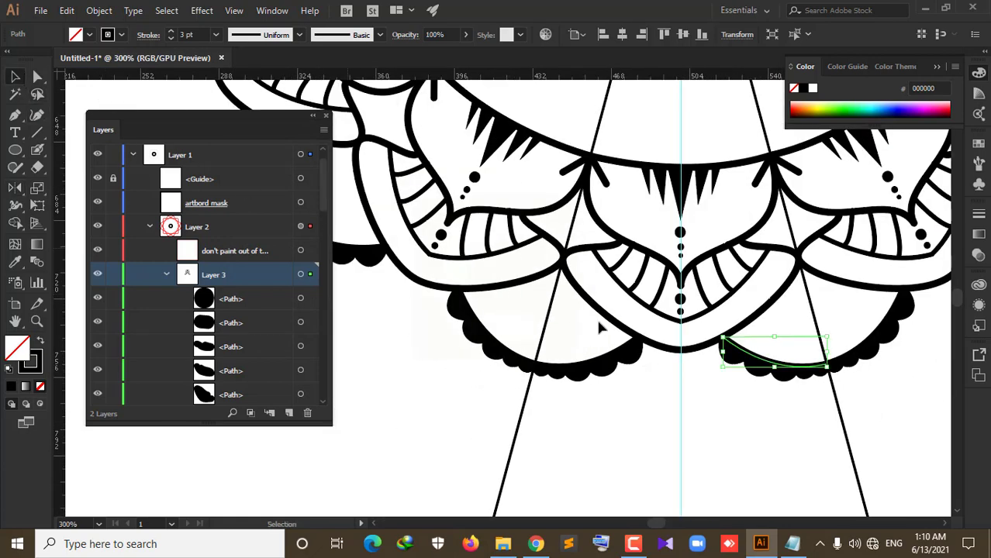
{"action": "scroll", "coordinate": [702, 407], "scroll_direction": "down", "scroll_amount": 1, "text": "alt"}
{"action": "scroll", "coordinate": [719, 407], "scroll_direction": "down", "scroll_amount": 1, "text": "alt"}
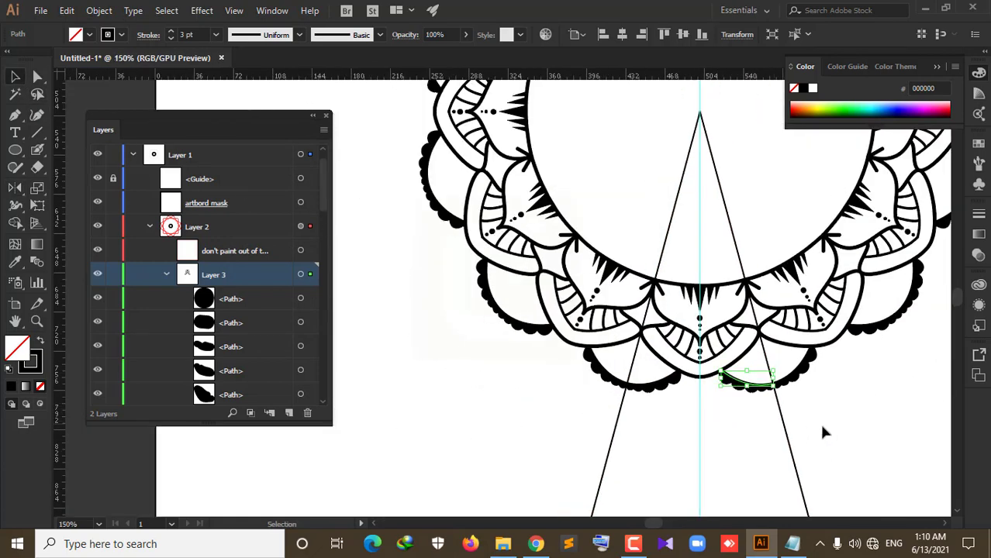
{"action": "left_click", "coordinate": [878, 434]}
{"action": "scroll", "coordinate": [666, 422], "scroll_direction": "up", "scroll_amount": 2, "text": "alt"}
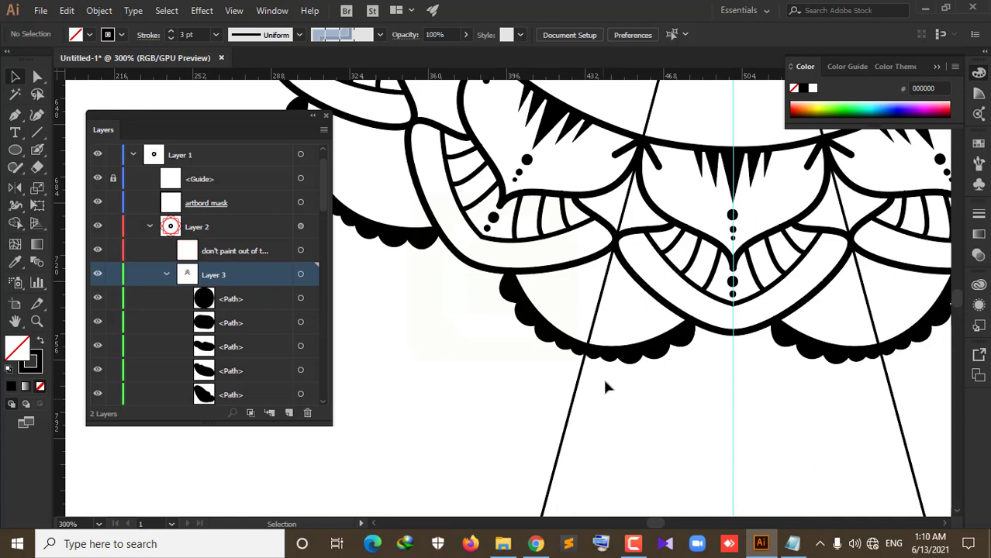
Step: Draw two short line segments fanning down from the petal point by the left diagonal
{"action": "left_click", "coordinate": [36, 133]}
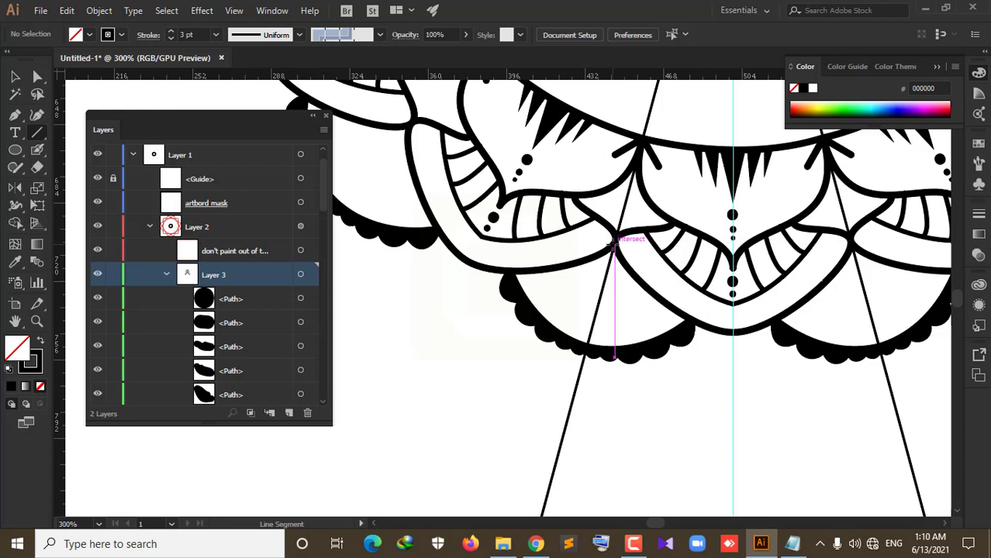
{"action": "left_click_drag", "start_coordinate": [614, 241], "coordinate": [602, 284]}
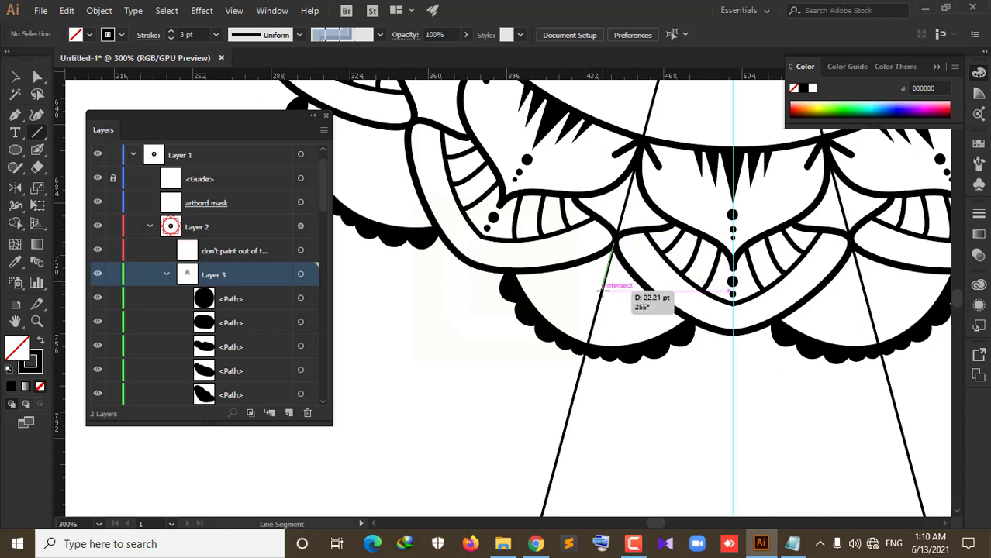
{"action": "left_click_drag", "start_coordinate": [602, 285], "coordinate": [601, 290]}
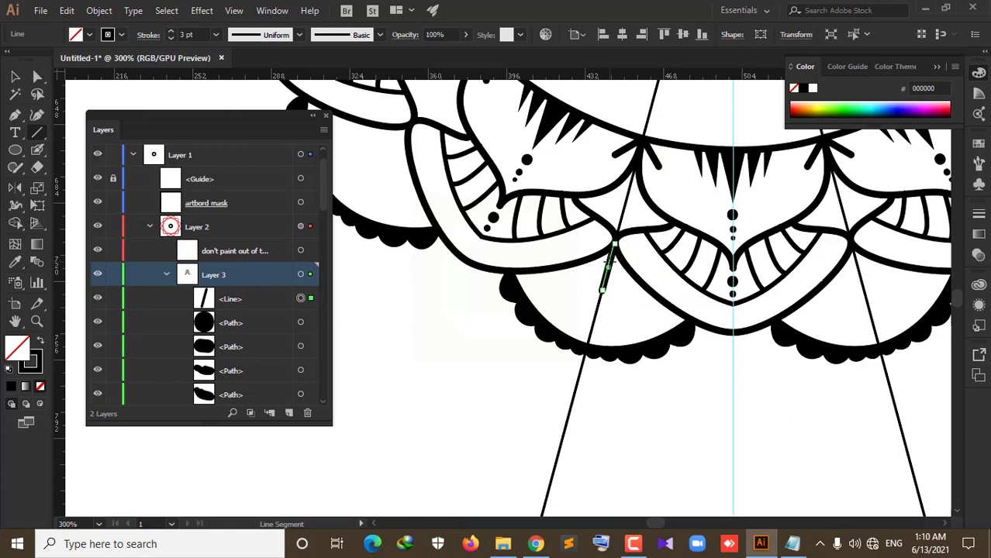
{"action": "left_click_drag", "start_coordinate": [608, 268], "coordinate": [571, 286]}
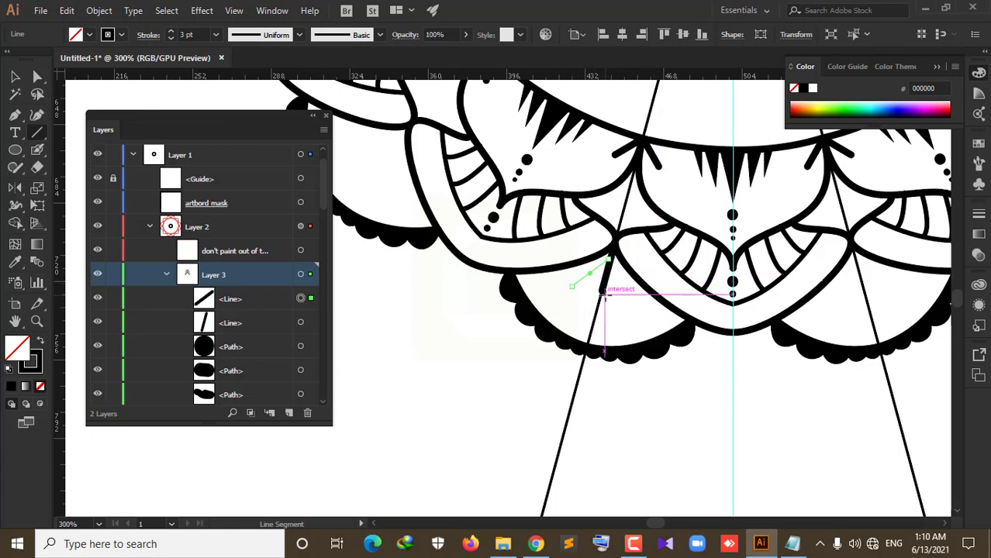
{"action": "key", "text": "ctrl+z"}
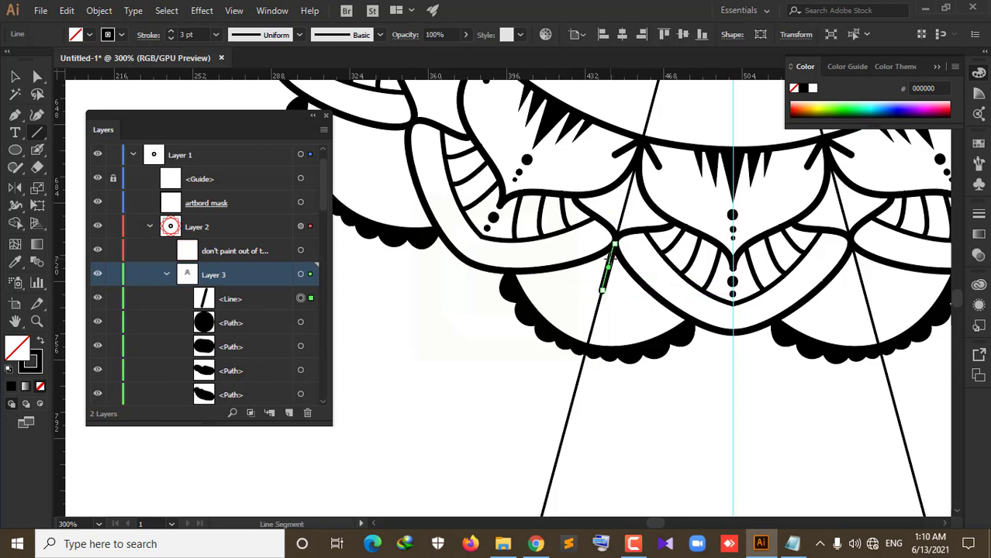
{"action": "left_click_drag", "start_coordinate": [610, 259], "coordinate": [625, 297]}
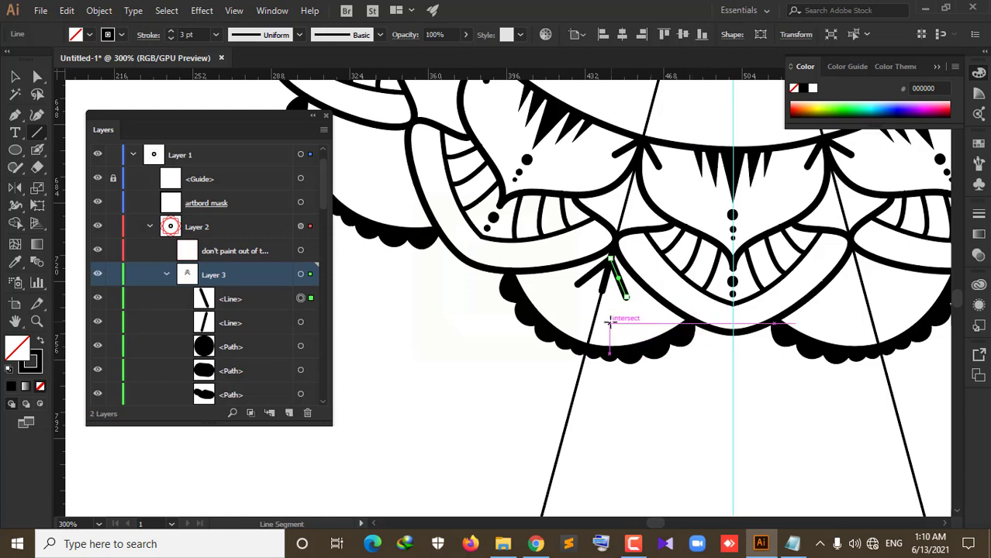
{"action": "key", "text": "shift+b"}
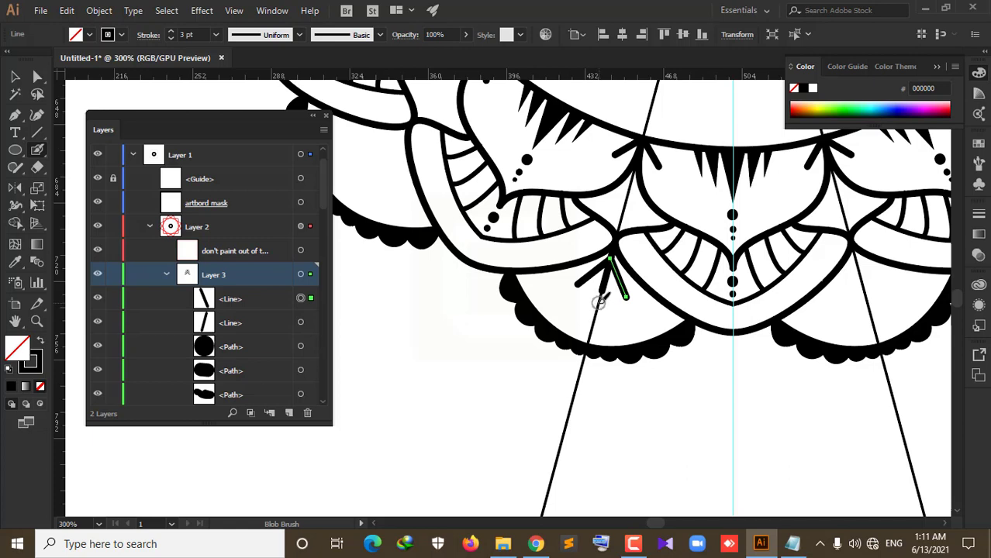
Step: Paint a large, a smaller and a smallest black dot down the left diagonal line
{"action": "left_click", "coordinate": [598, 303]}
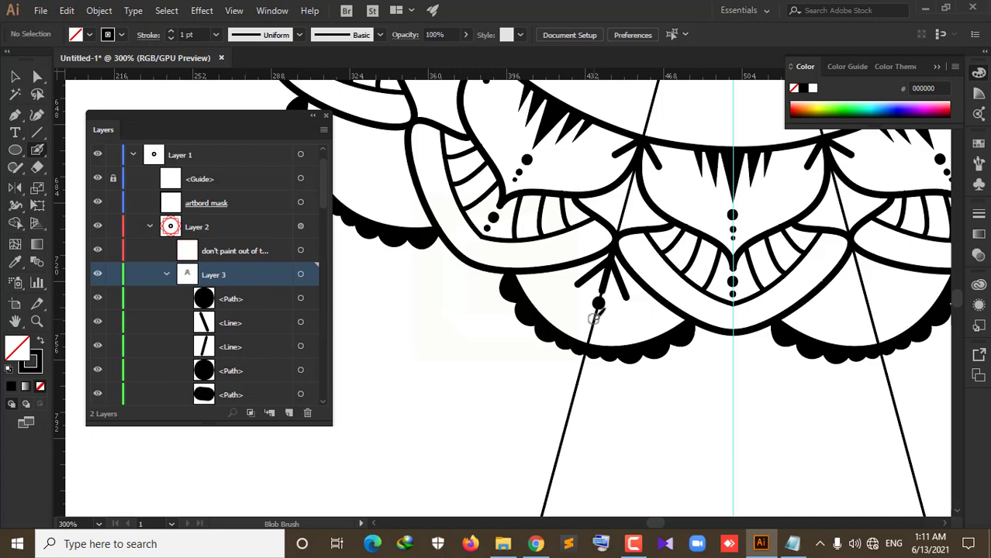
{"action": "left_click", "coordinate": [594, 319]}
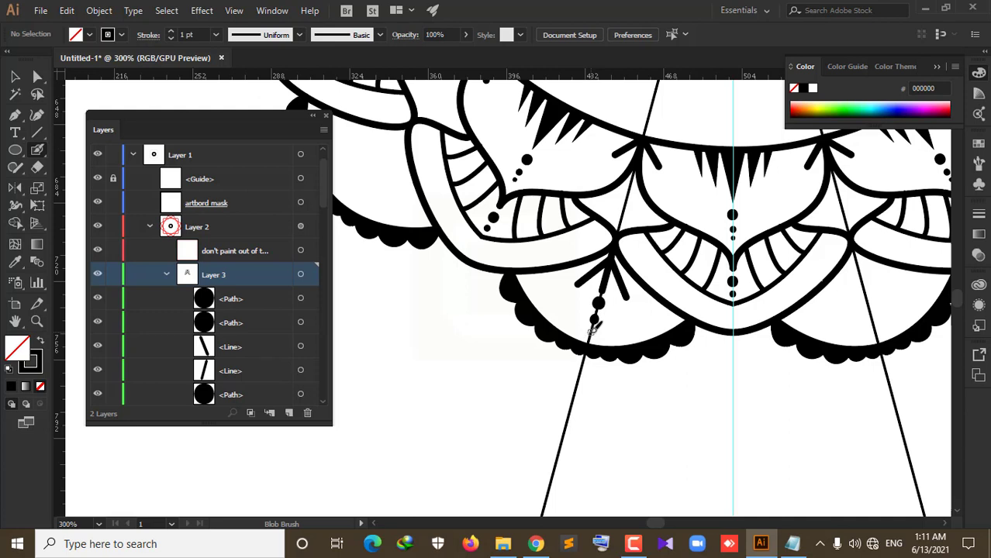
{"action": "left_click", "coordinate": [593, 321]}
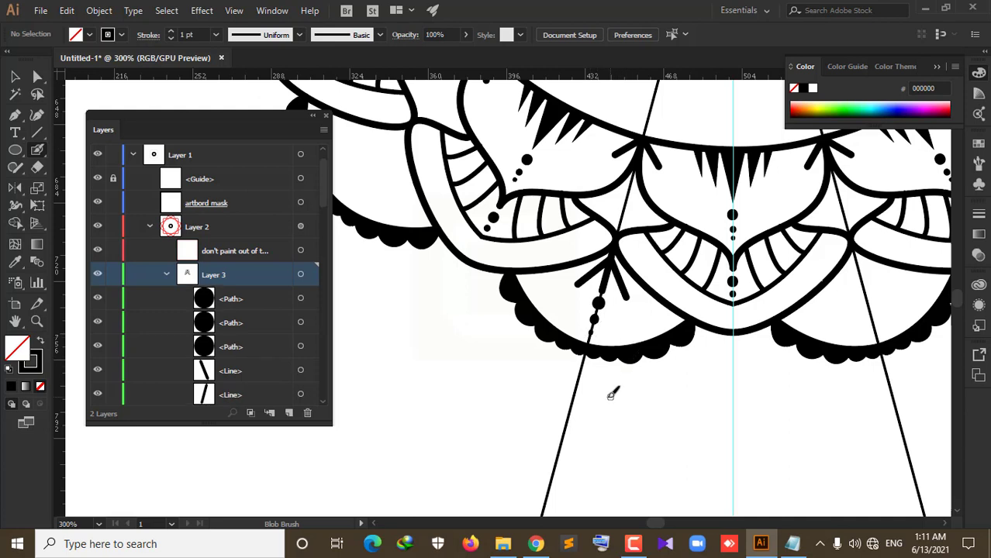
{"action": "scroll", "coordinate": [607, 397], "scroll_direction": "down", "scroll_amount": 4}
{"action": "scroll", "coordinate": [607, 397], "scroll_direction": "down", "scroll_amount": 1}
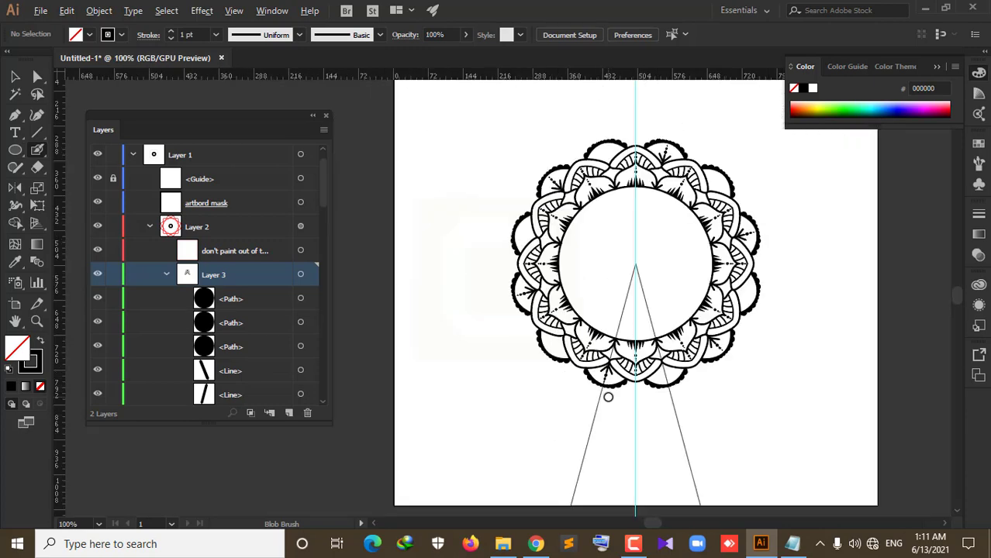
{"action": "scroll", "coordinate": [607, 397], "scroll_direction": "up", "scroll_amount": 3}
{"action": "scroll", "coordinate": [608, 396], "scroll_direction": "up", "scroll_amount": 2}
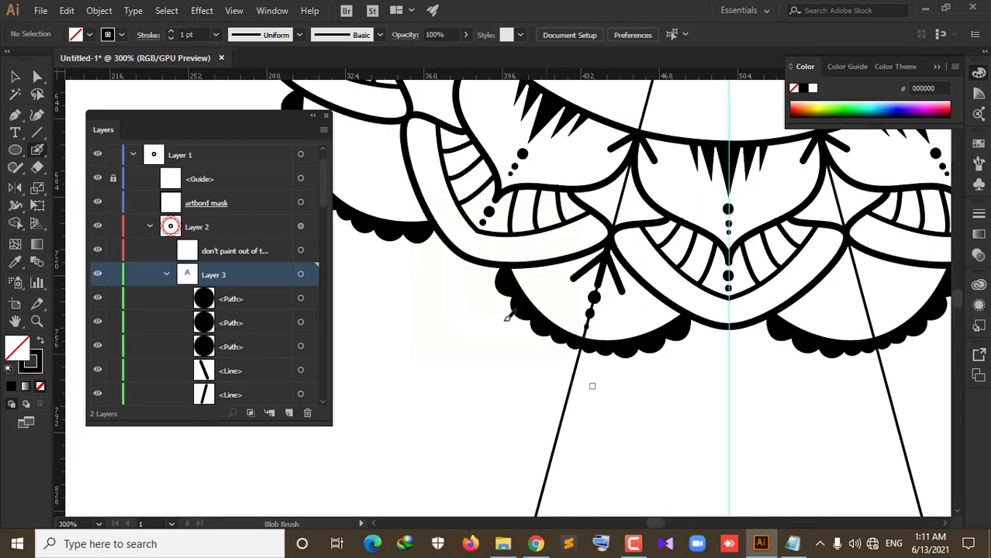
Step: Duplicate a short line and swing the copy so the pair fans below the petal point
{"action": "left_click", "coordinate": [14, 77]}
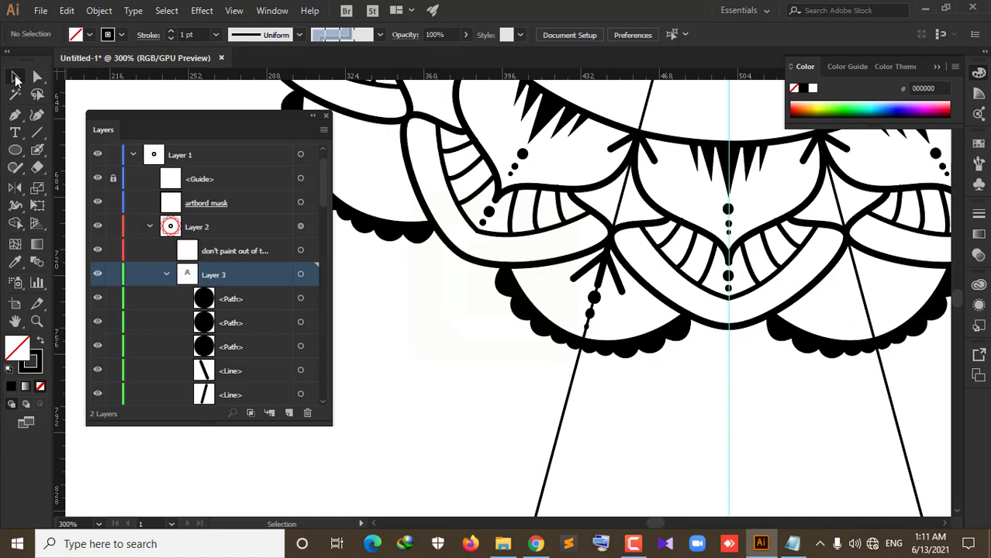
{"action": "left_click", "coordinate": [619, 288]}
{"action": "left_click_drag", "start_coordinate": [620, 293], "coordinate": [598, 279]}
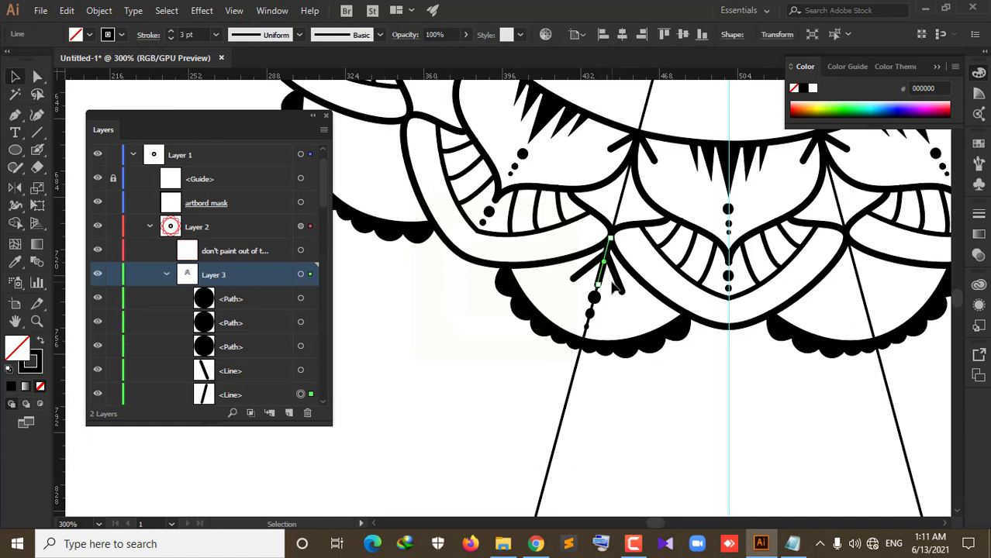
{"action": "left_click", "coordinate": [620, 292]}
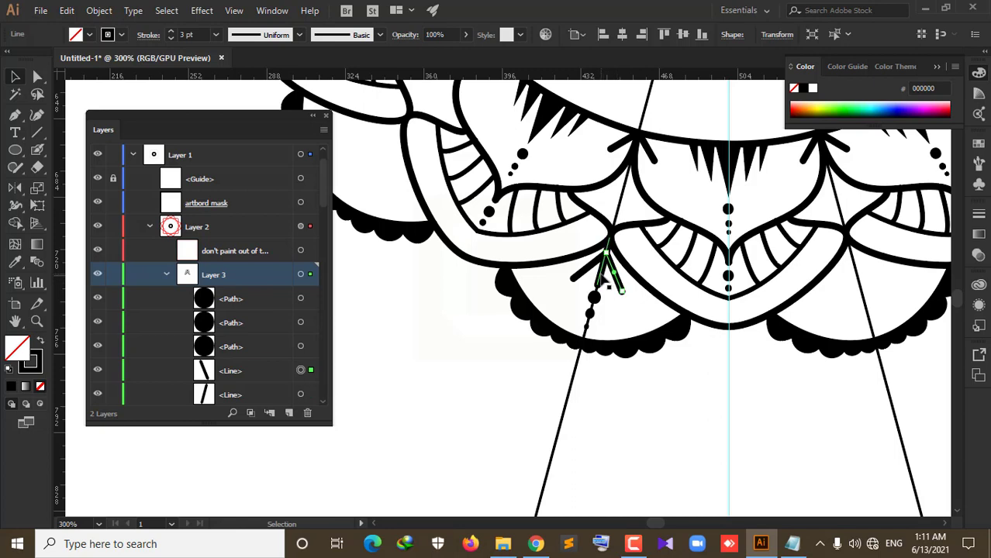
{"action": "left_click", "coordinate": [601, 280]}
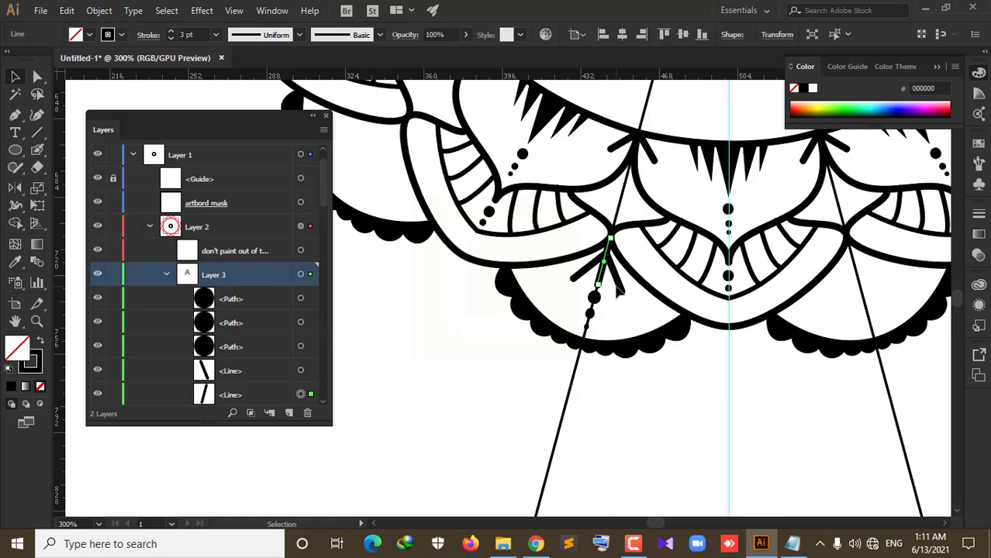
{"action": "left_click_drag", "start_coordinate": [594, 297], "coordinate": [624, 298]}
{"action": "scroll", "coordinate": [622, 295], "scroll_direction": "up", "scroll_amount": 3}
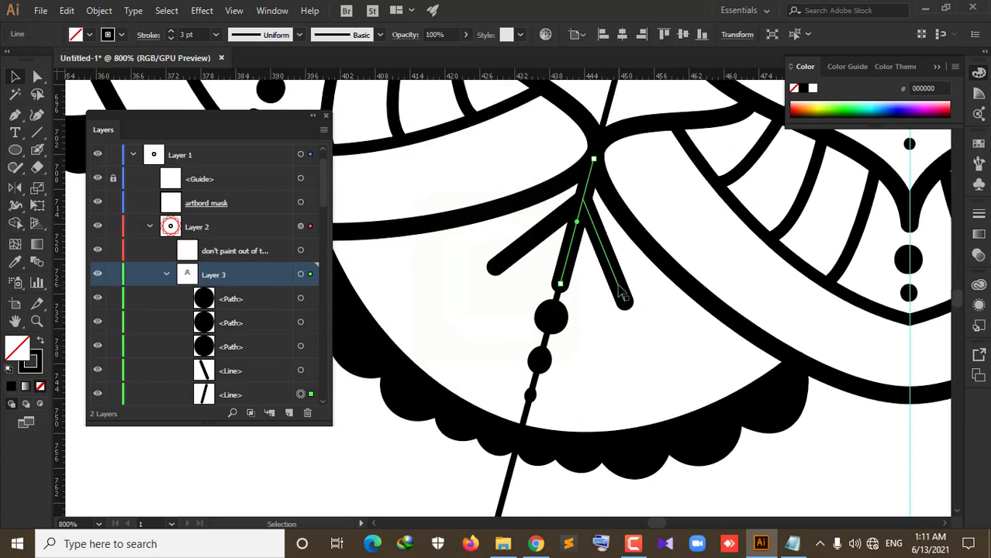
Step: Select both short lines and the three tapering dots
{"action": "left_click", "coordinate": [621, 294]}
{"action": "left_click", "coordinate": [568, 269], "text": "shift"}
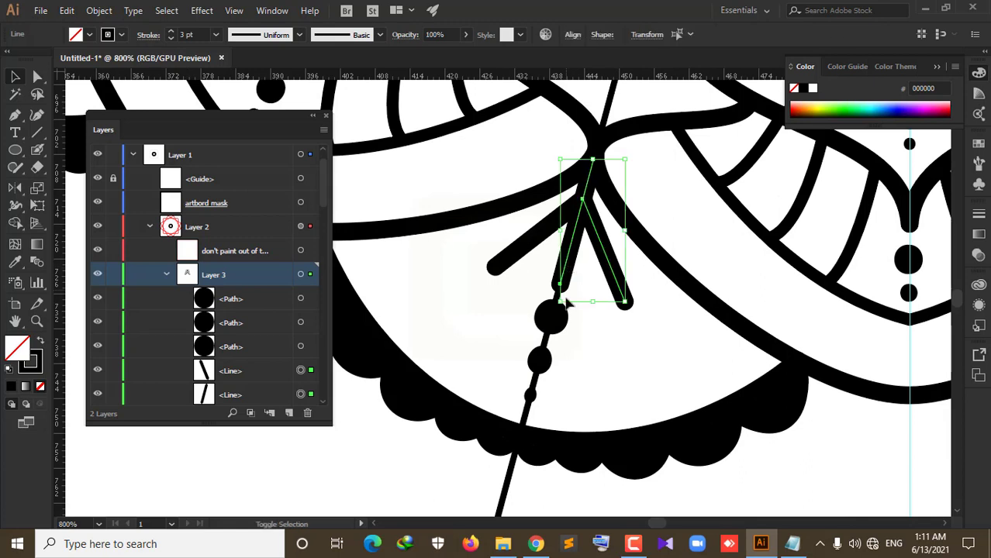
{"action": "left_click", "coordinate": [556, 324], "text": "shift"}
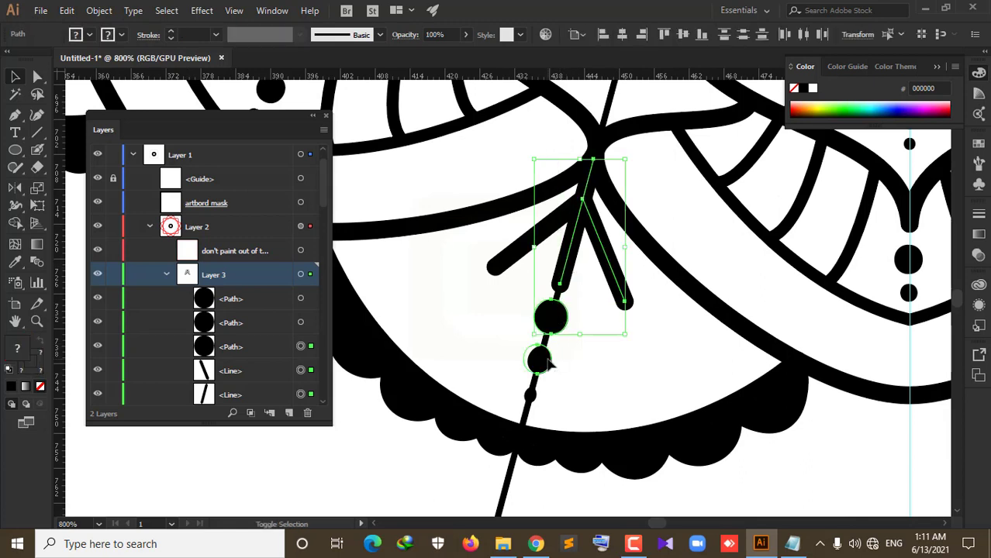
{"action": "left_click", "coordinate": [541, 361], "text": "shift"}
{"action": "left_click", "coordinate": [529, 395], "text": "shift"}
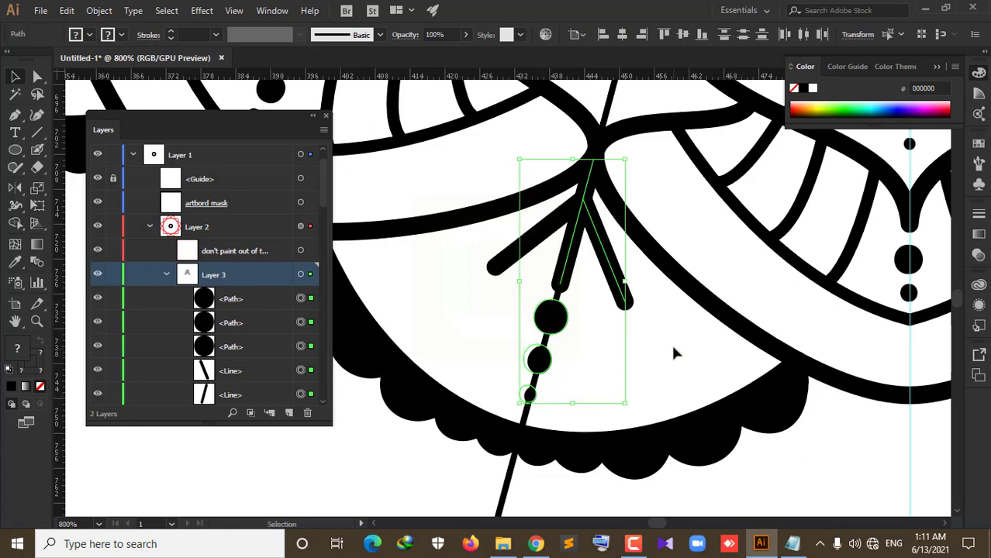
Step: Reflect a copy of the dotted spike across the centre guide, then deselect
{"action": "left_click", "coordinate": [16, 188]}
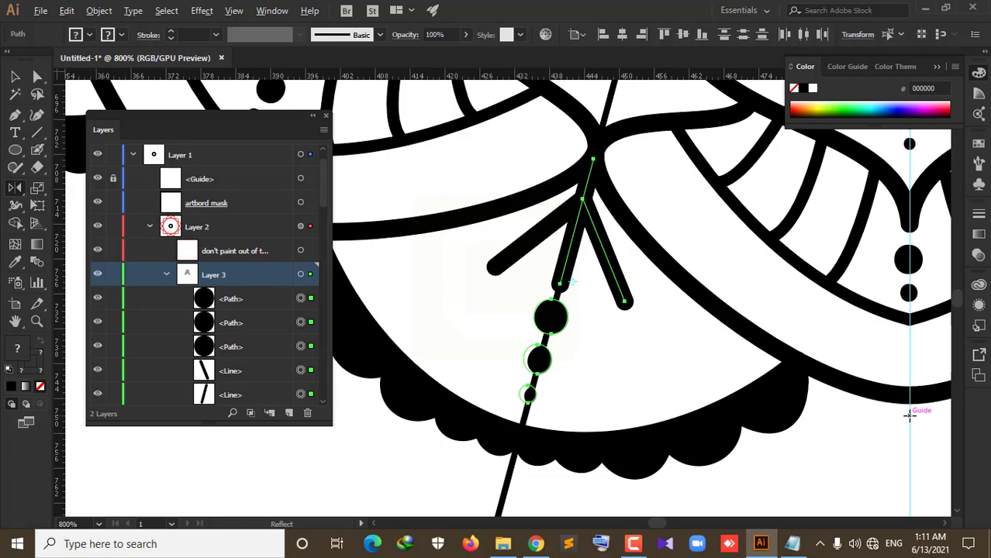
{"action": "left_click", "coordinate": [909, 416], "text": "alt"}
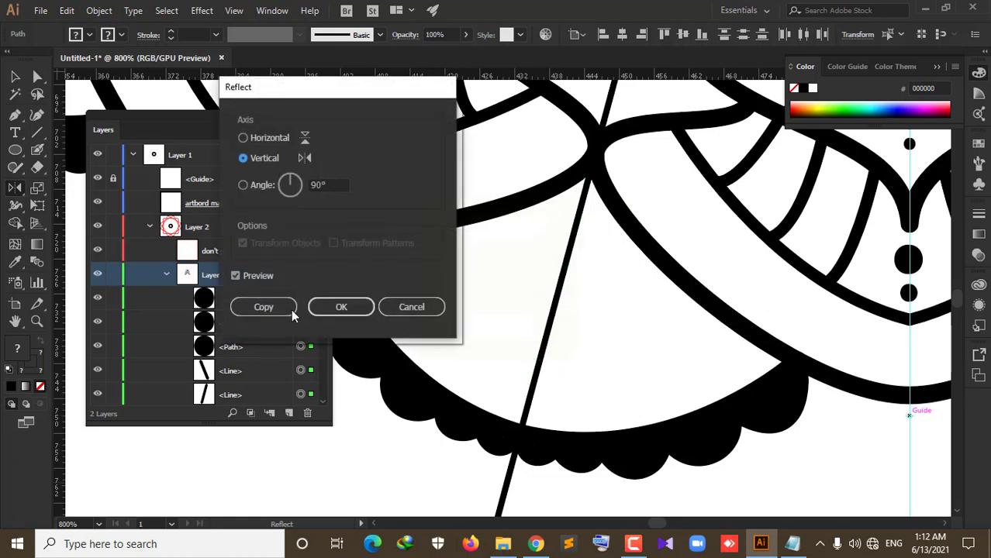
{"action": "scroll", "coordinate": [640, 339], "scroll_direction": "down", "scroll_amount": 4}
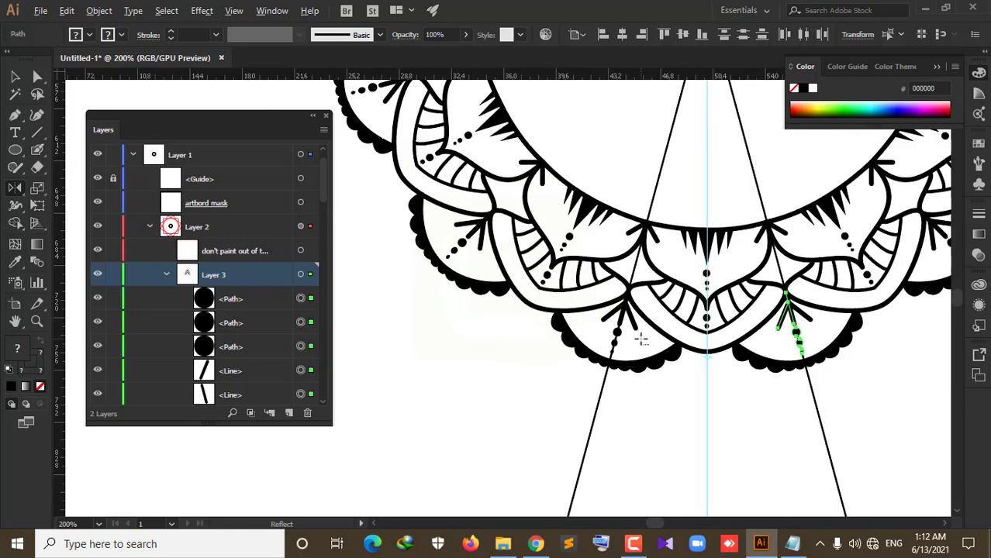
{"action": "key", "text": "v"}
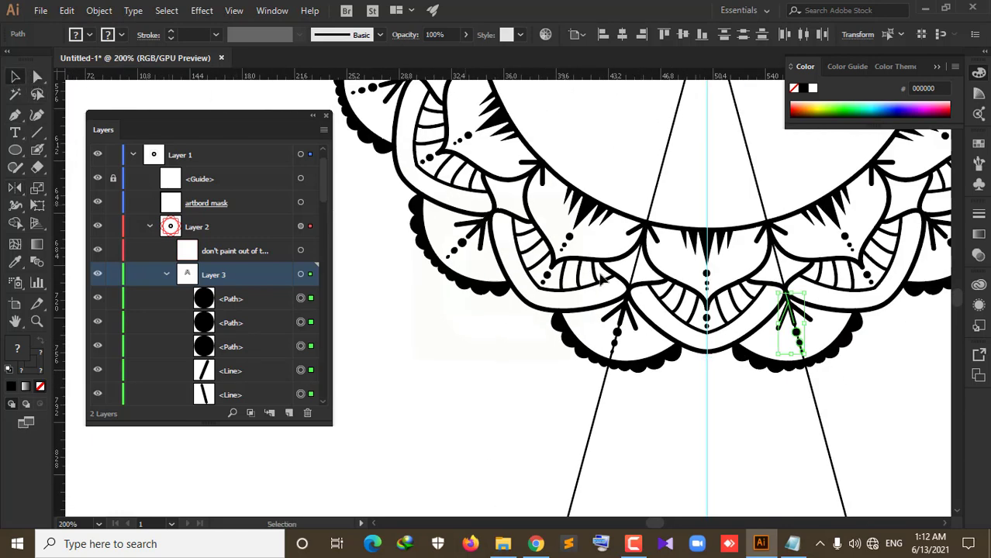
{"action": "left_click", "coordinate": [828, 413]}
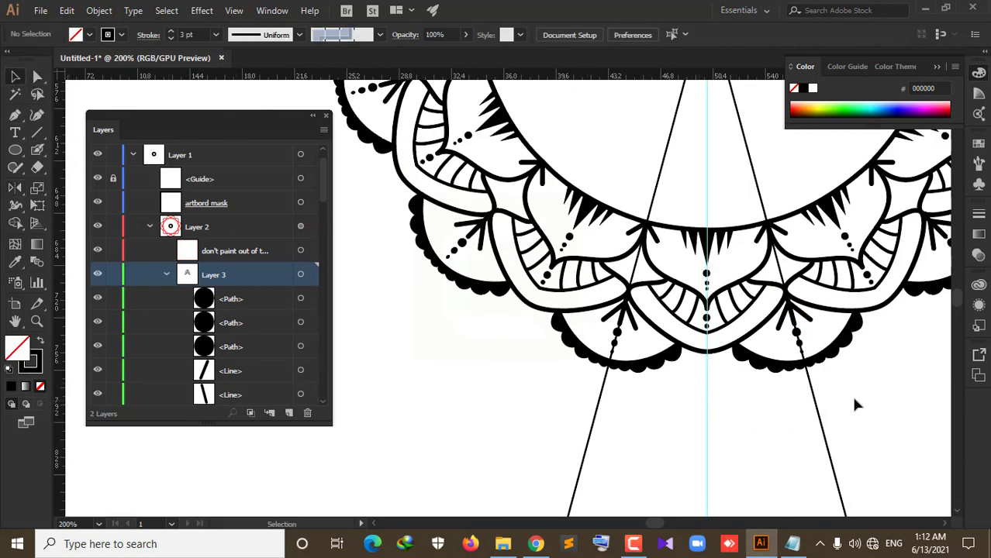
Step: Zoom out to review the whole mandala, return to its bottom tip and pick the Pen tool
{"action": "scroll", "coordinate": [841, 392], "scroll_direction": "down", "scroll_amount": 3}
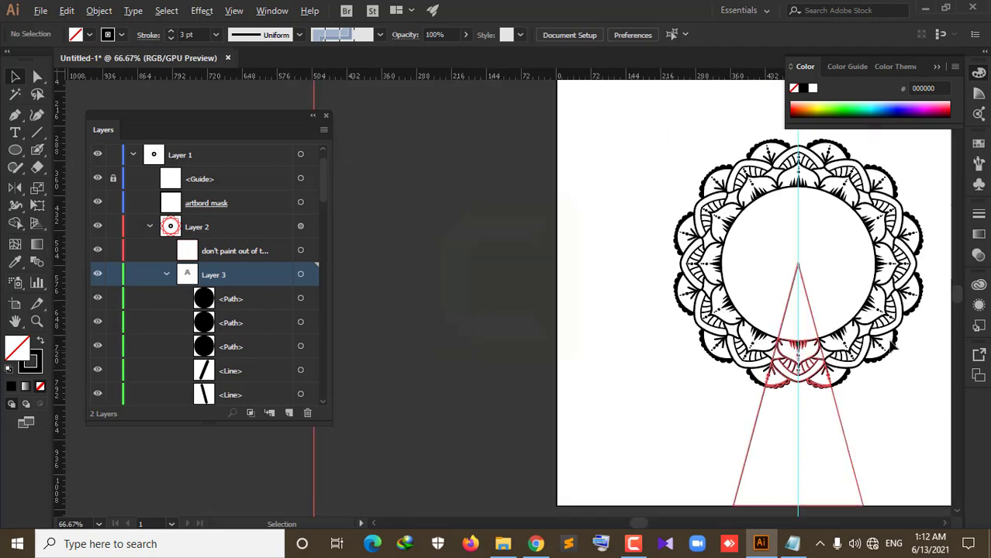
{"action": "scroll", "coordinate": [930, 270], "scroll_direction": "up", "scroll_amount": 3}
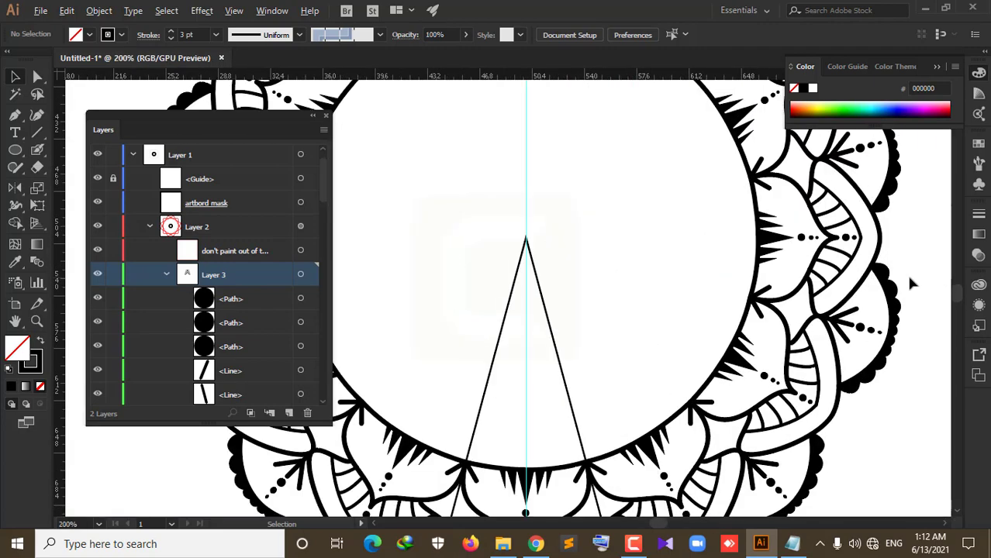
{"action": "scroll", "coordinate": [911, 285], "scroll_direction": "down", "scroll_amount": 2}
{"action": "scroll", "coordinate": [911, 282], "scroll_direction": "down", "scroll_amount": 1}
{"action": "scroll", "coordinate": [804, 415], "scroll_direction": "up", "scroll_amount": 2}
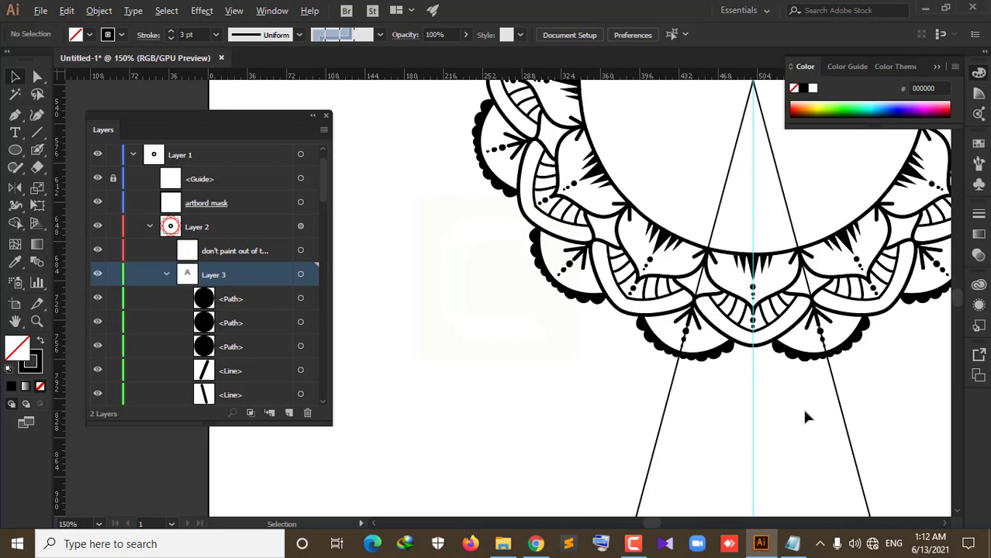
{"action": "left_click", "coordinate": [15, 114]}
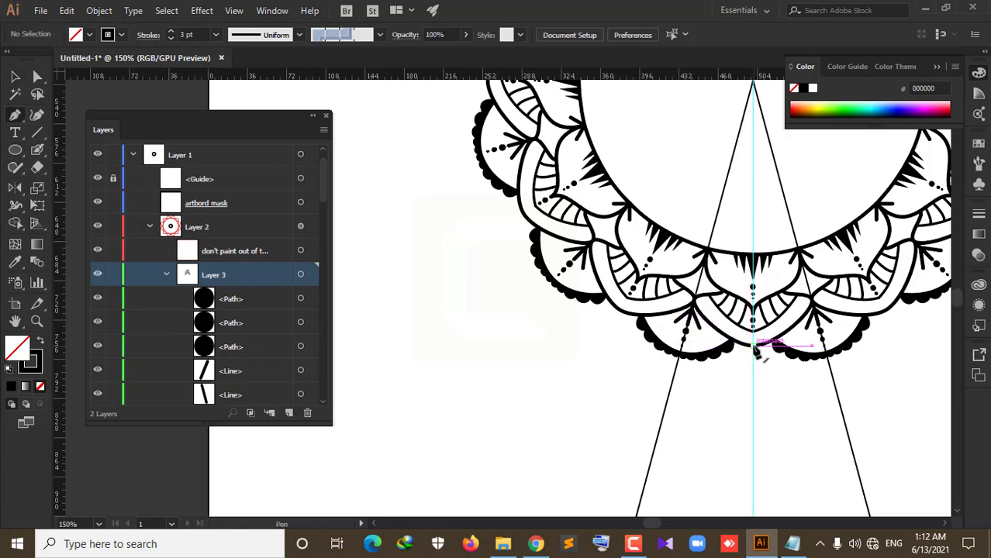
Step: Draw a smooth curve from the bottom centre tip to the left spike line, reshaping its handle
{"action": "scroll", "coordinate": [755, 351], "scroll_direction": "up", "scroll_amount": 4, "text": "alt"}
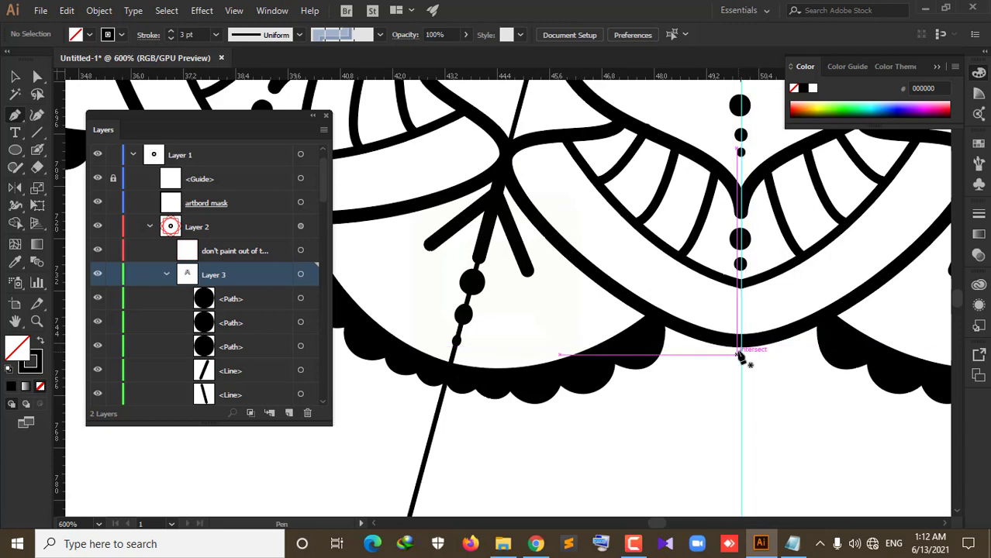
{"action": "left_click_drag", "start_coordinate": [740, 351], "coordinate": [740, 383]}
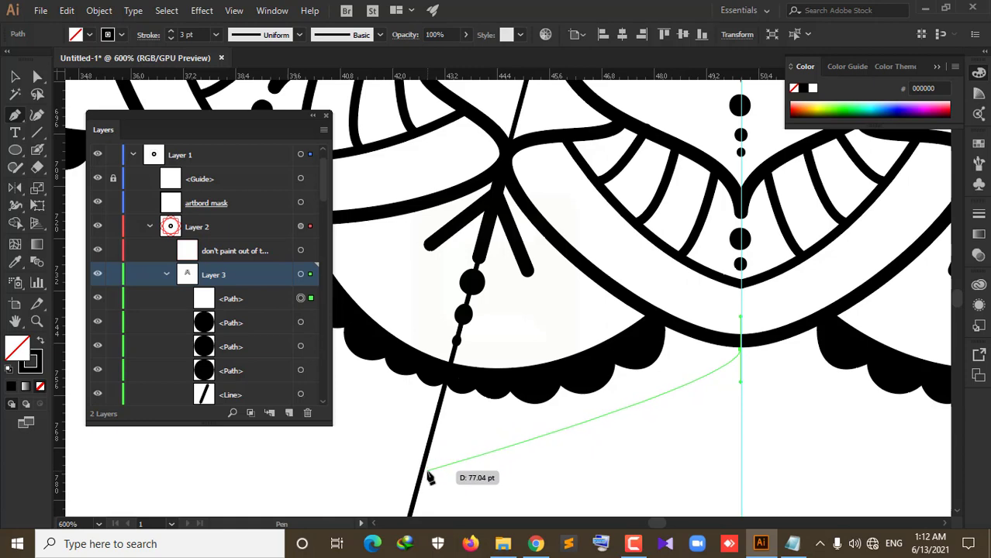
{"action": "mouse_move", "coordinate": [421, 468]}
{"action": "left_mouse_down"}
{"action": "mouse_move", "coordinate": [406, 494]}
{"action": "mouse_move", "coordinate": [394, 481]}
{"action": "left_mouse_up"}
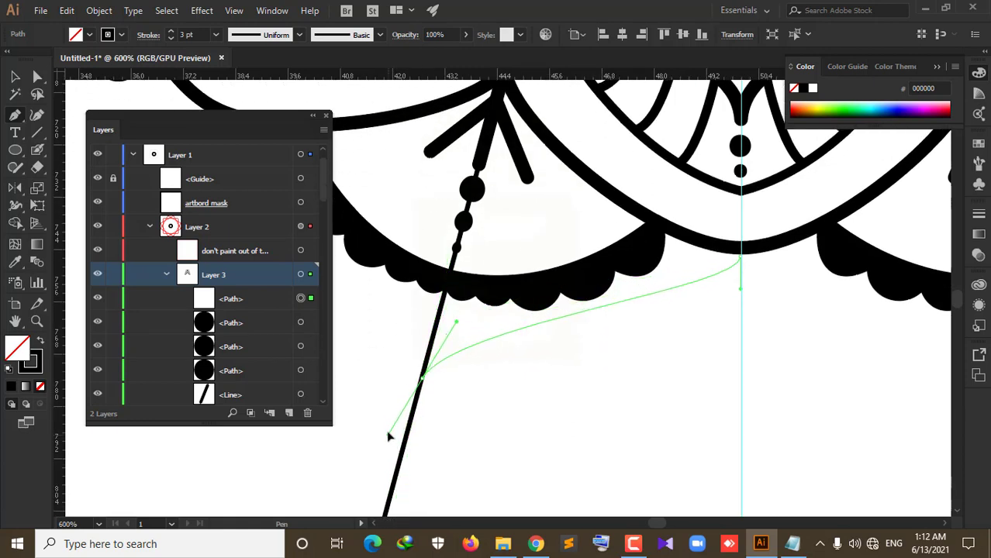
{"action": "left_click_drag", "start_coordinate": [394, 480], "coordinate": [395, 432]}
{"action": "key", "text": "ctrl"}
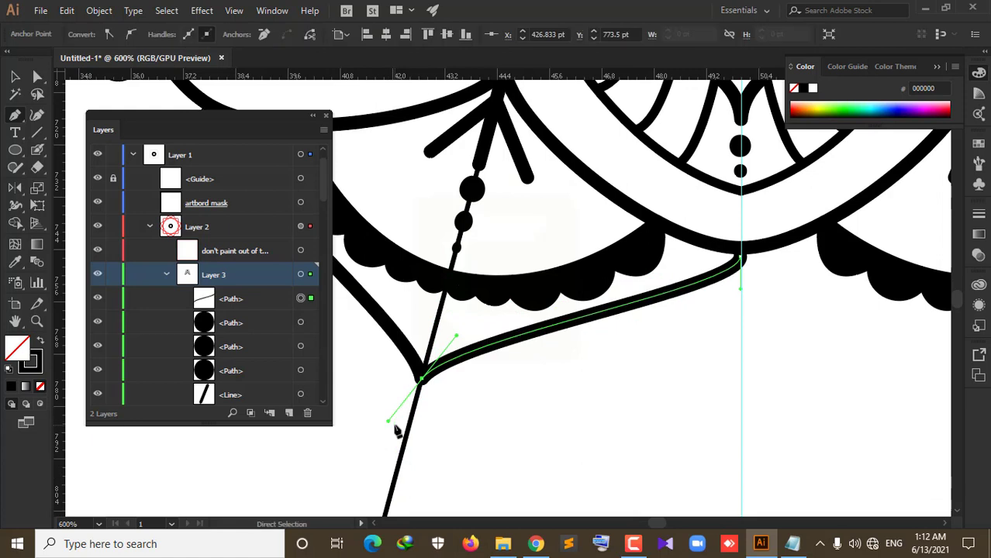
{"action": "key", "text": "ctrl+z"}
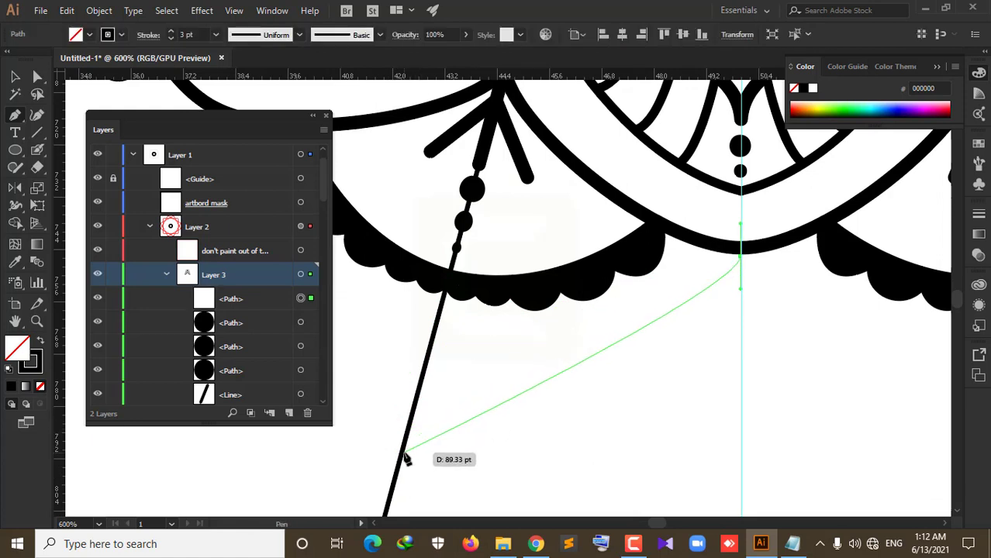
{"action": "left_click_drag", "start_coordinate": [404, 448], "coordinate": [392, 495]}
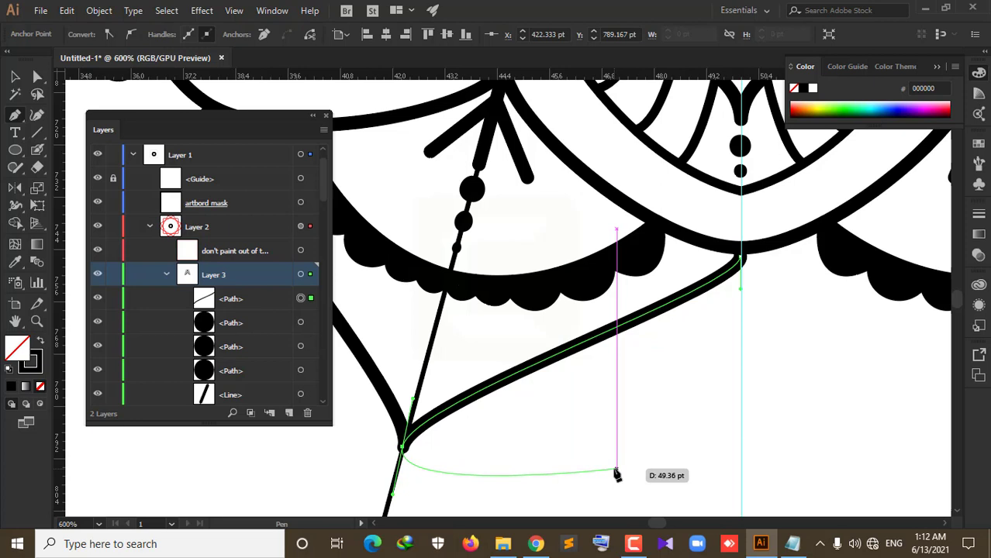
{"action": "key", "text": "alt"}
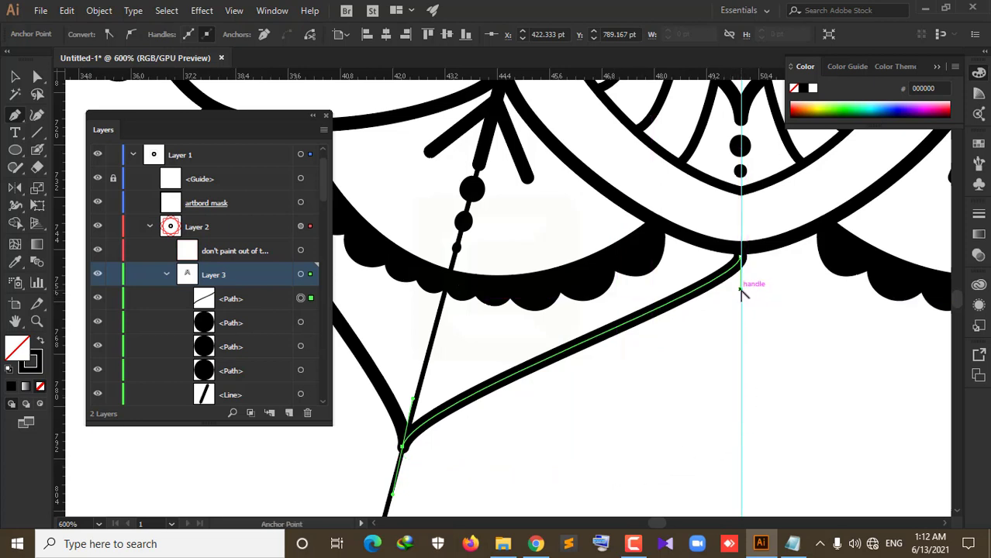
{"action": "left_click_drag", "start_coordinate": [741, 291], "coordinate": [741, 373]}
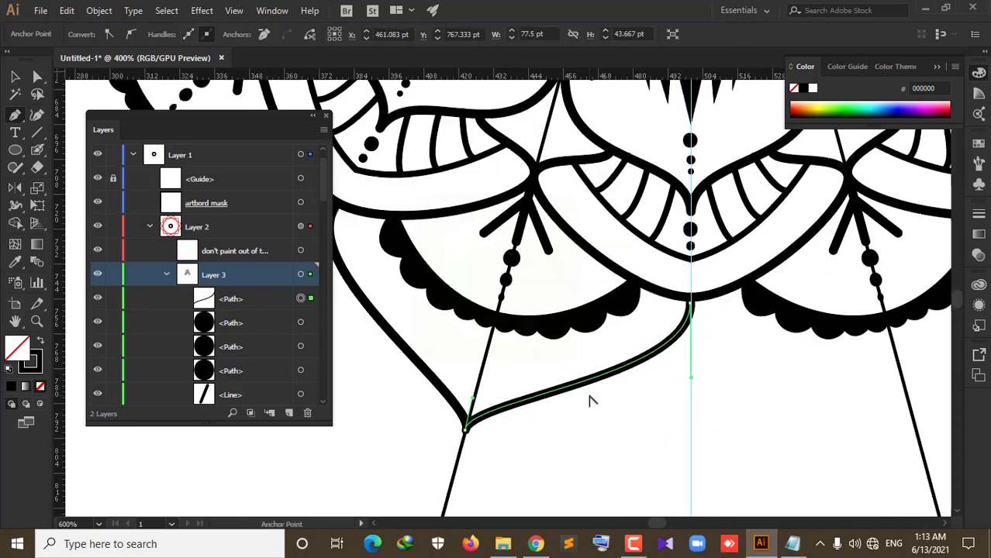
{"action": "scroll", "coordinate": [591, 396], "scroll_direction": "down", "scroll_amount": 2}
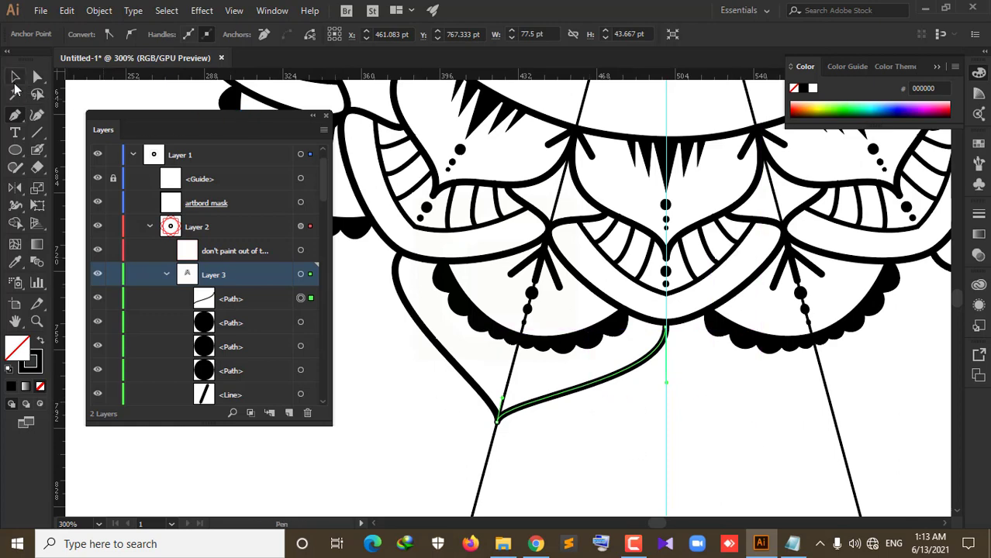
Step: Reflect a vertical copy of the curve across the centre guide to close the pointed outer petal
{"action": "key", "text": "v"}
{"action": "scroll", "coordinate": [626, 417], "scroll_direction": "up", "scroll_amount": 2}
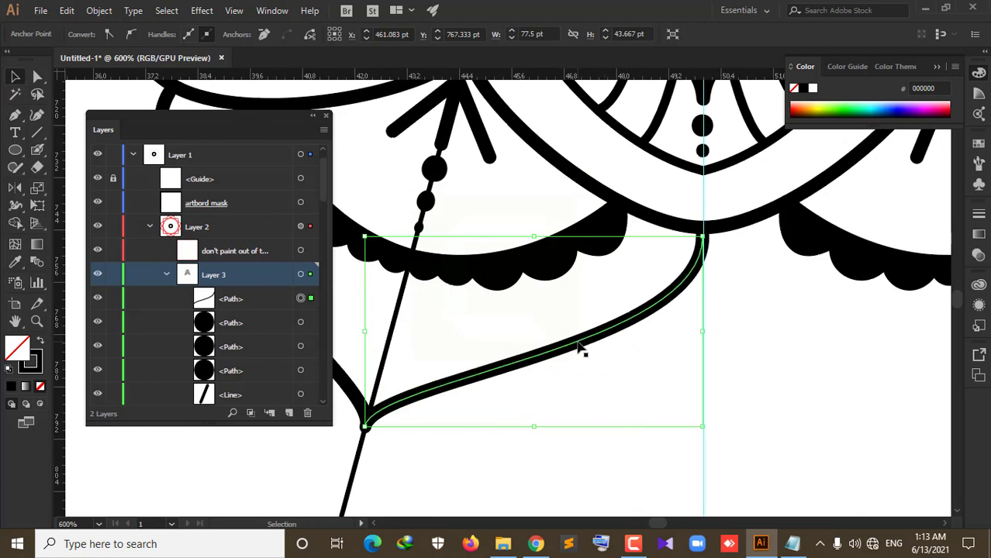
{"action": "left_click", "coordinate": [591, 449]}
{"action": "left_click", "coordinate": [579, 345]}
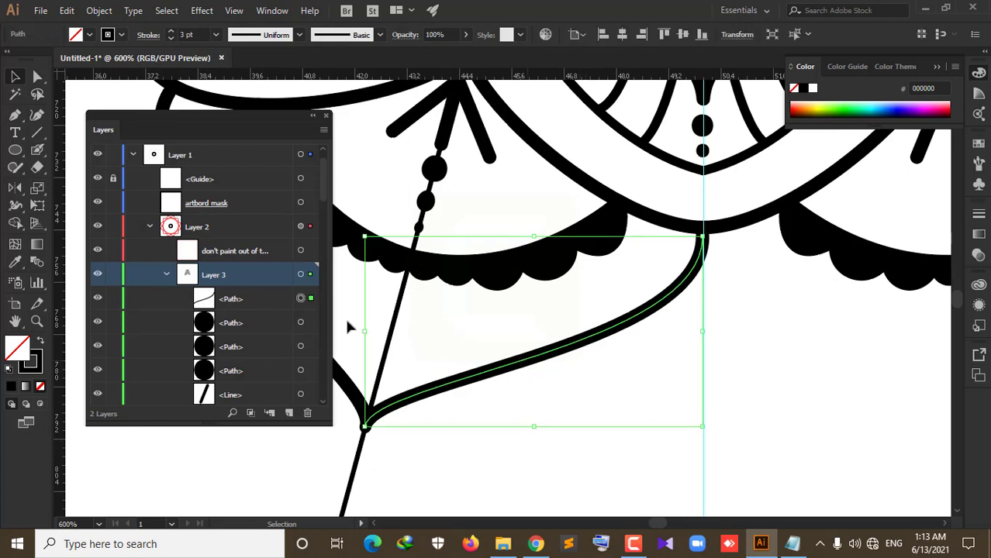
{"action": "left_click", "coordinate": [15, 188]}
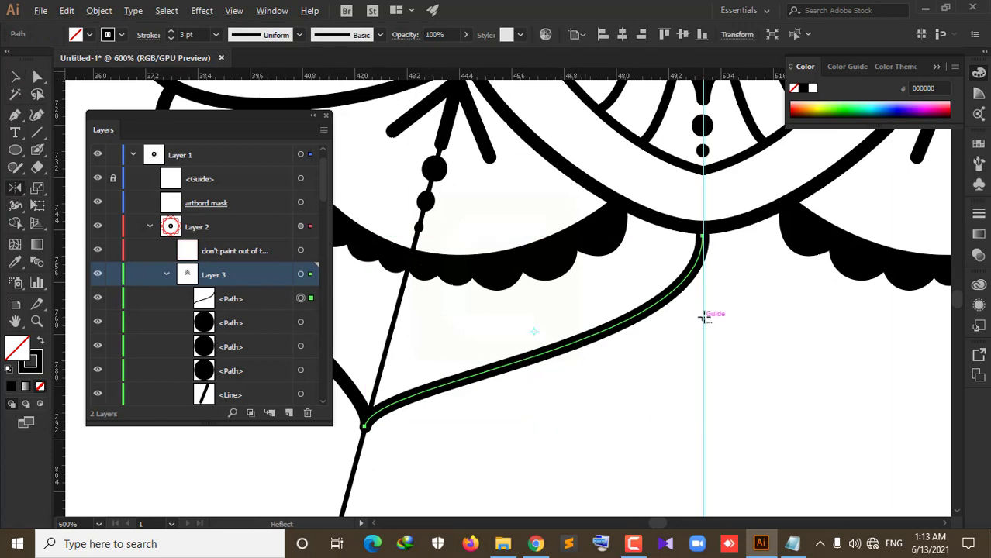
{"action": "left_click", "coordinate": [702, 316], "text": "alt"}
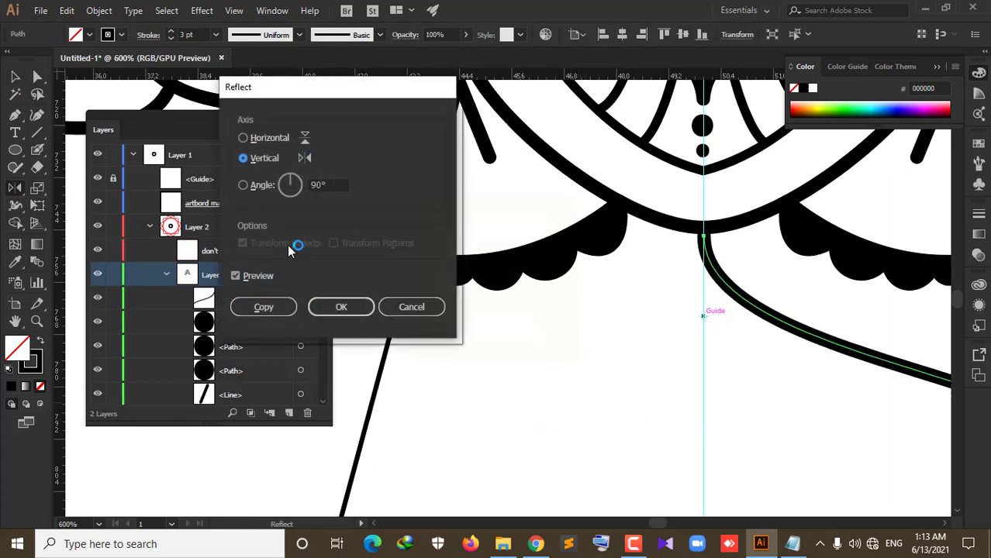
{"action": "left_click", "coordinate": [264, 307]}
{"action": "scroll", "coordinate": [674, 359], "scroll_direction": "down", "scroll_amount": 4}
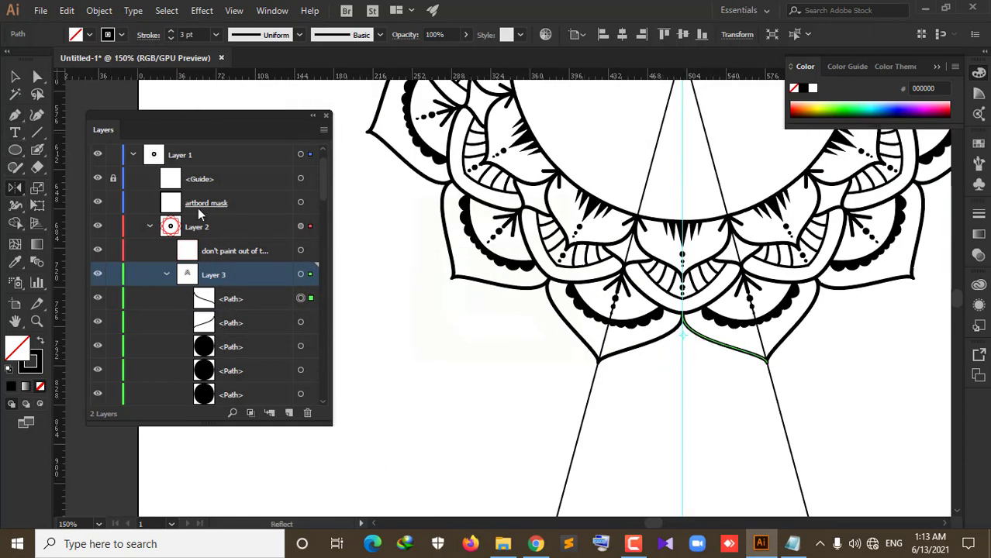
{"action": "left_click", "coordinate": [14, 76]}
Step: Deselect the curves, zoom to 400% and place a Pen anchor on the petal's left edge
{"action": "left_click", "coordinate": [365, 358]}
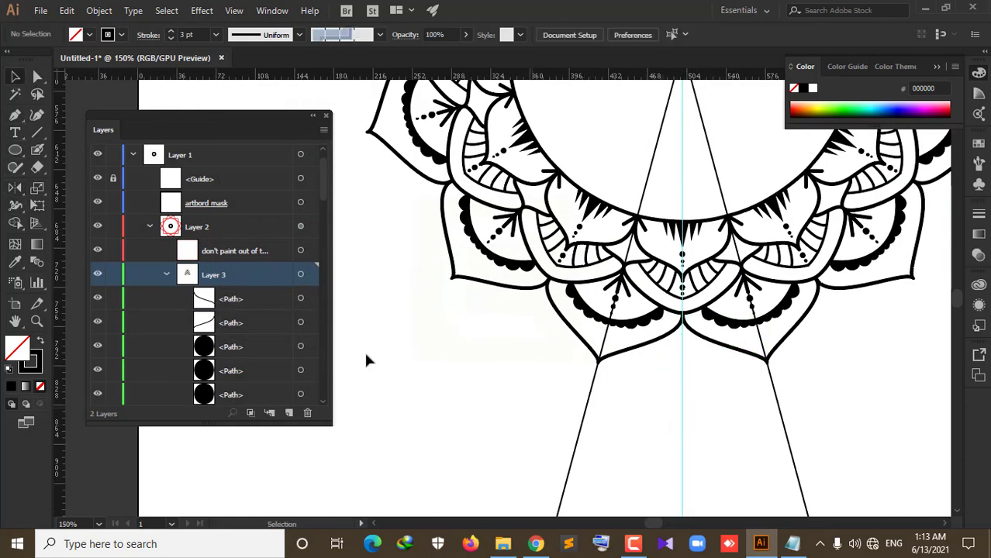
{"action": "left_click", "coordinate": [15, 114]}
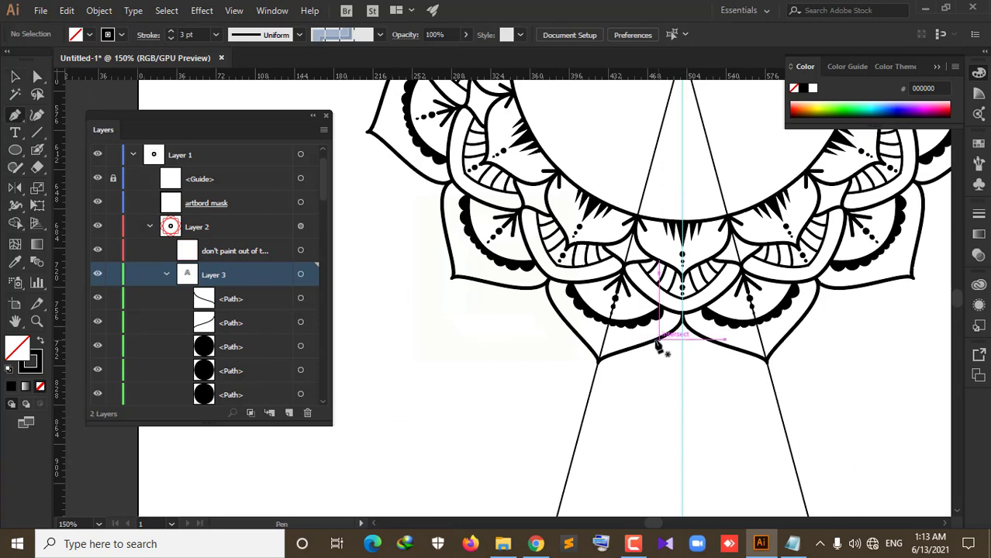
{"action": "scroll", "coordinate": [657, 346], "scroll_direction": "up", "scroll_amount": 1}
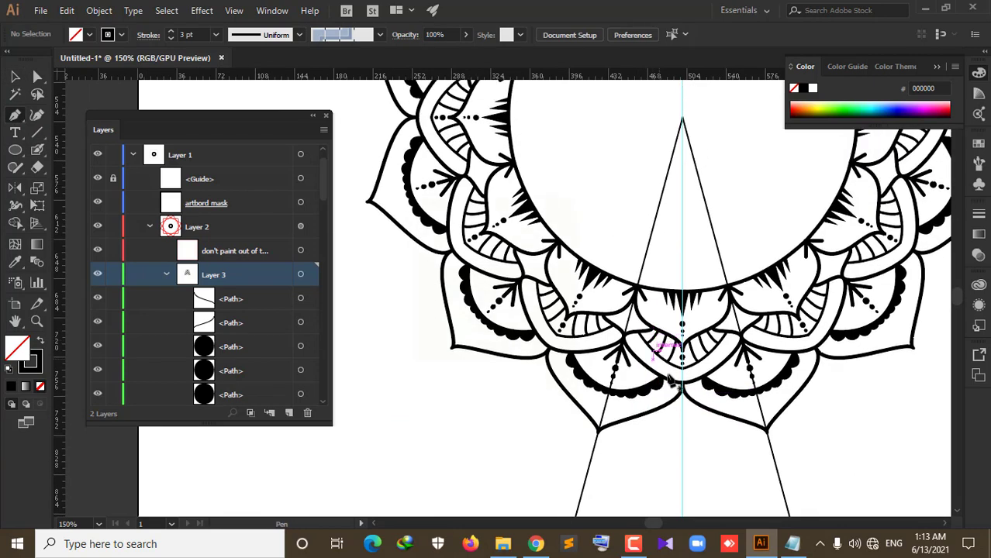
{"action": "scroll", "coordinate": [694, 422], "scroll_direction": "up", "scroll_amount": 1}
{"action": "scroll", "coordinate": [679, 399], "scroll_direction": "up", "scroll_amount": 1}
{"action": "scroll", "coordinate": [645, 374], "scroll_direction": "up", "scroll_amount": 1}
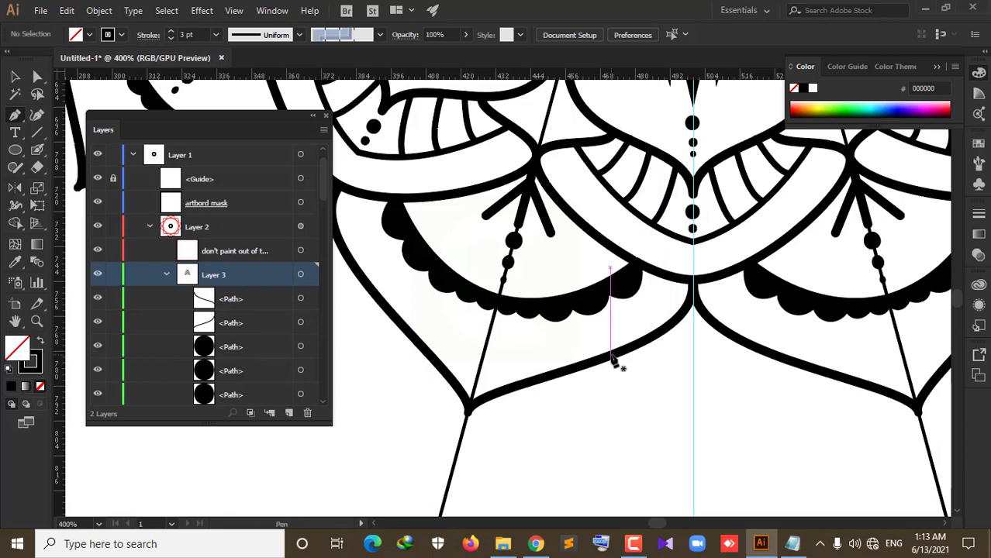
{"action": "left_click_drag", "start_coordinate": [610, 354], "coordinate": [609, 372]}
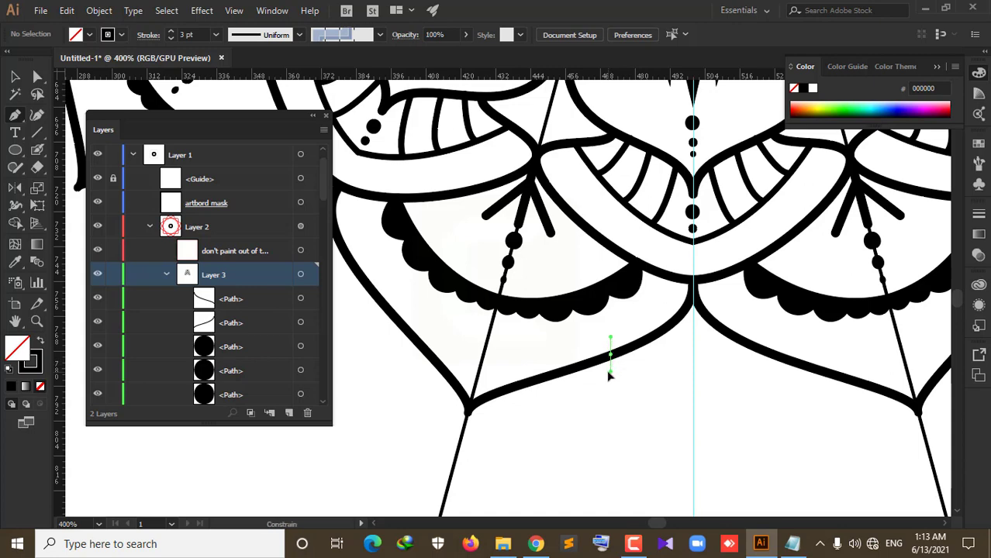
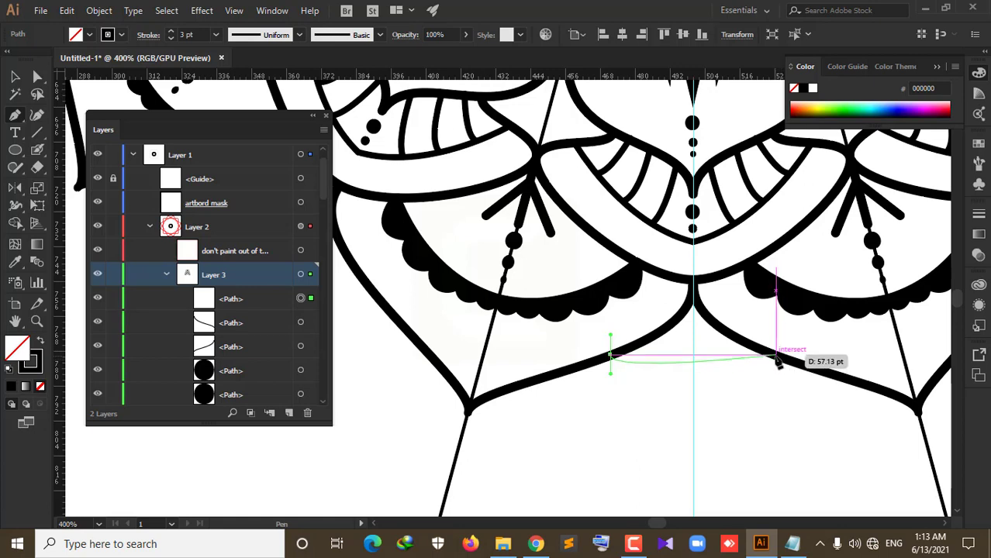
Step: Anchor the bottom arc's right end on the right petal outline, then deselect the finished arc
{"action": "mouse_move", "coordinate": [776, 358]}
{"action": "left_mouse_down"}
{"action": "mouse_move", "coordinate": [779, 333]}
{"action": "mouse_move", "coordinate": [820, 296]}
{"action": "left_mouse_up"}
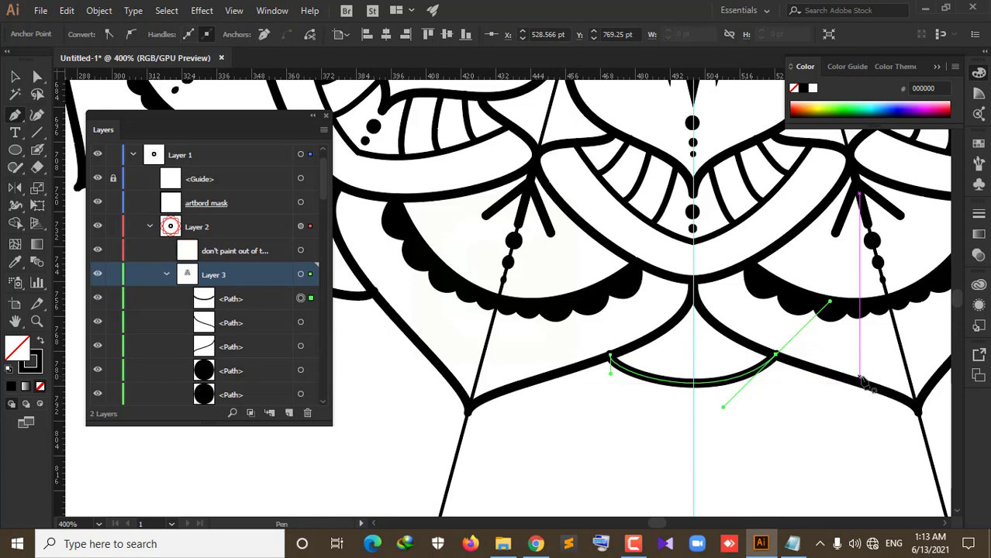
{"action": "key", "text": "a"}
{"action": "left_click", "coordinate": [15, 75]}
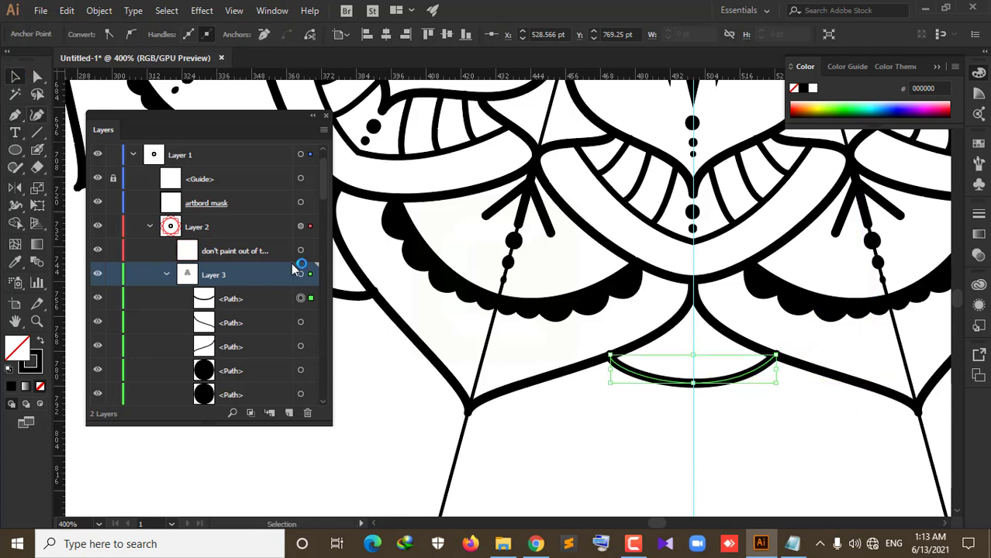
{"action": "left_click", "coordinate": [717, 429]}
{"action": "scroll", "coordinate": [705, 393], "scroll_direction": "up", "scroll_amount": 1}
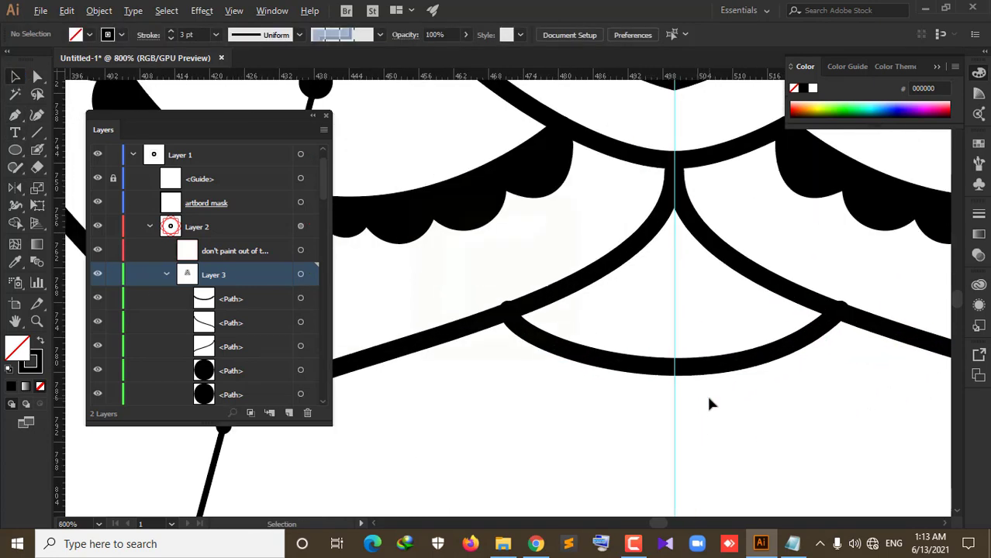
{"action": "scroll", "coordinate": [706, 393], "scroll_direction": "down", "scroll_amount": 2}
{"action": "scroll", "coordinate": [762, 401], "scroll_direction": "up", "scroll_amount": 3}
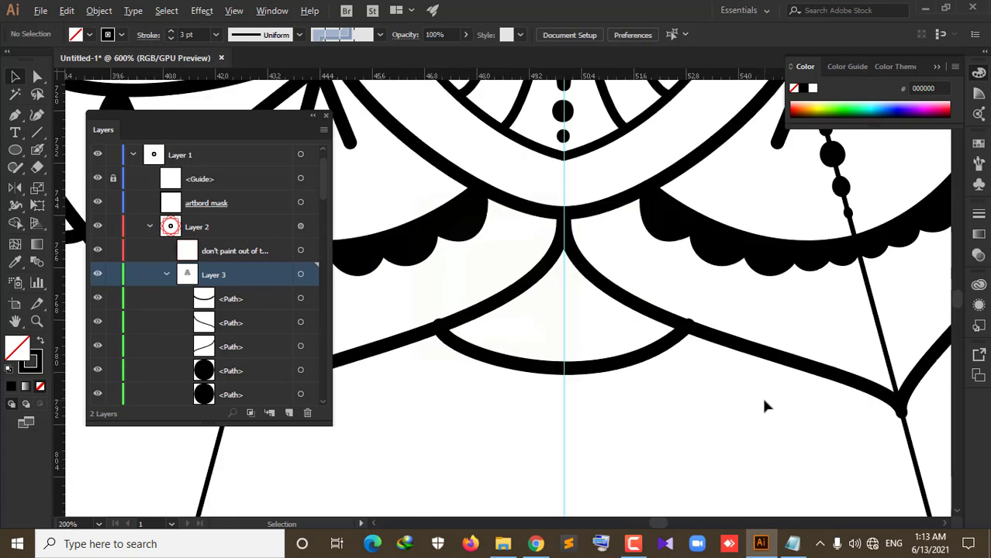
{"action": "scroll", "coordinate": [690, 346], "scroll_direction": "up", "scroll_amount": 2}
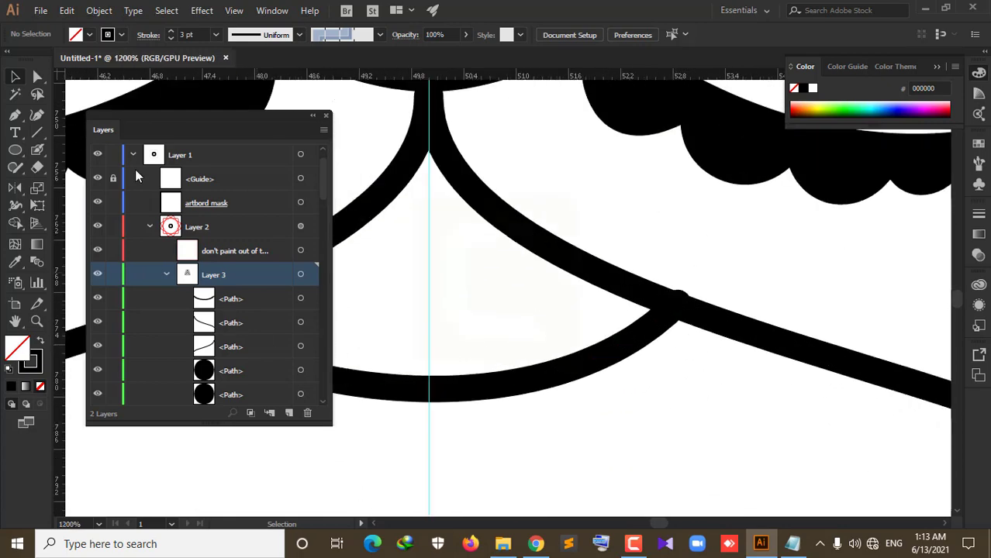
Step: Nudge both arc endpoints down onto the petal outlines and rotate the left handle to smooth the curve
{"action": "left_click", "coordinate": [38, 78]}
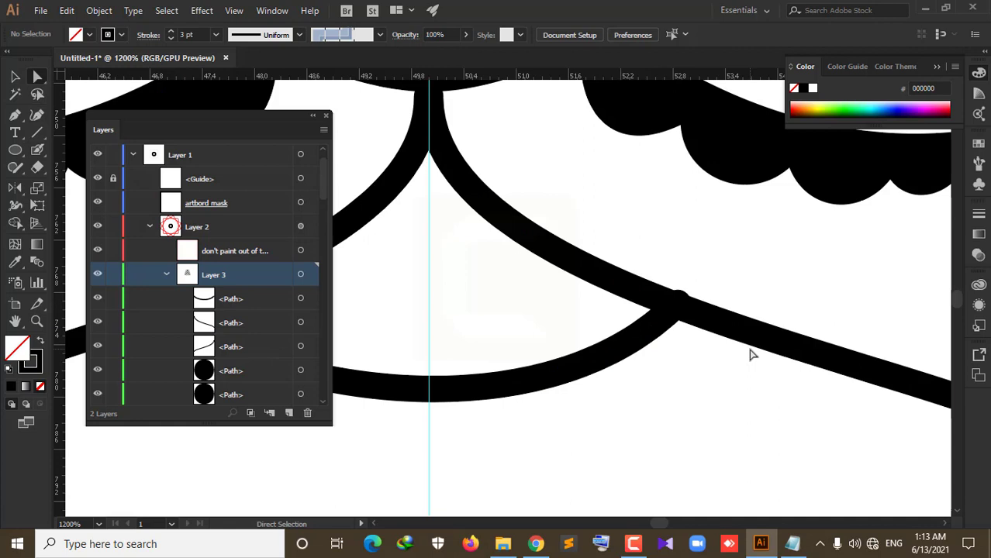
{"action": "left_click", "coordinate": [677, 304]}
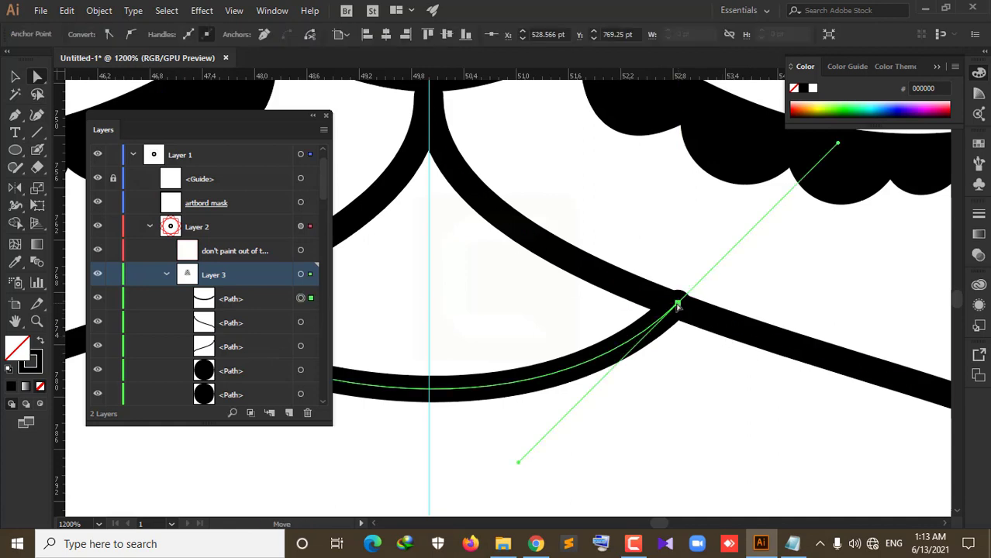
{"action": "left_click_drag", "start_coordinate": [677, 306], "coordinate": [673, 310]}
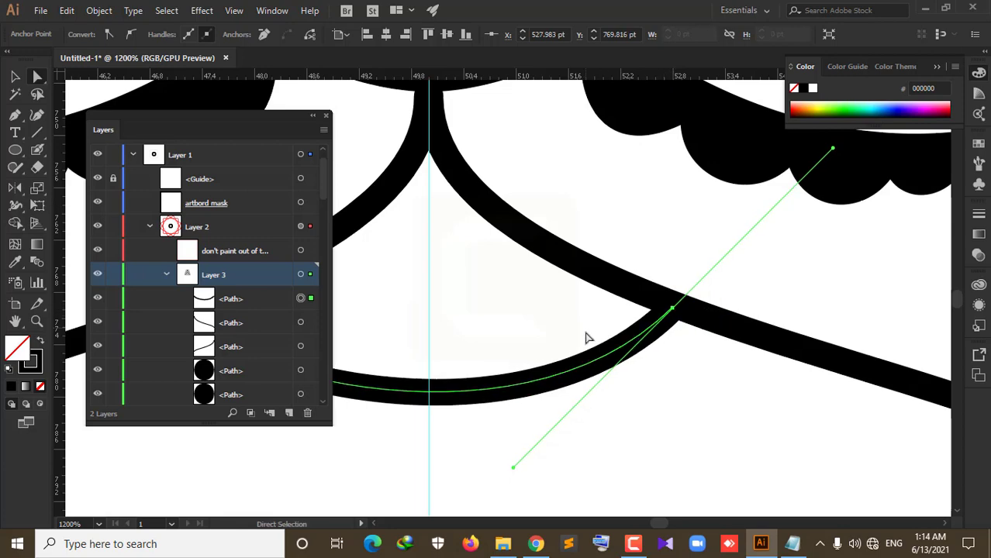
{"action": "left_click_drag", "start_coordinate": [546, 321], "coordinate": [723, 316]}
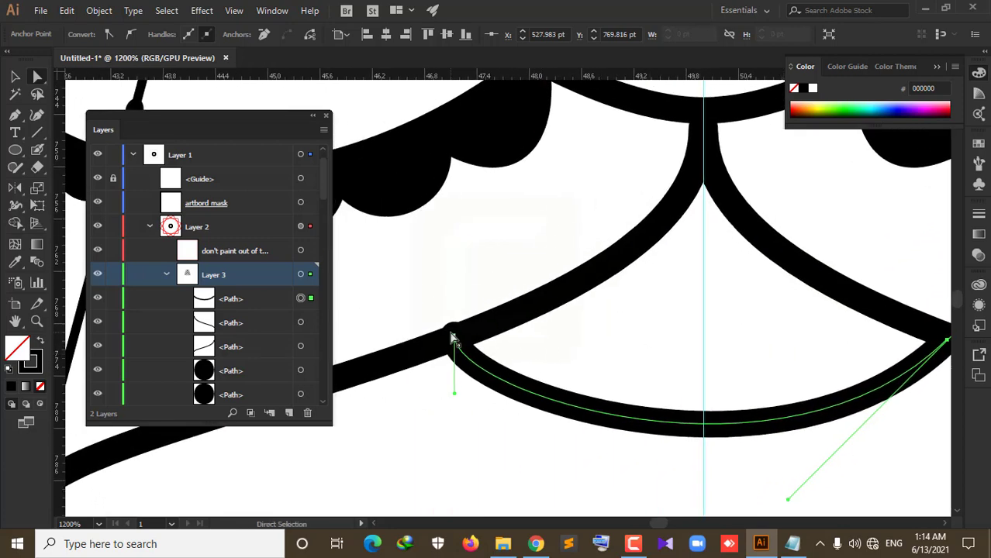
{"action": "left_click", "coordinate": [455, 337]}
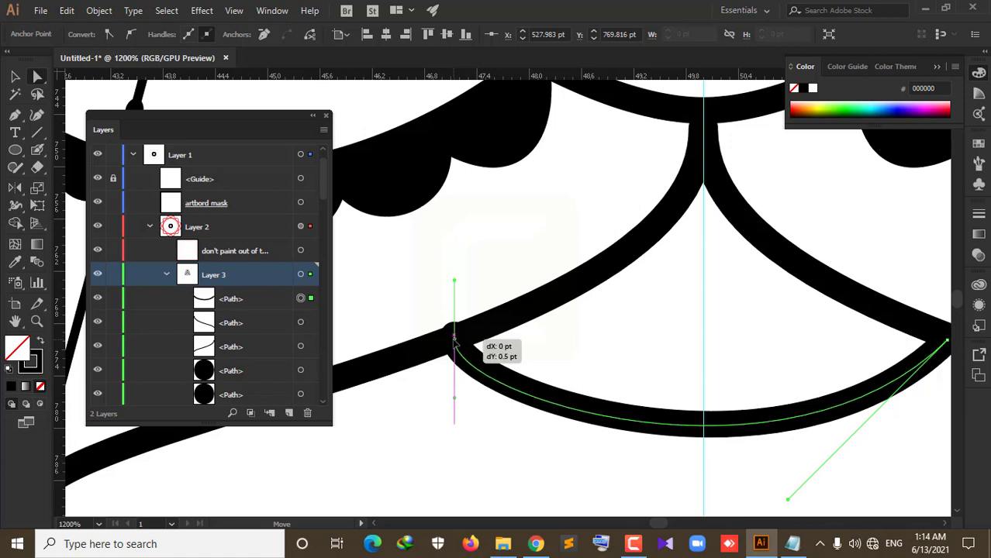
{"action": "left_click_drag", "start_coordinate": [454, 337], "coordinate": [454, 342]}
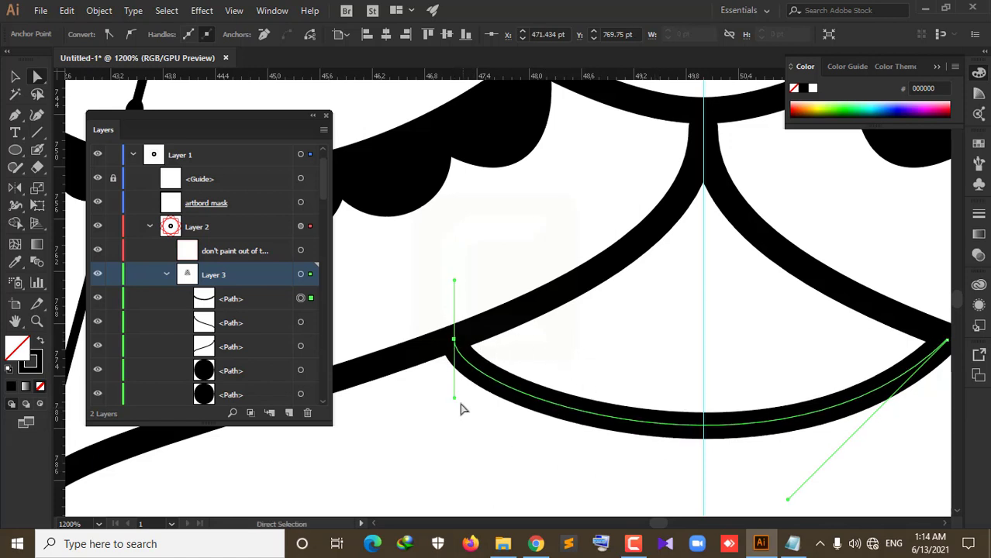
{"action": "left_click_drag", "start_coordinate": [453, 398], "coordinate": [503, 413]}
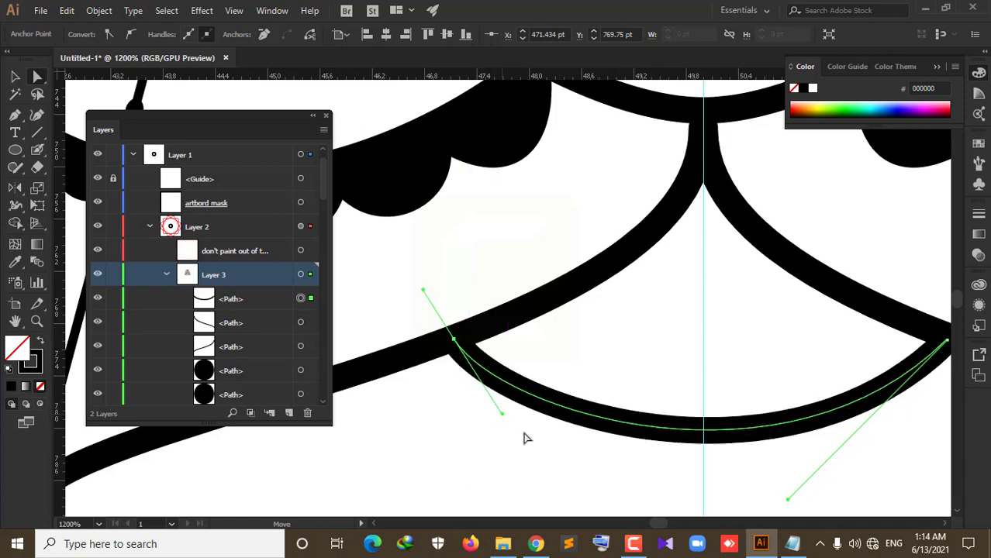
{"action": "scroll", "coordinate": [573, 471], "scroll_direction": "down", "scroll_amount": 3}
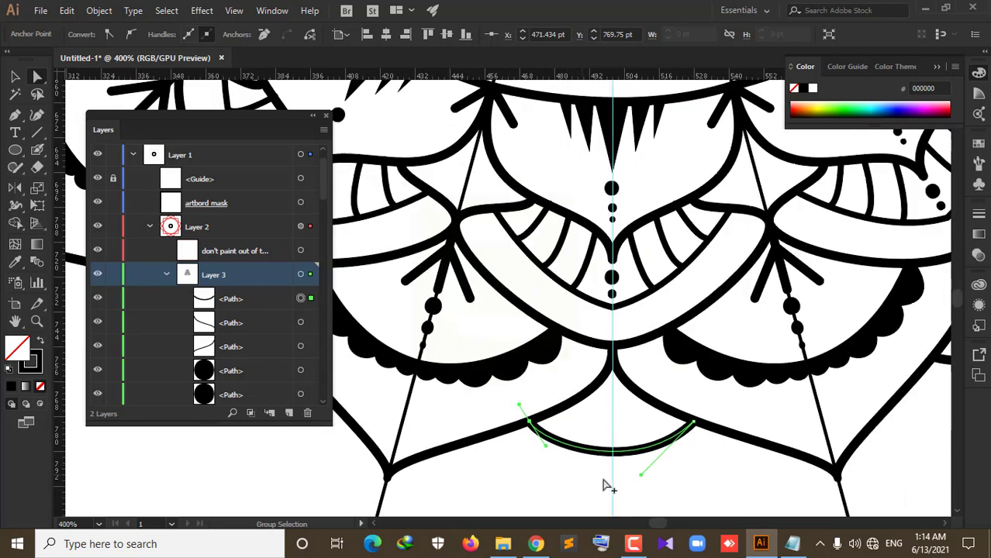
{"action": "left_click", "coordinate": [729, 476]}
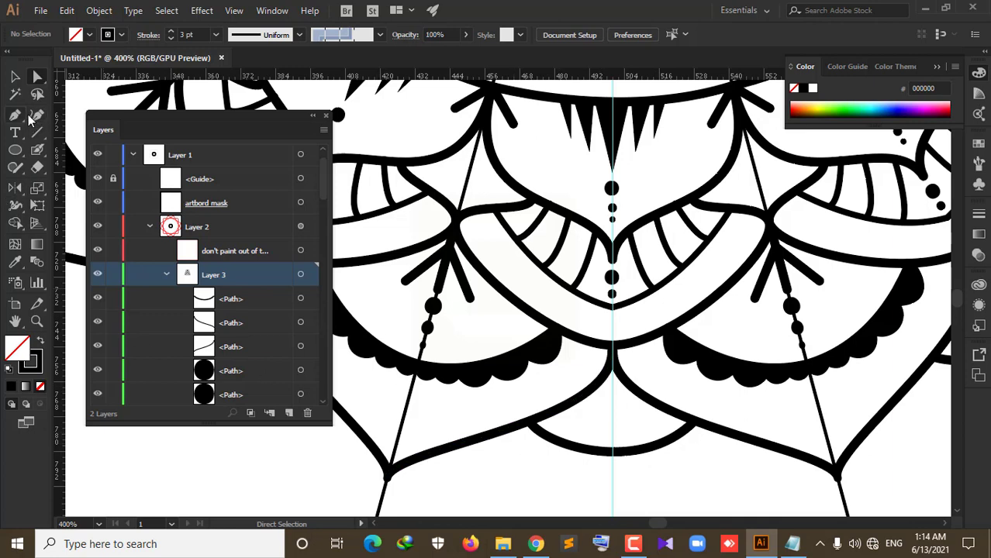
Step: Select the spiky black triangle fringe at the top centre
{"action": "left_click", "coordinate": [15, 114]}
{"action": "scroll", "coordinate": [615, 458], "scroll_direction": "down", "scroll_amount": 3}
{"action": "scroll", "coordinate": [648, 400], "scroll_direction": "down", "scroll_amount": 1}
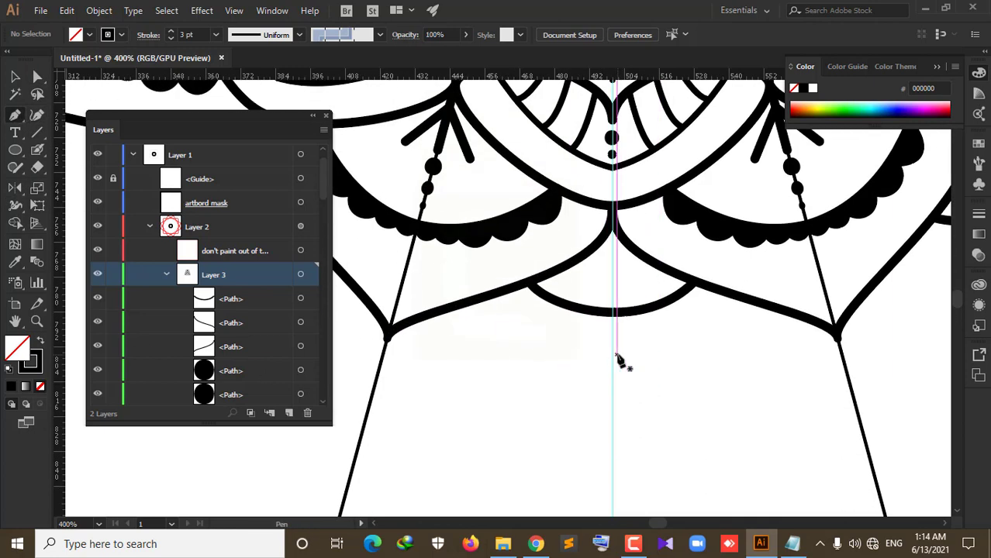
{"action": "scroll", "coordinate": [603, 364], "scroll_direction": "up", "scroll_amount": 2}
{"action": "scroll", "coordinate": [601, 365], "scroll_direction": "up", "scroll_amount": 2}
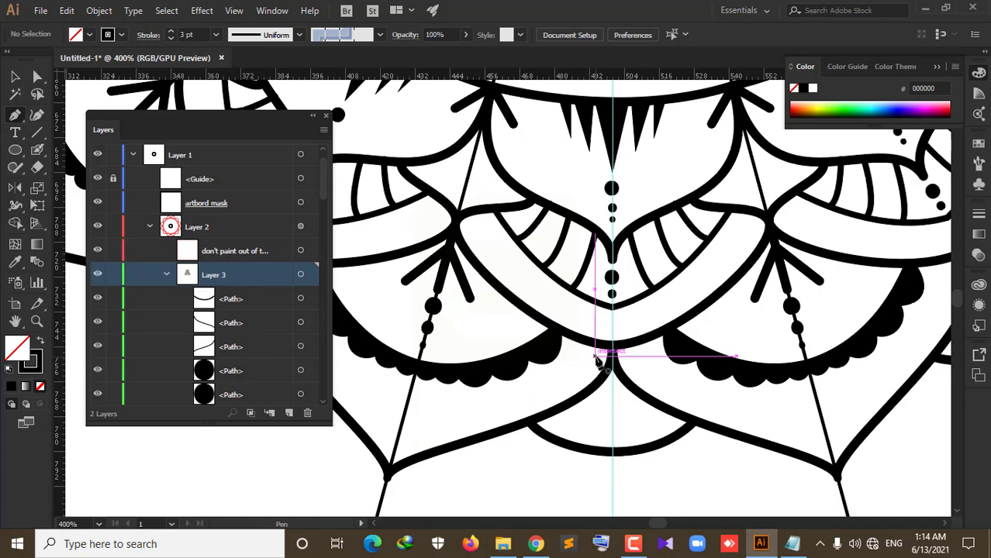
{"action": "left_click", "coordinate": [15, 76]}
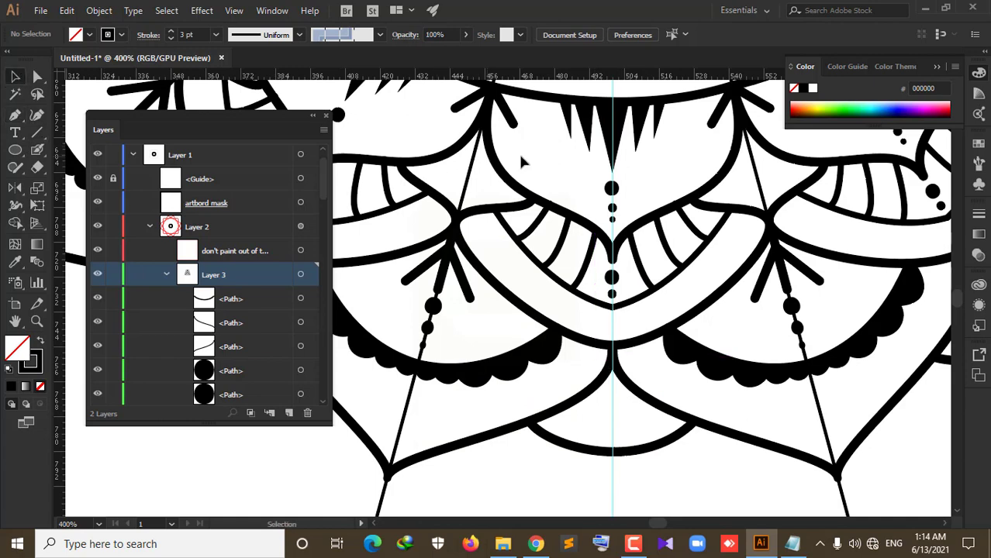
{"action": "left_click", "coordinate": [659, 136]}
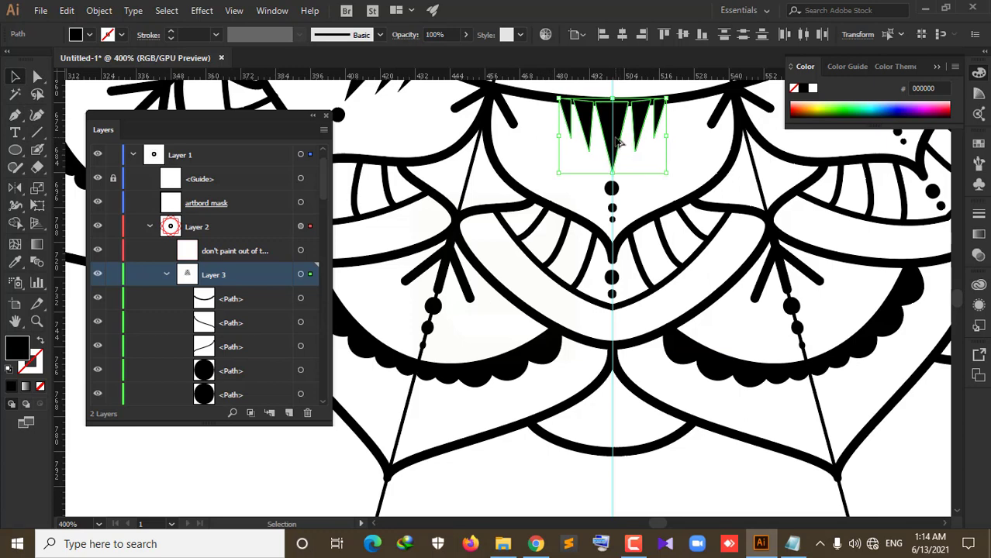
Step: Alt-drag a copy of the fringe down the centre guide to just below the bottom arc
{"action": "mouse_move", "coordinate": [622, 147]}
{"action": "left_mouse_down"}
{"action": "mouse_move", "coordinate": [611, 499]}
{"action": "mouse_move", "coordinate": [617, 492]}
{"action": "left_mouse_up"}
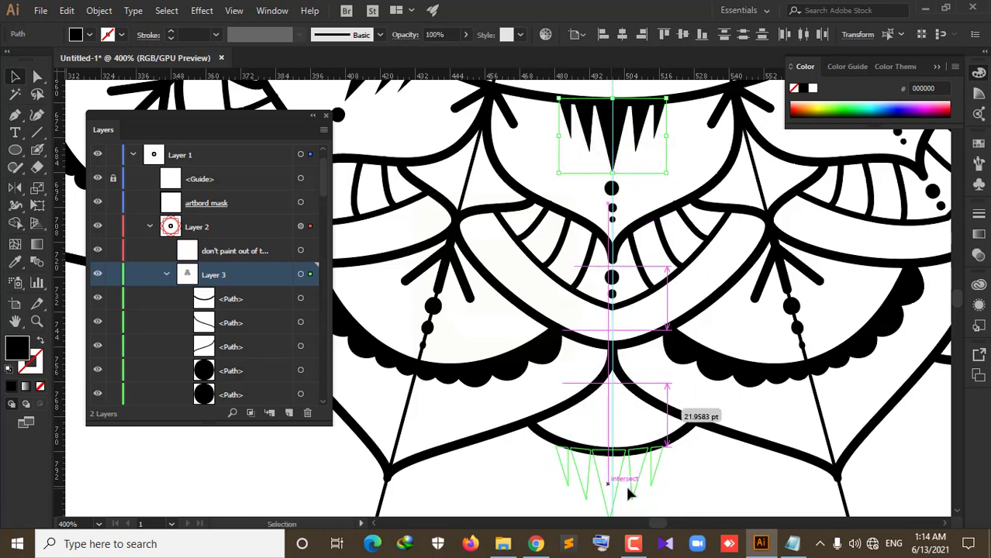
{"action": "left_click_drag", "start_coordinate": [617, 492], "coordinate": [620, 490]}
{"action": "scroll", "coordinate": [688, 450], "scroll_direction": "down", "scroll_amount": 3}
{"action": "scroll", "coordinate": [701, 403], "scroll_direction": "down", "scroll_amount": 2}
{"action": "scroll", "coordinate": [696, 380], "scroll_direction": "down", "scroll_amount": 4}
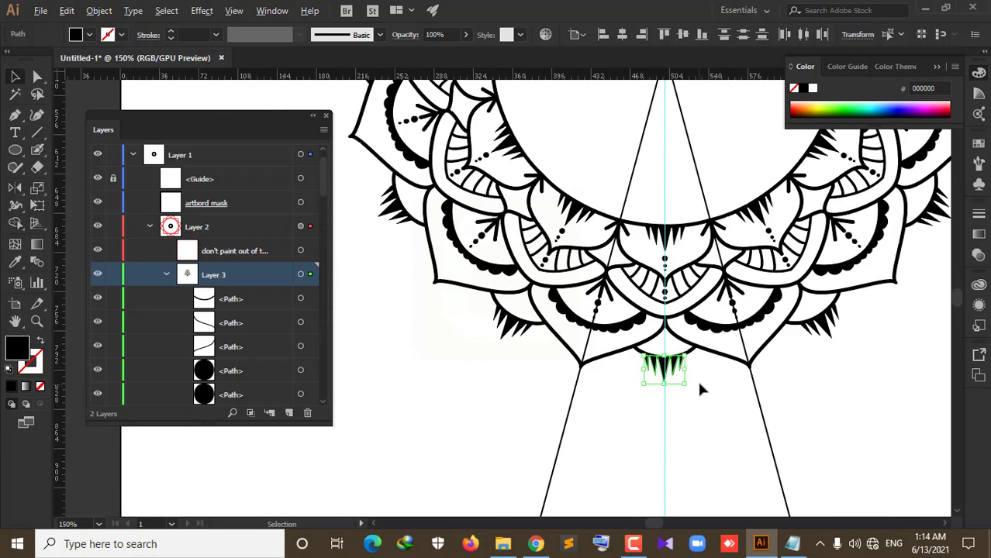
{"action": "scroll", "coordinate": [685, 391], "scroll_direction": "up", "scroll_amount": 1}
{"action": "scroll", "coordinate": [686, 392], "scroll_direction": "up", "scroll_amount": 5}
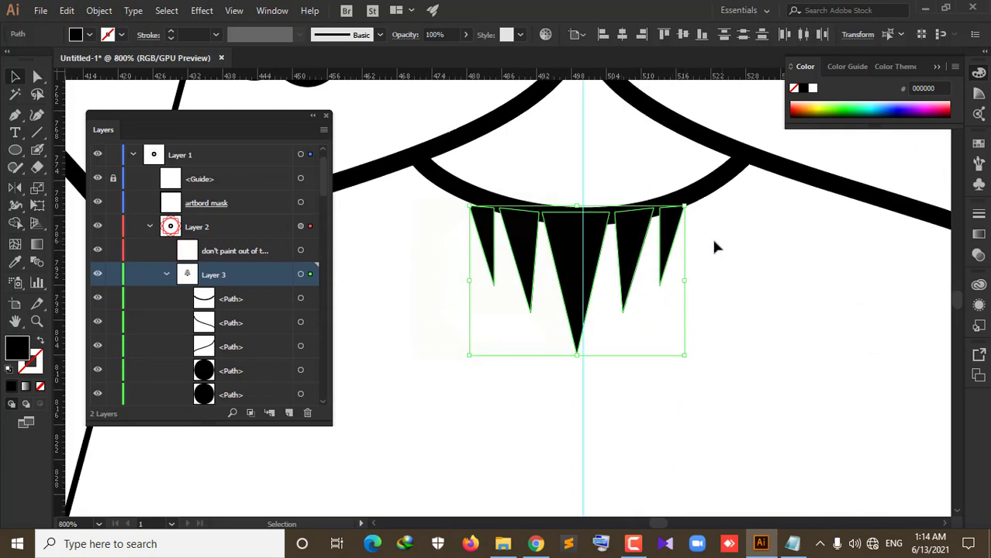
{"action": "left_click_drag", "start_coordinate": [711, 235], "coordinate": [752, 301]}
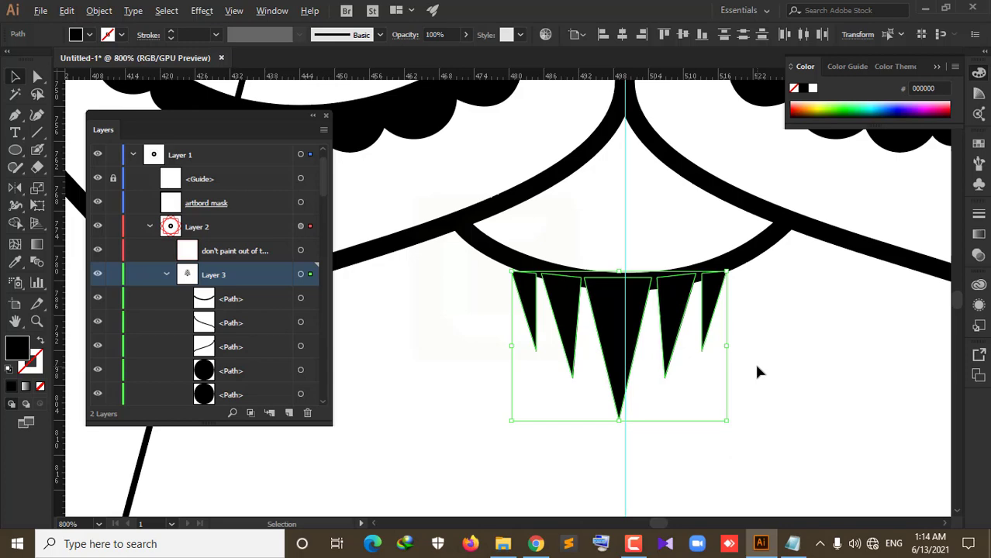
{"action": "scroll", "coordinate": [758, 372], "scroll_direction": "down", "scroll_amount": 3}
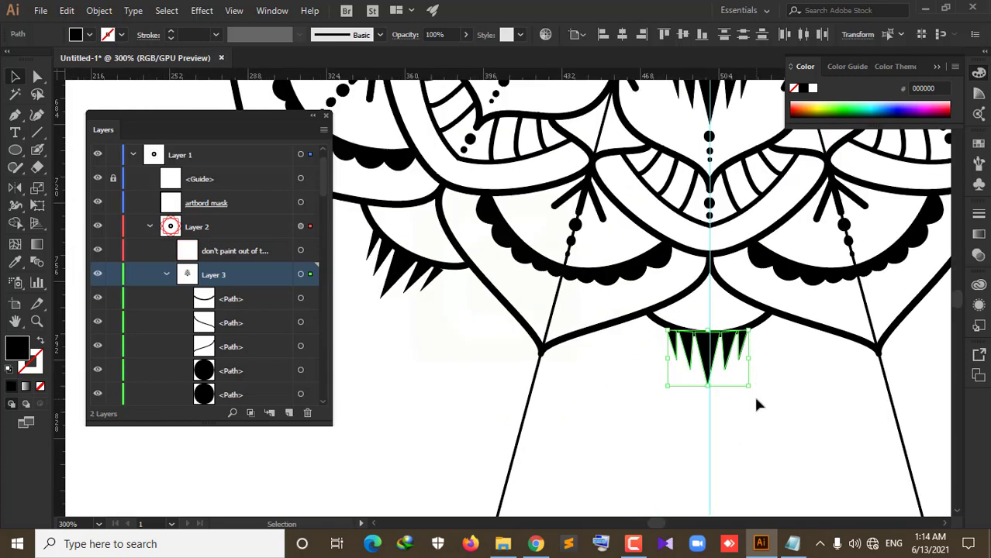
Step: Draw a swooping curve from the left spoke junction to the centre line, with no fill and a black stroke
{"action": "left_click", "coordinate": [15, 114]}
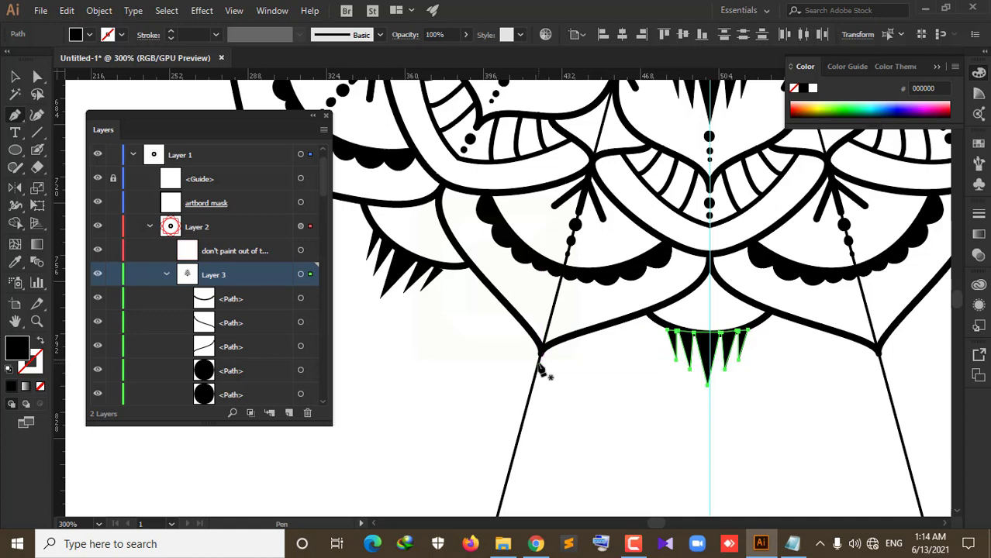
{"action": "key", "text": "ctrl+shift+a"}
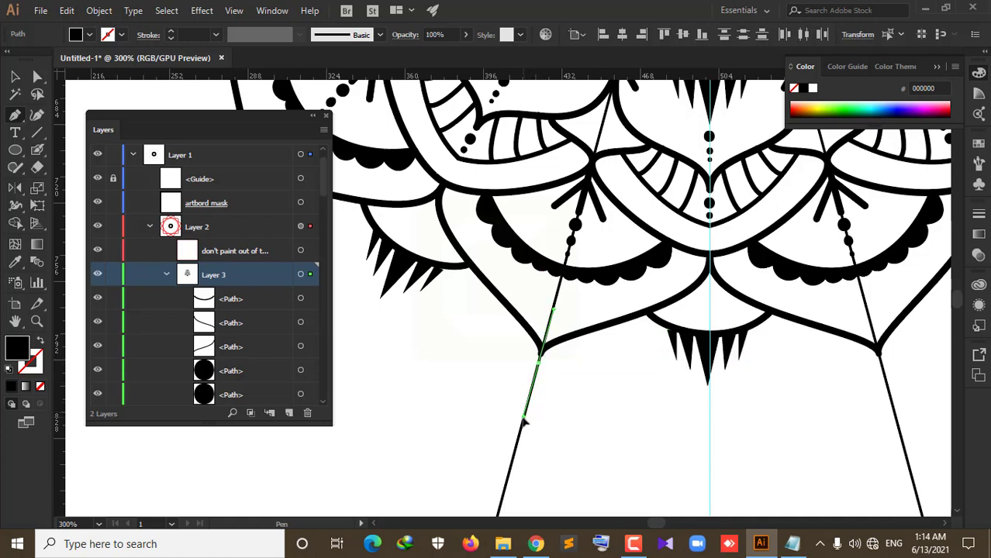
{"action": "left_click_drag", "start_coordinate": [539, 356], "coordinate": [524, 419]}
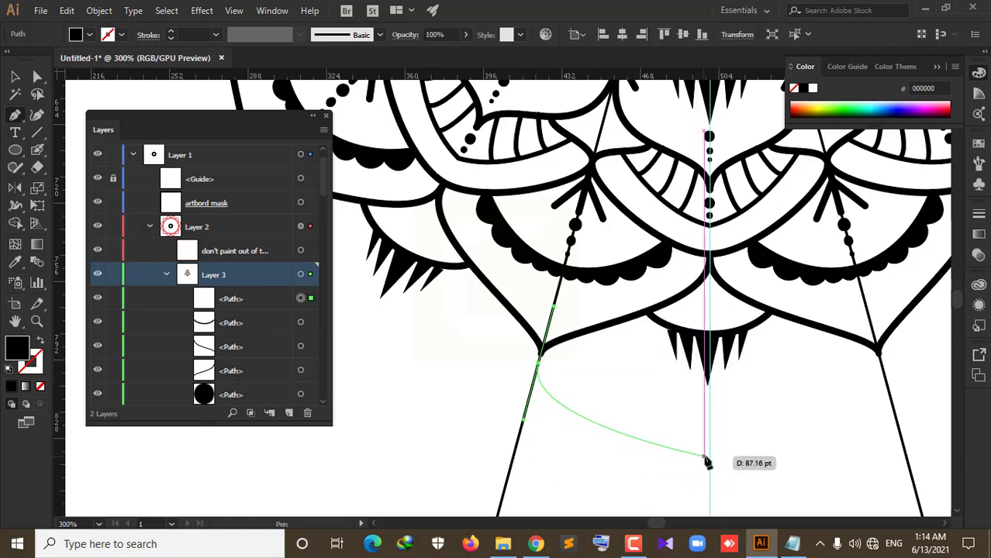
{"action": "left_click_drag", "start_coordinate": [708, 482], "coordinate": [714, 361]}
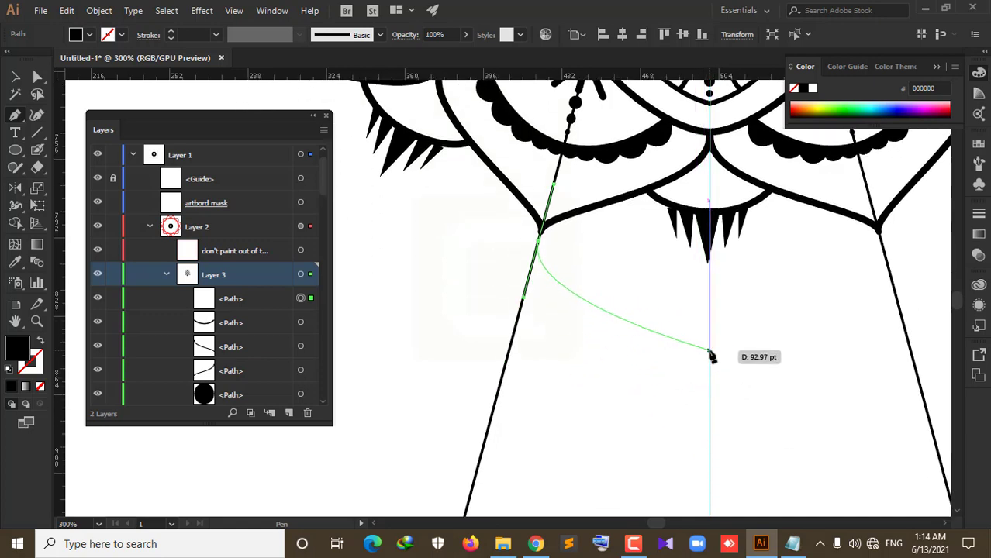
{"action": "mouse_move", "coordinate": [709, 349]}
{"action": "left_mouse_down"}
{"action": "mouse_move", "coordinate": [718, 418]}
{"action": "mouse_move", "coordinate": [708, 431]}
{"action": "left_mouse_up"}
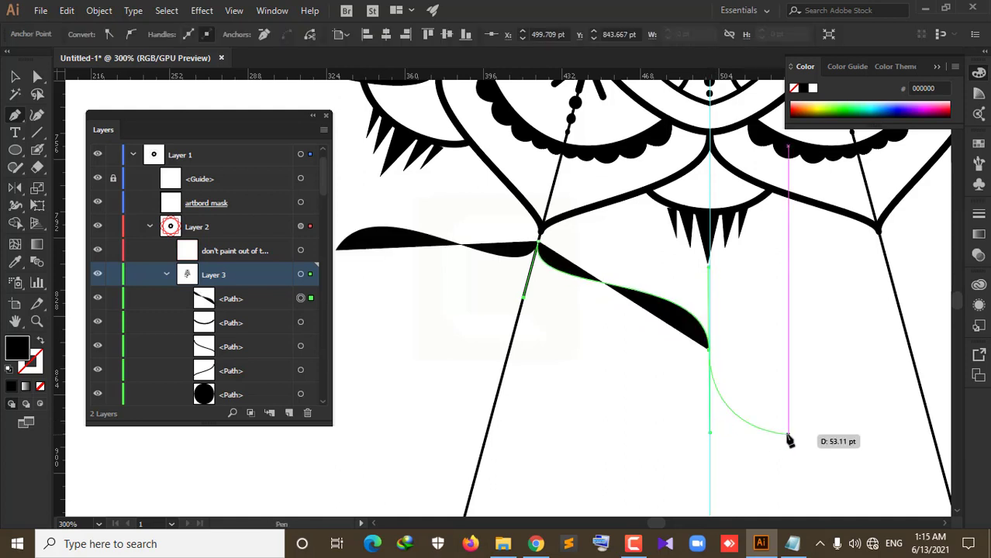
{"action": "key", "text": "Escape"}
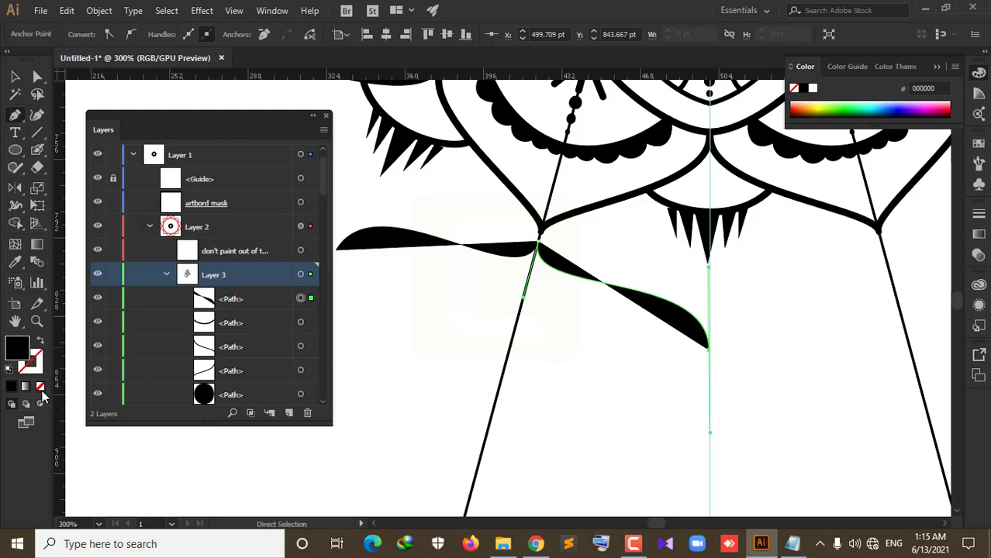
{"action": "left_click", "coordinate": [40, 387]}
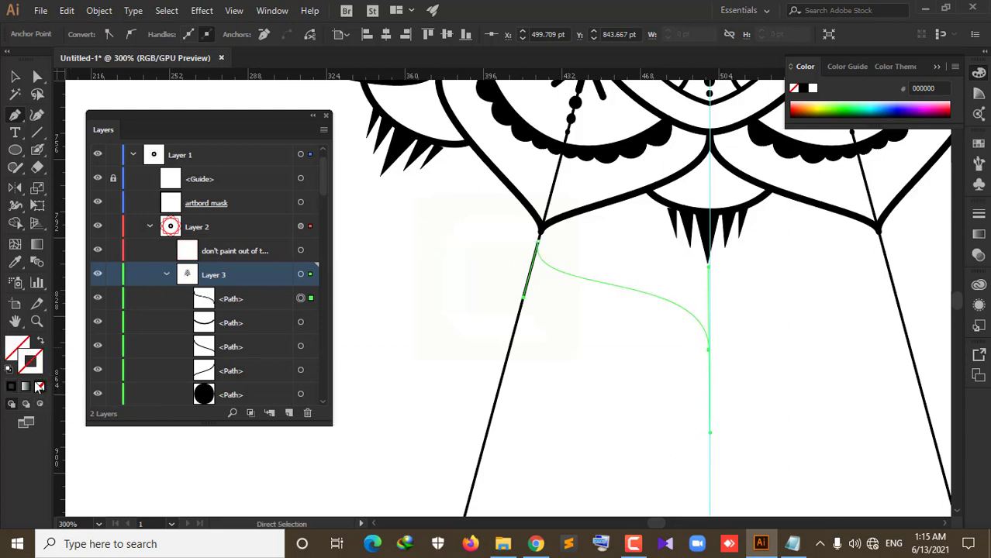
{"action": "left_click", "coordinate": [9, 389]}
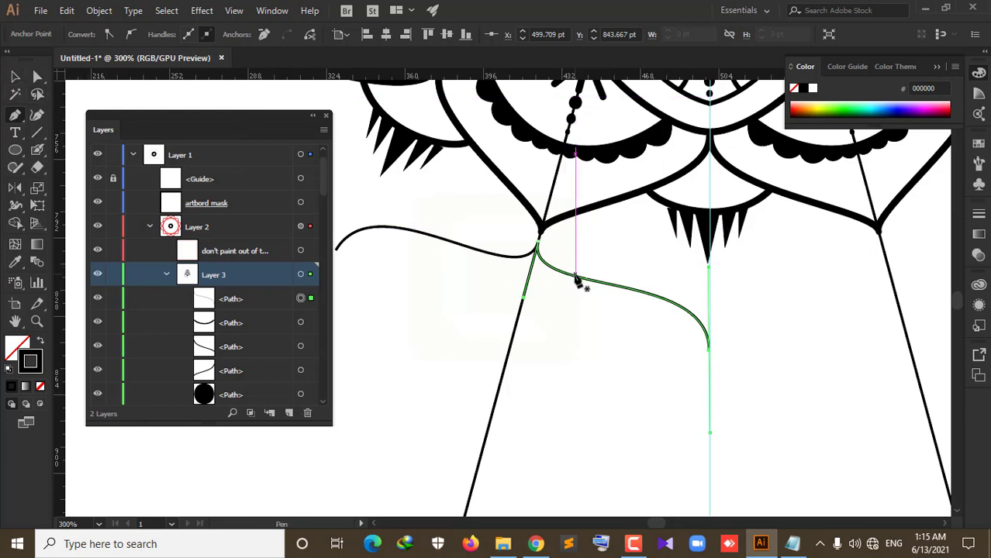
Step: Give the curve a 3 pt stroke with Round Cap and Round Join
{"action": "left_click", "coordinate": [15, 76]}
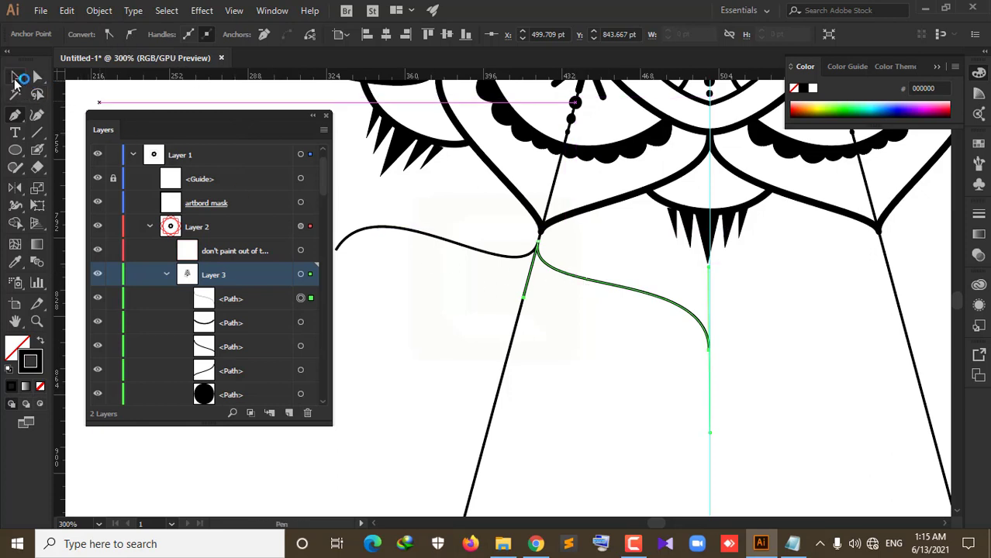
{"action": "left_click", "coordinate": [593, 286]}
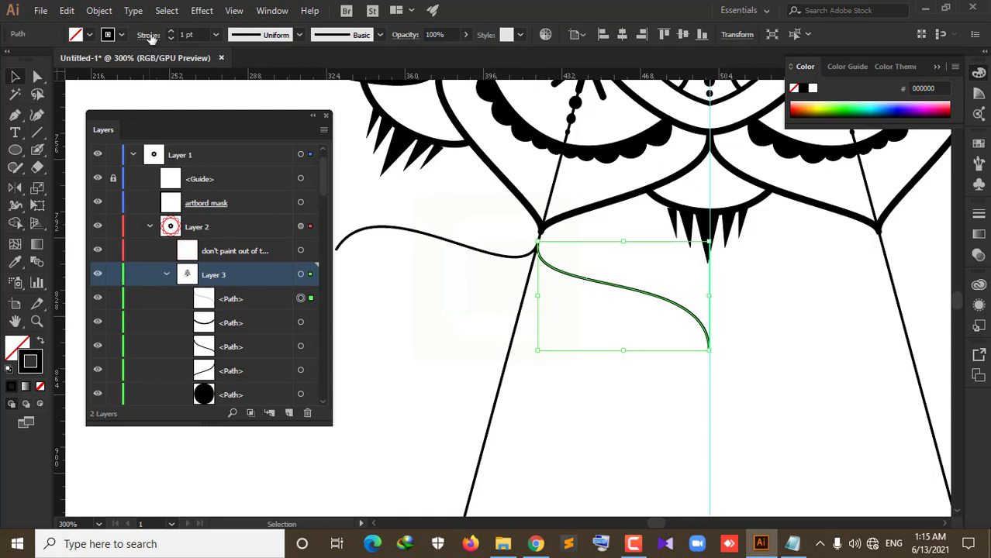
{"action": "left_click", "coordinate": [172, 33]}
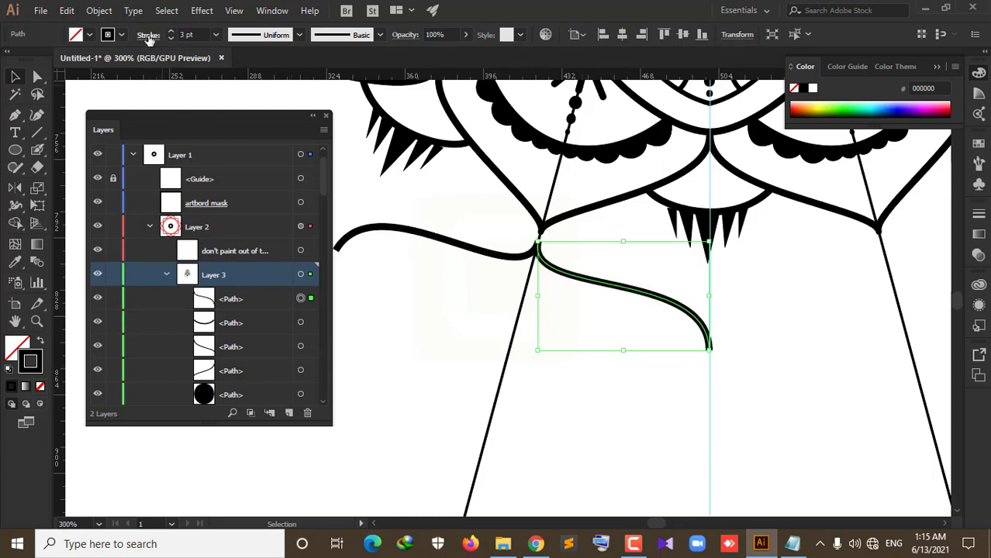
{"action": "left_click", "coordinate": [147, 35]}
{"action": "left_click", "coordinate": [72, 72]}
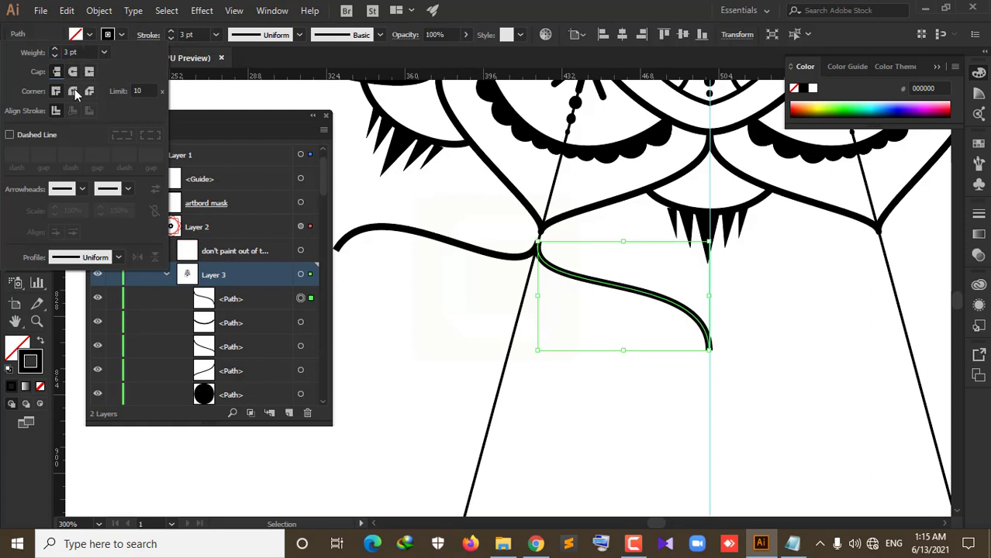
{"action": "left_click", "coordinate": [73, 91]}
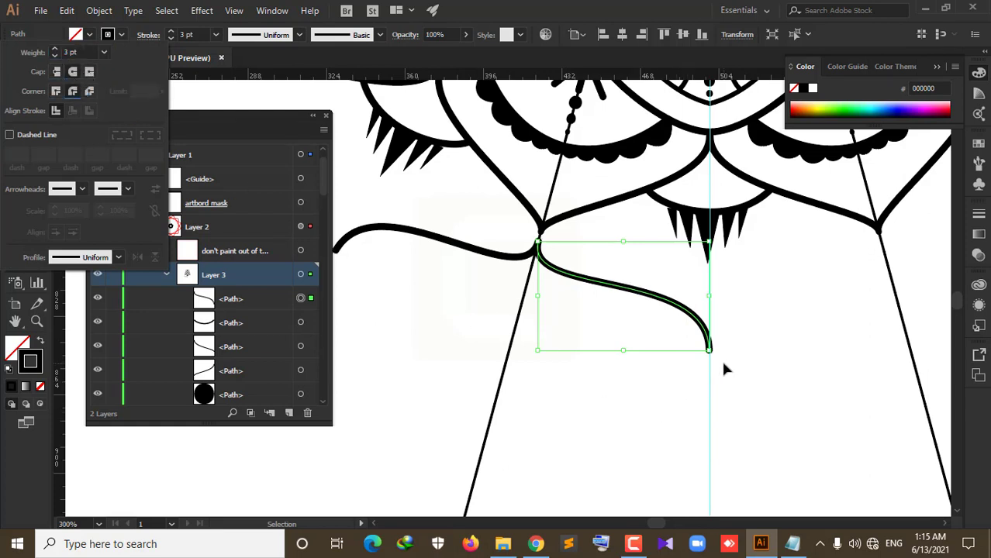
{"action": "left_click", "coordinate": [177, 37]}
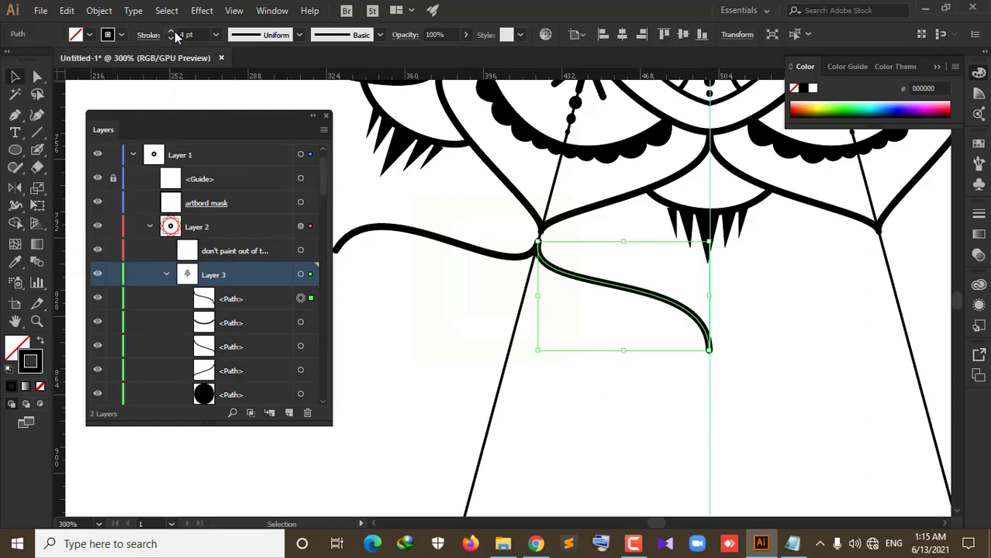
{"action": "left_click", "coordinate": [172, 32]}
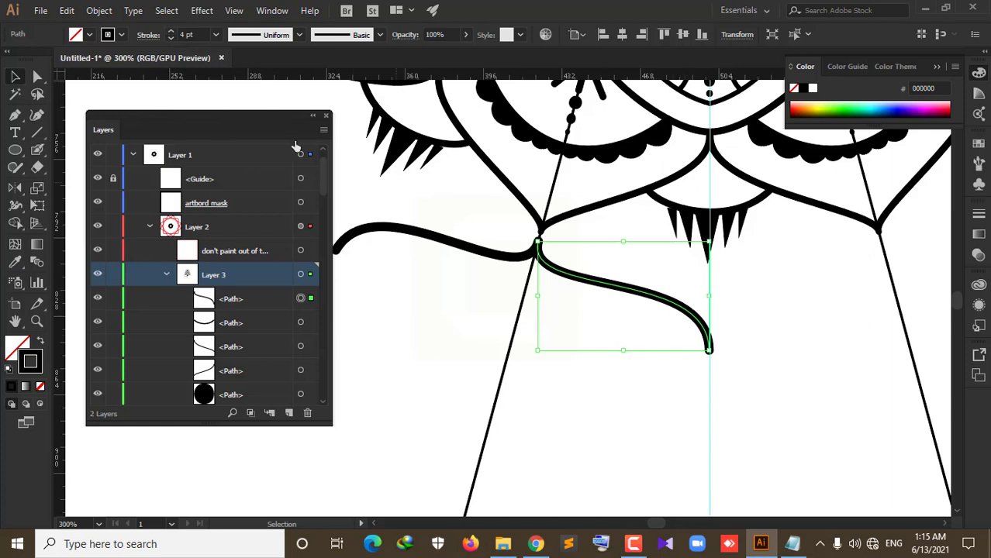
{"action": "left_click", "coordinate": [170, 37]}
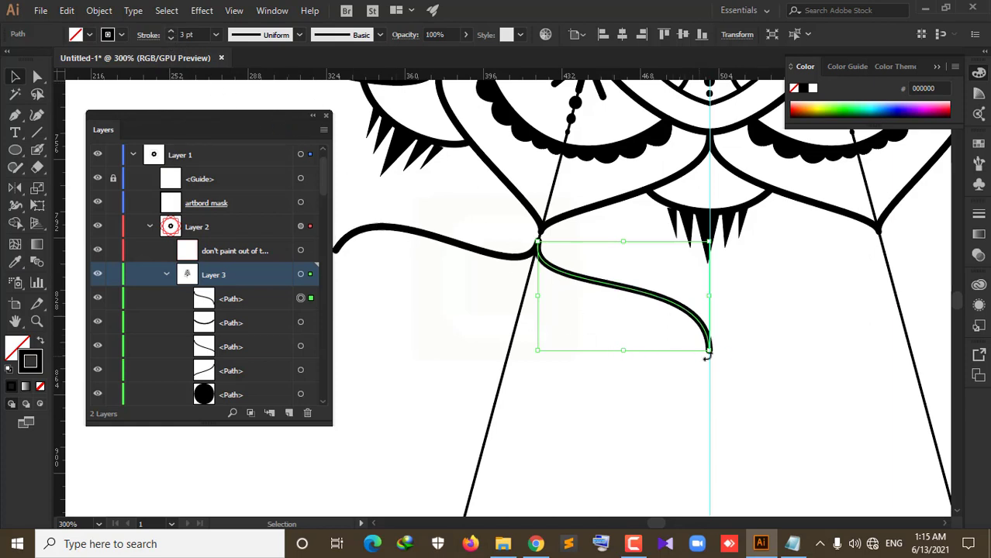
Step: Reflect a copy of the curve across the vertical axis
{"action": "scroll", "coordinate": [740, 358], "scroll_direction": "up", "scroll_amount": 3}
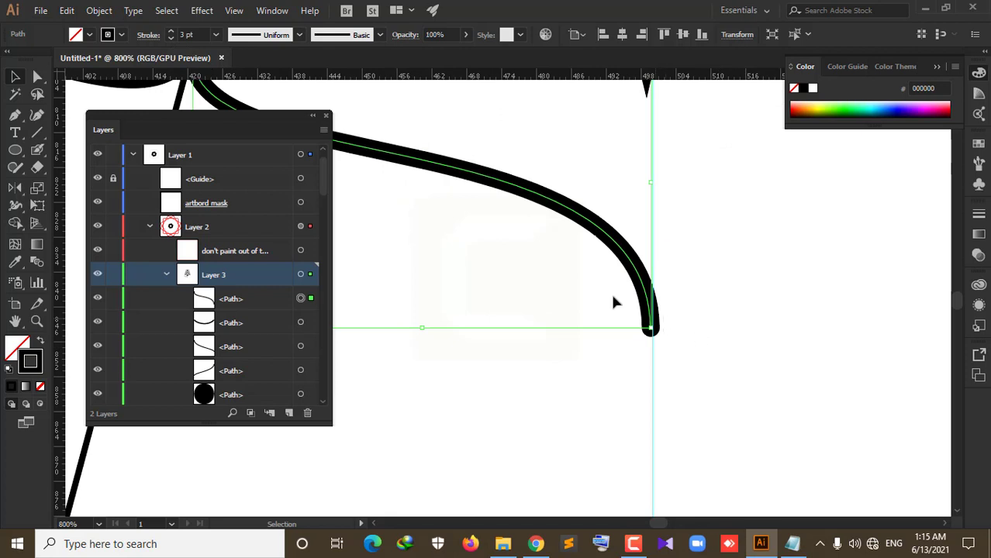
{"action": "left_click", "coordinate": [626, 276]}
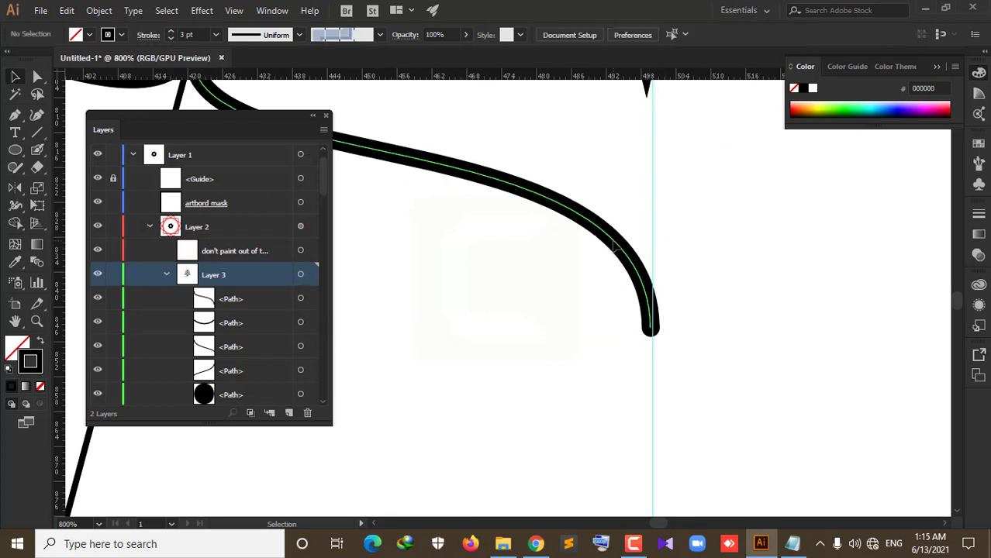
{"action": "left_click", "coordinate": [618, 250]}
{"action": "left_click", "coordinate": [13, 189]}
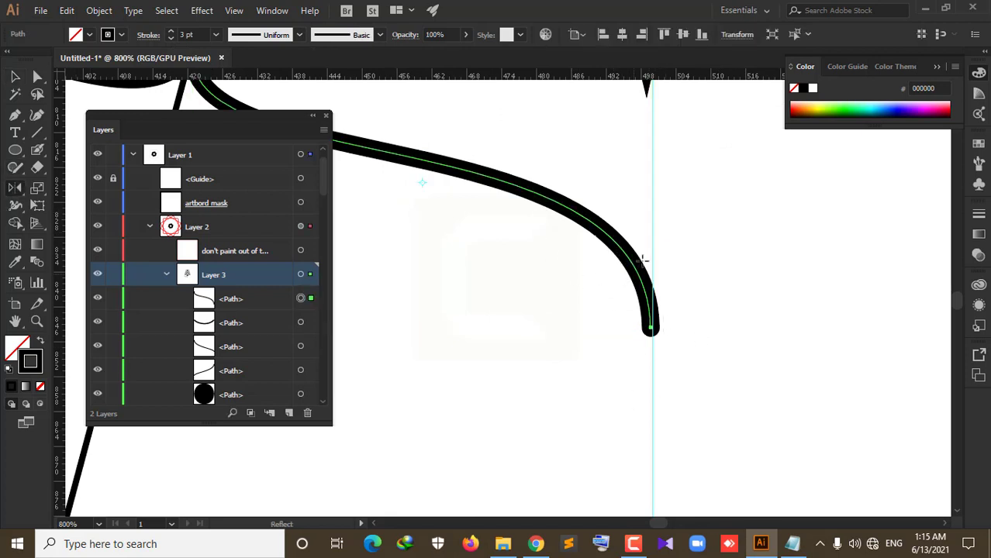
{"action": "left_click", "coordinate": [653, 249], "text": "alt"}
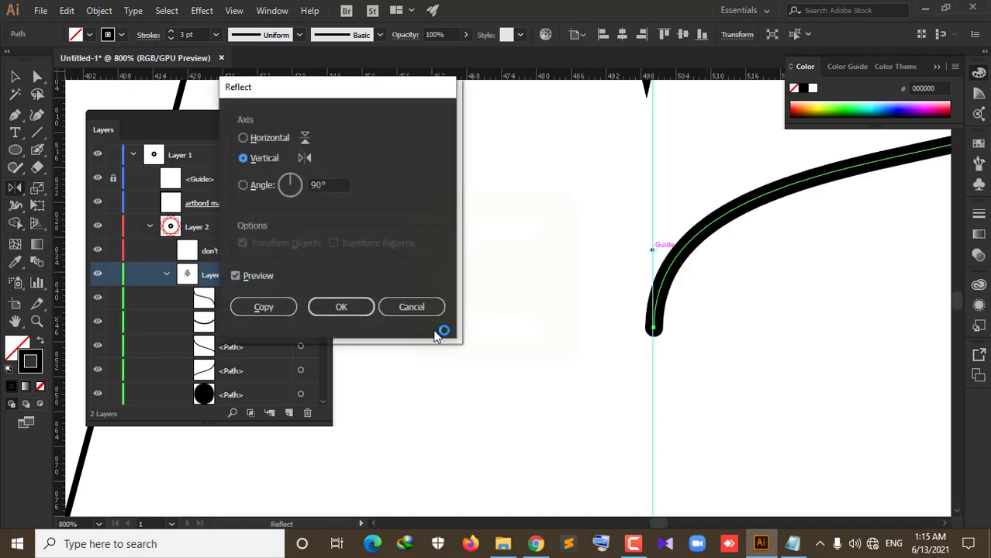
{"action": "left_click", "coordinate": [264, 307]}
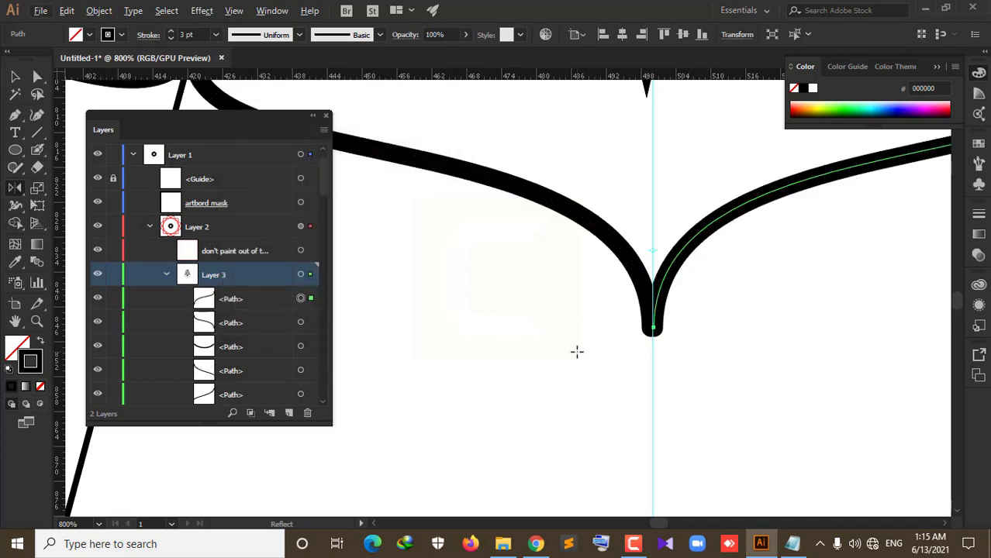
{"action": "scroll", "coordinate": [577, 351], "scroll_direction": "down", "scroll_amount": 4}
Step: Join the two curve halves into one pointed petal with Ctrl+J
{"action": "key", "text": "v"}
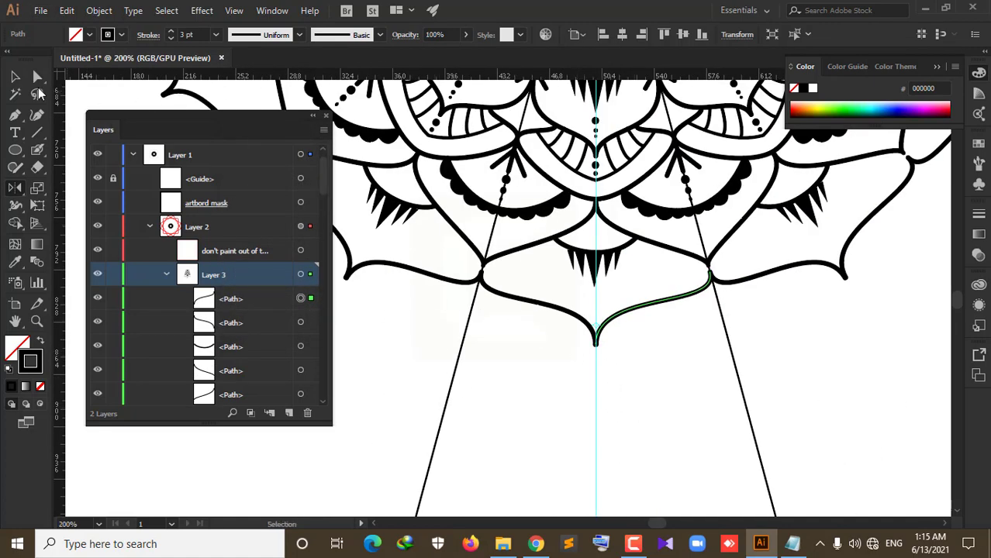
{"action": "left_click", "coordinate": [556, 375]}
{"action": "left_click_drag", "start_coordinate": [570, 358], "coordinate": [612, 340]}
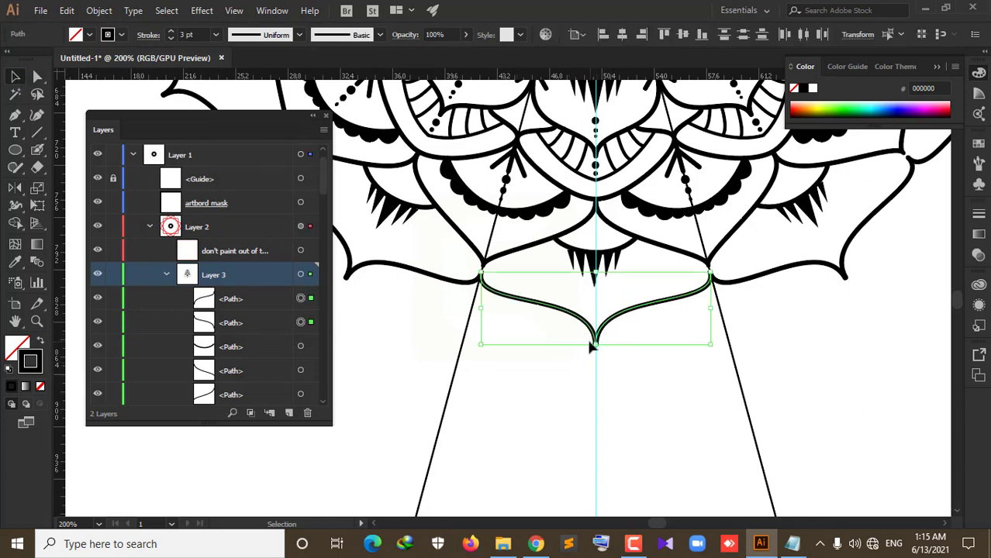
{"action": "key", "text": "ctrl+j"}
Step: Place a copy of the petal 36 pt straight below the original
{"action": "left_click_drag", "start_coordinate": [607, 328], "coordinate": [608, 379]}
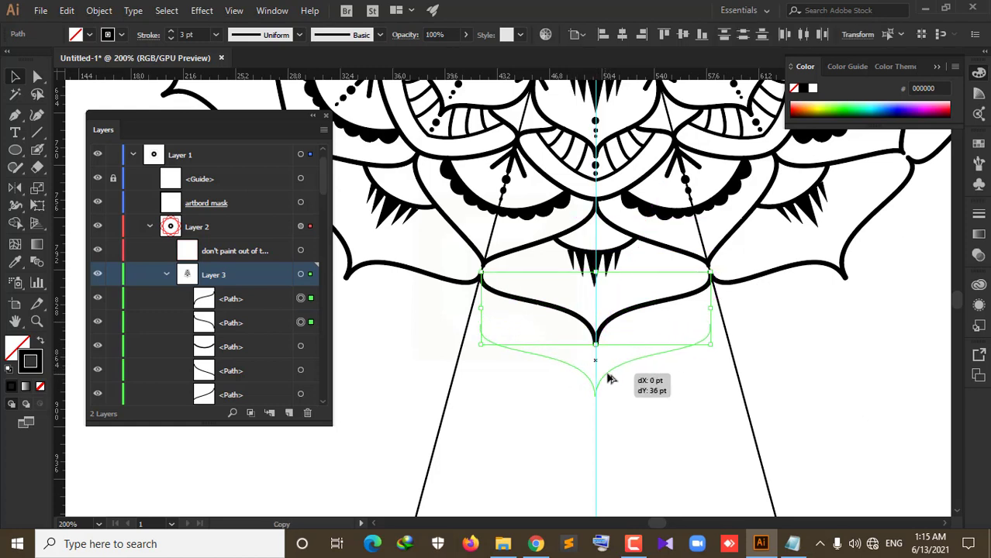
{"action": "key", "text": "shift"}
{"action": "left_click_drag", "start_coordinate": [608, 379], "coordinate": [609, 380]}
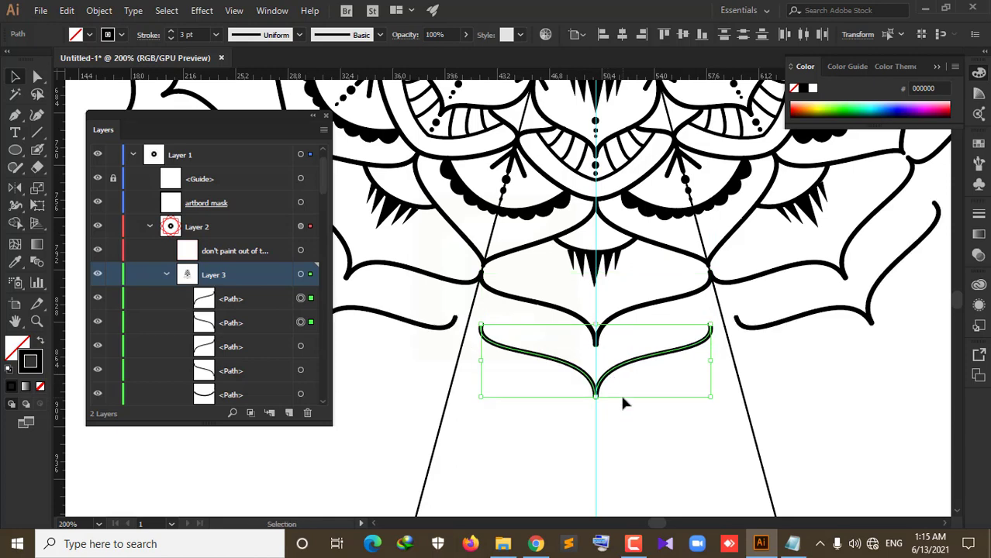
{"action": "scroll", "coordinate": [623, 402], "scroll_direction": "up", "scroll_amount": 3}
{"action": "mouse_move", "coordinate": [582, 321]}
{"action": "left_mouse_down"}
{"action": "mouse_move", "coordinate": [783, 312]}
{"action": "mouse_move", "coordinate": [810, 329]}
{"action": "left_mouse_up"}
Step: Drag the lower petal's left and right end anchors up onto the spoke intersections
{"action": "left_click", "coordinate": [37, 75]}
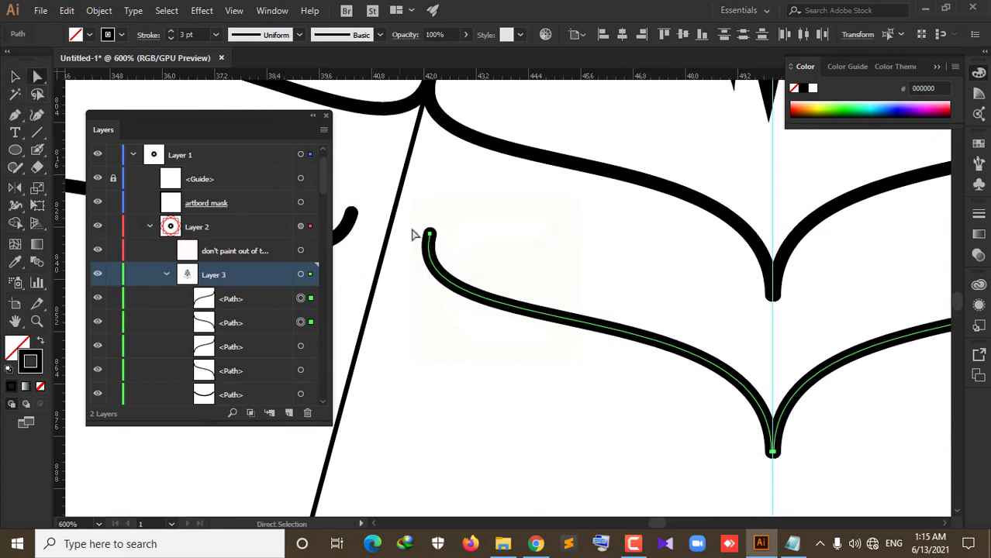
{"action": "left_click_drag", "start_coordinate": [429, 233], "coordinate": [421, 114]}
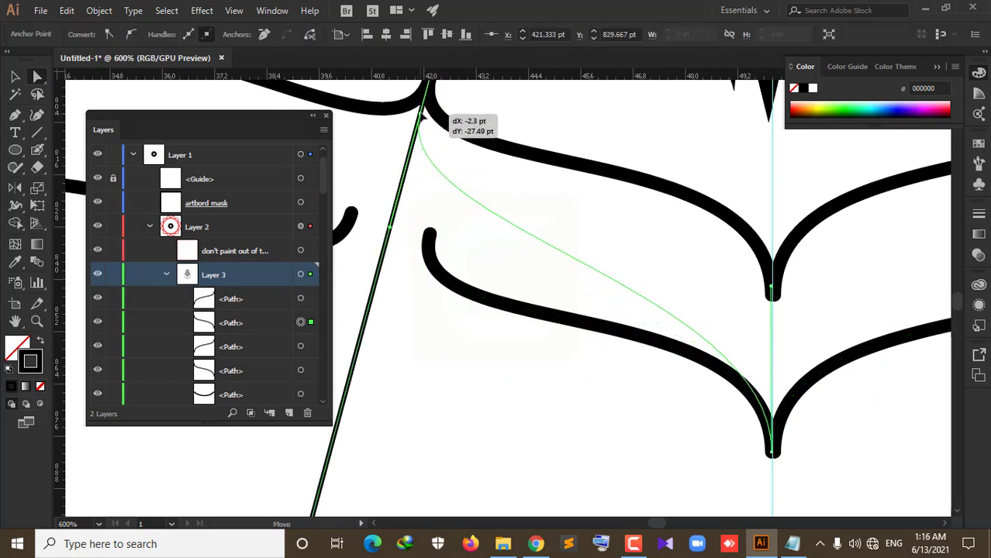
{"action": "left_click_drag", "start_coordinate": [421, 114], "coordinate": [422, 104]}
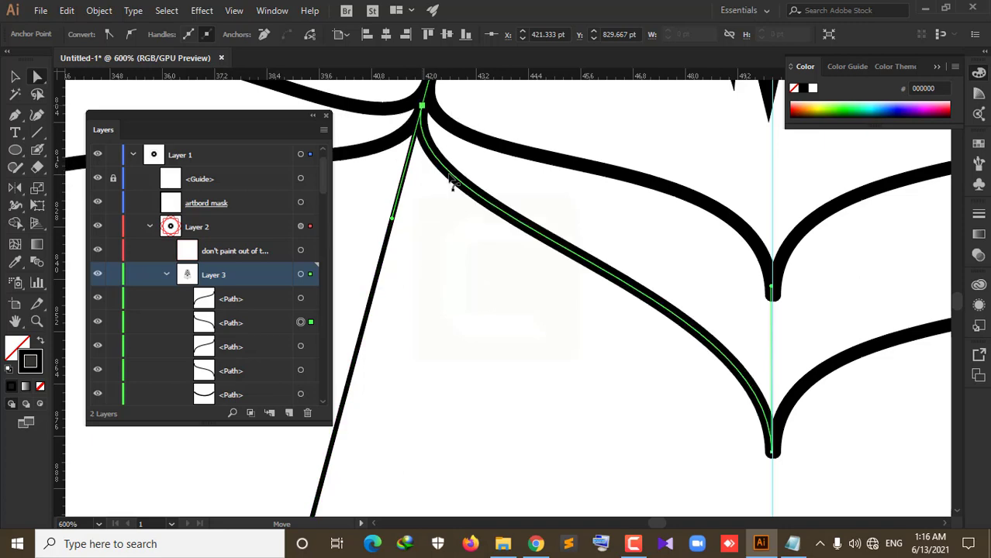
{"action": "scroll", "coordinate": [614, 353], "scroll_direction": "down", "scroll_amount": 1}
{"action": "scroll", "coordinate": [608, 360], "scroll_direction": "down", "scroll_amount": 2}
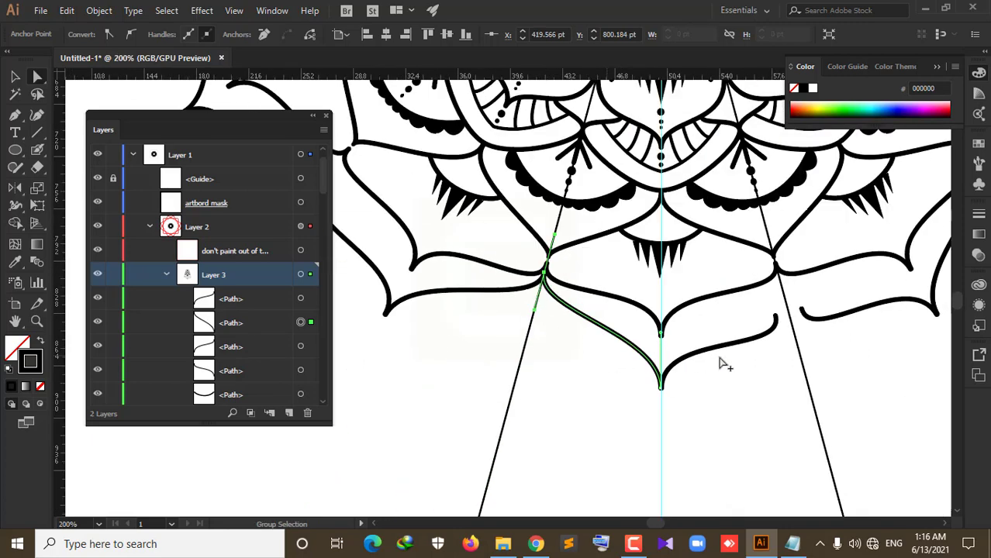
{"action": "left_click", "coordinate": [776, 319], "text": "shift"}
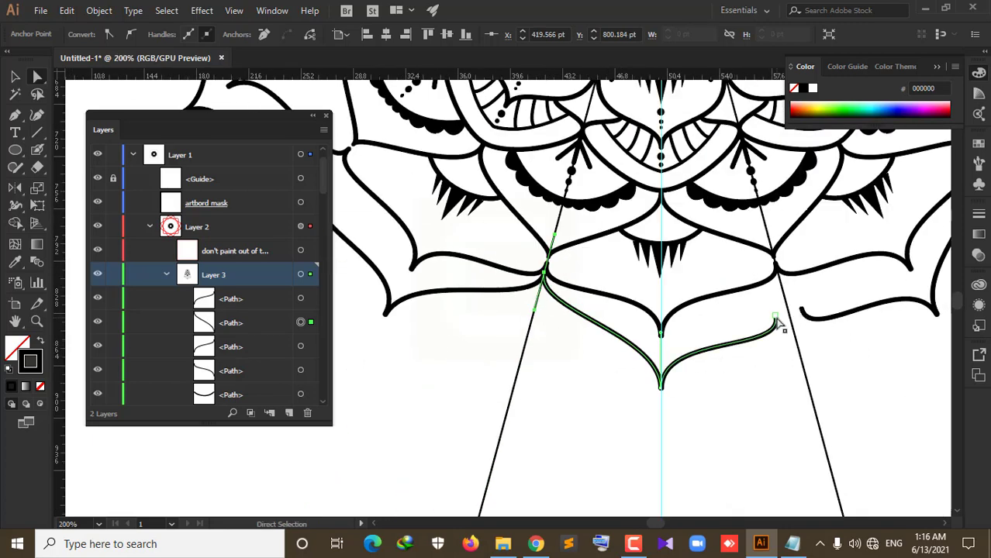
{"action": "left_click_drag", "start_coordinate": [775, 319], "coordinate": [777, 272]}
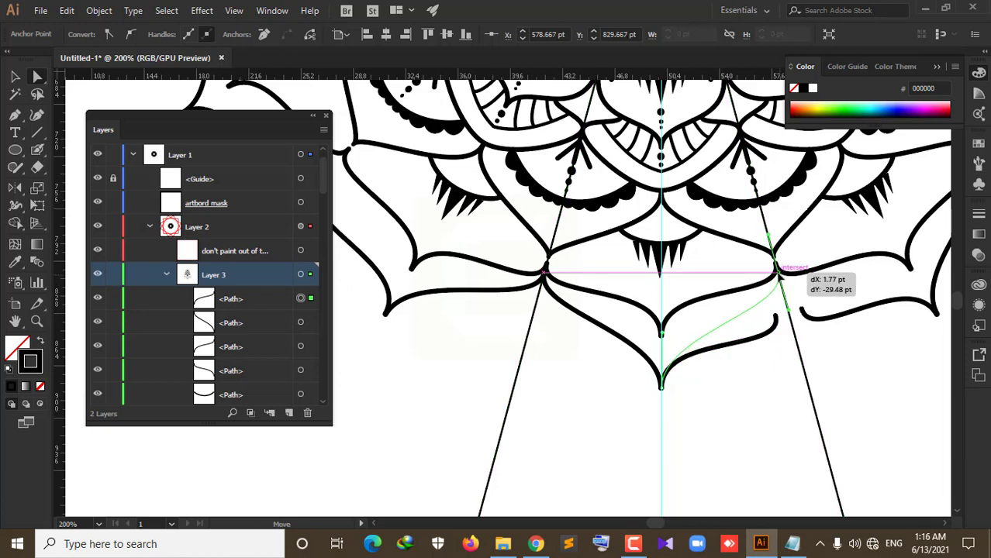
{"action": "scroll", "coordinate": [748, 405], "scroll_direction": "down", "scroll_amount": 2}
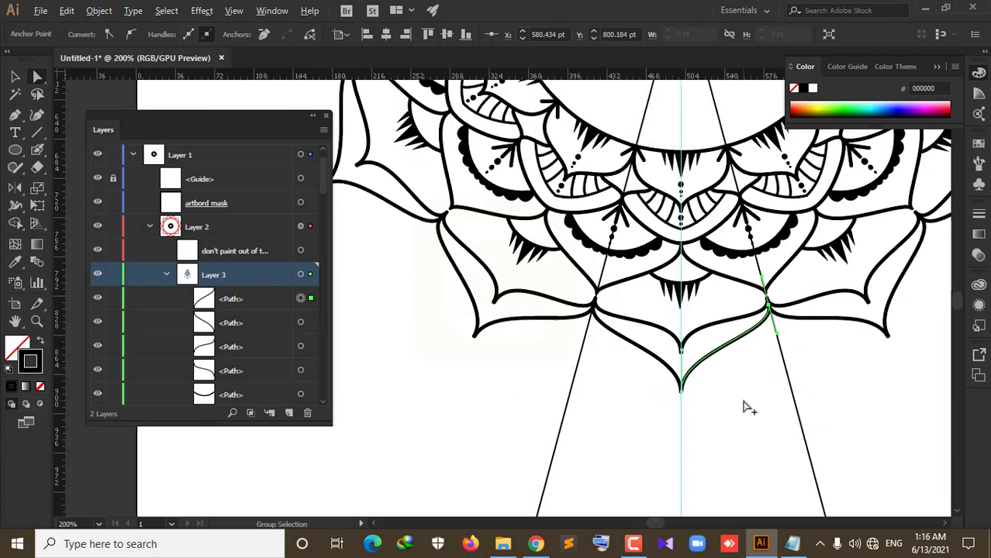
{"action": "scroll", "coordinate": [745, 405], "scroll_direction": "down", "scroll_amount": 2}
{"action": "scroll", "coordinate": [783, 407], "scroll_direction": "up", "scroll_amount": 2}
{"action": "scroll", "coordinate": [783, 407], "scroll_direction": "up", "scroll_amount": 1}
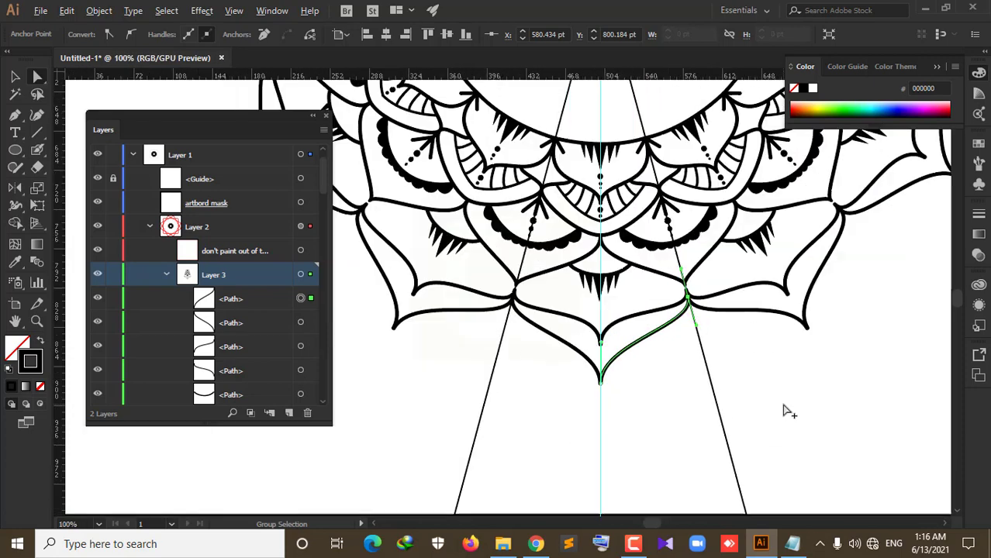
{"action": "scroll", "coordinate": [565, 431], "scroll_direction": "down", "scroll_amount": 2}
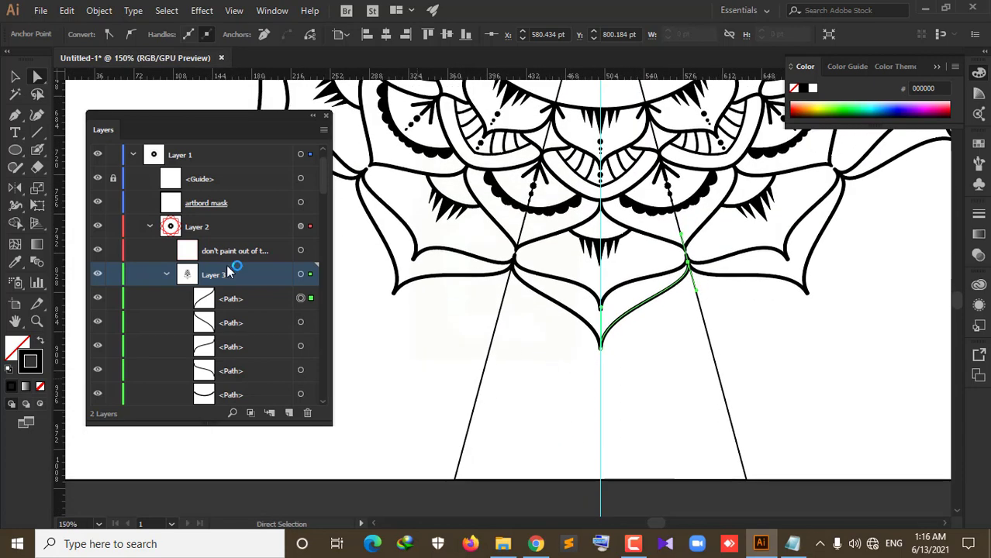
Step: With the Blob Brush, dab four shrinking dots down the bottom spoke below the petal tip
{"action": "left_click", "coordinate": [37, 150]}
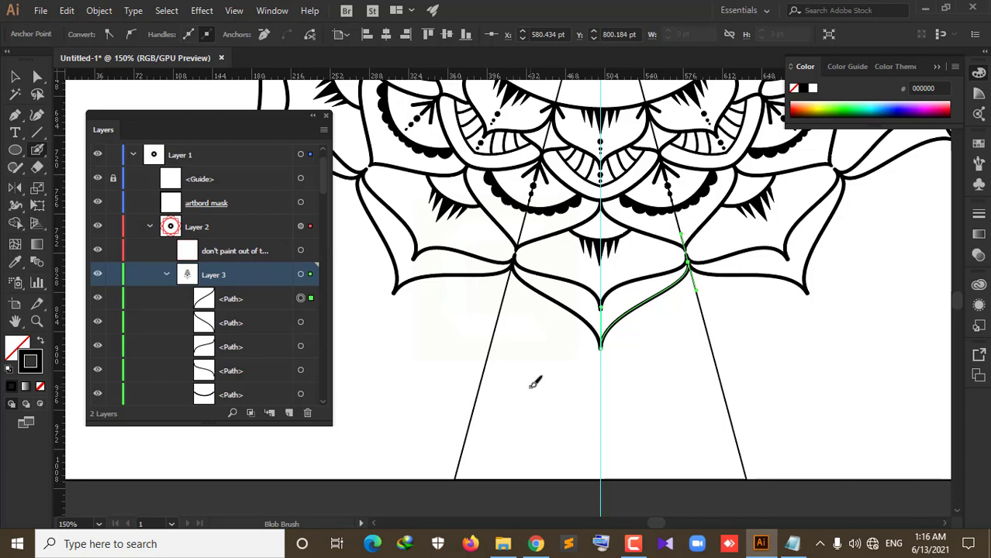
{"action": "scroll", "coordinate": [535, 380], "scroll_direction": "down", "scroll_amount": 3}
{"action": "scroll", "coordinate": [601, 376], "scroll_direction": "up", "scroll_amount": 2}
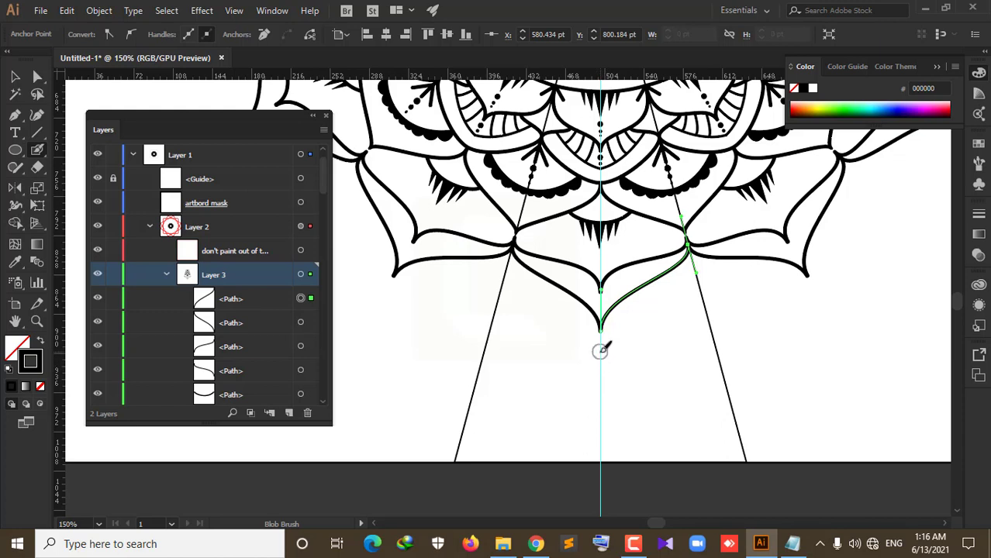
{"action": "left_click", "coordinate": [600, 352]}
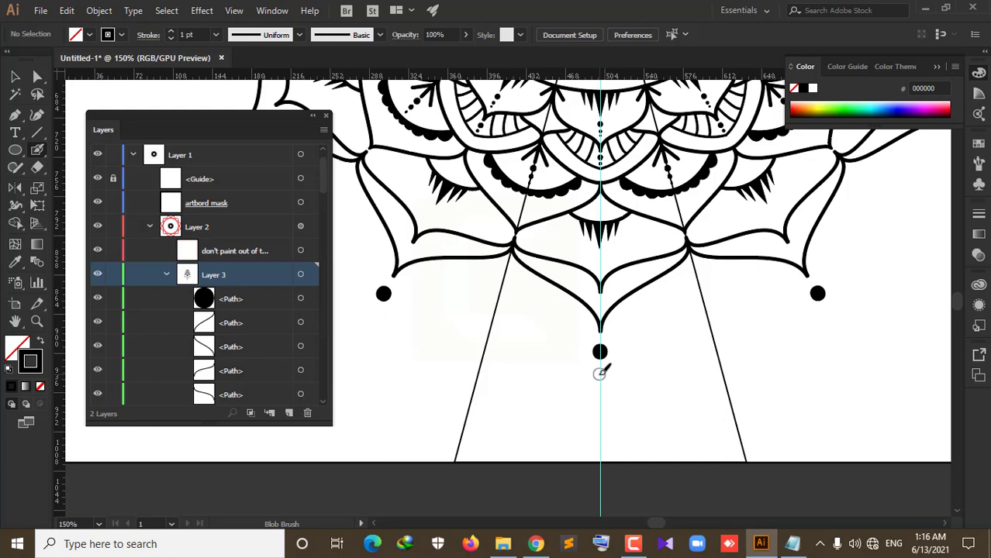
{"action": "left_click", "coordinate": [600, 375]}
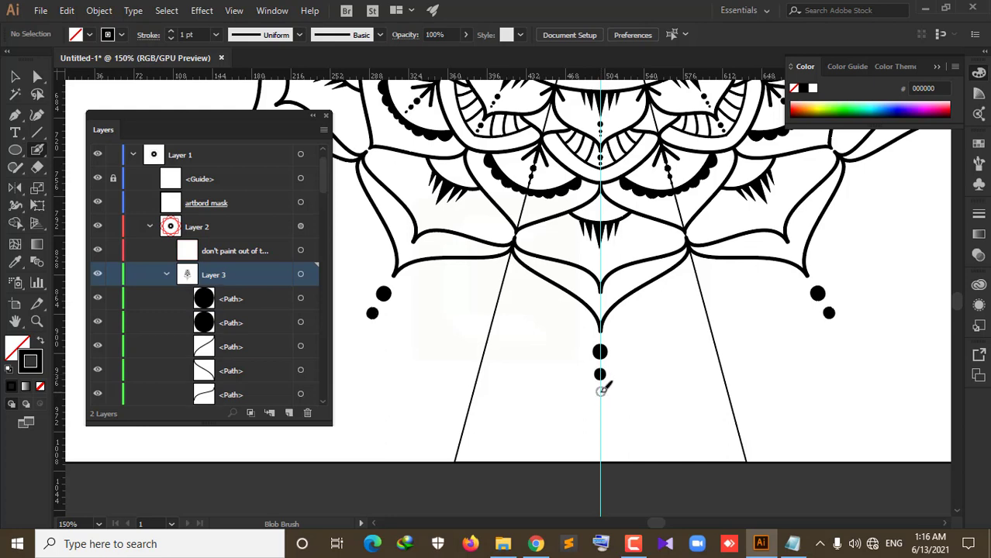
{"action": "left_click", "coordinate": [600, 392]}
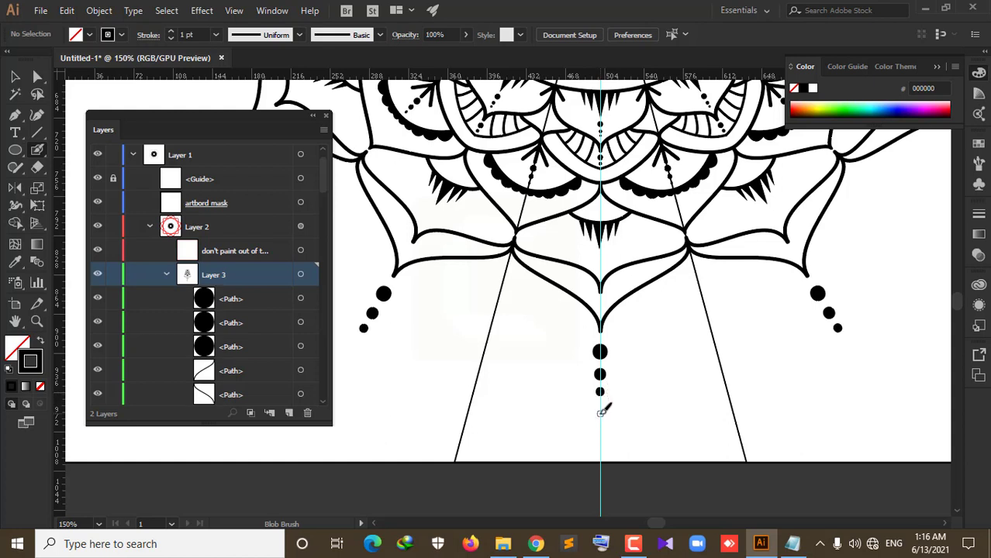
{"action": "left_click", "coordinate": [600, 413]}
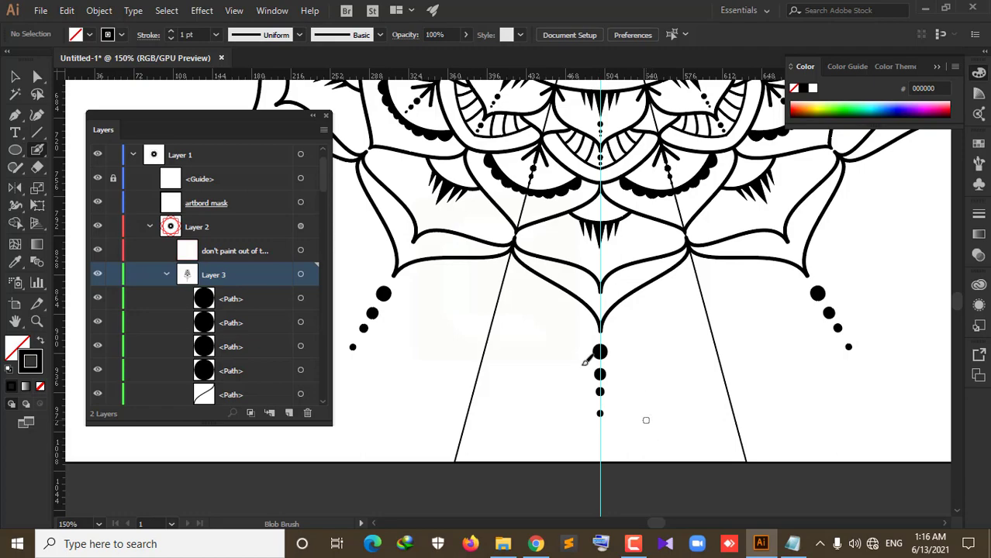
{"action": "scroll", "coordinate": [642, 370], "scroll_direction": "down", "scroll_amount": 3}
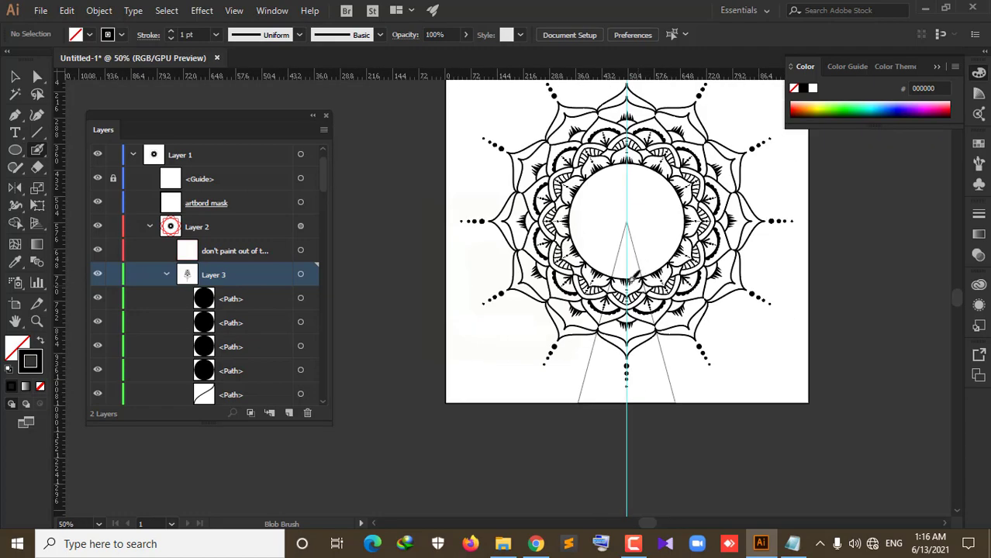
Step: Draw a curved arc from the triangle's left edge to its right edge just under the centre circle
{"action": "scroll", "coordinate": [610, 279], "scroll_direction": "up", "scroll_amount": 4}
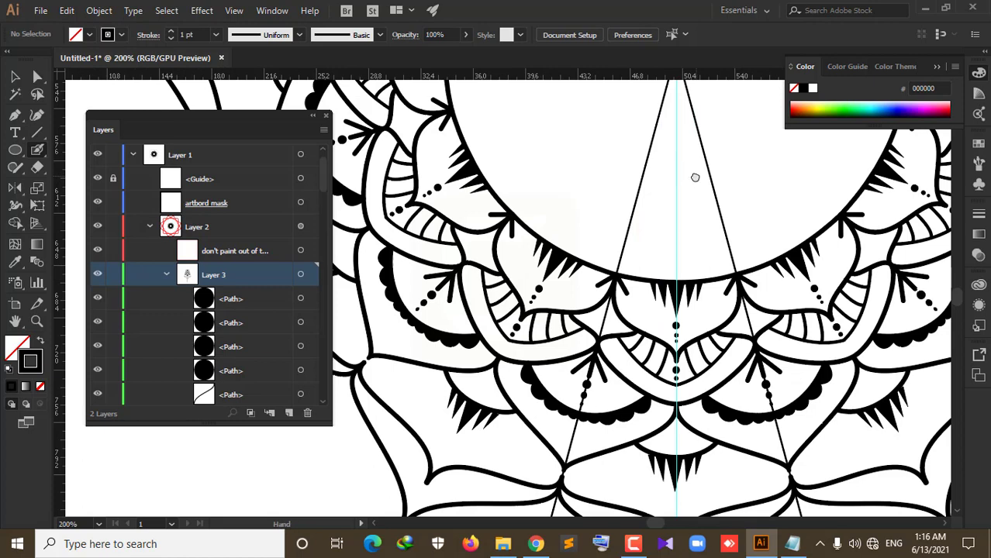
{"action": "left_click_drag", "start_coordinate": [695, 177], "coordinate": [667, 296]}
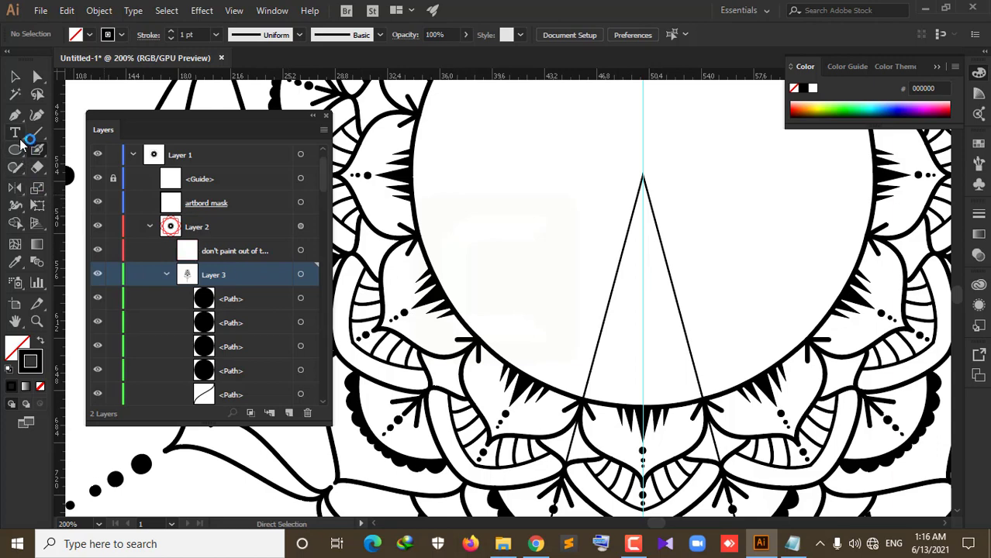
{"action": "left_click", "coordinate": [15, 114]}
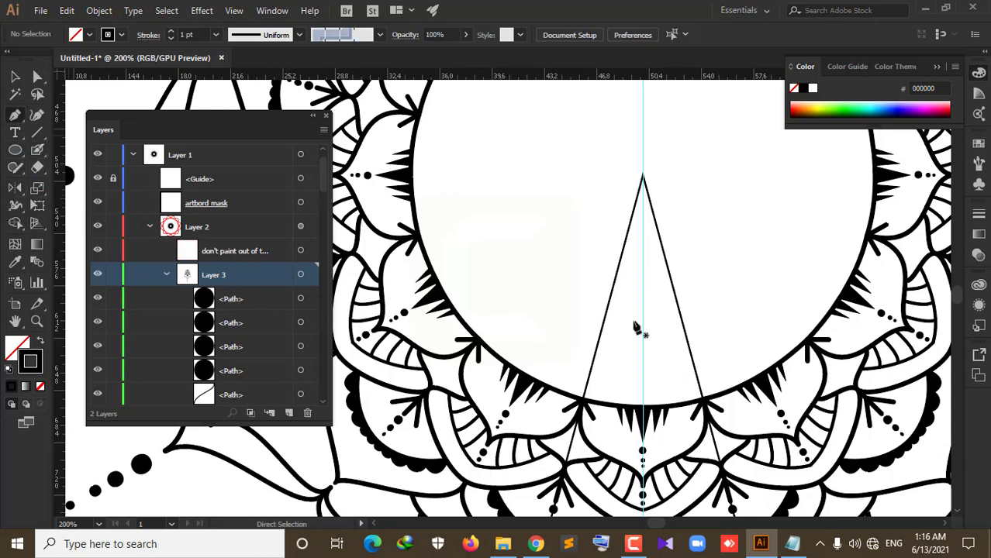
{"action": "left_click", "coordinate": [589, 373]}
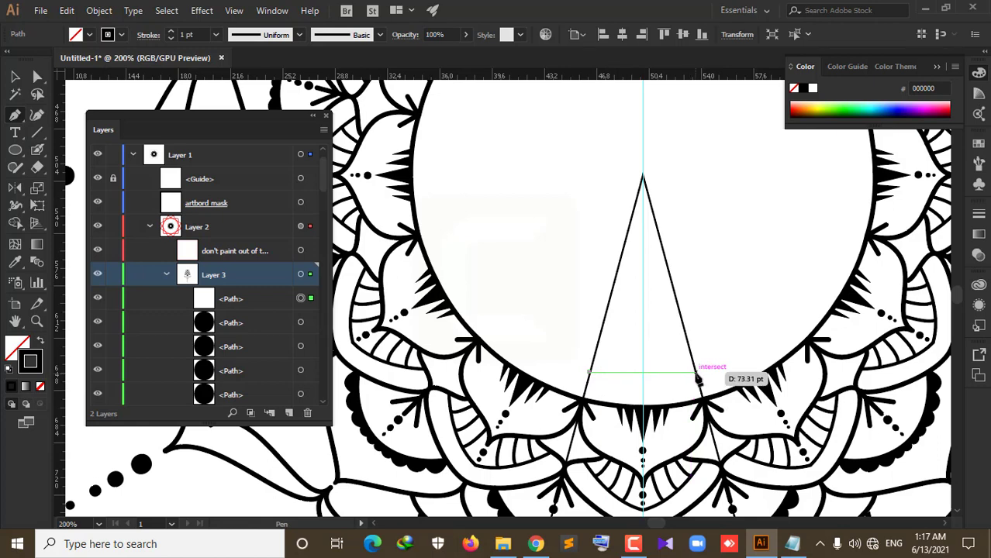
{"action": "left_click_drag", "start_coordinate": [696, 378], "coordinate": [748, 353]}
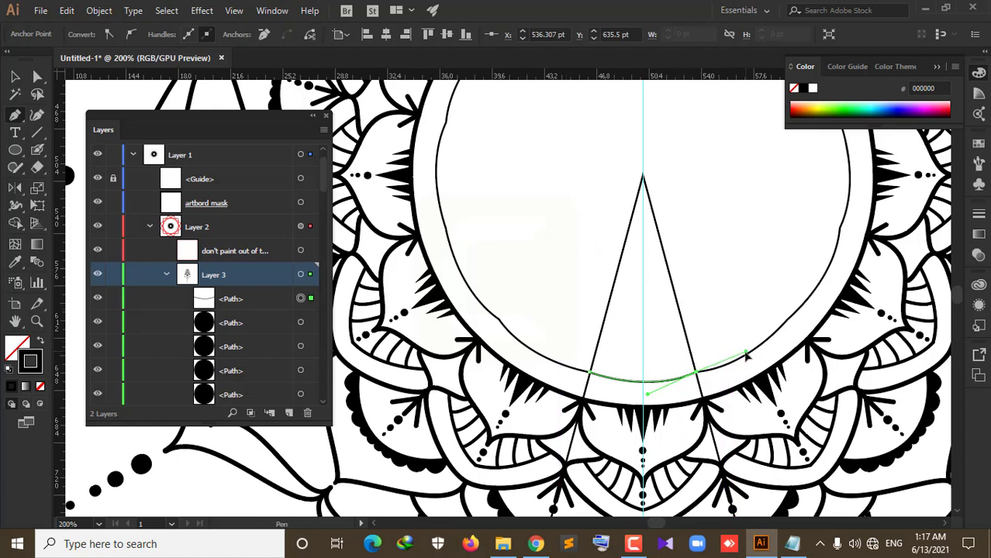
{"action": "left_click_drag", "start_coordinate": [742, 361], "coordinate": [725, 362]}
{"action": "key", "text": "ctrl+z"}
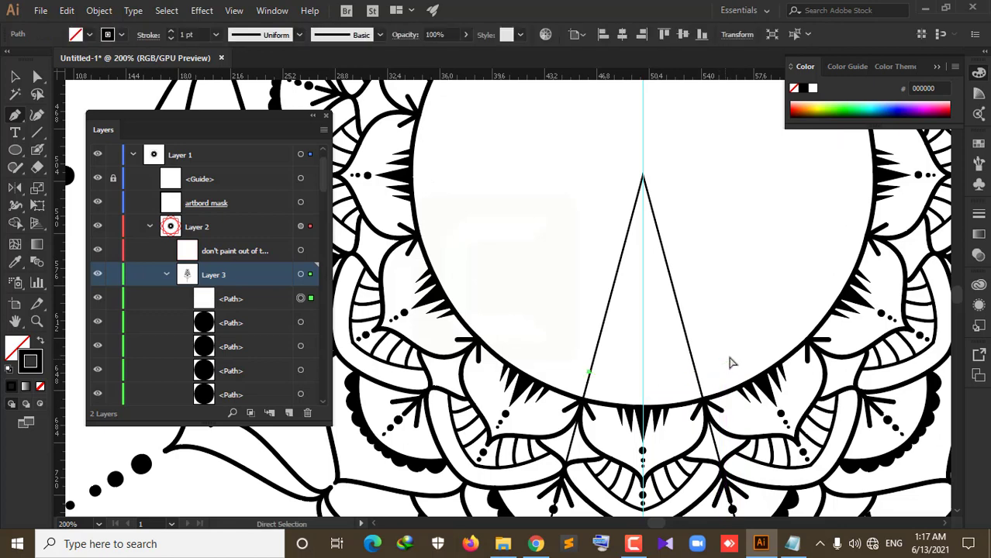
{"action": "left_click_drag", "start_coordinate": [696, 374], "coordinate": [740, 357]}
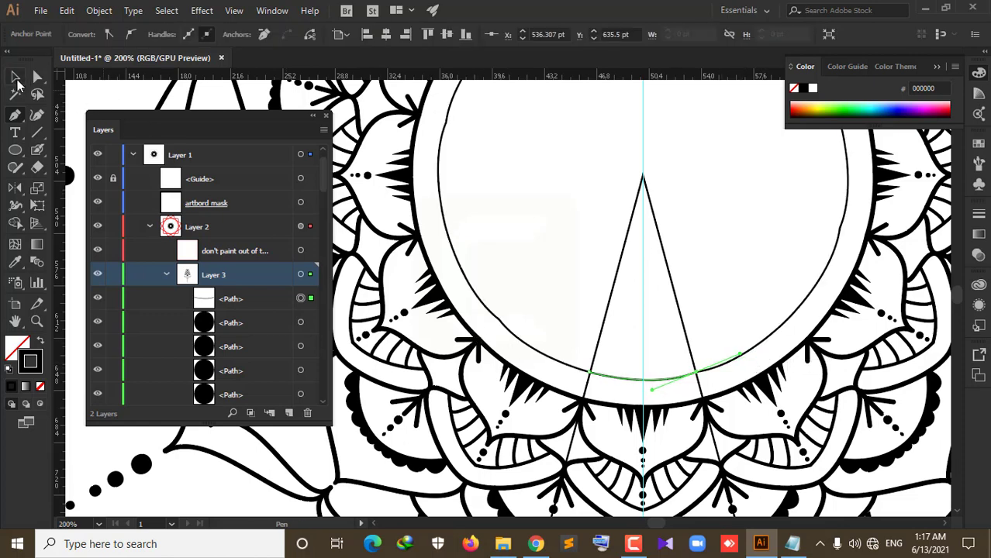
{"action": "left_click", "coordinate": [15, 76]}
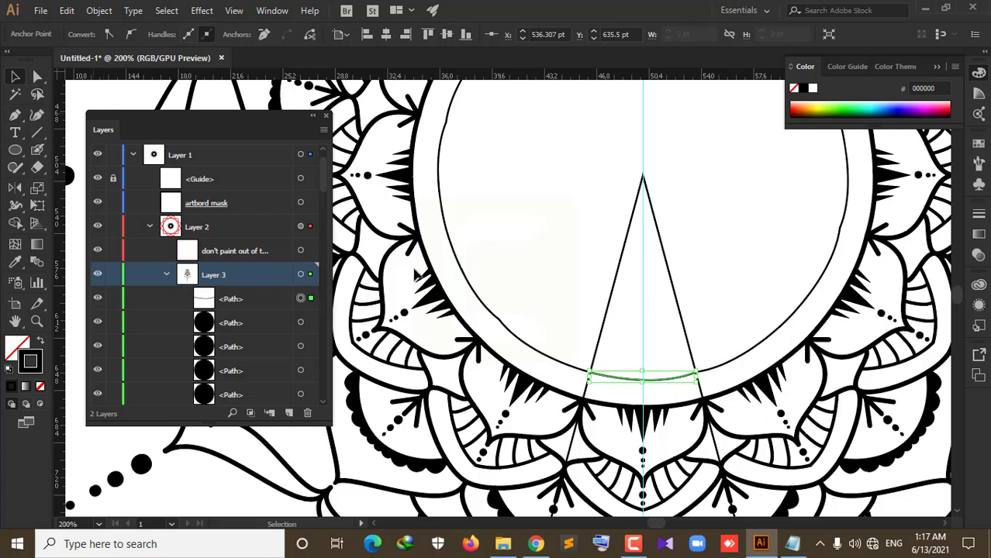
Step: Raise the arc's stroke weight from 1 pt to 6 pt, check the Stroke panel, and deselect
{"action": "left_click", "coordinate": [661, 386]}
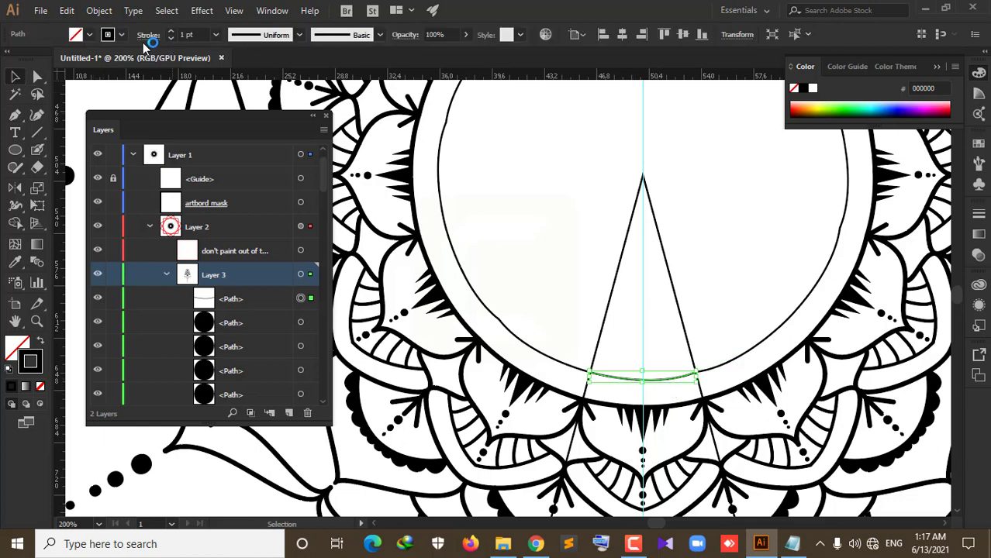
{"action": "left_click", "coordinate": [172, 33]}
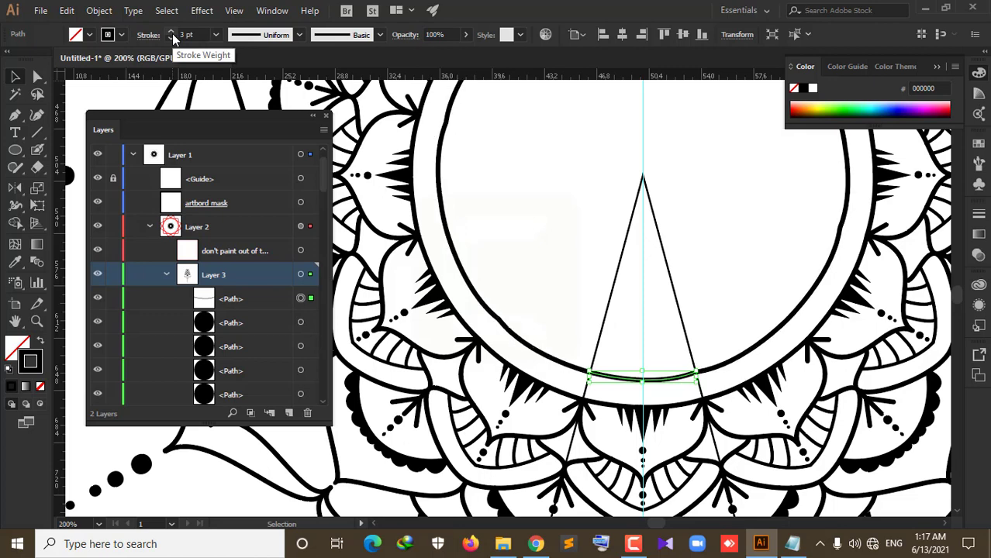
{"action": "left_click", "coordinate": [172, 34]}
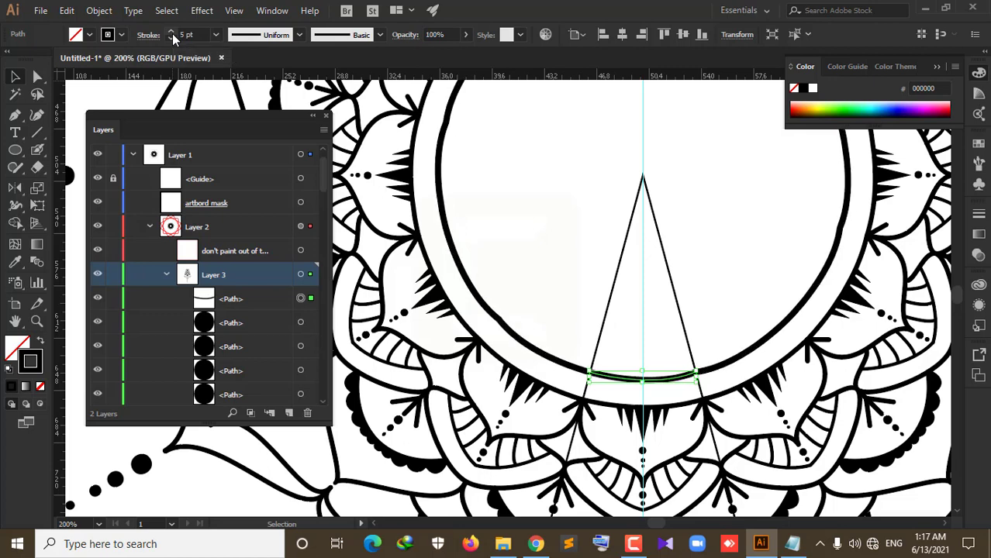
{"action": "left_click", "coordinate": [172, 34]}
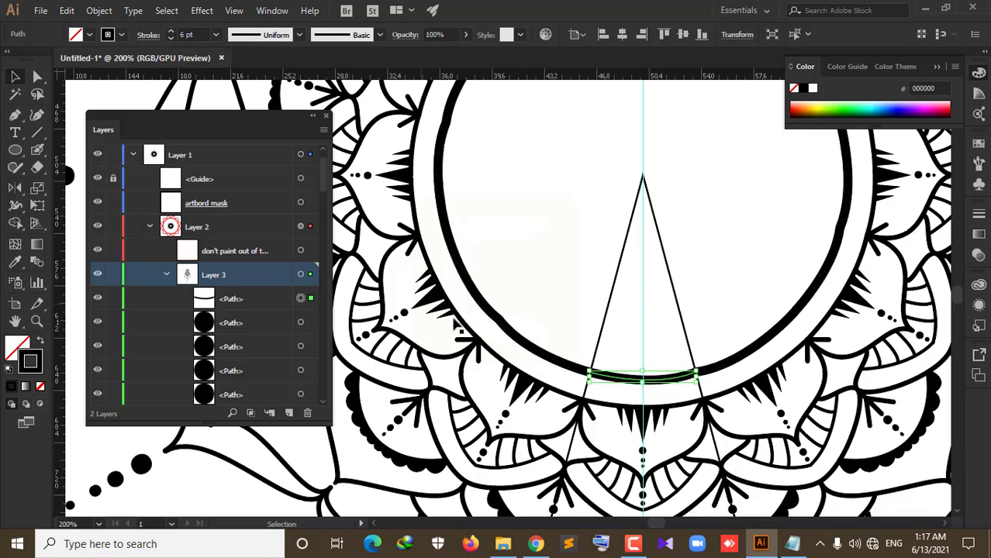
{"action": "scroll", "coordinate": [640, 379], "scroll_direction": "down", "scroll_amount": 2}
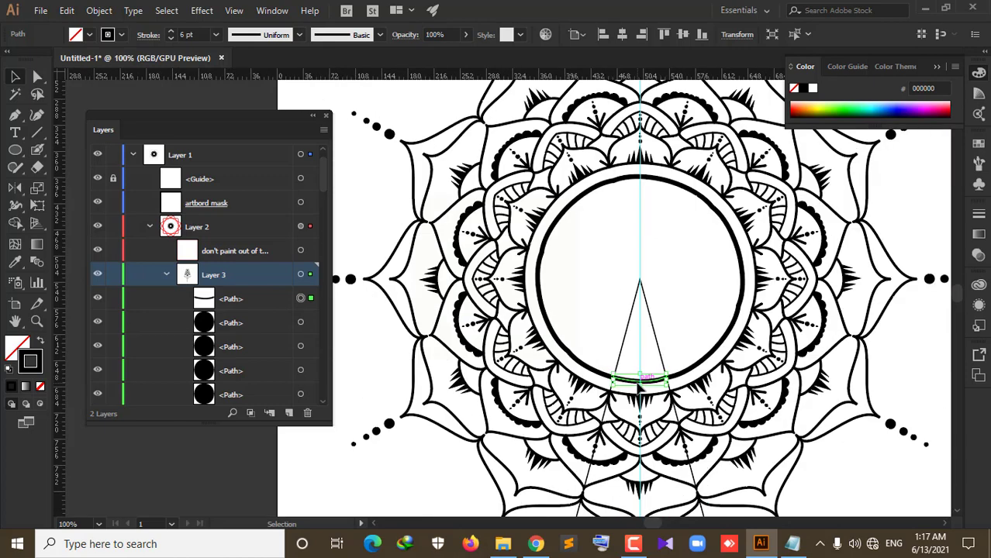
{"action": "scroll", "coordinate": [694, 200], "scroll_direction": "up", "scroll_amount": 3}
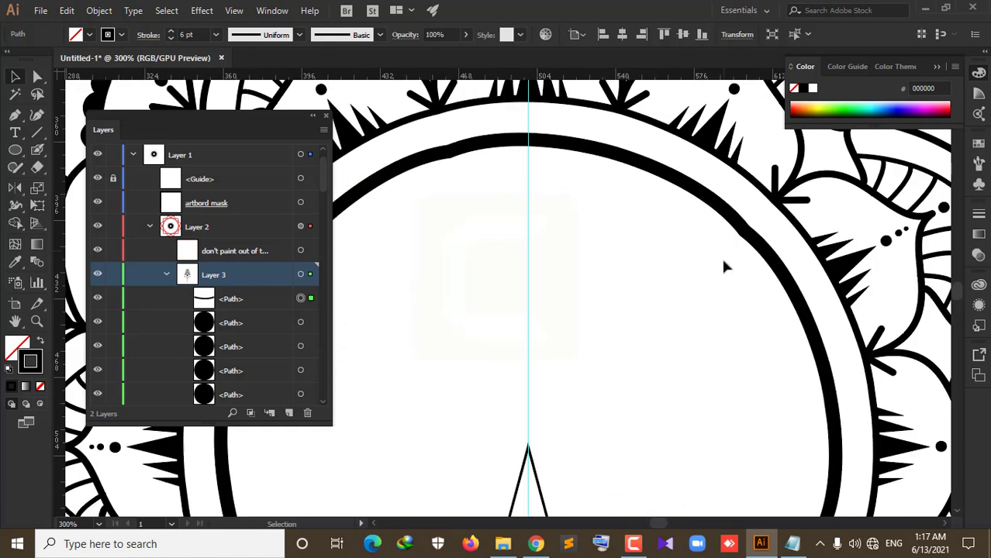
{"action": "scroll", "coordinate": [723, 267], "scroll_direction": "down", "scroll_amount": 3}
{"action": "scroll", "coordinate": [716, 283], "scroll_direction": "up", "scroll_amount": 3}
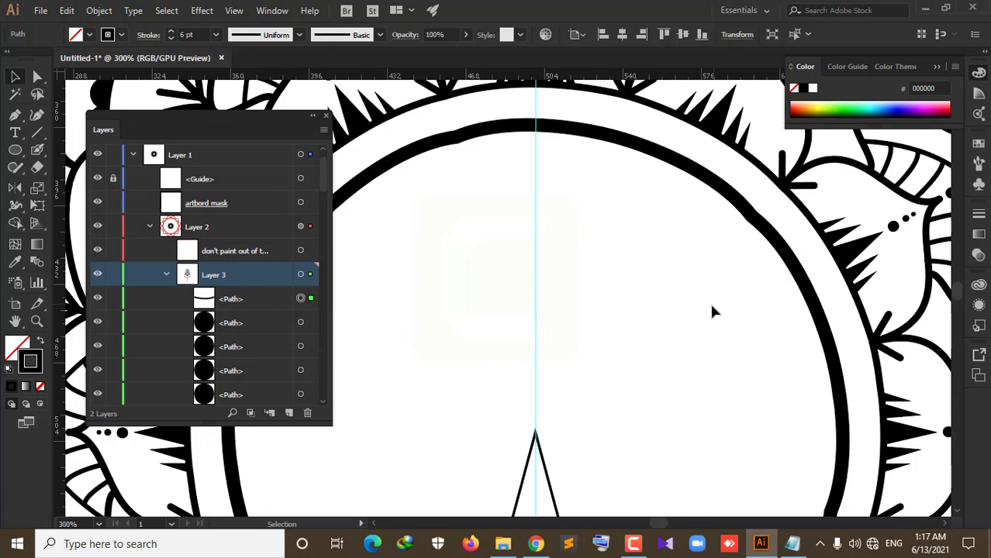
{"action": "scroll", "coordinate": [712, 309], "scroll_direction": "down", "scroll_amount": 2}
{"action": "left_click", "coordinate": [147, 35]}
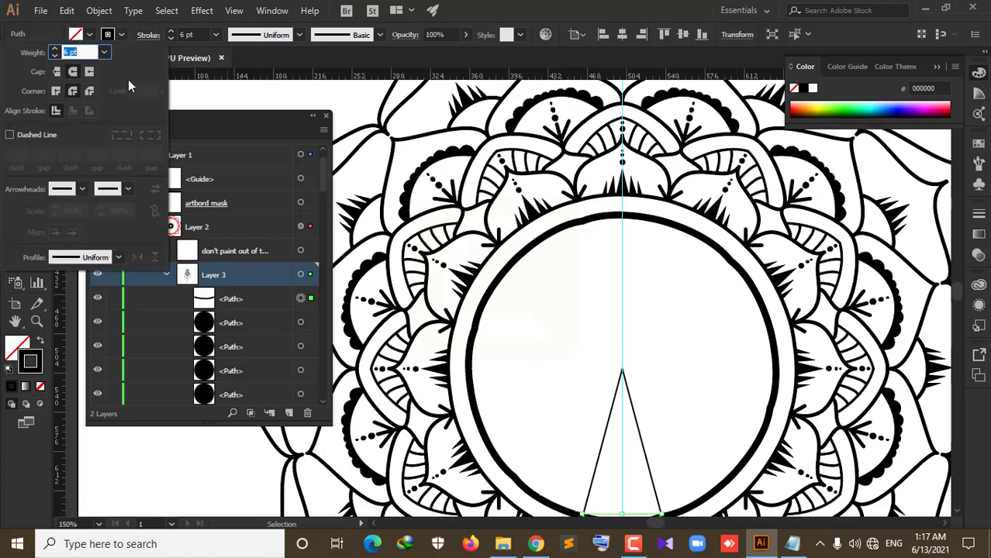
{"action": "left_click", "coordinate": [507, 16]}
{"action": "scroll", "coordinate": [589, 283], "scroll_direction": "down", "scroll_amount": 3}
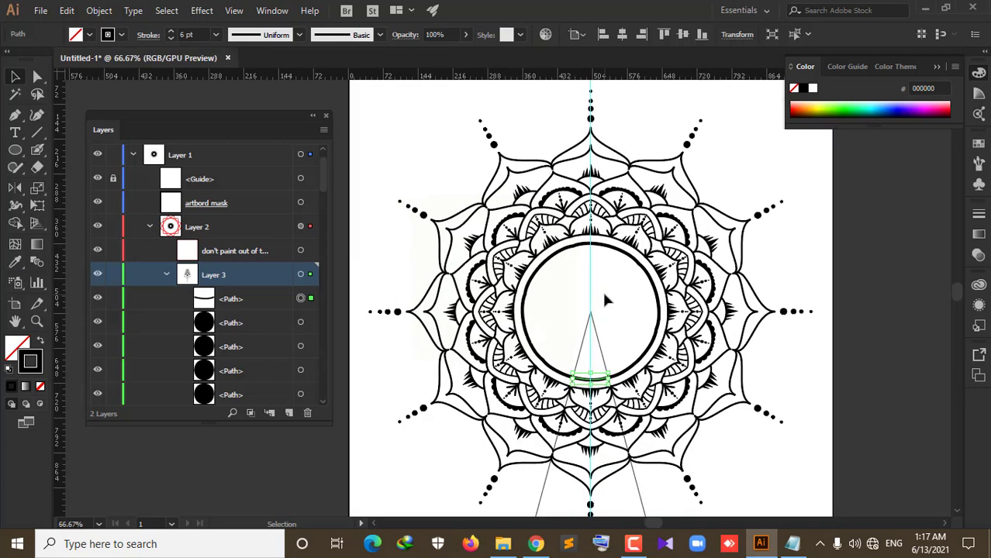
{"action": "scroll", "coordinate": [601, 289], "scroll_direction": "up", "scroll_amount": 1}
{"action": "left_click", "coordinate": [877, 419]}
{"action": "scroll", "coordinate": [595, 366], "scroll_direction": "up", "scroll_amount": 2}
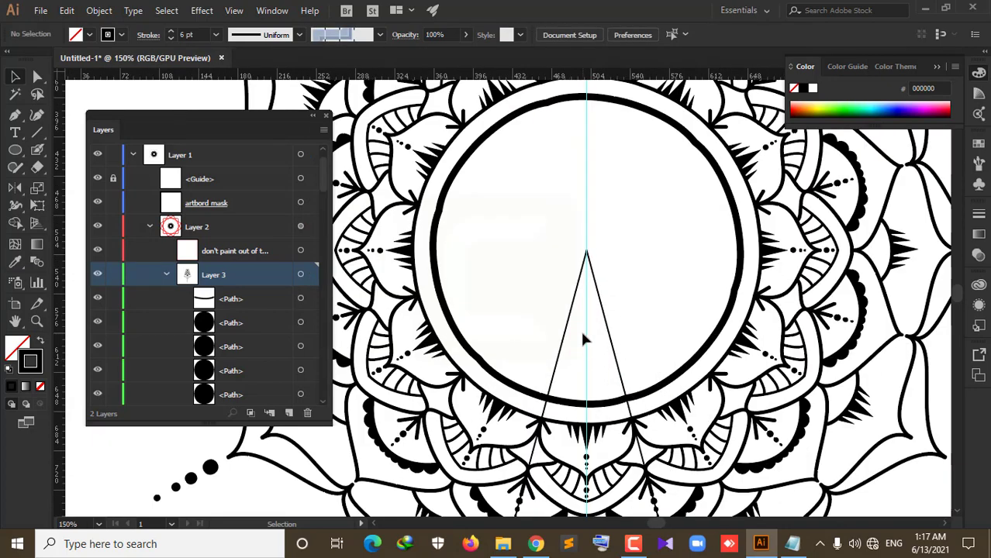
Step: Draw a thin chevron between the triangle's edges, dipping to the centre line
{"action": "left_click", "coordinate": [15, 114]}
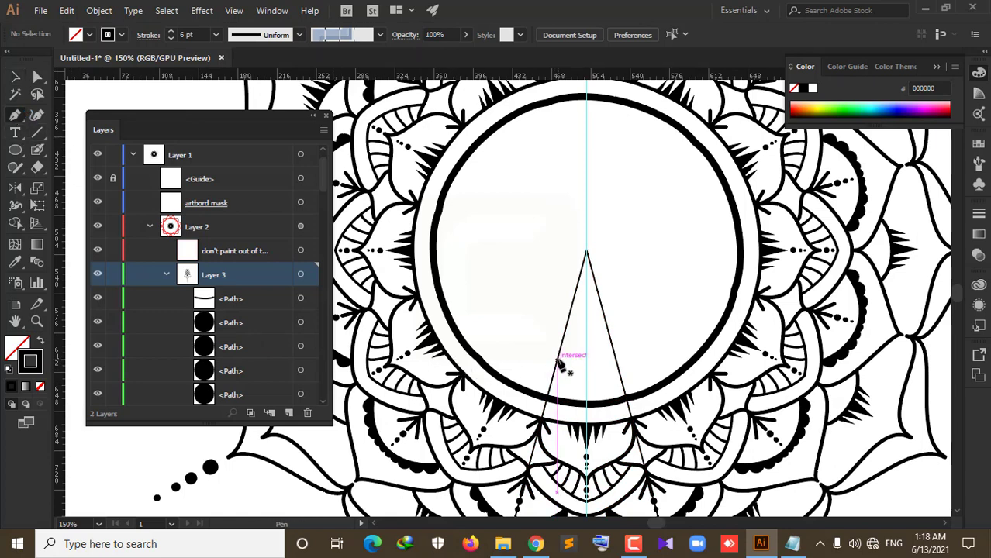
{"action": "left_click", "coordinate": [556, 360]}
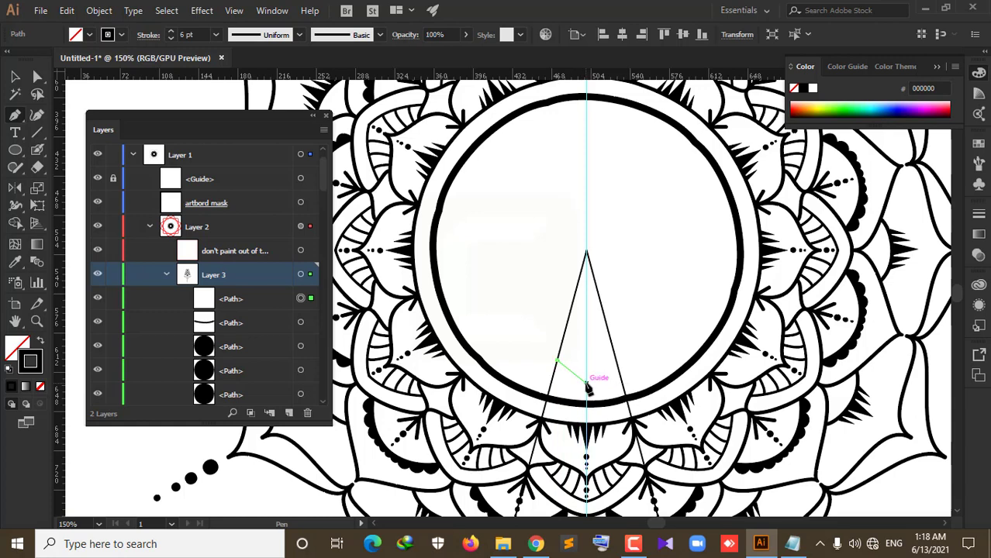
{"action": "left_click", "coordinate": [587, 383]}
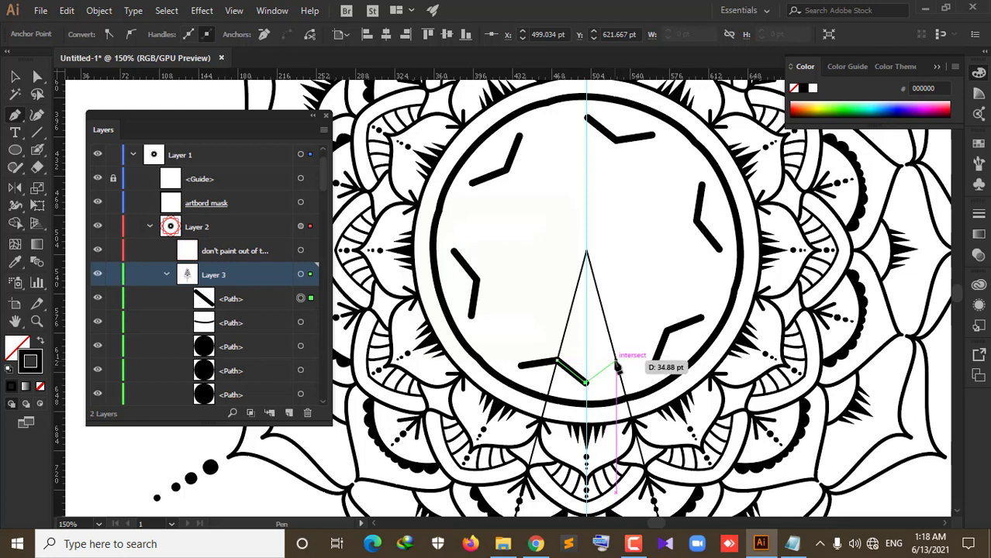
{"action": "left_click", "coordinate": [615, 362]}
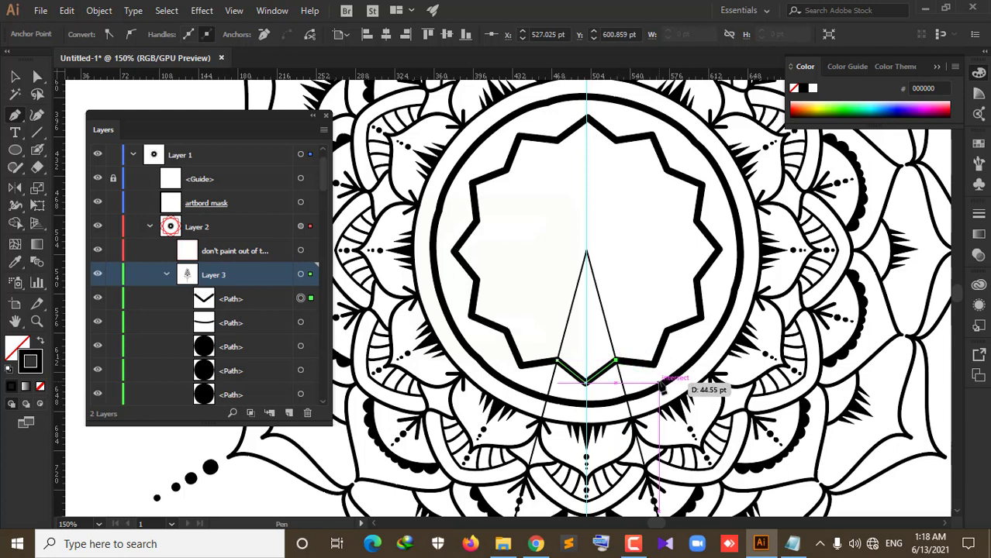
{"action": "key", "text": "ctrl"}
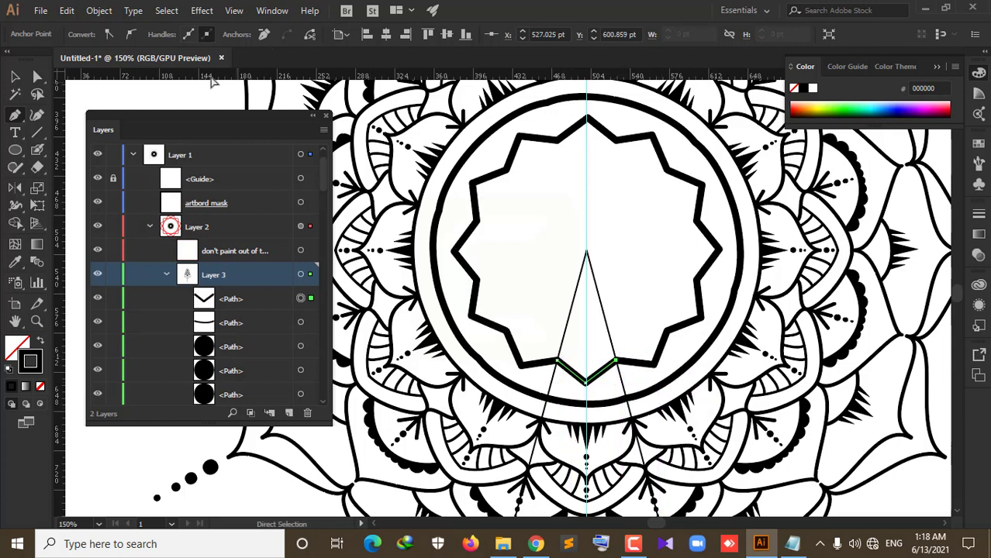
{"action": "left_click", "coordinate": [15, 77]}
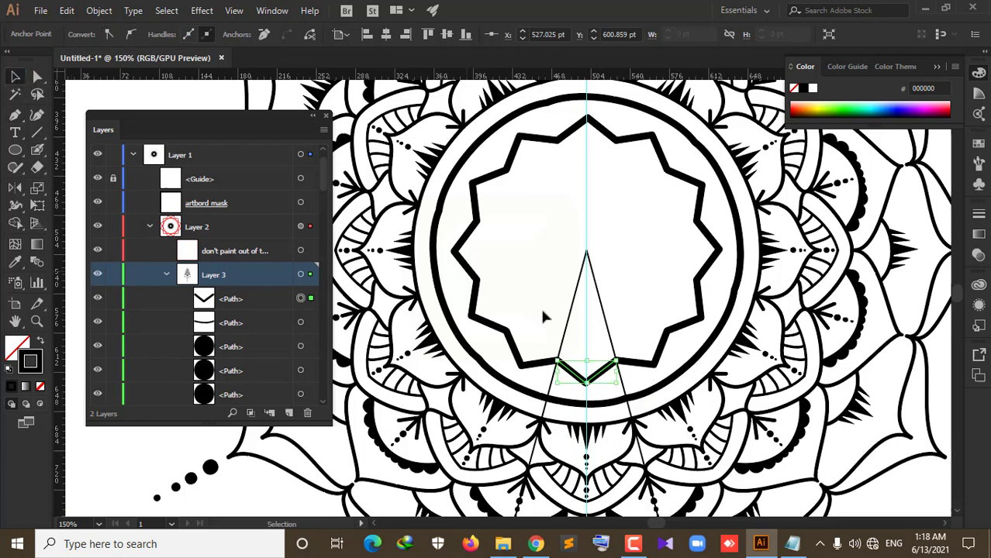
{"action": "left_click", "coordinate": [573, 377]}
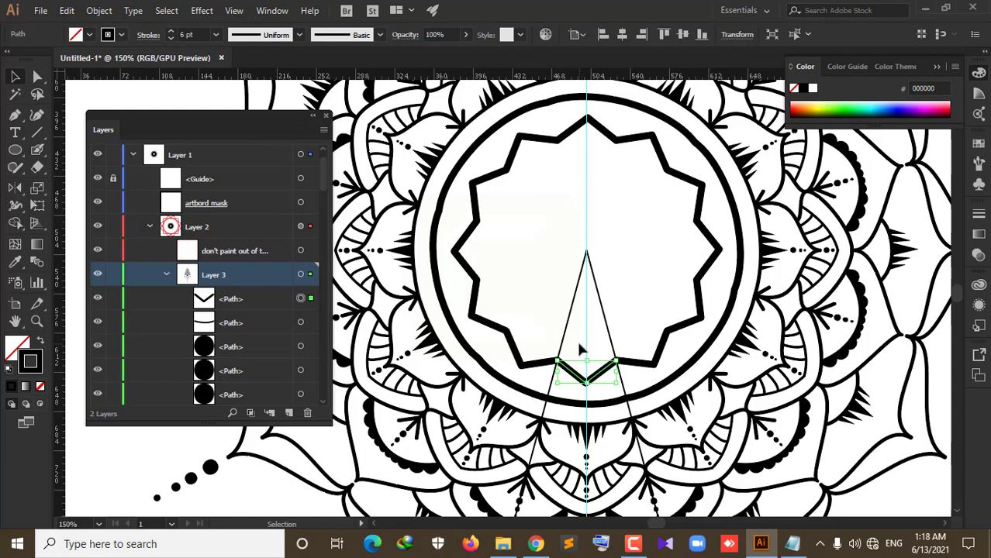
{"action": "scroll", "coordinate": [578, 346], "scroll_direction": "up", "scroll_amount": 2}
{"action": "scroll", "coordinate": [575, 346], "scroll_direction": "up", "scroll_amount": 1}
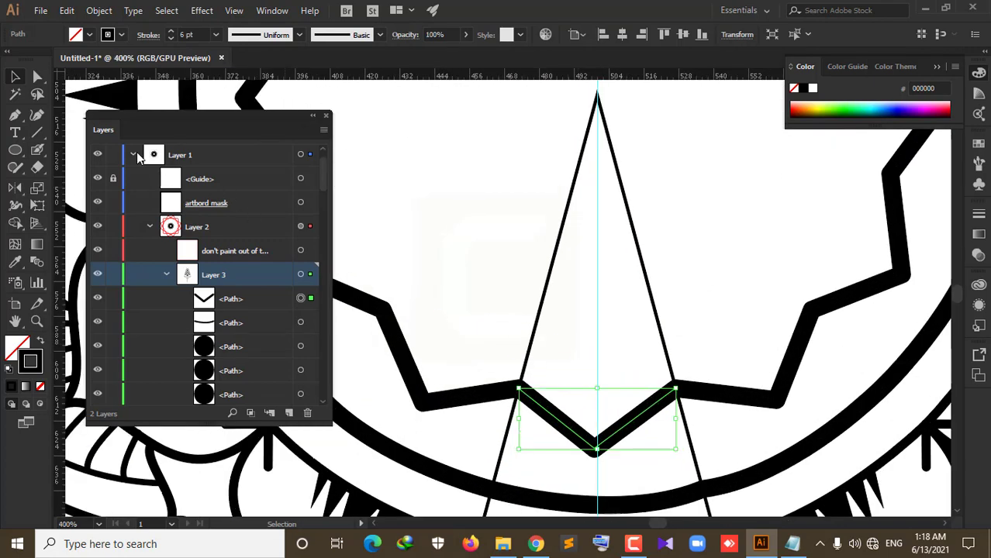
Step: Draw a second, wider chevron from the left edge through the centre line to the right spoke line
{"action": "left_click", "coordinate": [15, 114]}
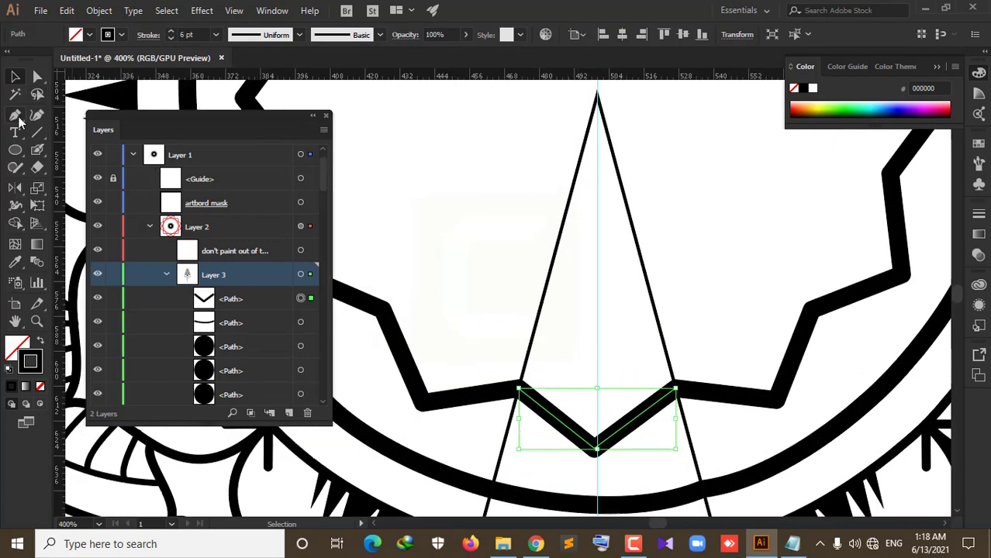
{"action": "left_click", "coordinate": [533, 335]}
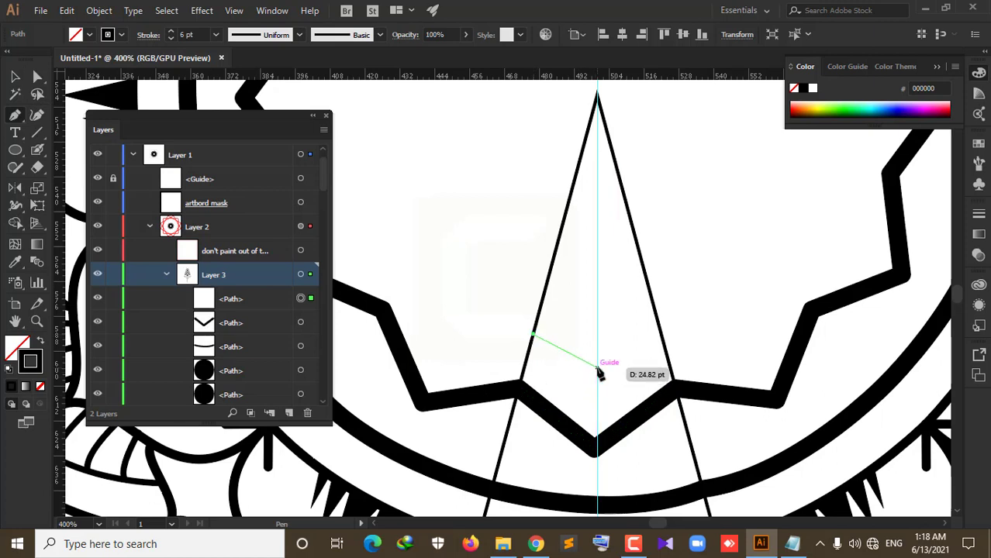
{"action": "left_click", "coordinate": [597, 369]}
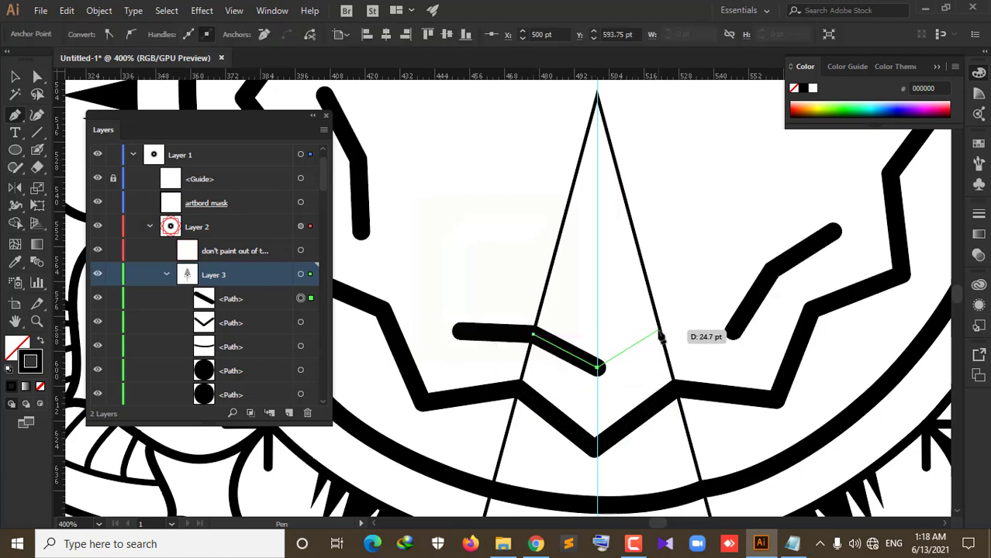
{"action": "left_click", "coordinate": [660, 336]}
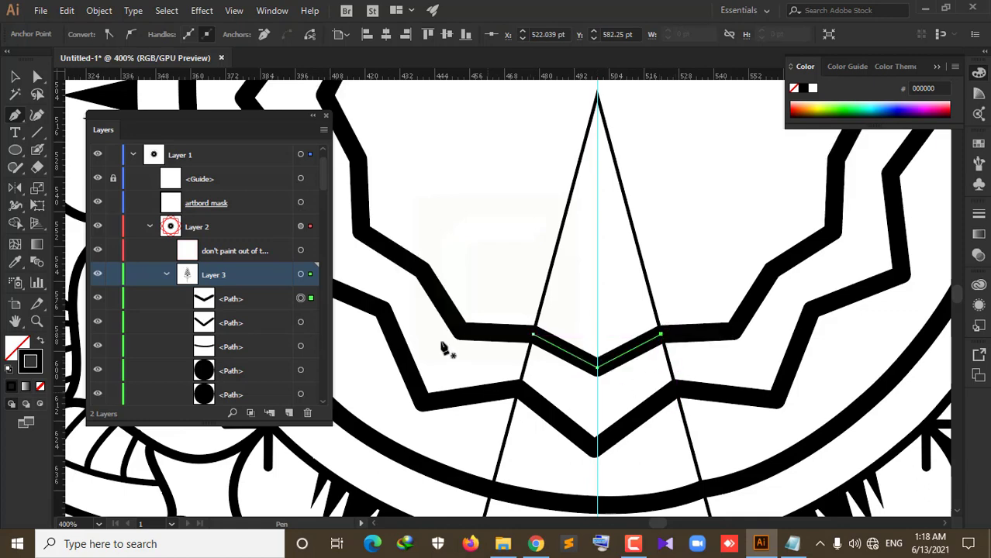
{"action": "scroll", "coordinate": [541, 327], "scroll_direction": "down", "scroll_amount": 1}
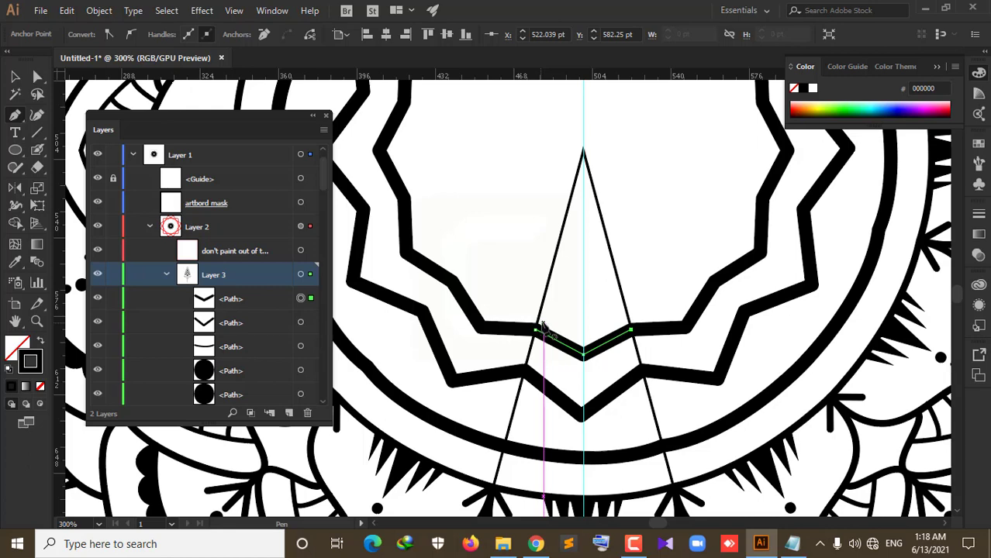
{"action": "left_click", "coordinate": [40, 152]}
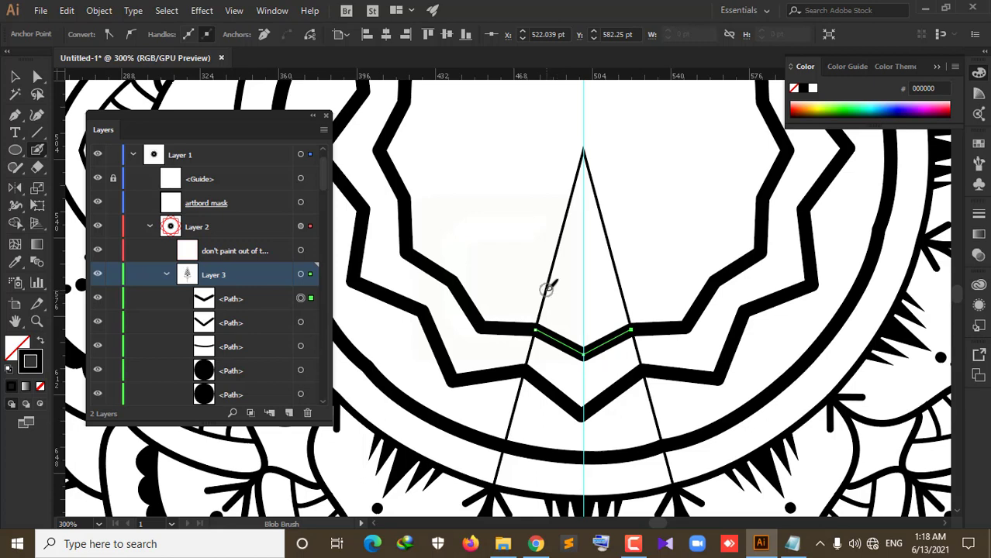
Step: Paint a row of four Blob Brush dots just inside the inner zigzag band
{"action": "left_click", "coordinate": [546, 290]}
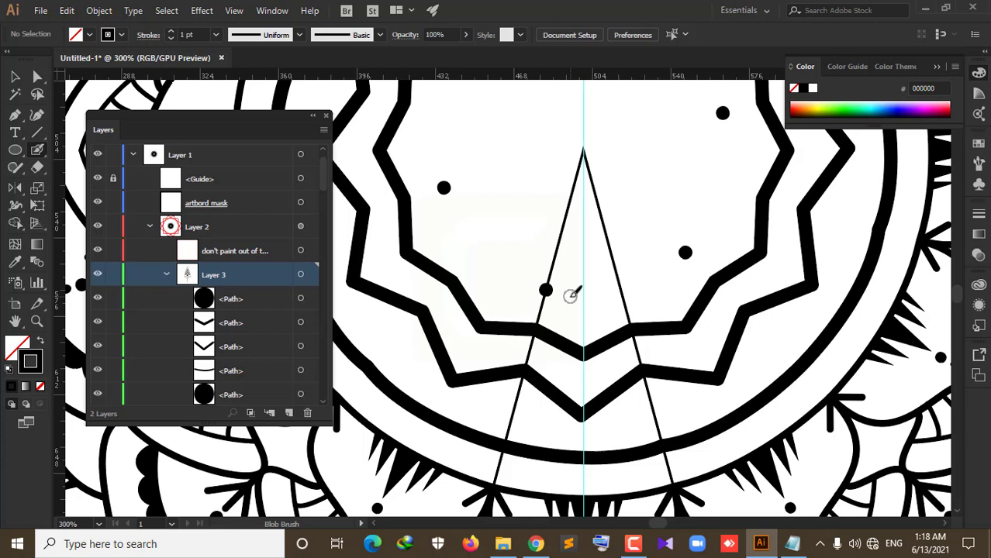
{"action": "left_click", "coordinate": [569, 295]}
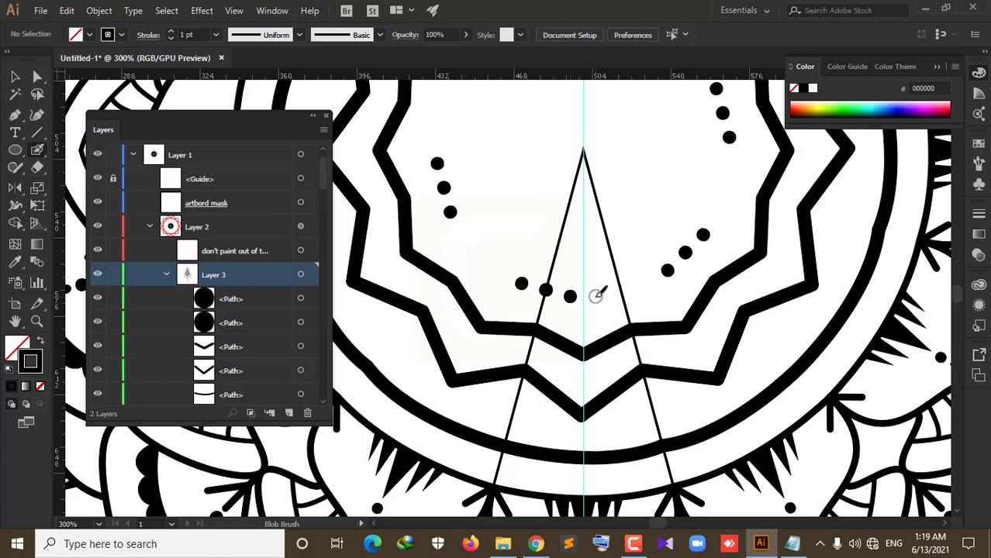
{"action": "left_click", "coordinate": [596, 295]}
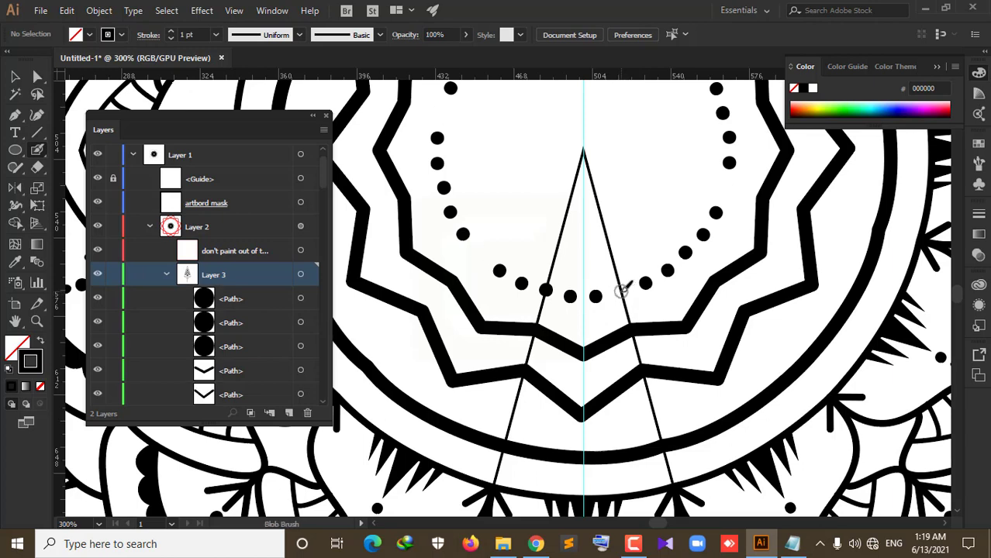
{"action": "left_click", "coordinate": [621, 291]}
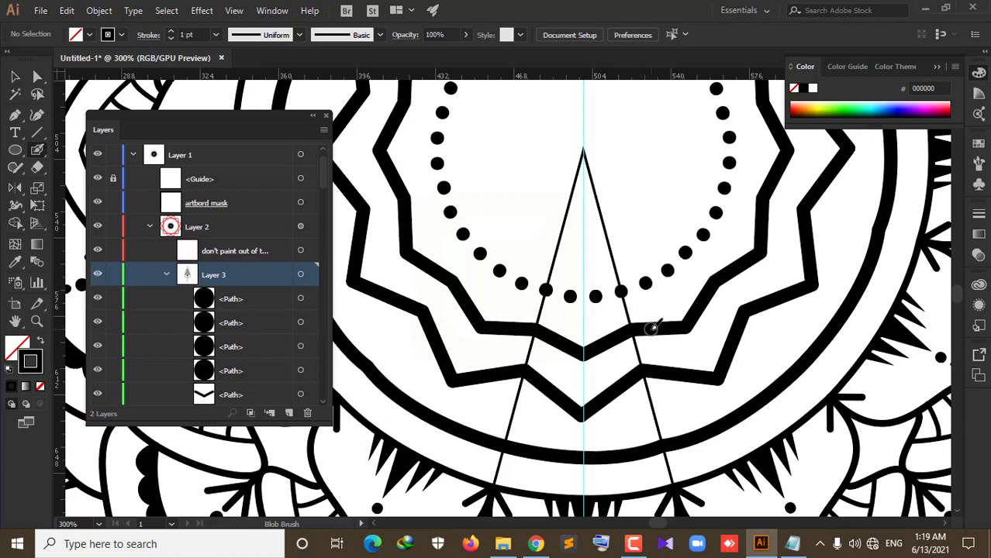
Step: Draw a two-point V path with the Pen at the mandala centre, repeating into a spiky star
{"action": "scroll", "coordinate": [557, 313], "scroll_direction": "down", "scroll_amount": 3}
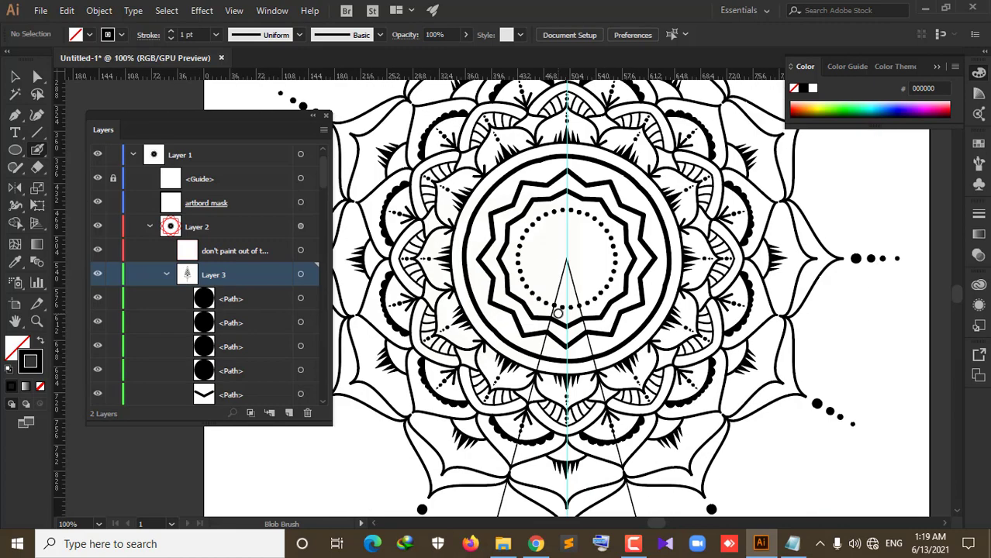
{"action": "scroll", "coordinate": [557, 313], "scroll_direction": "up", "scroll_amount": 1}
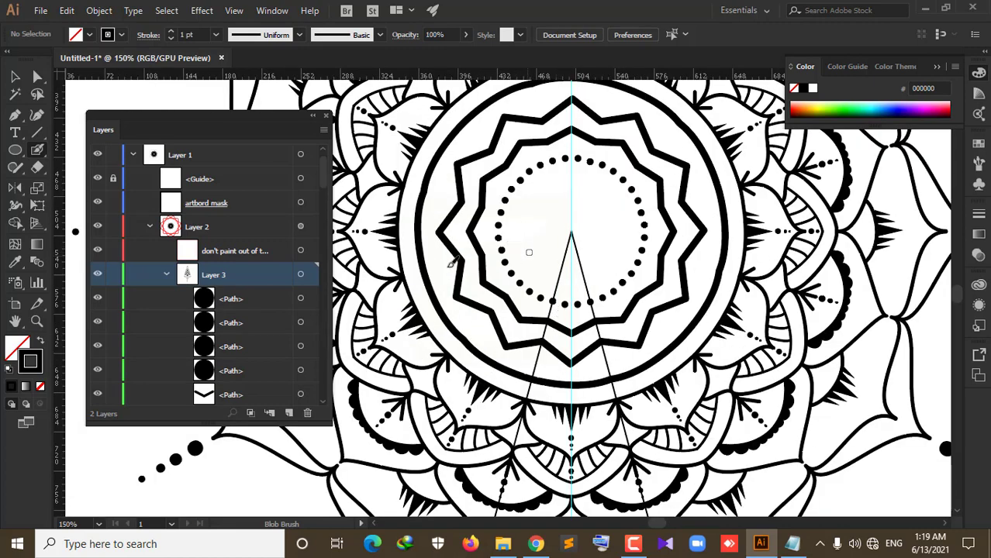
{"action": "left_click", "coordinate": [14, 116]}
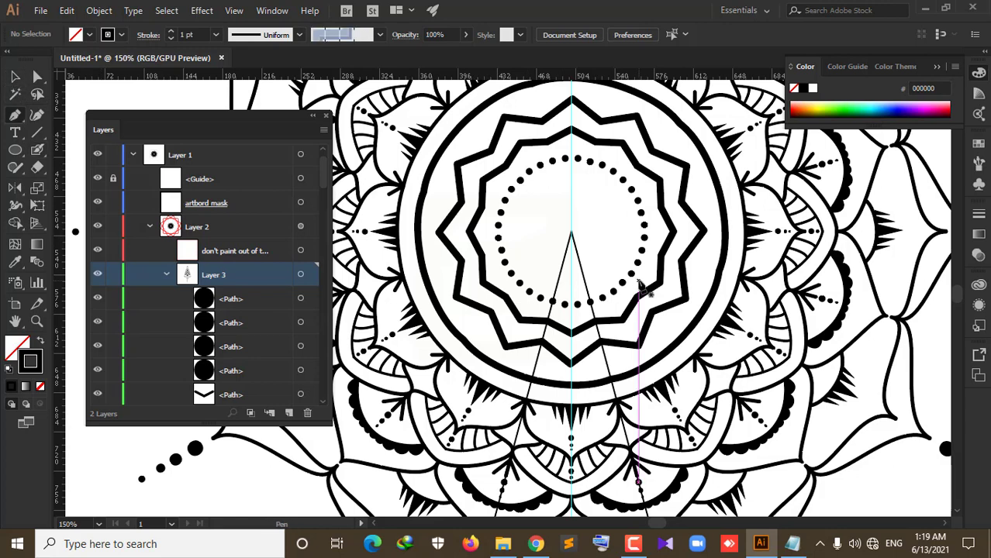
{"action": "left_click", "coordinate": [562, 269]}
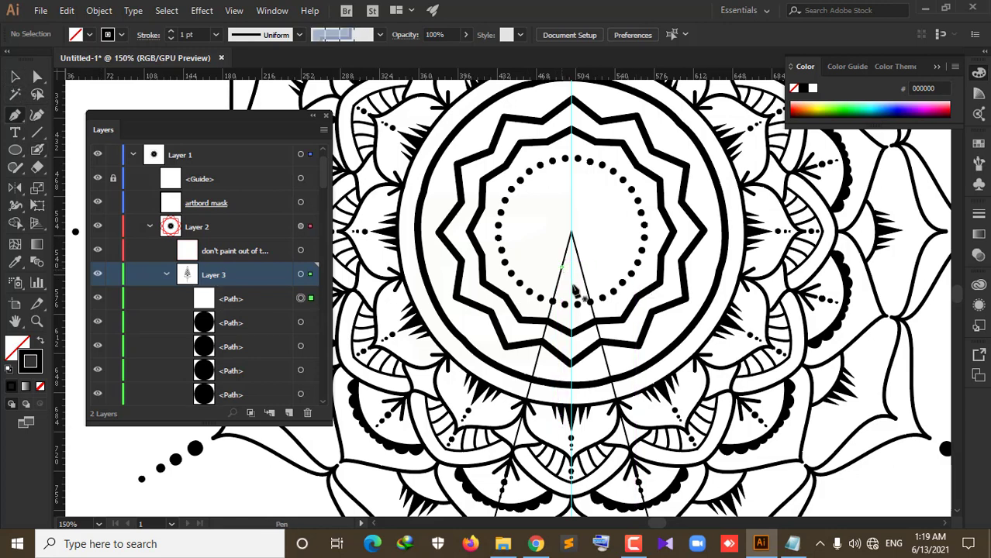
{"action": "left_click", "coordinate": [583, 272]}
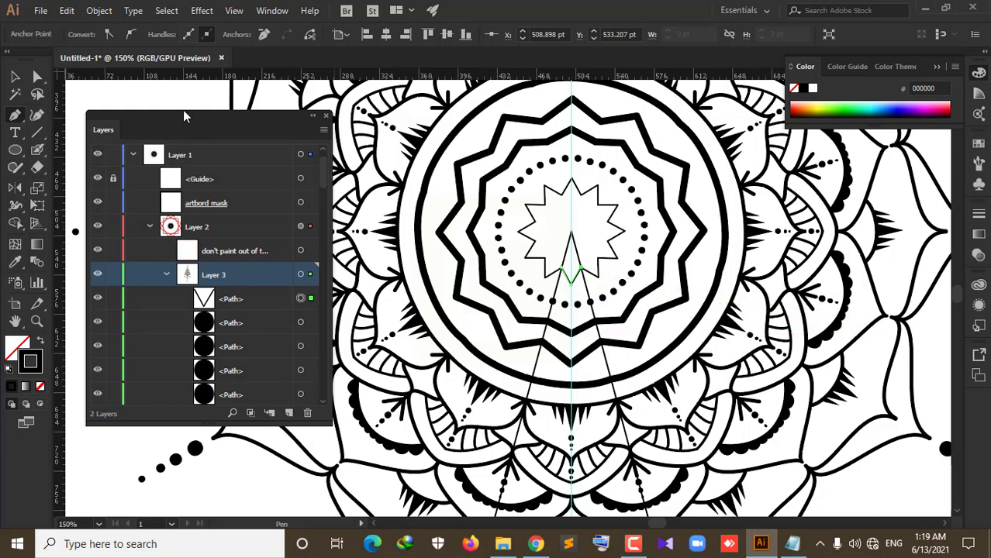
Step: Set the central V-shaped star path's stroke weight to 3 pt
{"action": "key", "text": "v"}
{"action": "scroll", "coordinate": [580, 307], "scroll_direction": "up", "scroll_amount": 3}
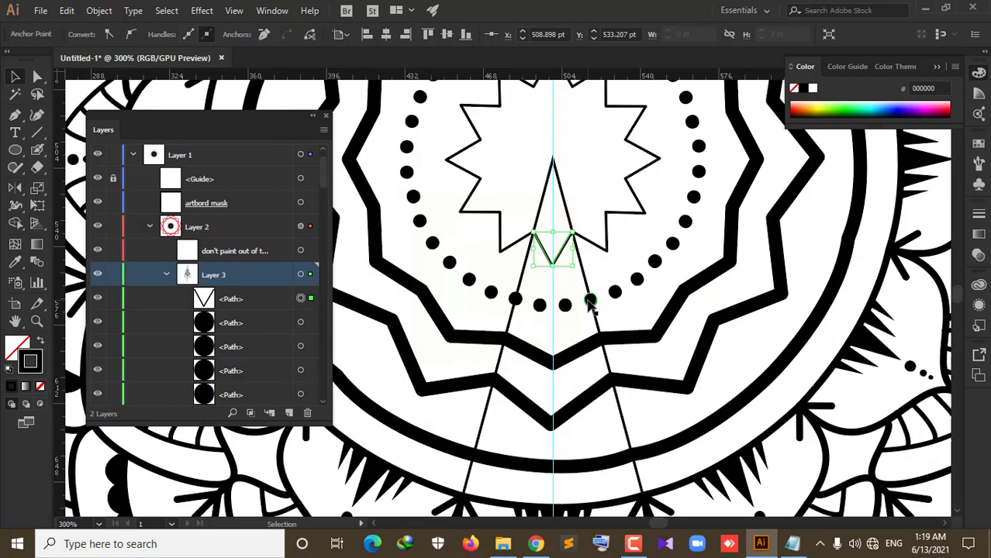
{"action": "scroll", "coordinate": [580, 307], "scroll_direction": "up", "scroll_amount": 2}
{"action": "left_click", "coordinate": [555, 242]}
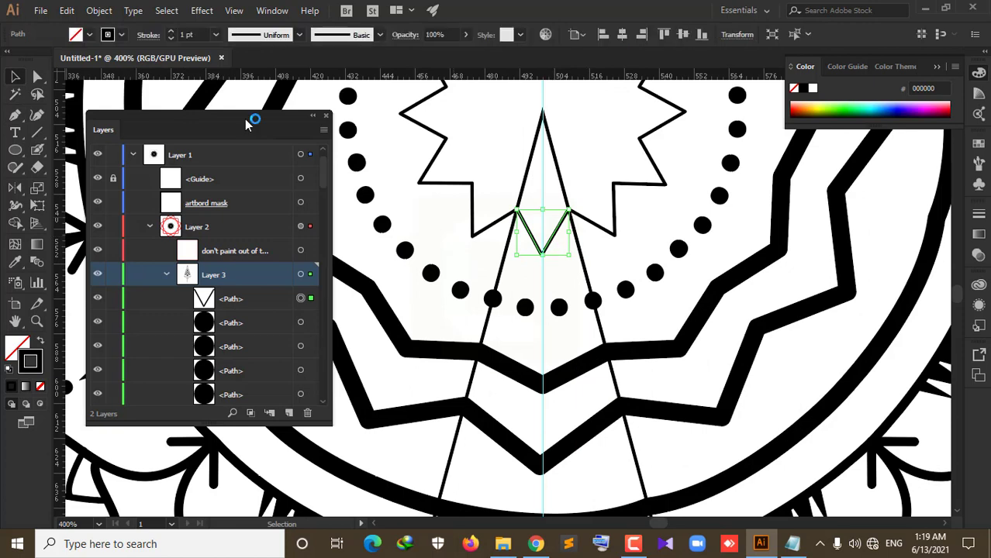
{"action": "left_click", "coordinate": [170, 30]}
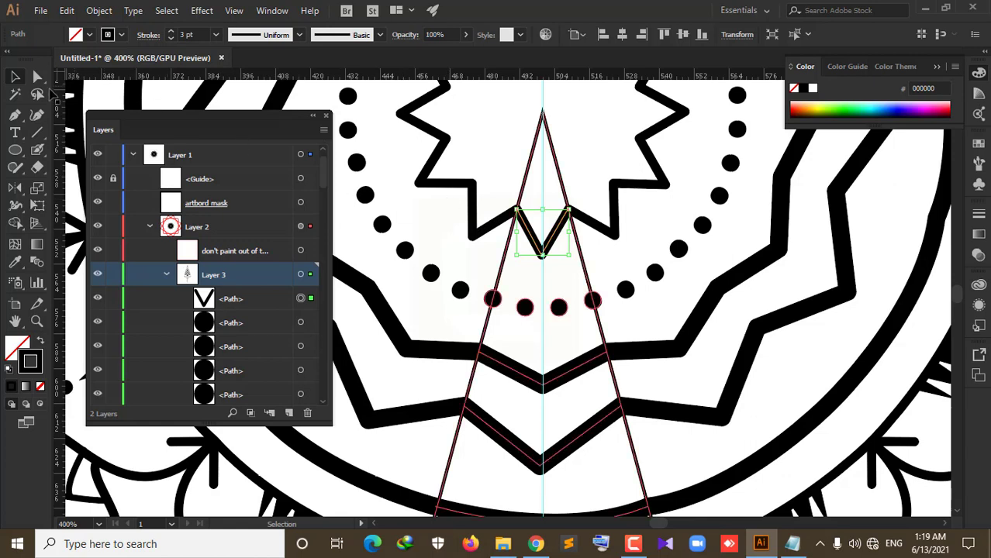
Step: Draw a small curved Pen stroke from near the star's tip toward its inner point
{"action": "left_click", "coordinate": [15, 114]}
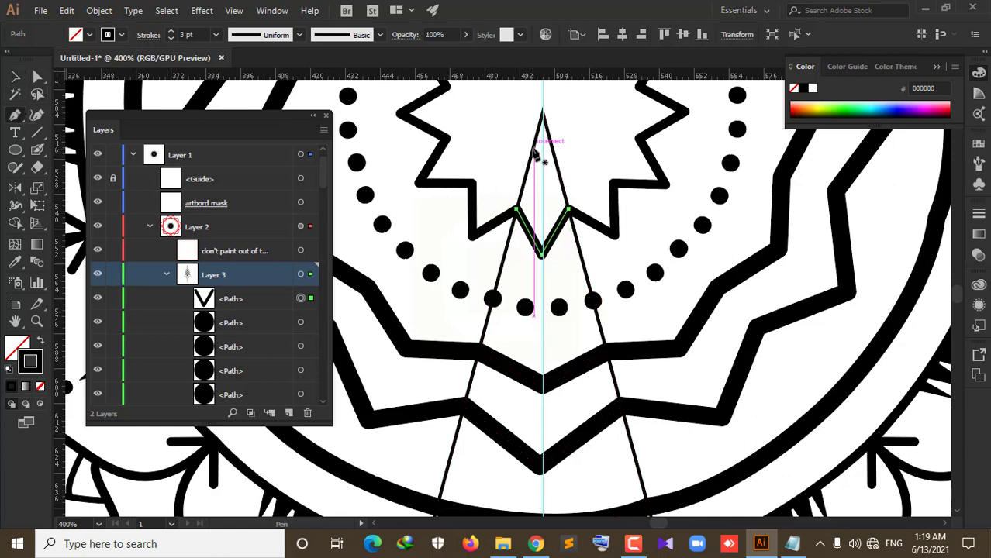
{"action": "key", "text": "ctrl+shift+a"}
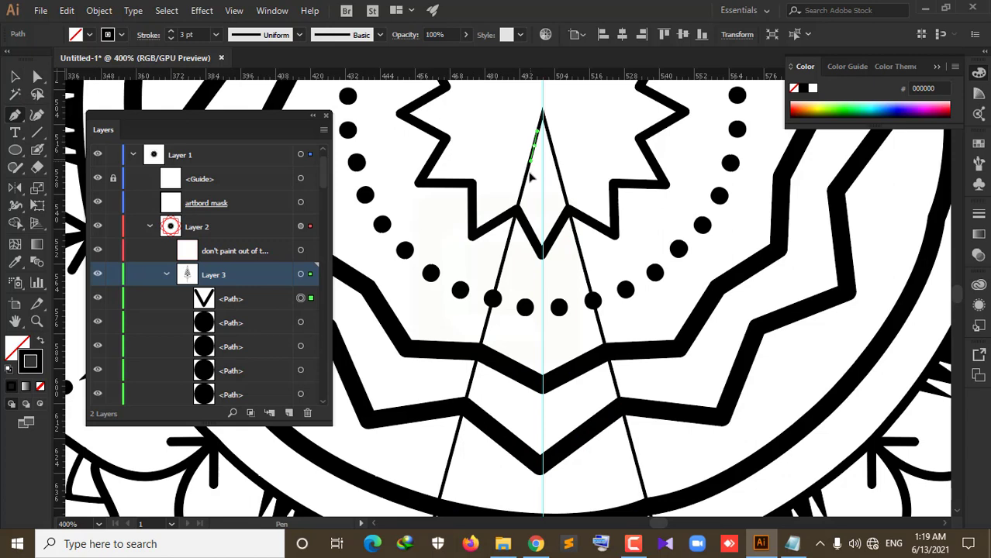
{"action": "left_click", "coordinate": [542, 184]}
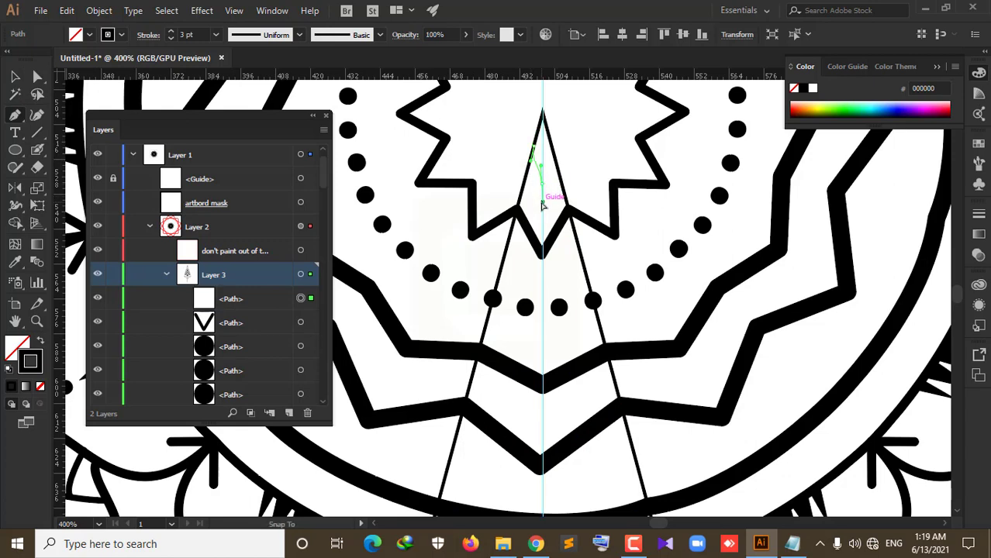
{"action": "left_click_drag", "start_coordinate": [541, 203], "coordinate": [558, 165]}
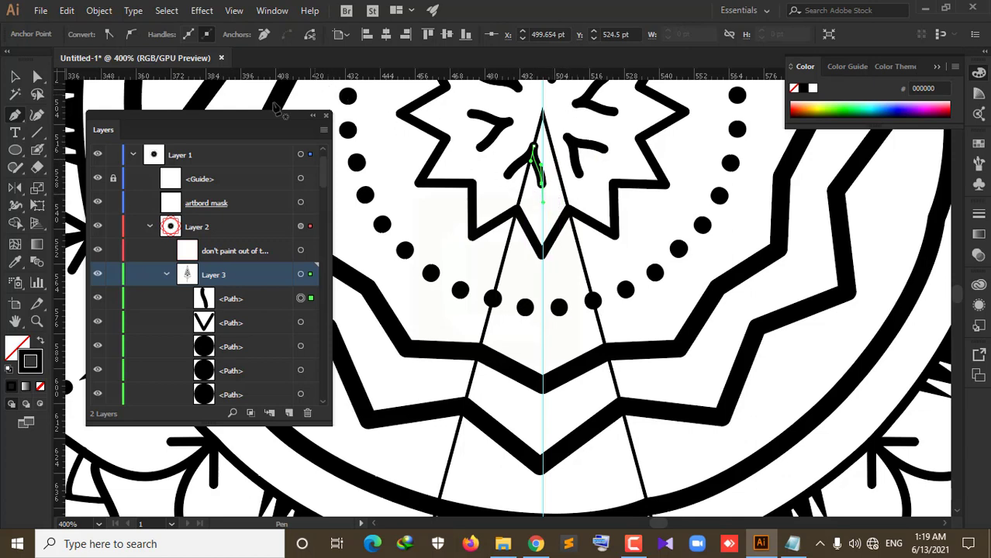
Step: Reflect a copy of the curved stroke vertically across the centre guide
{"action": "key", "text": "v"}
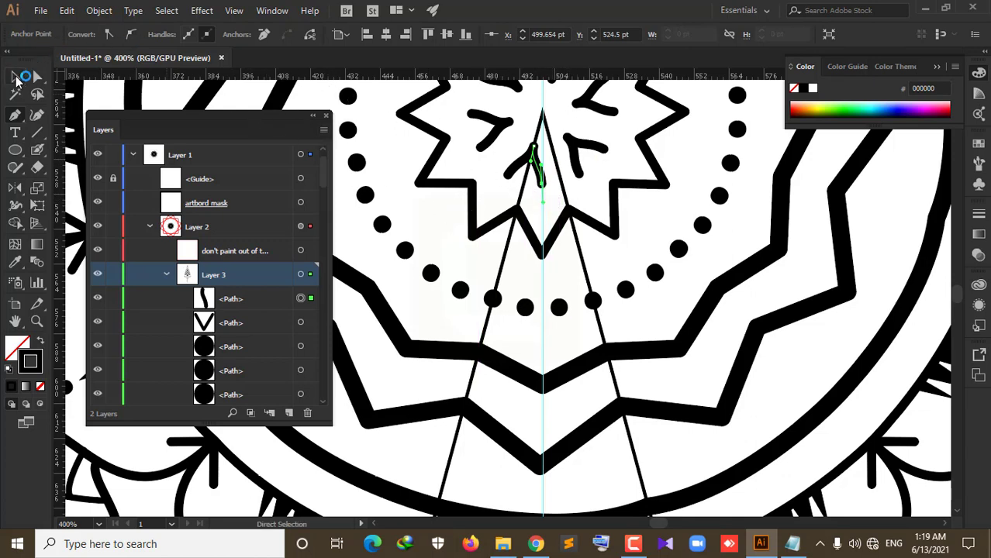
{"action": "left_click", "coordinate": [555, 207]}
{"action": "left_click", "coordinate": [539, 164]}
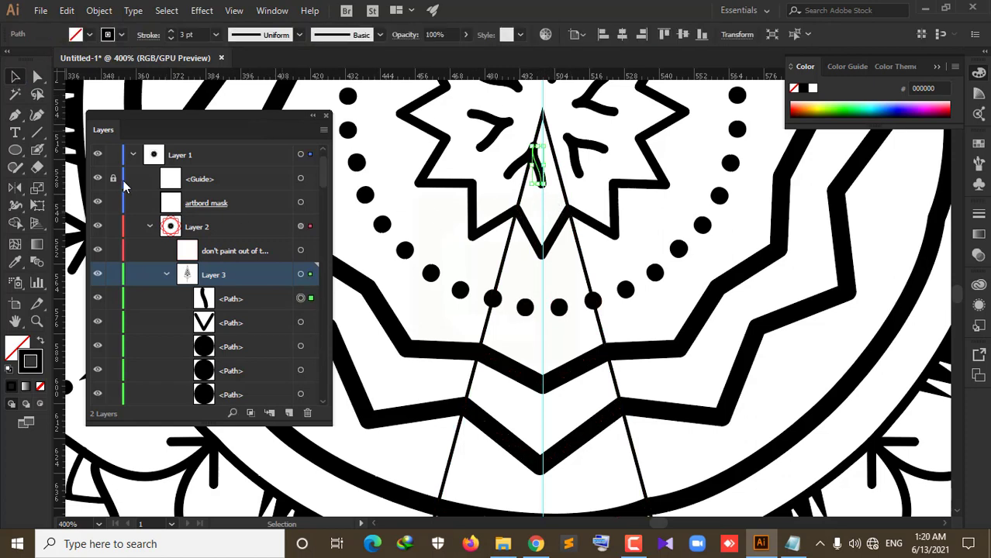
{"action": "double_click", "coordinate": [15, 187]}
{"action": "key", "text": "Return"}
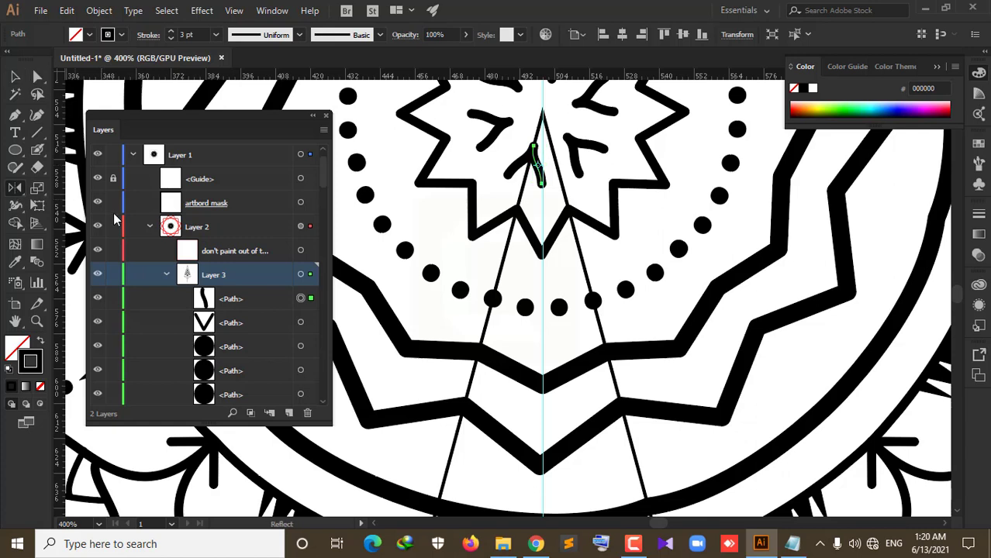
{"action": "scroll", "coordinate": [547, 167], "scroll_direction": "up", "scroll_amount": 2}
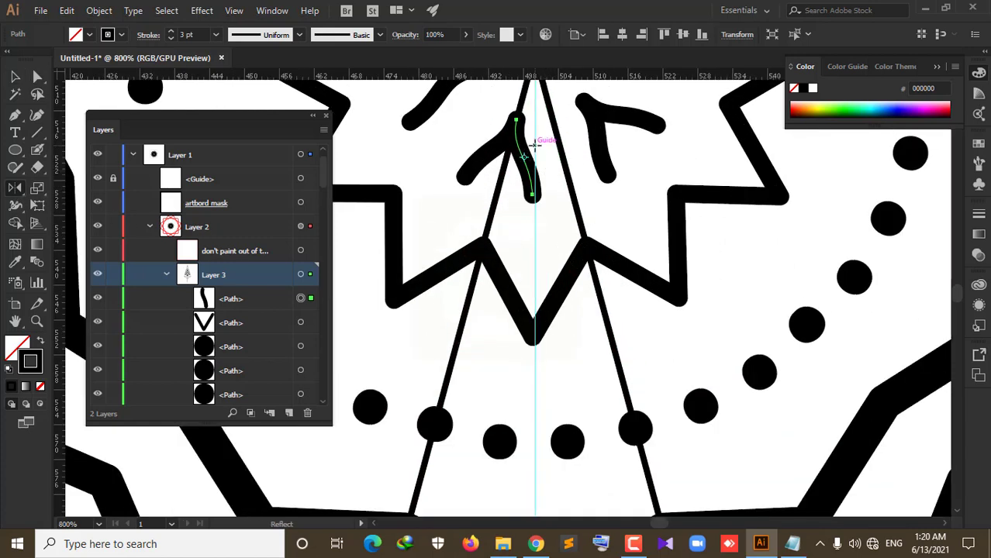
{"action": "left_click", "coordinate": [534, 145], "text": "alt"}
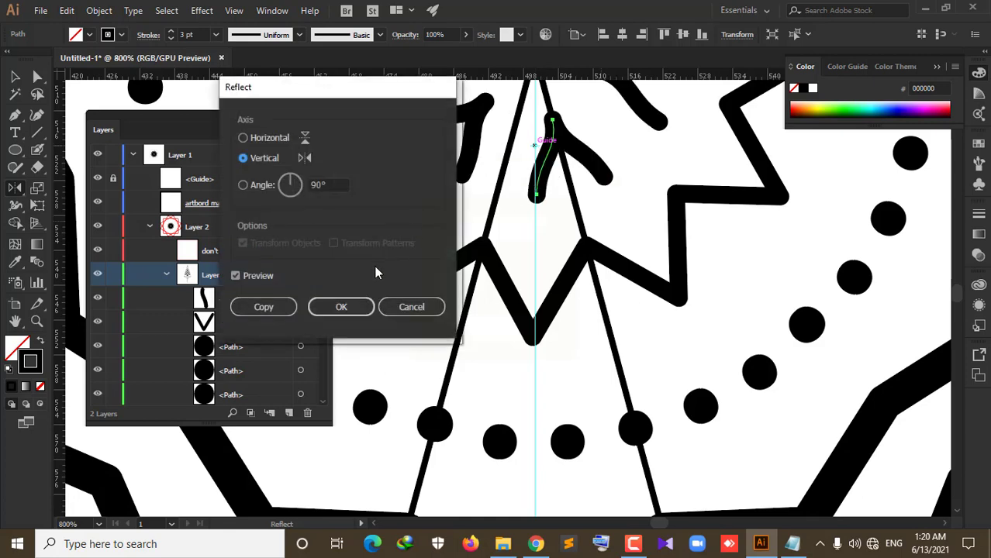
{"action": "left_click", "coordinate": [263, 307]}
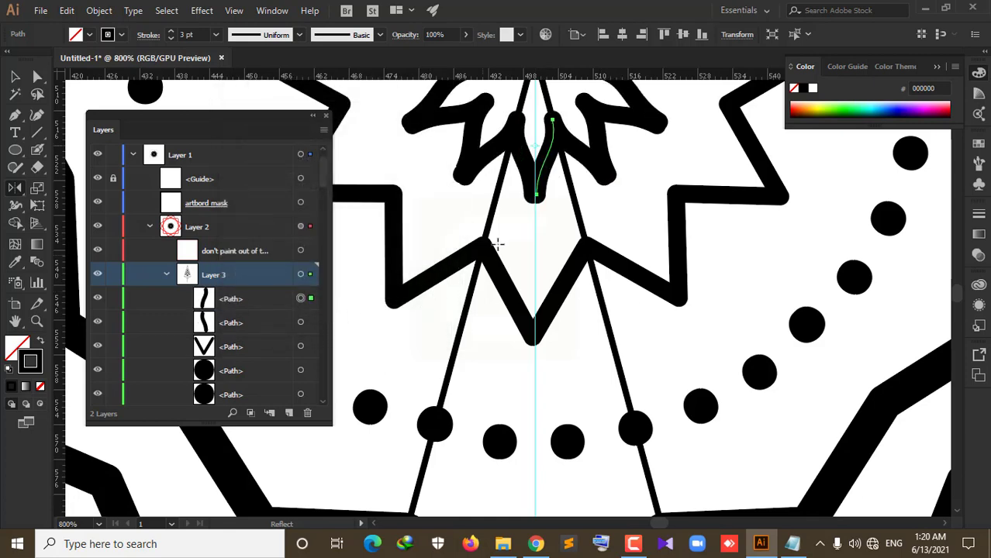
{"action": "scroll", "coordinate": [505, 226], "scroll_direction": "down", "scroll_amount": 2}
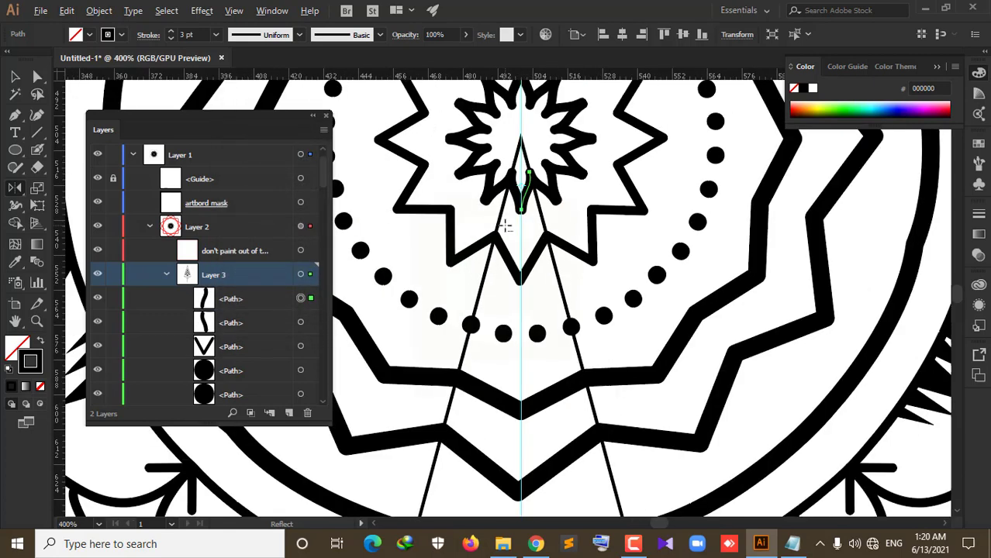
Step: Select the spoke lines and dots, clear the selection, then undo to restore it
{"action": "key", "text": "v"}
{"action": "left_click", "coordinate": [527, 172]}
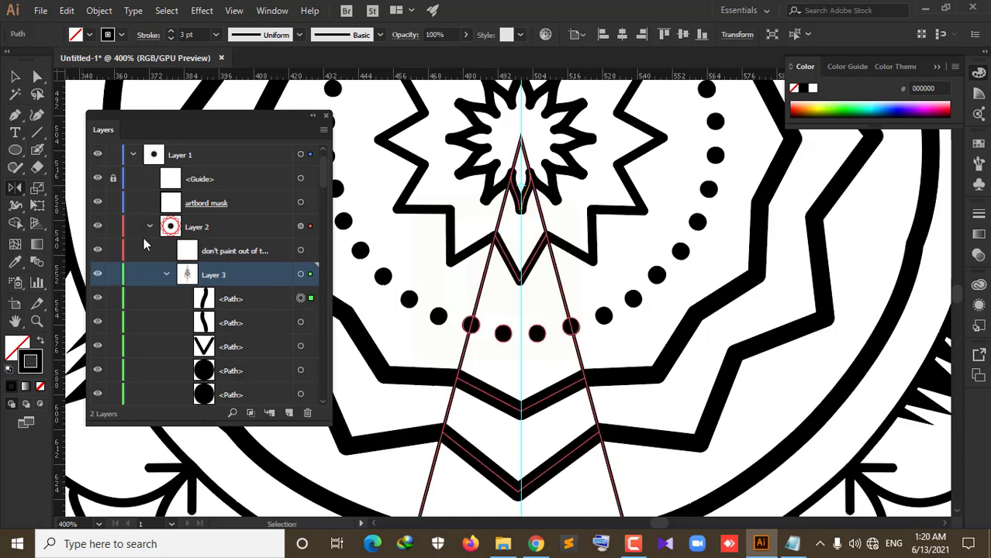
{"action": "left_click", "coordinate": [70, 200]}
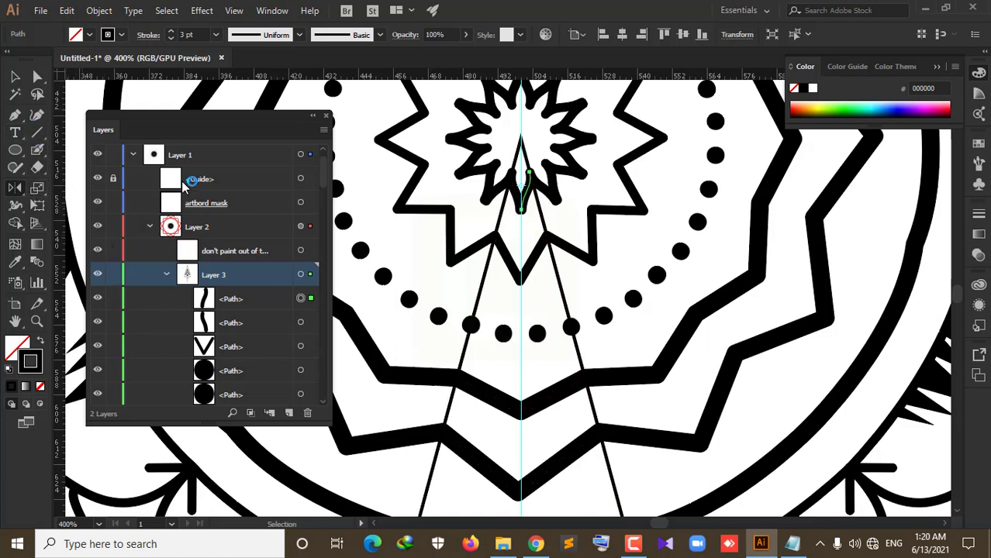
{"action": "key", "text": "ctrl+z"}
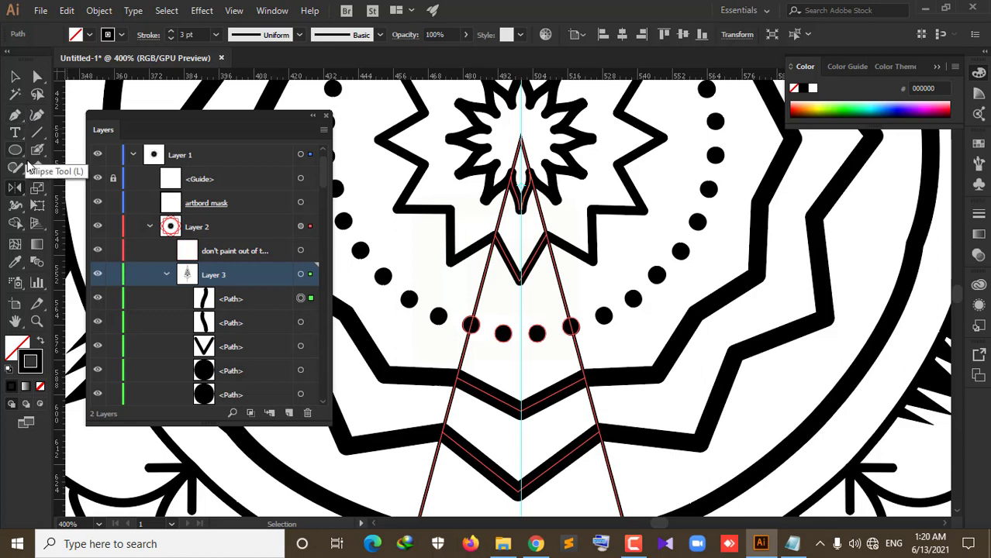
Step: Paint black with the Blob Brush across the top of the star centre
{"action": "left_click", "coordinate": [36, 150]}
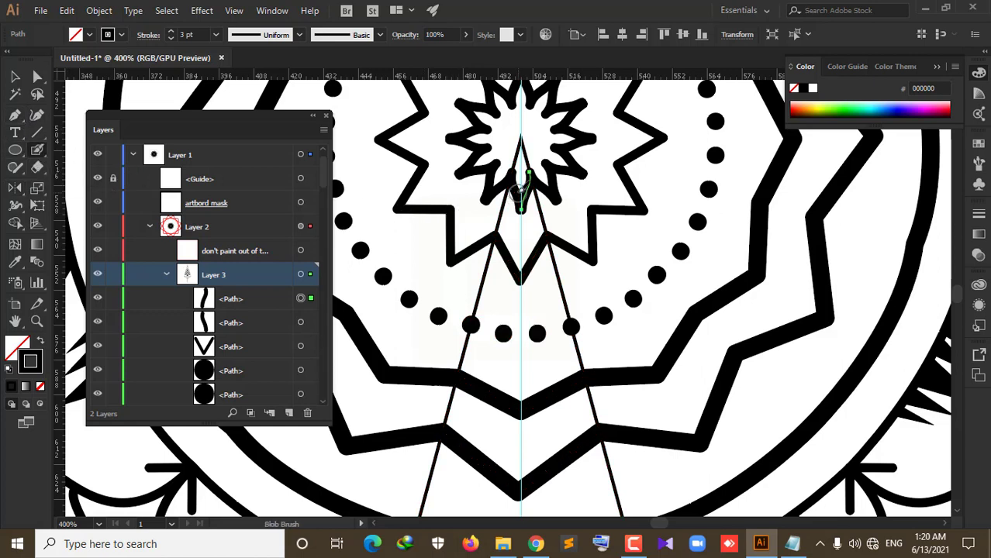
{"action": "scroll", "coordinate": [521, 192], "scroll_direction": "up", "scroll_amount": 3}
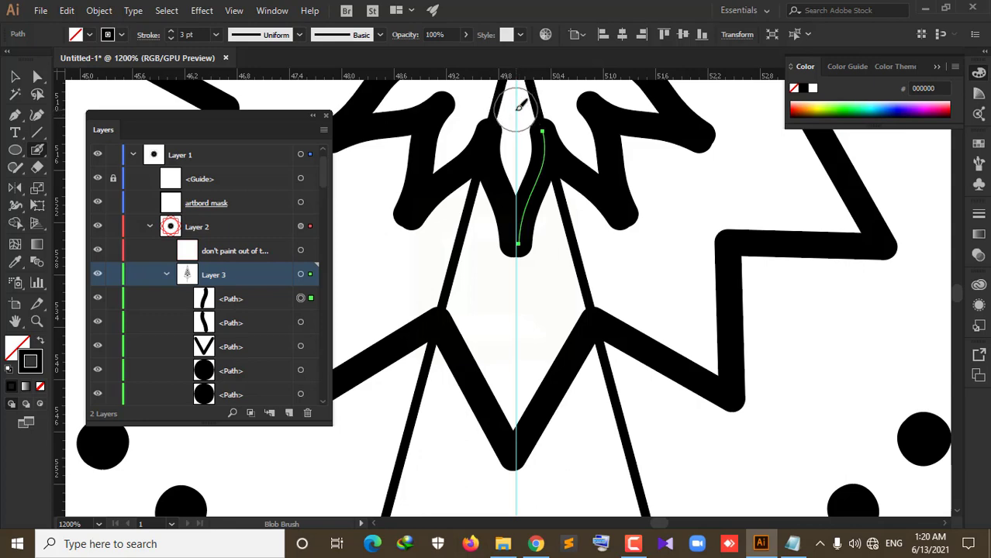
{"action": "left_click_drag", "start_coordinate": [450, 101], "coordinate": [581, 101]}
Step: With a smaller brush, fill the white triangle and notch at the star's tip black
{"action": "scroll", "coordinate": [529, 140], "scroll_direction": "down", "scroll_amount": 3}
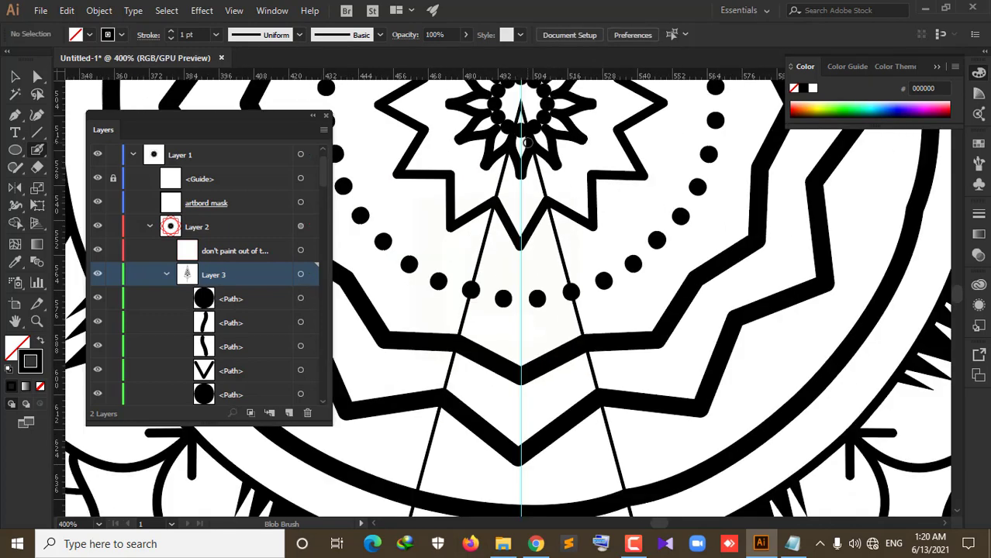
{"action": "scroll", "coordinate": [527, 126], "scroll_direction": "up", "scroll_amount": 1}
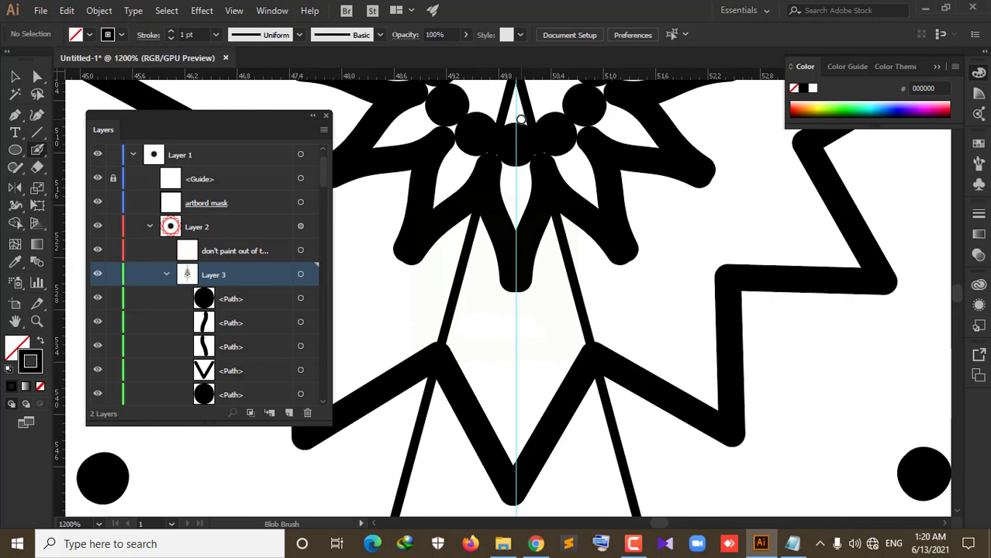
{"action": "scroll", "coordinate": [521, 120], "scroll_direction": "up", "scroll_amount": 1}
{"action": "scroll", "coordinate": [521, 120], "scroll_direction": "up", "scroll_amount": 1}
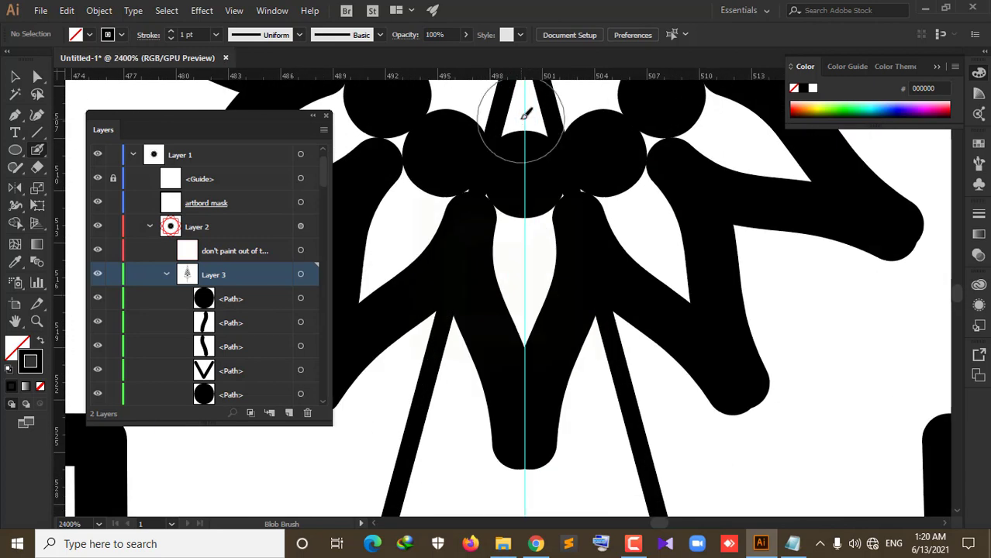
{"action": "left_click_drag", "start_coordinate": [526, 110], "coordinate": [530, 190]}
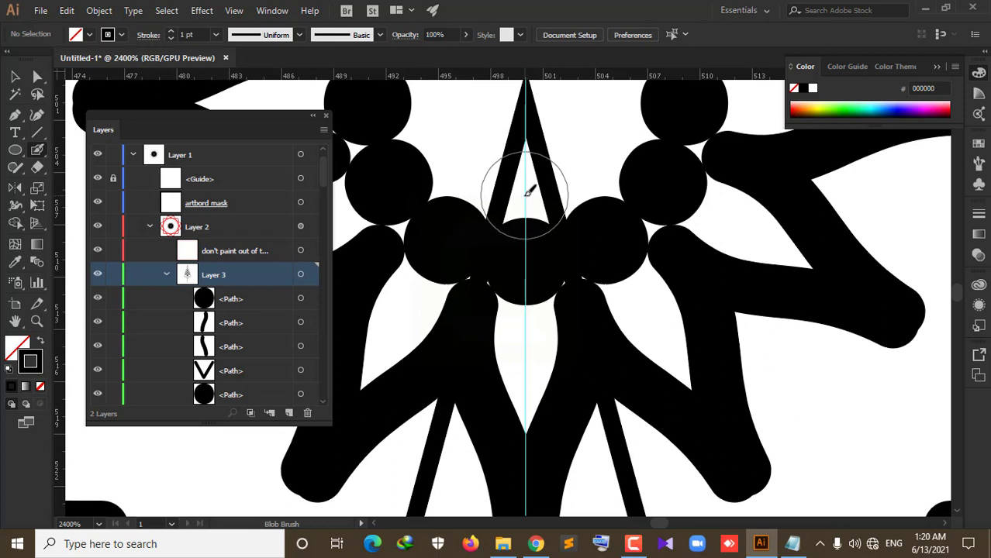
{"action": "key", "text": "bracketleft"}
{"action": "key", "text": "bracketleft"}
{"action": "key", "text": "bracketleft"}
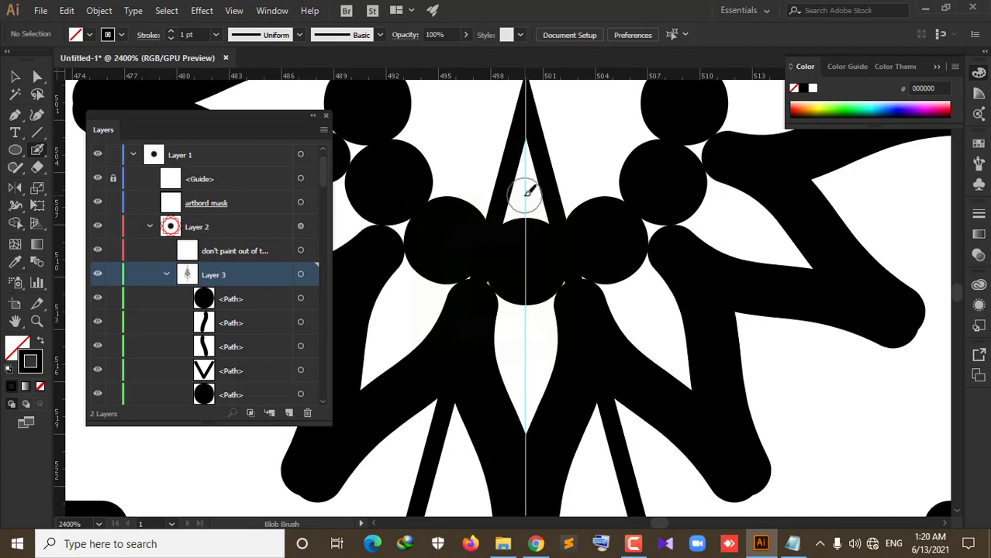
{"action": "left_click_drag", "start_coordinate": [525, 196], "coordinate": [528, 155]}
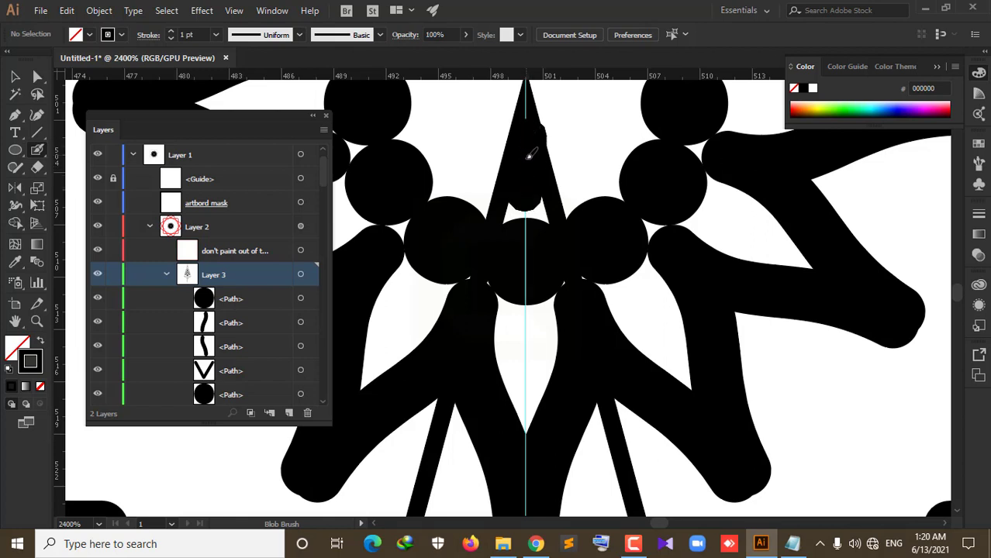
{"action": "mouse_move", "coordinate": [527, 196]}
{"action": "left_mouse_down"}
{"action": "mouse_move", "coordinate": [516, 209]}
{"action": "mouse_move", "coordinate": [537, 210]}
{"action": "left_mouse_up"}
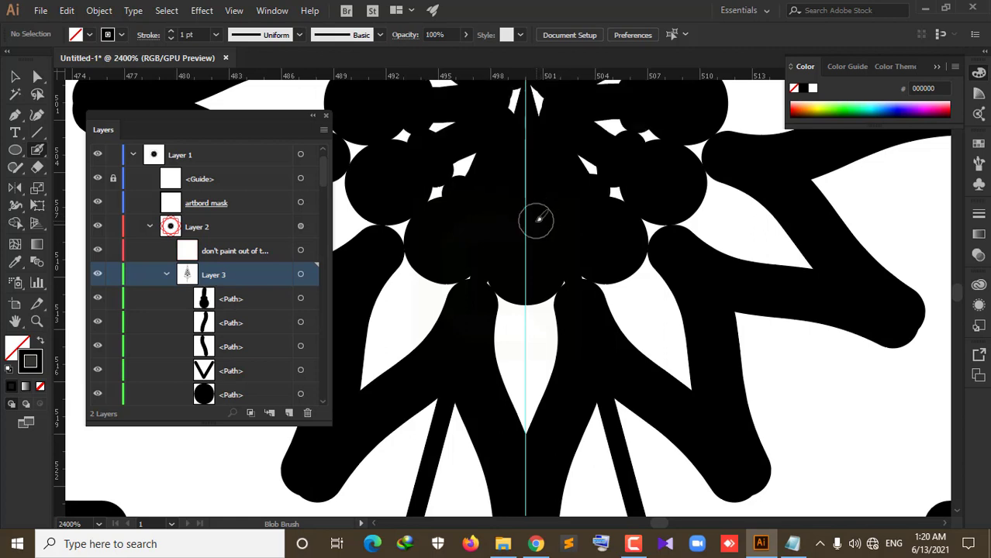
{"action": "scroll", "coordinate": [537, 211], "scroll_direction": "down", "scroll_amount": 1}
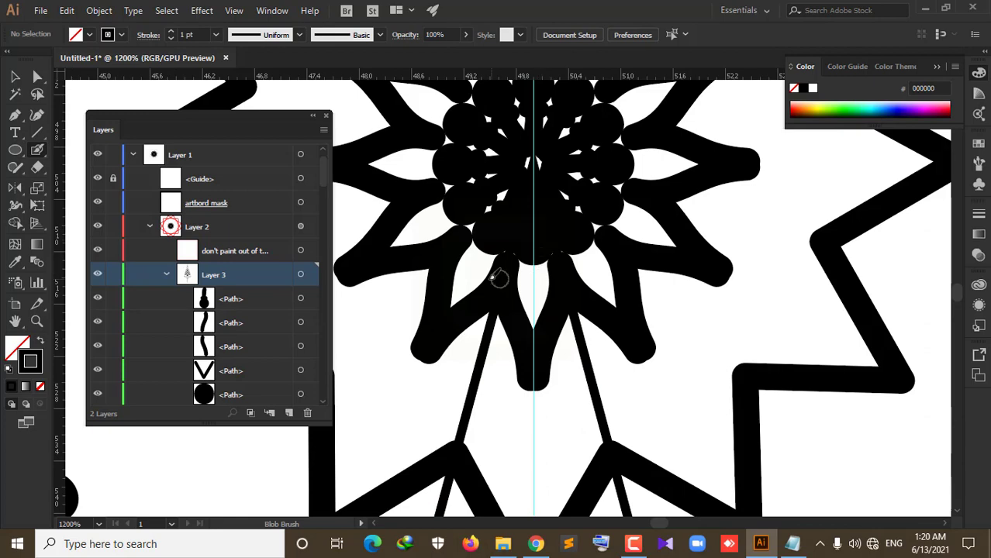
Step: Place a Blob Brush dot on the spoke below the star, then a smaller dot further down
{"action": "key", "text": "v"}
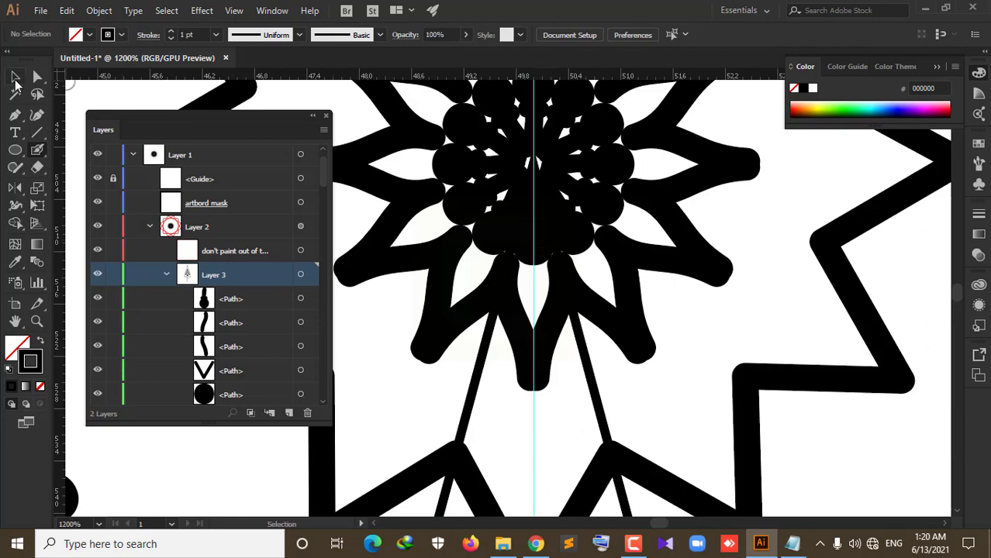
{"action": "scroll", "coordinate": [569, 275], "scroll_direction": "down", "scroll_amount": 1}
{"action": "scroll", "coordinate": [570, 275], "scroll_direction": "down", "scroll_amount": 1}
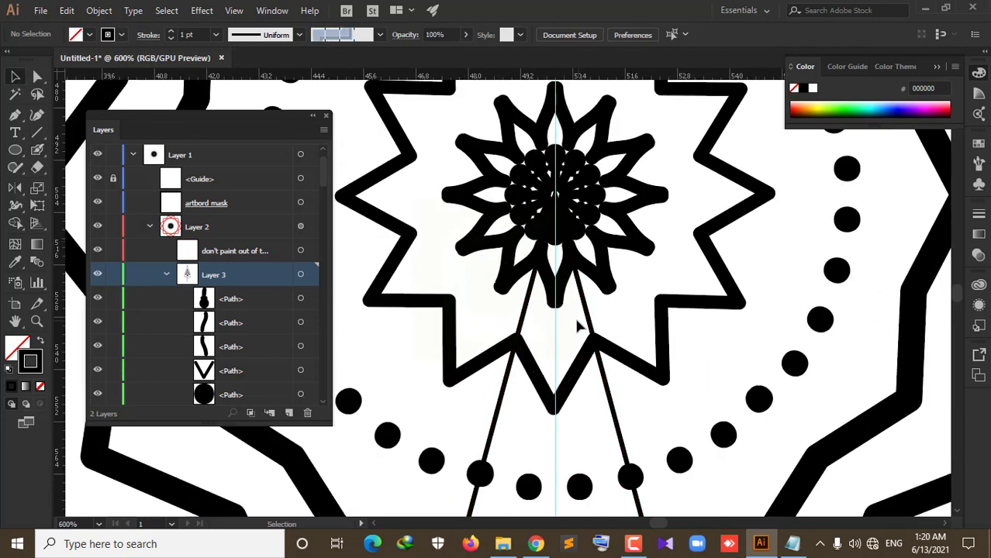
{"action": "scroll", "coordinate": [575, 323], "scroll_direction": "down", "scroll_amount": 1}
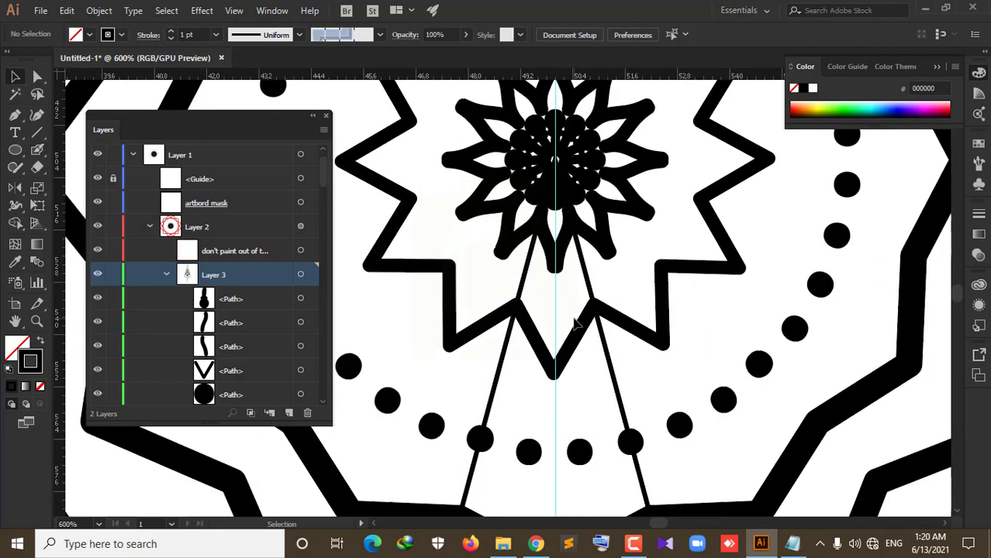
{"action": "left_click", "coordinate": [38, 151]}
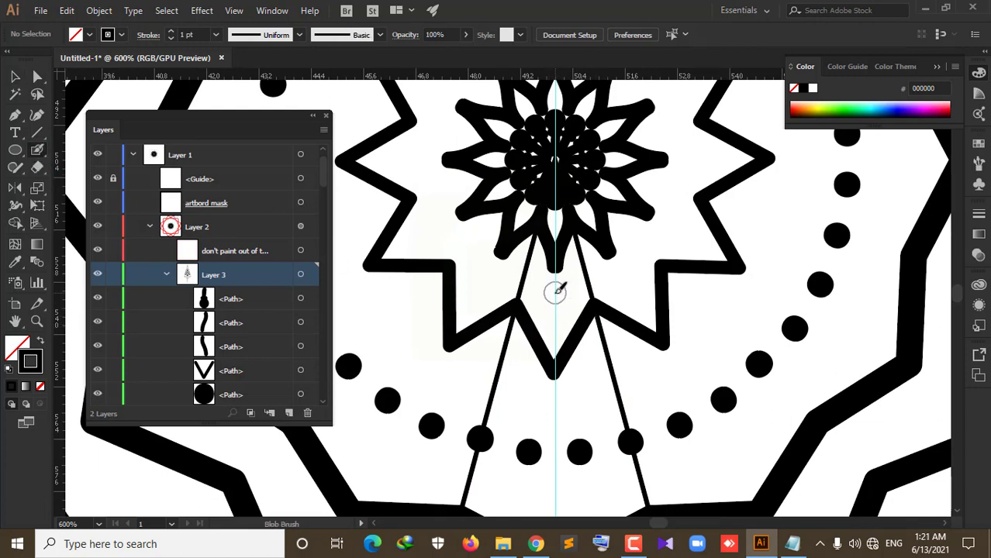
{"action": "left_click", "coordinate": [555, 293]}
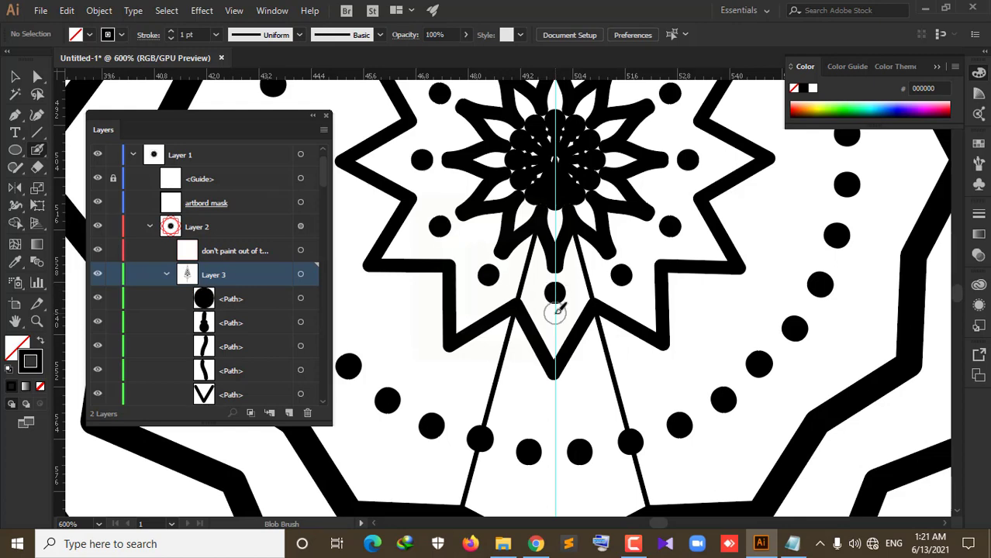
{"action": "key", "text": "["}
{"action": "key", "text": "["}
{"action": "key", "text": "["}
{"action": "key", "text": "["}
{"action": "left_click", "coordinate": [554, 323]}
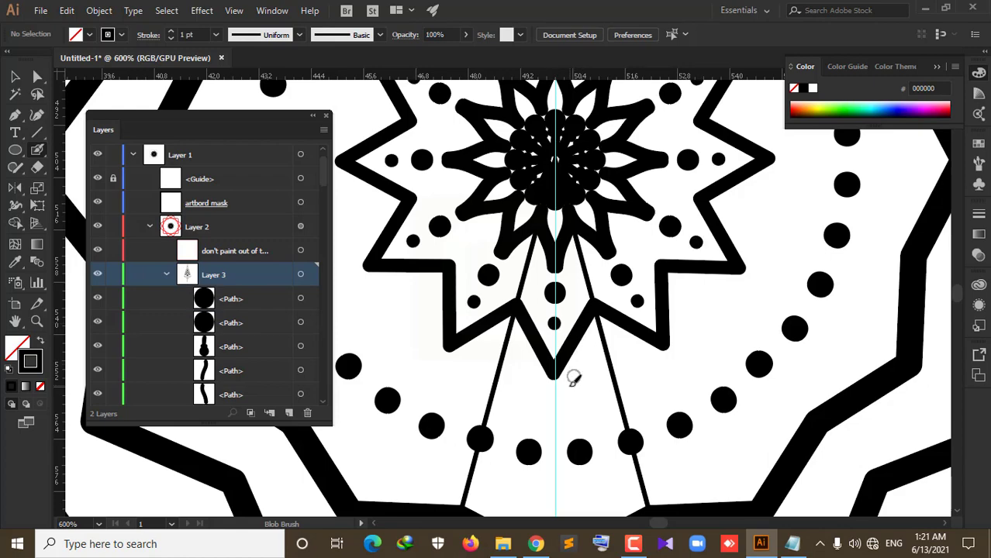
{"action": "scroll", "coordinate": [573, 378], "scroll_direction": "down", "scroll_amount": 2}
{"action": "scroll", "coordinate": [565, 376], "scroll_direction": "down", "scroll_amount": 1}
Step: Toggle Layer 1's visibility off and back on to check what lies beneath
{"action": "scroll", "coordinate": [564, 380], "scroll_direction": "down", "scroll_amount": 3}
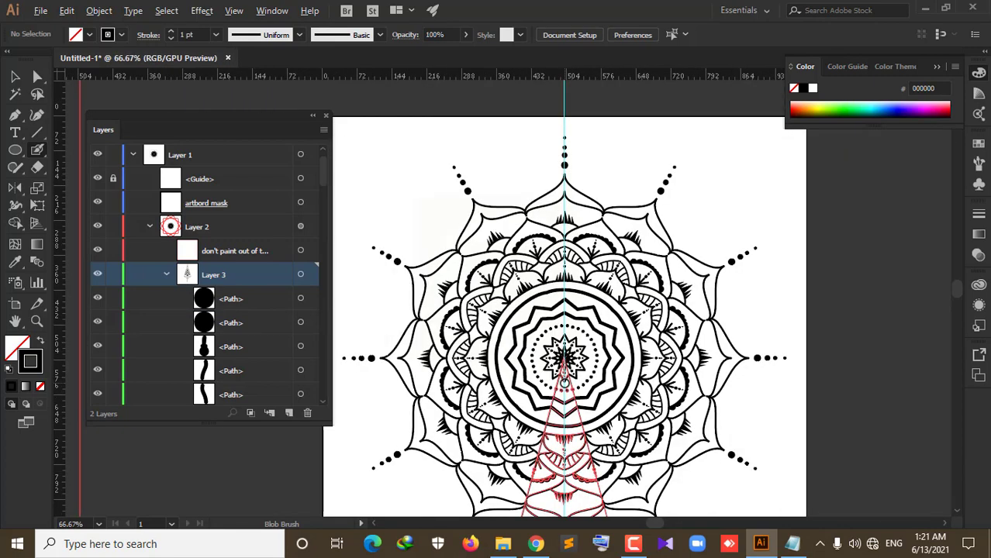
{"action": "scroll", "coordinate": [565, 382], "scroll_direction": "down", "scroll_amount": 1}
{"action": "left_click", "coordinate": [15, 76]}
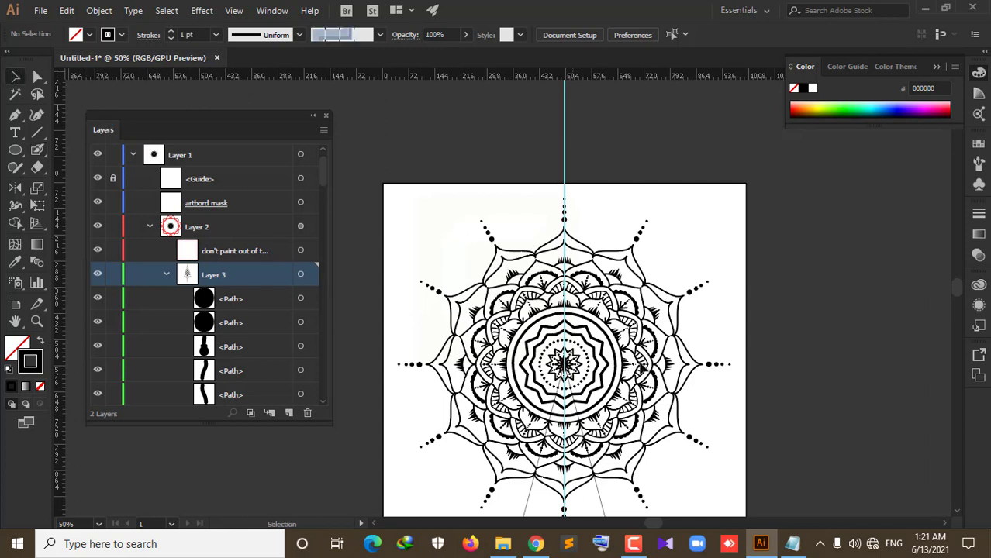
{"action": "scroll", "coordinate": [642, 366], "scroll_direction": "down", "scroll_amount": 2}
{"action": "scroll", "coordinate": [542, 310], "scroll_direction": "down", "scroll_amount": 3}
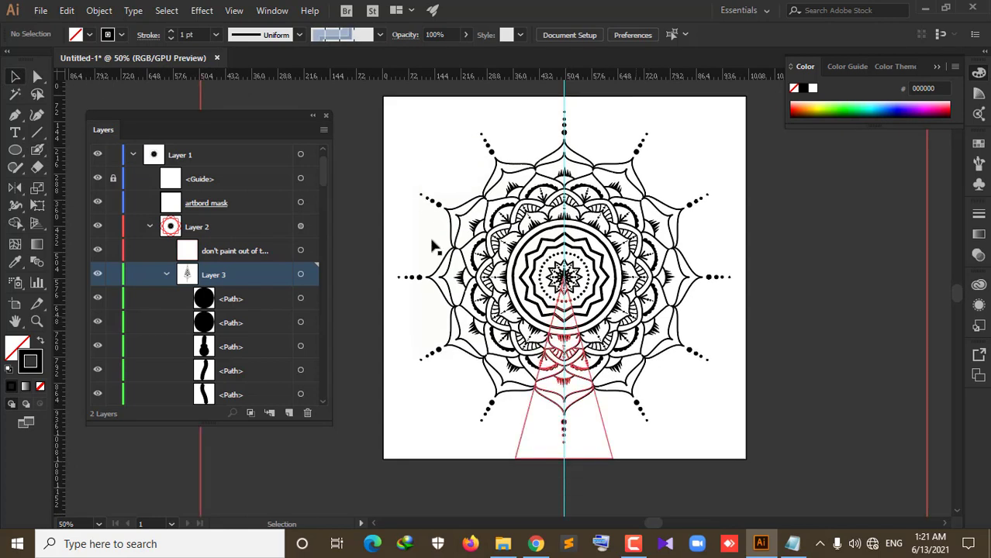
{"action": "left_click", "coordinate": [97, 155]}
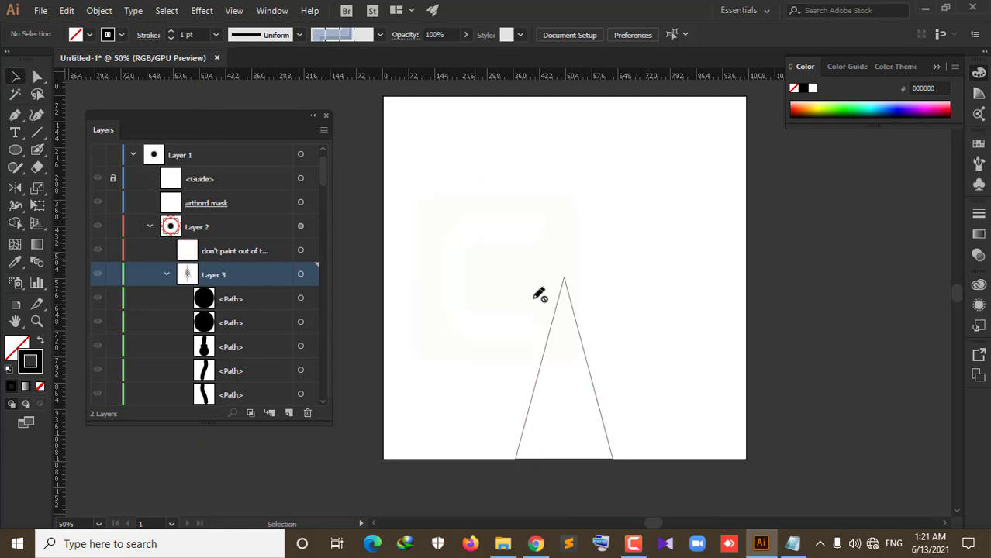
{"action": "left_click", "coordinate": [97, 155]}
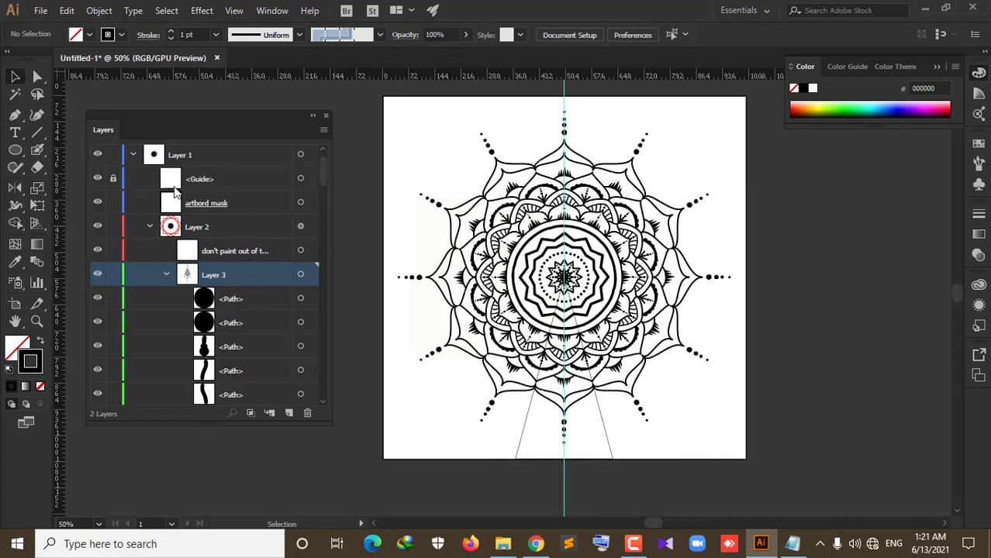
Step: Expand Layer 4 and Layer 1, then hide Layer 4's triangle helper lines
{"action": "left_click", "coordinate": [133, 155]}
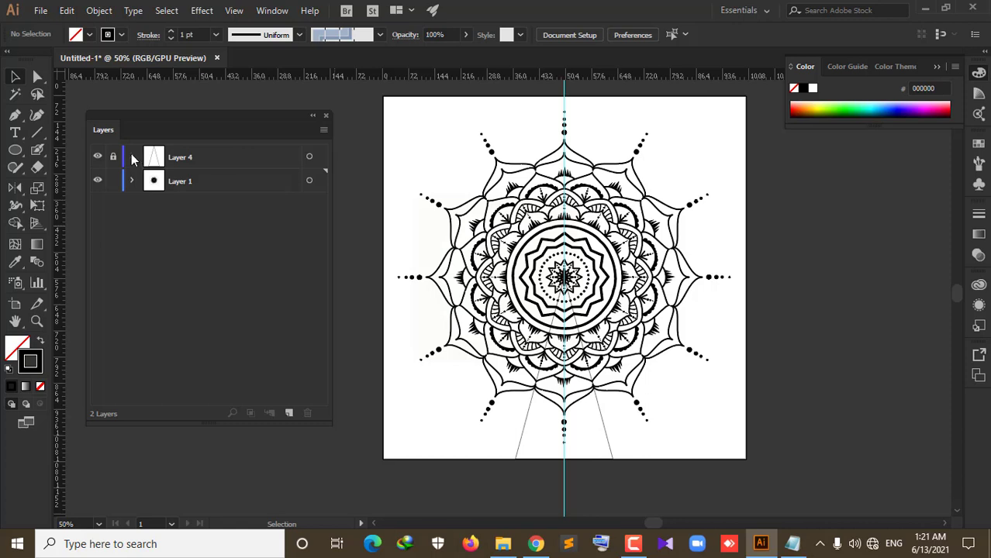
{"action": "left_click", "coordinate": [132, 157]}
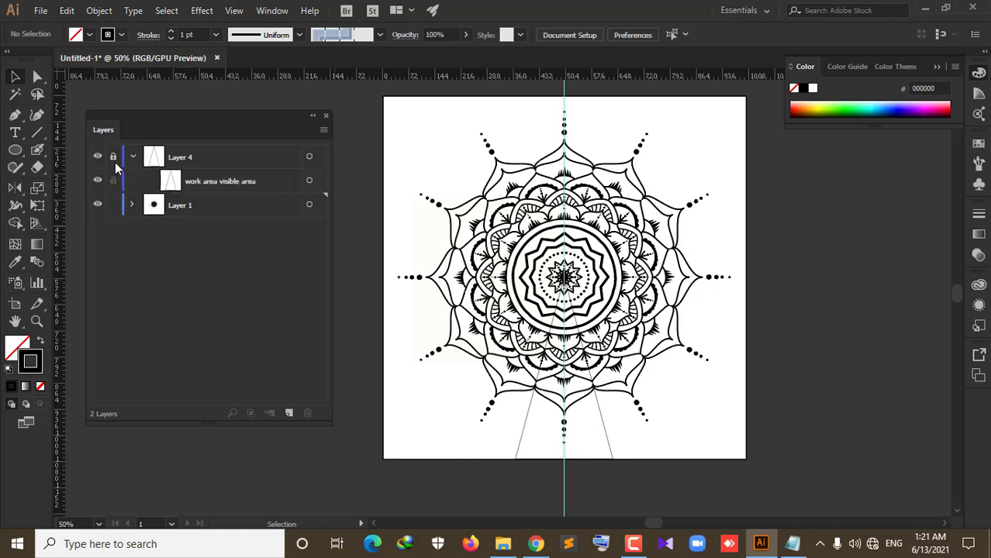
{"action": "left_click", "coordinate": [132, 205]}
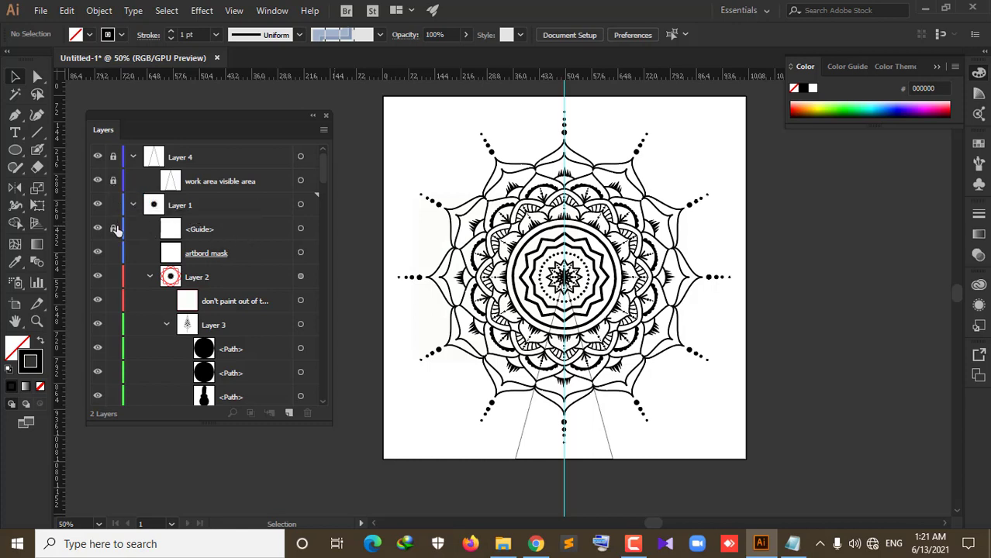
{"action": "scroll", "coordinate": [200, 260], "scroll_direction": "down", "scroll_amount": 2}
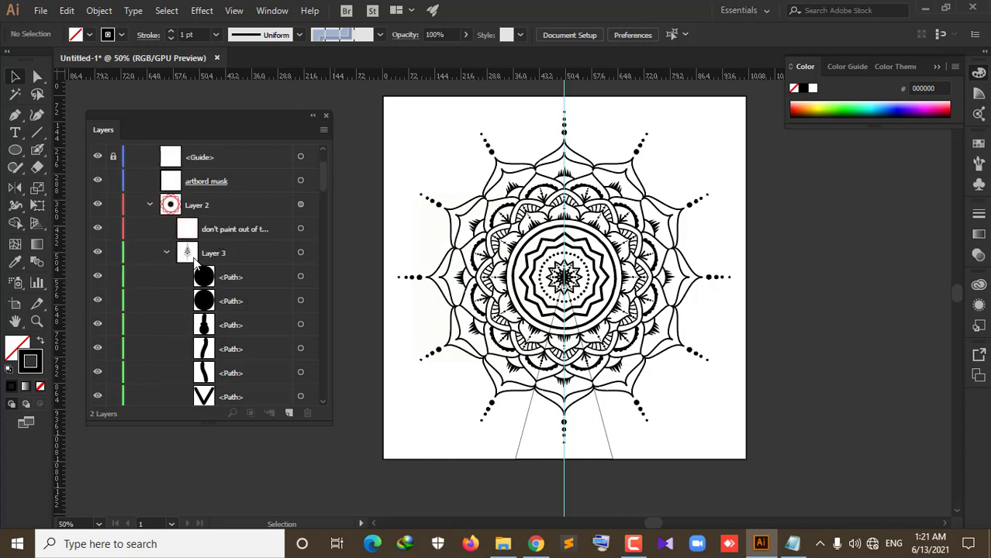
{"action": "scroll", "coordinate": [194, 258], "scroll_direction": "up", "scroll_amount": 2}
{"action": "left_click", "coordinate": [112, 181]}
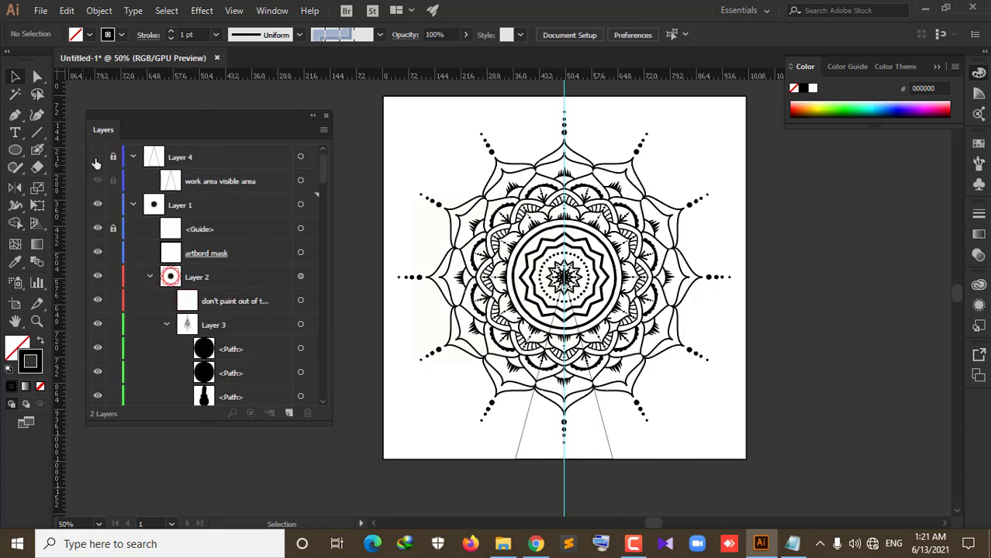
{"action": "left_click", "coordinate": [97, 157]}
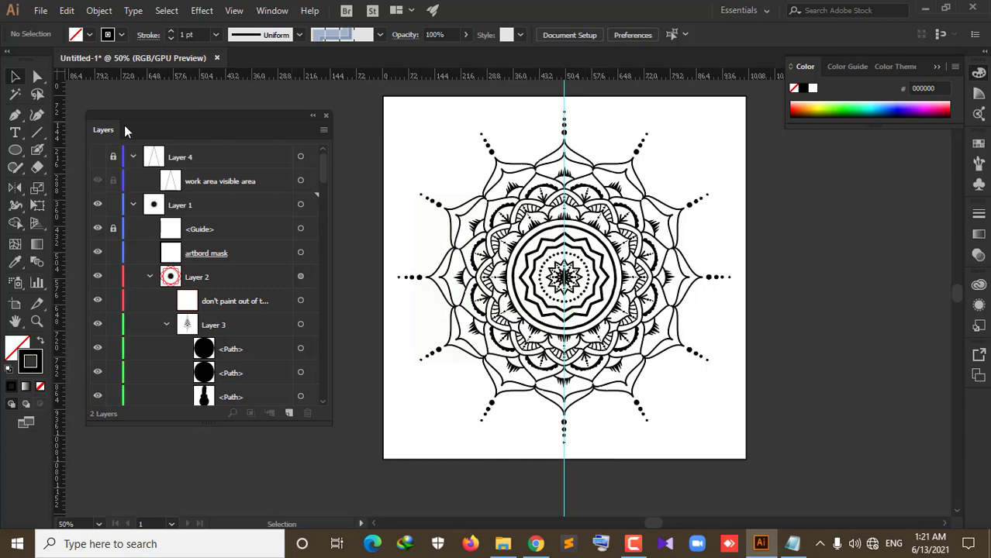
Step: Hide all guides from the View menu, removing the blue vertical centre line
{"action": "left_click", "coordinate": [233, 10]}
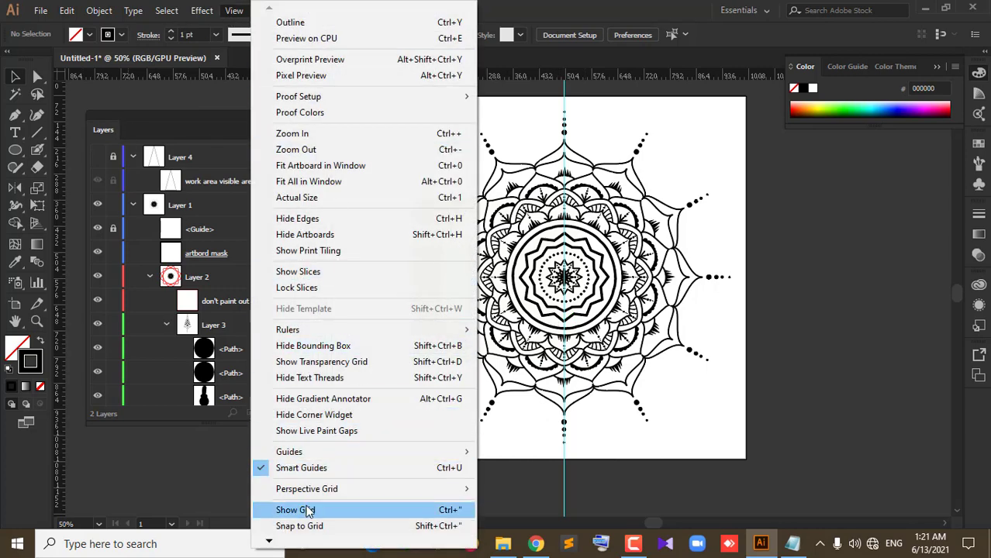
{"action": "mouse_move", "coordinate": [289, 451]}
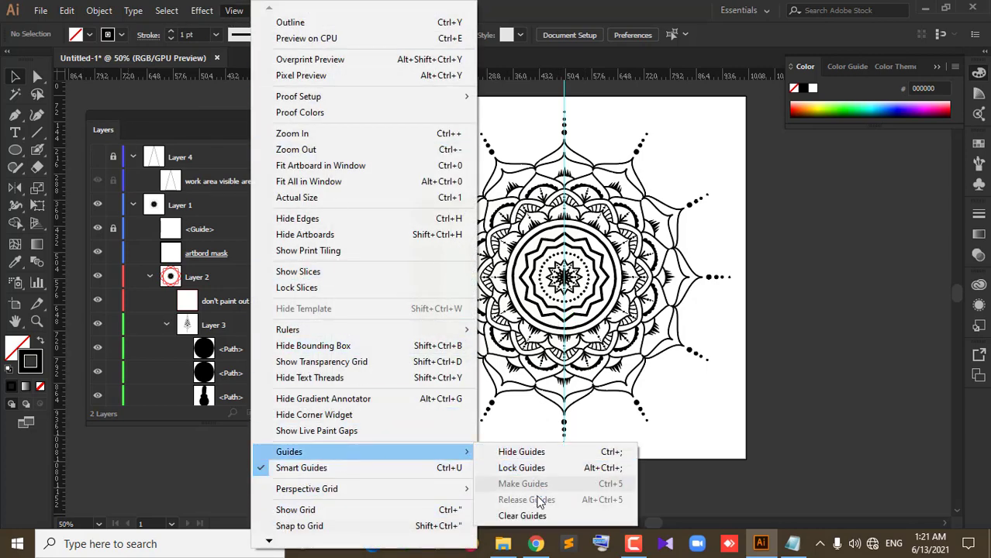
{"action": "left_click", "coordinate": [533, 452]}
{"action": "scroll", "coordinate": [570, 240], "scroll_direction": "up", "scroll_amount": 1}
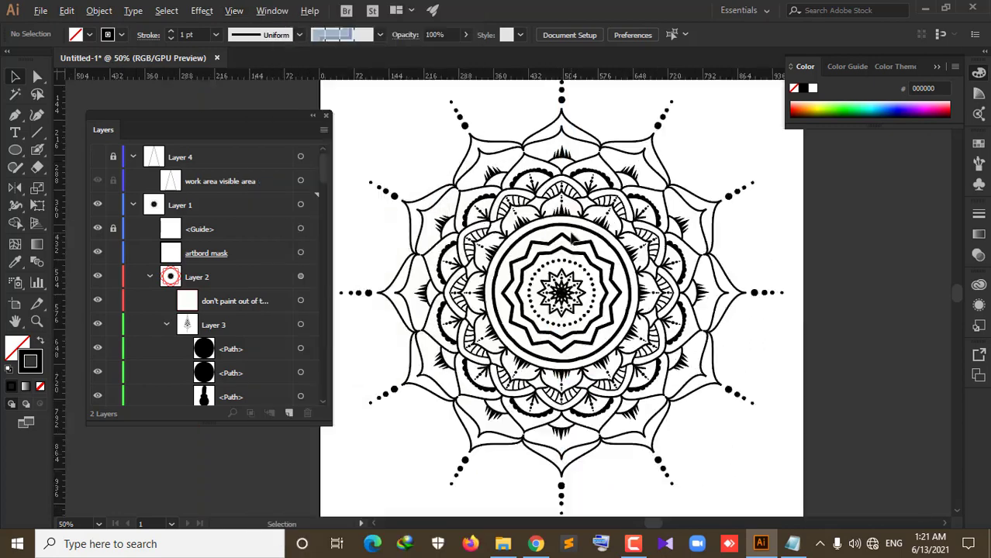
{"action": "scroll", "coordinate": [572, 240], "scroll_direction": "up", "scroll_amount": 1}
{"action": "scroll", "coordinate": [575, 241], "scroll_direction": "down", "scroll_amount": 2}
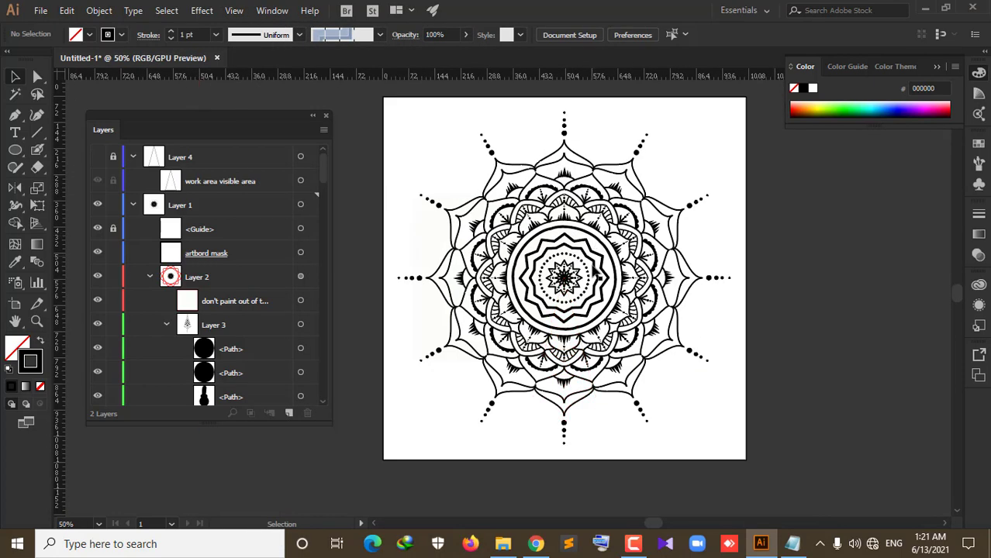